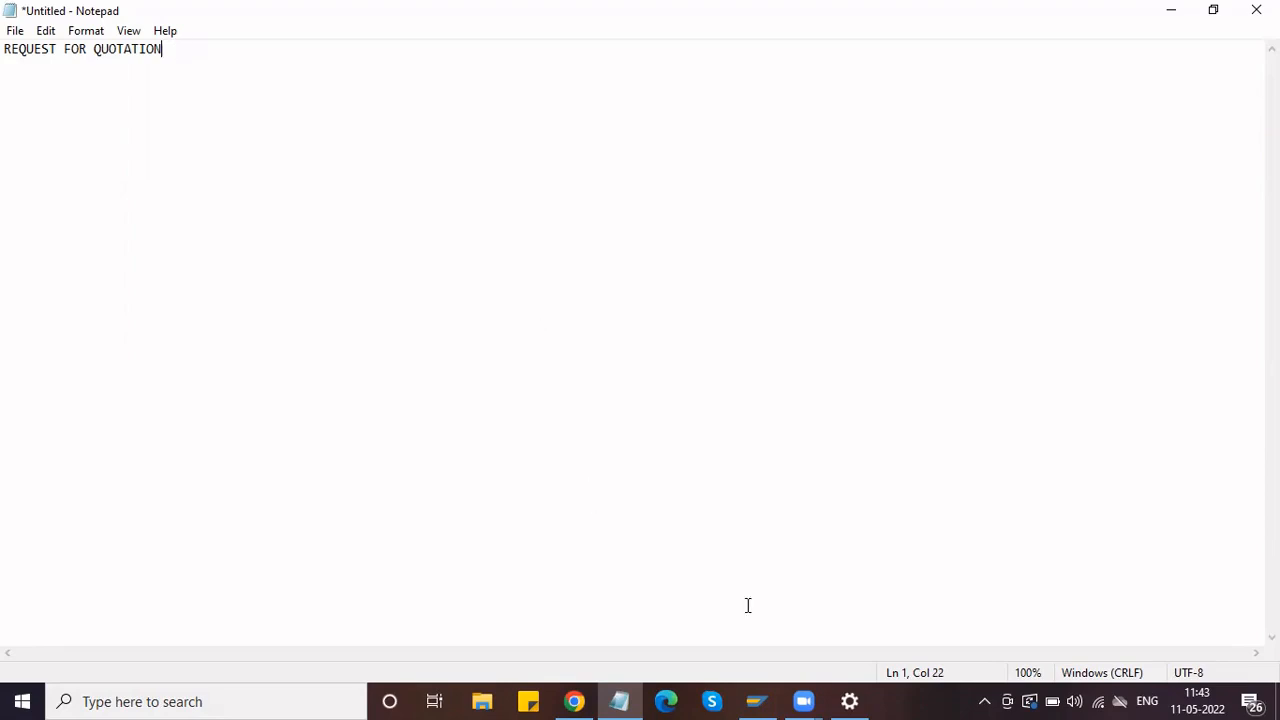
Step: Switch from Notepad to the SAP Logon 760 window with its connection list
left_click(757, 700)
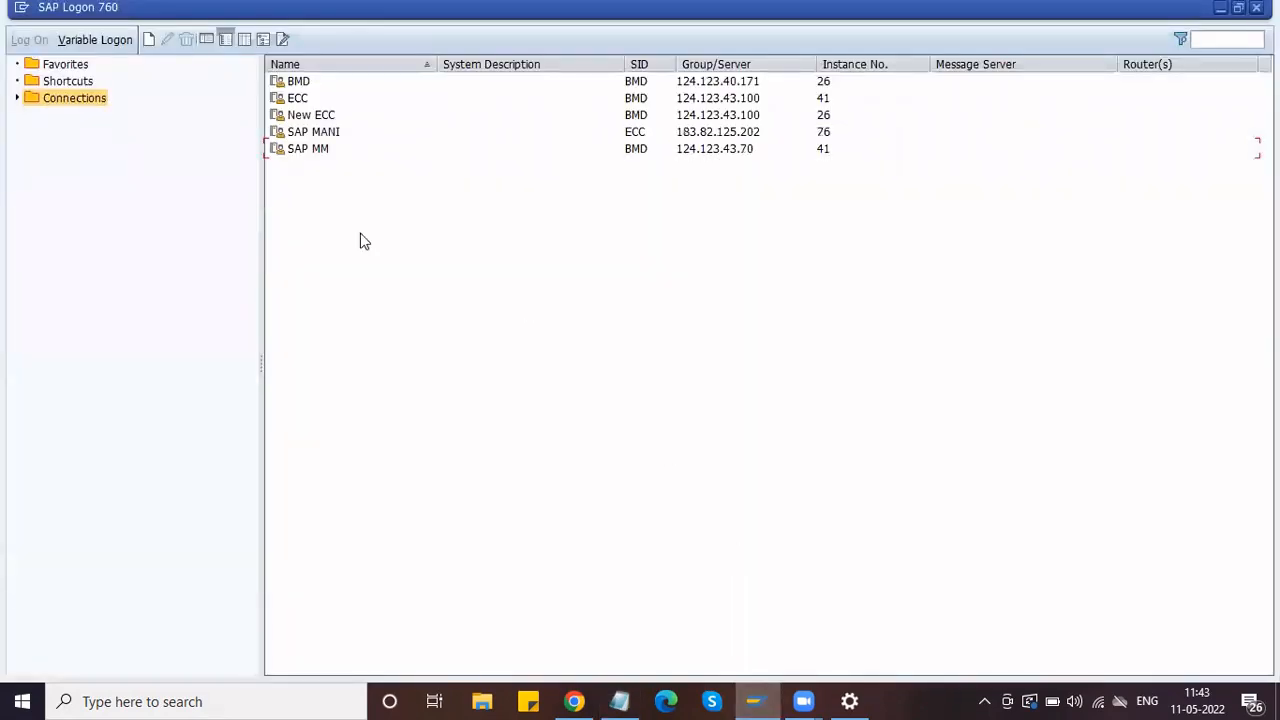
Step: Log on to SAP MM with the user ID and password, continuing this logon and ending the other session
left_click(316, 150)
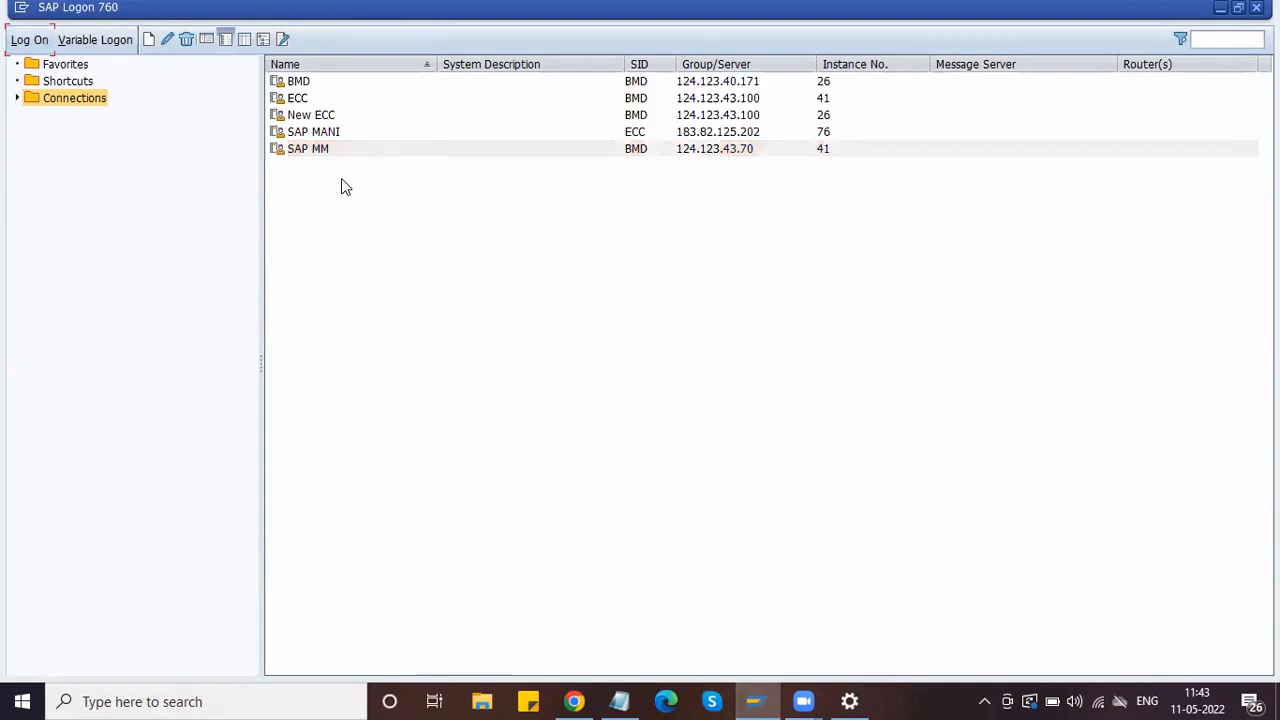
type("MMUSER50")
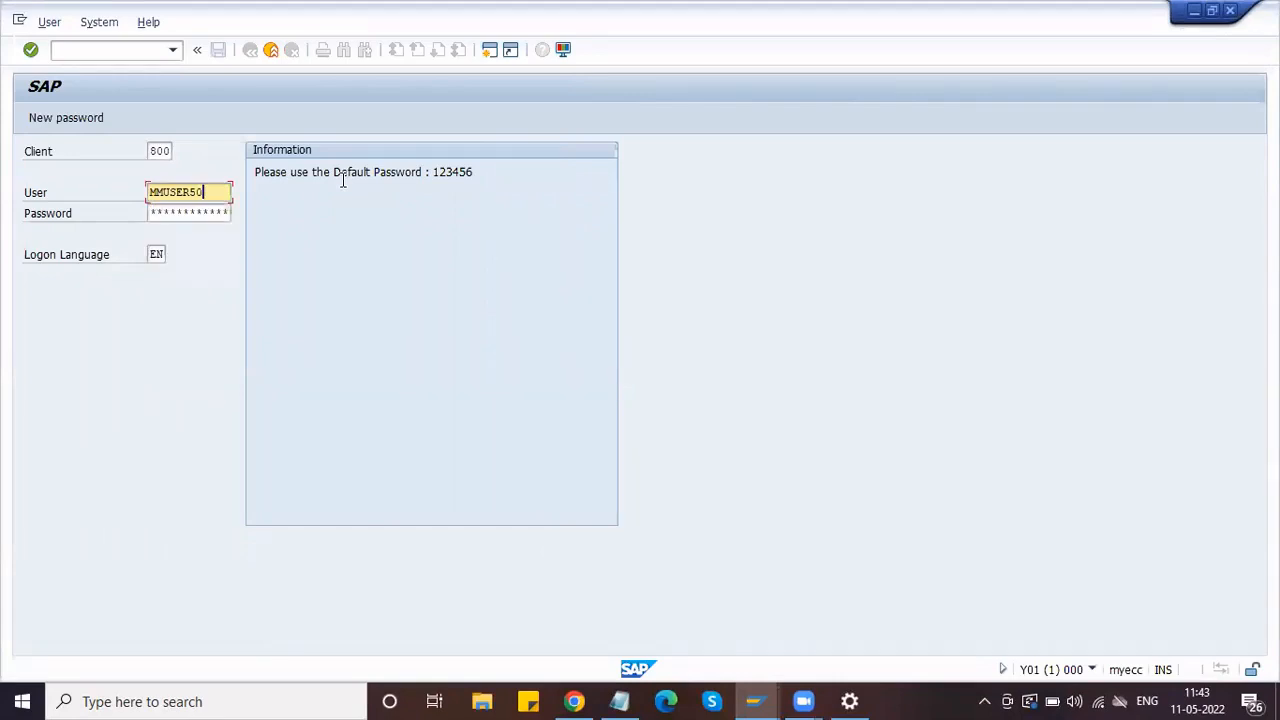
key("Tab")
type("123456")
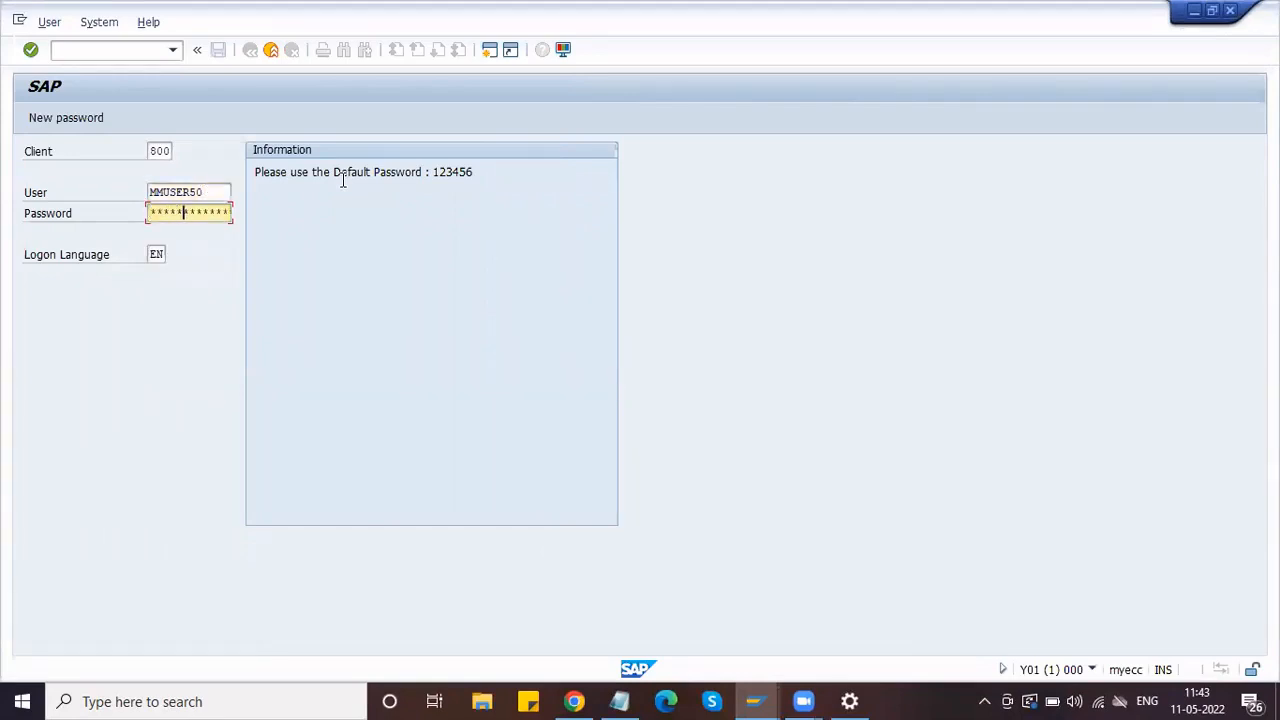
type("**")
key("Return")
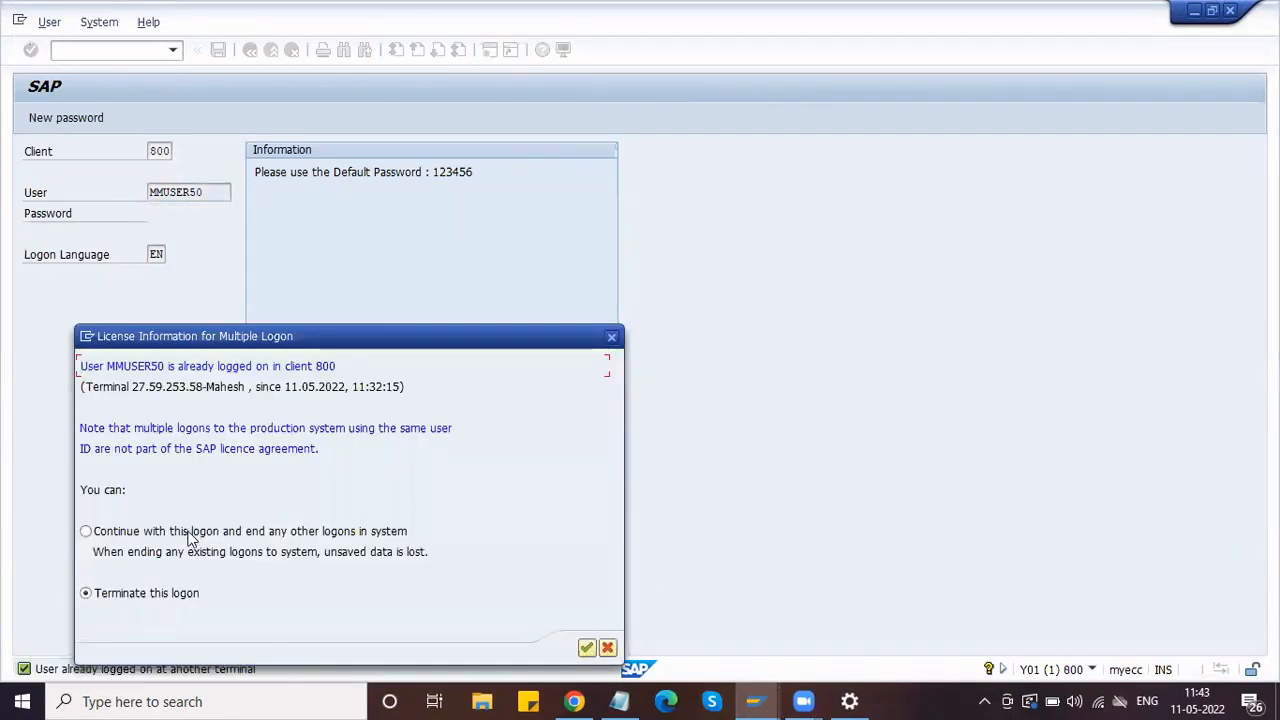
left_click(190, 535)
key("Return")
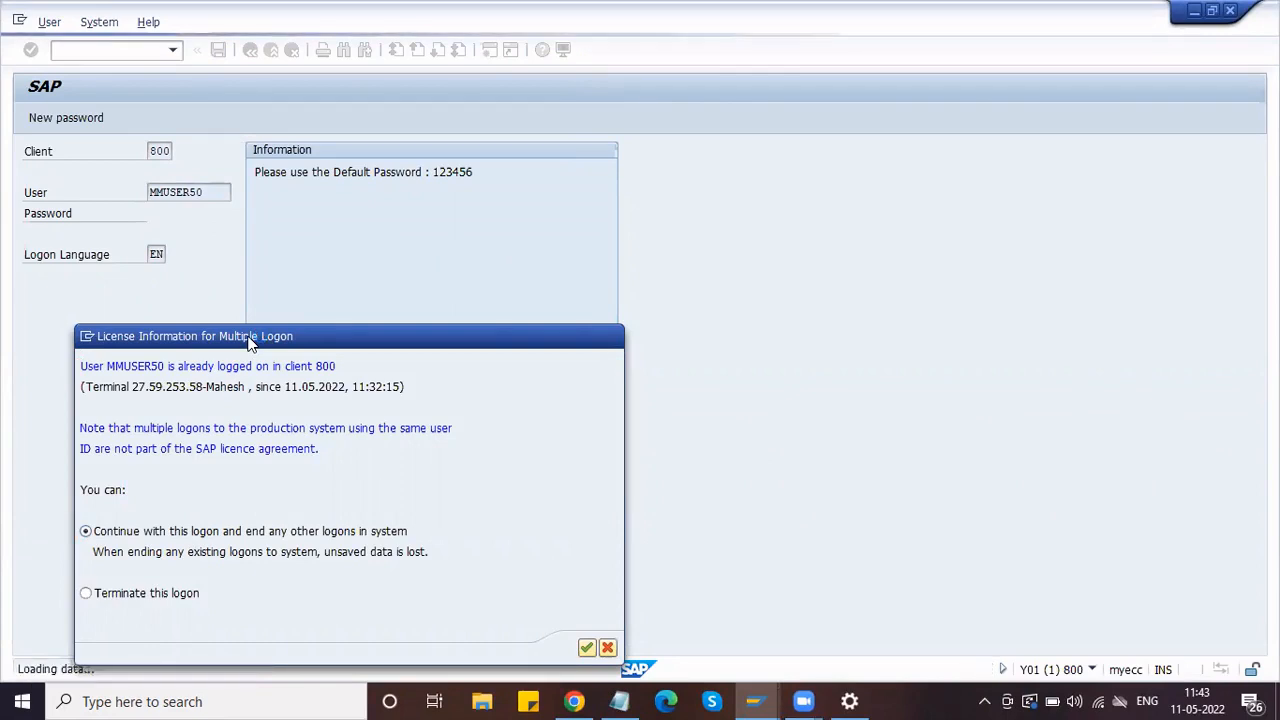
key("Return")
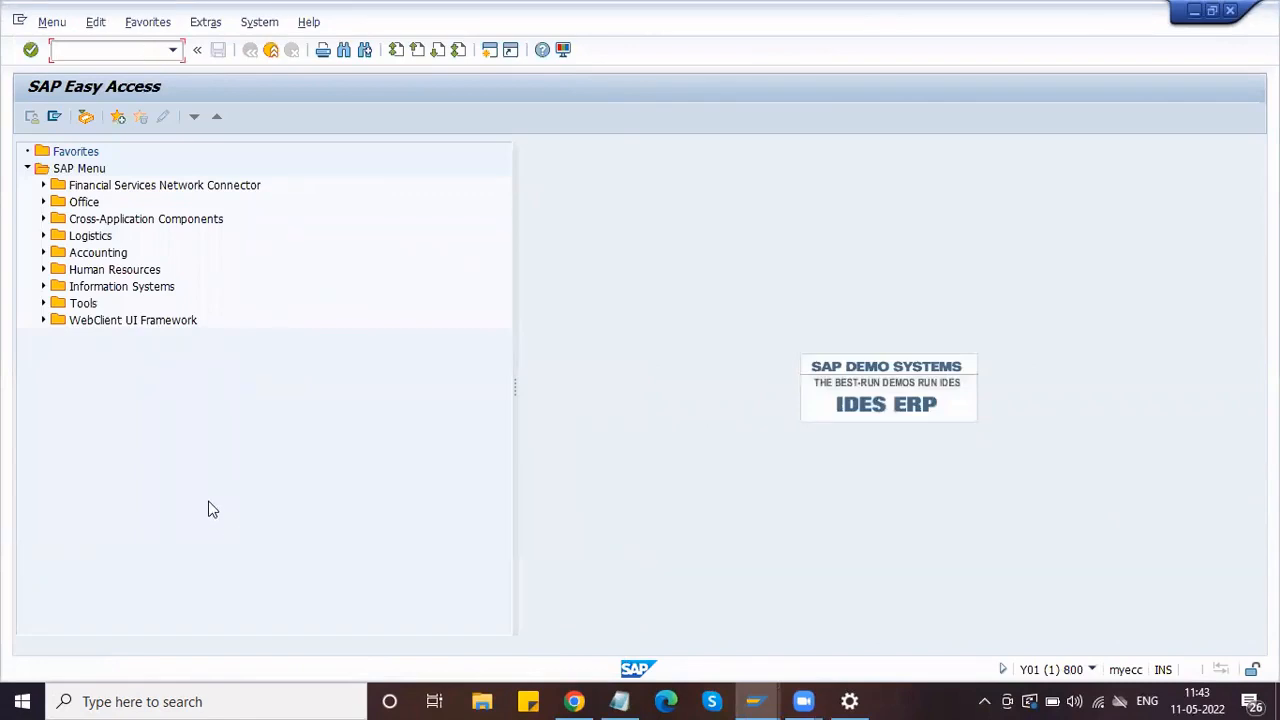
Step: Run SPRO, open the SAP Reference IMG and expand Materials Management
type("spro")
key("Return")
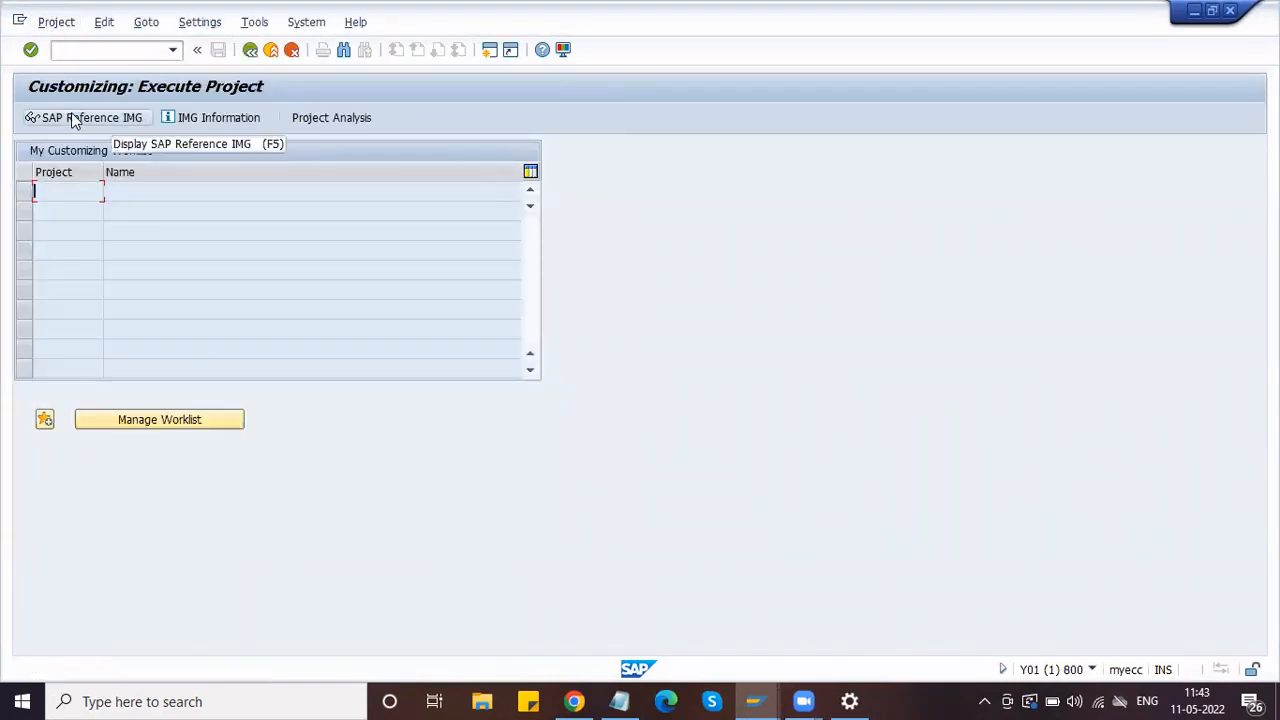
left_click(71, 118)
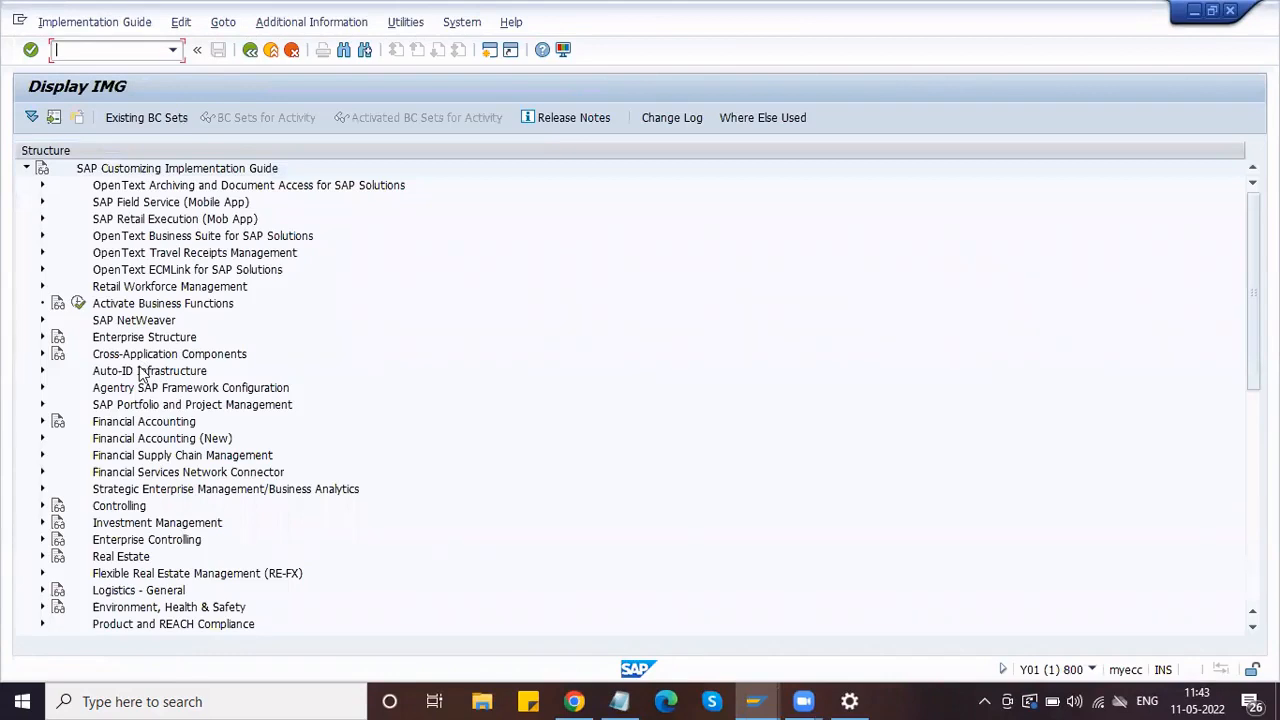
scroll(134, 449, "down", 3)
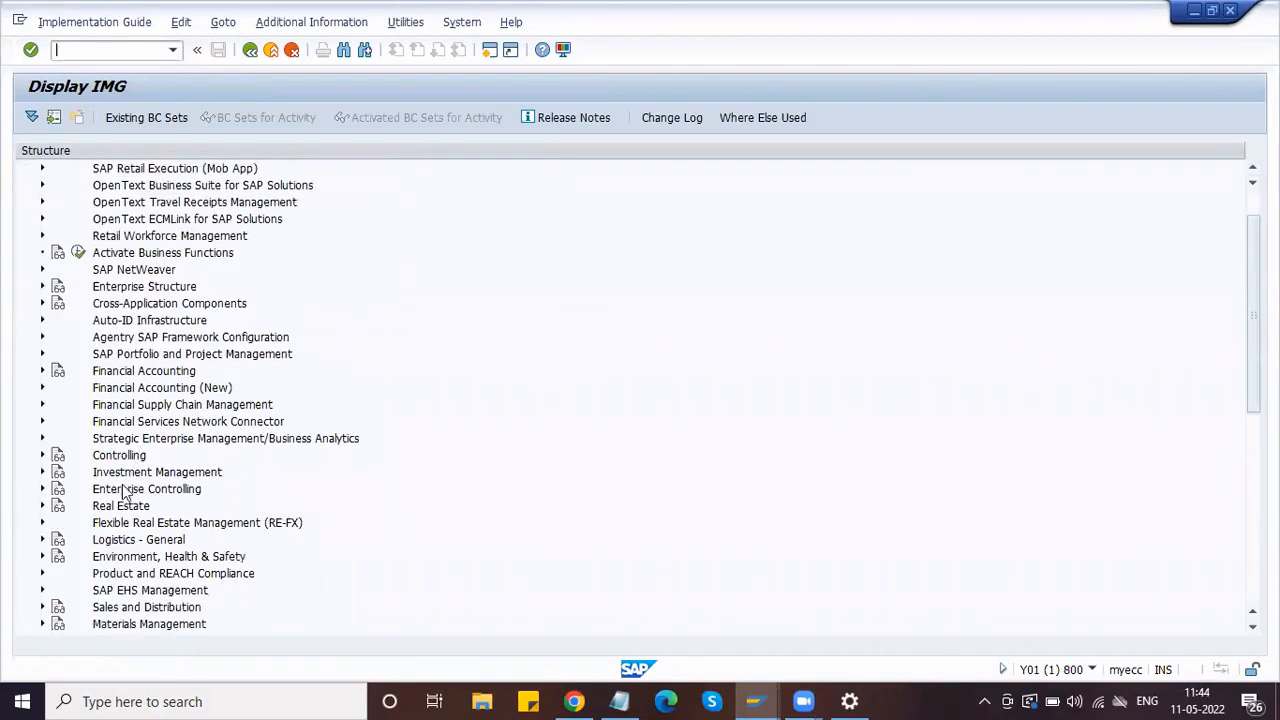
scroll(122, 452, "down", 3)
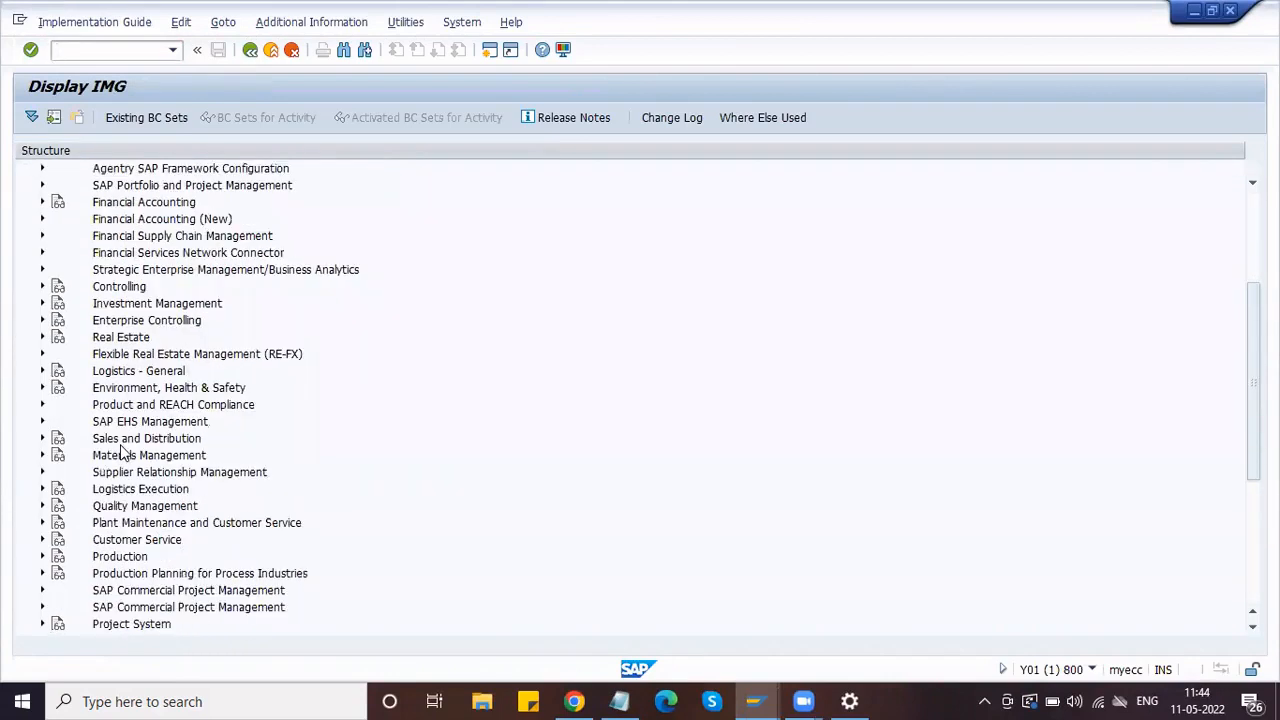
left_click(101, 389)
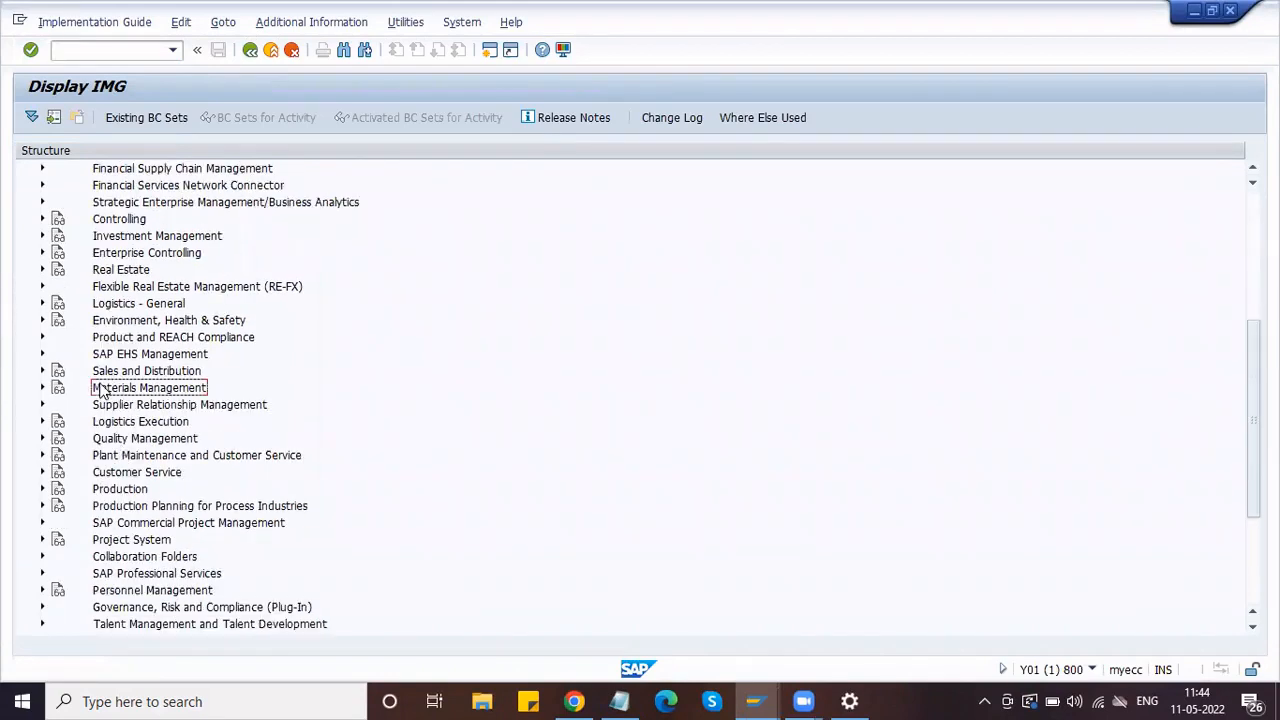
double_click(101, 389)
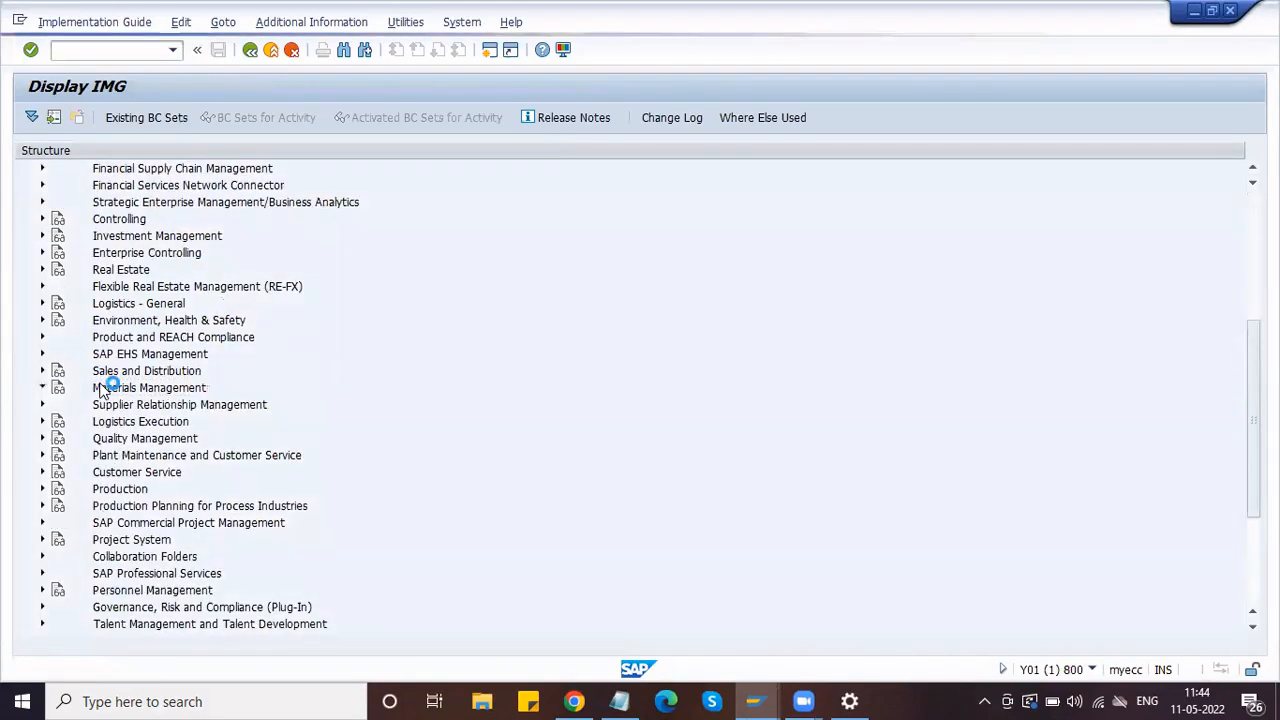
Step: Expand Purchasing > RFQ/Quotation and select the Define Document Types activity
scroll(126, 462, "down", 1)
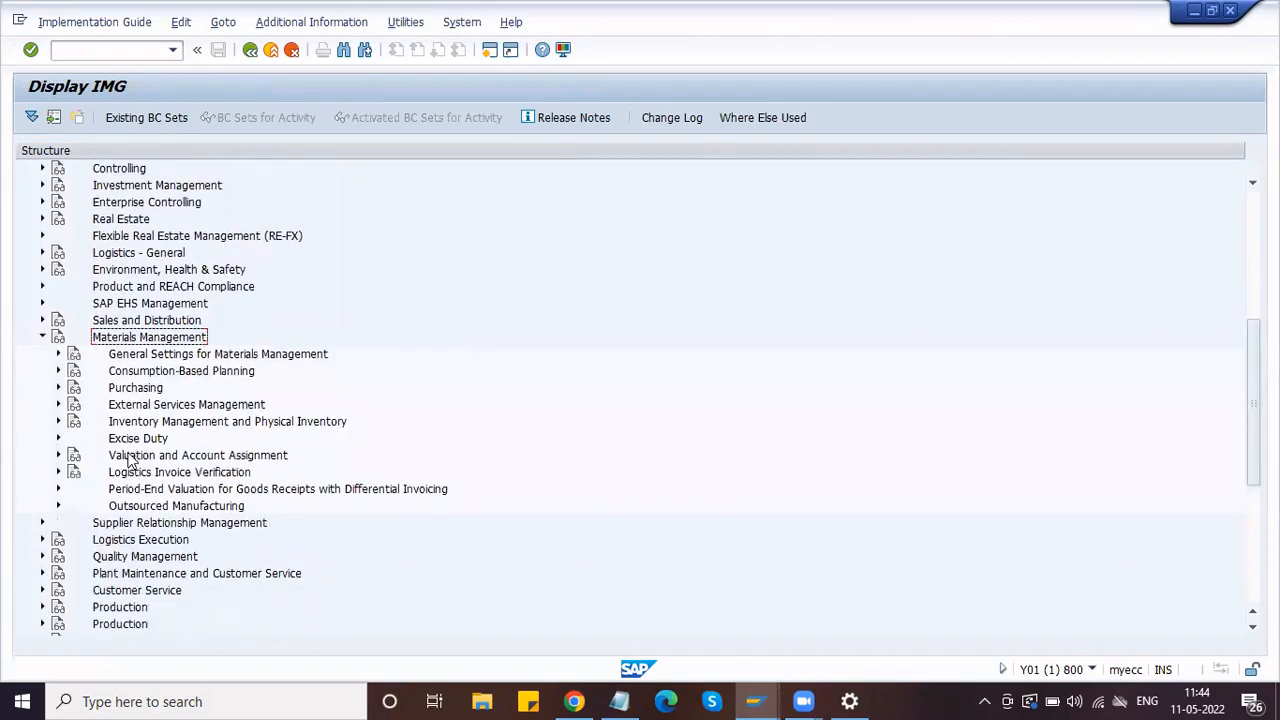
double_click(125, 390)
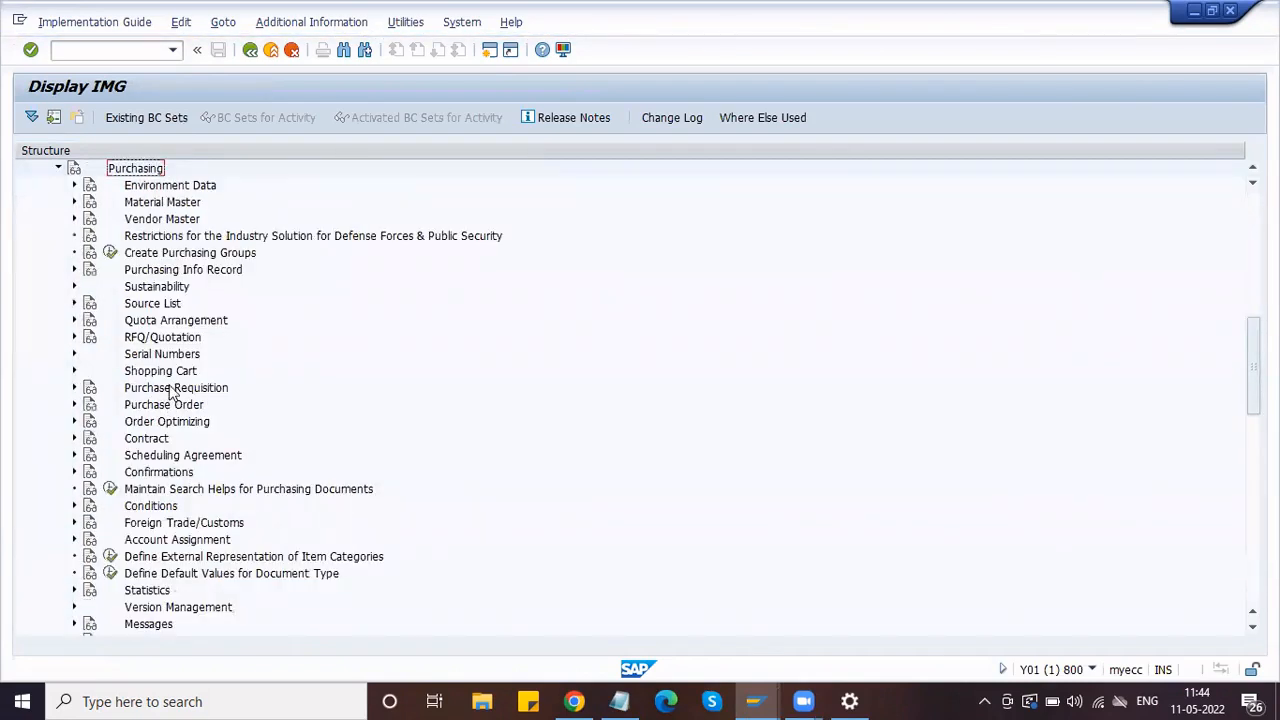
left_click(160, 340)
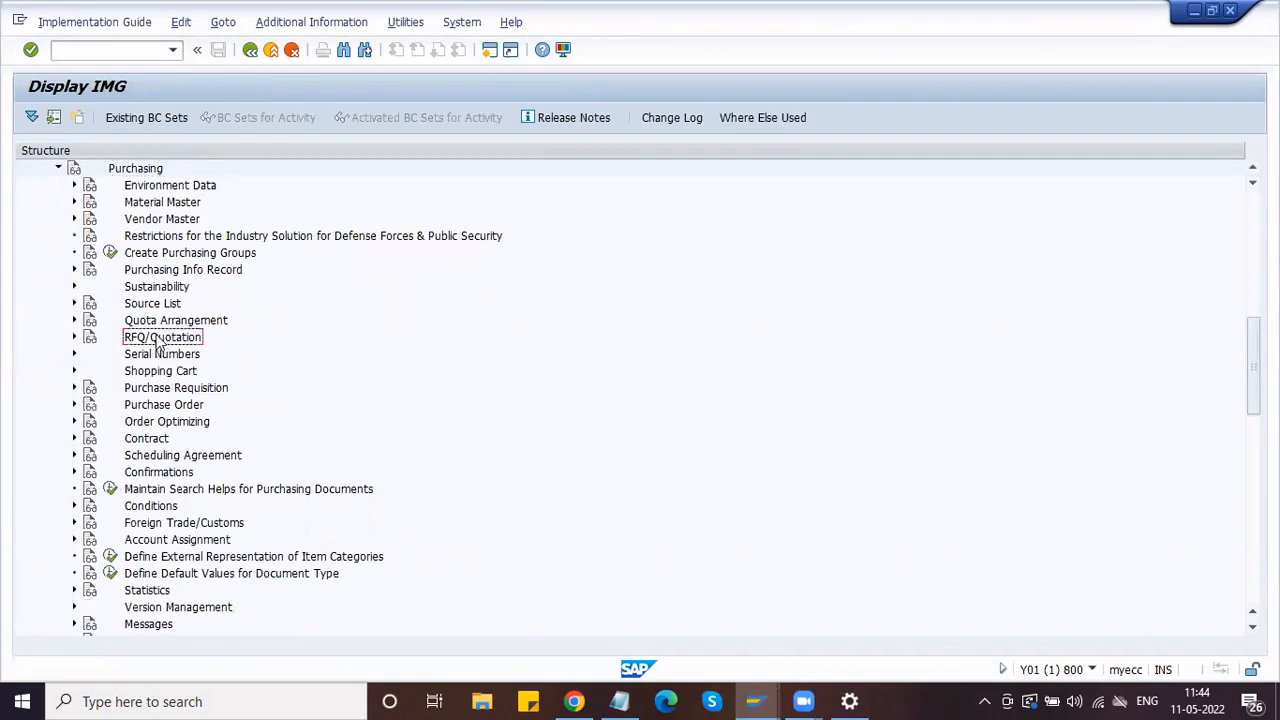
left_click(74, 338)
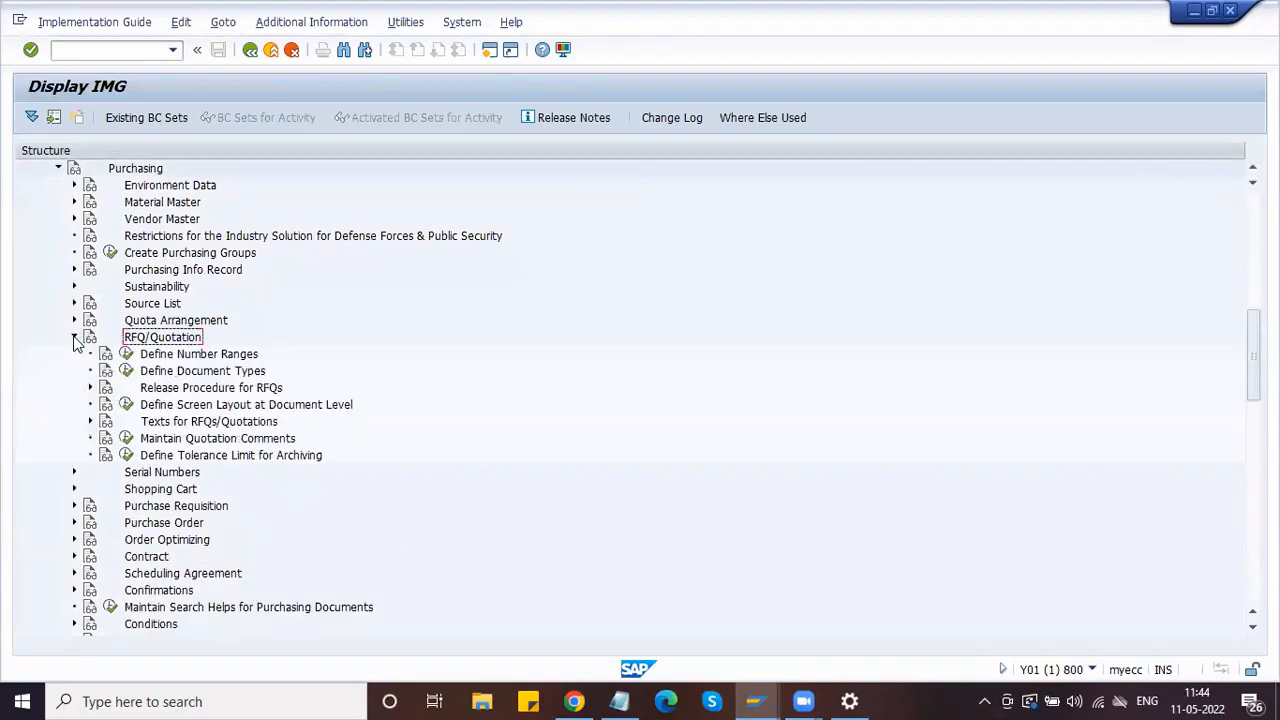
left_click(162, 371)
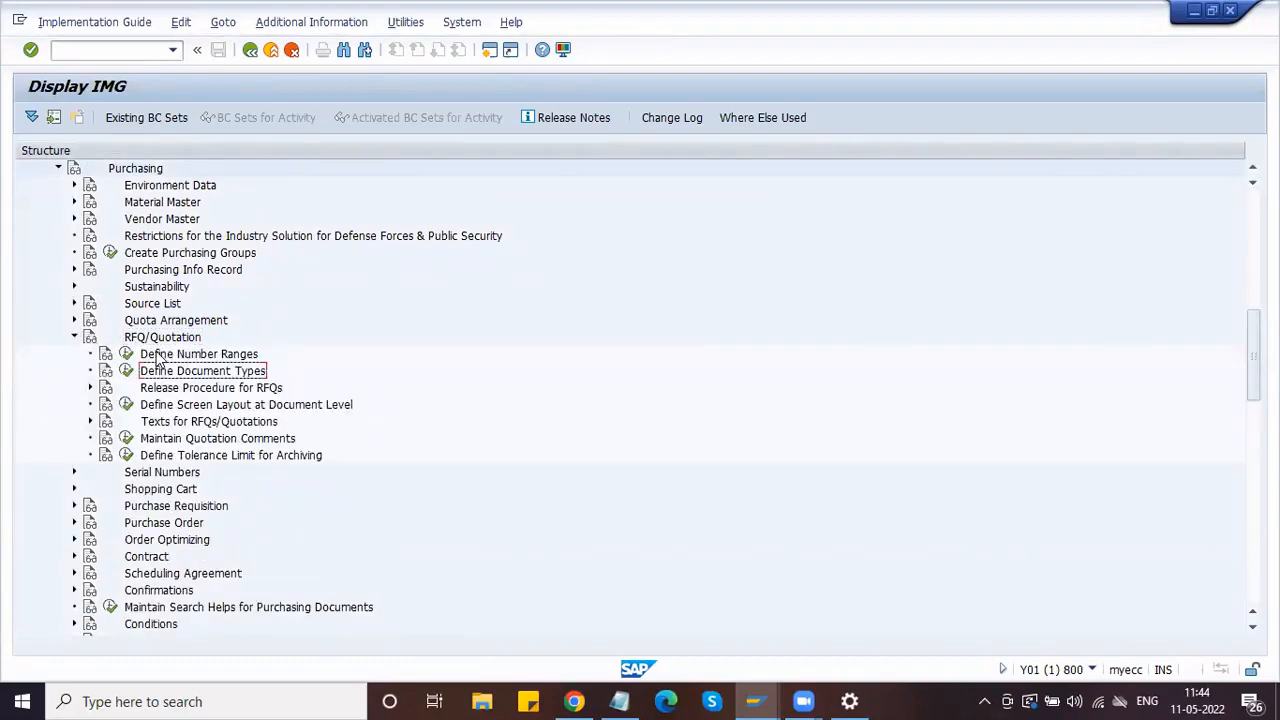
left_click(158, 356)
left_click(155, 372)
Step: Open the RFQ document types, delete the old ZAN entry, save, and select the AN row
left_click(126, 371)
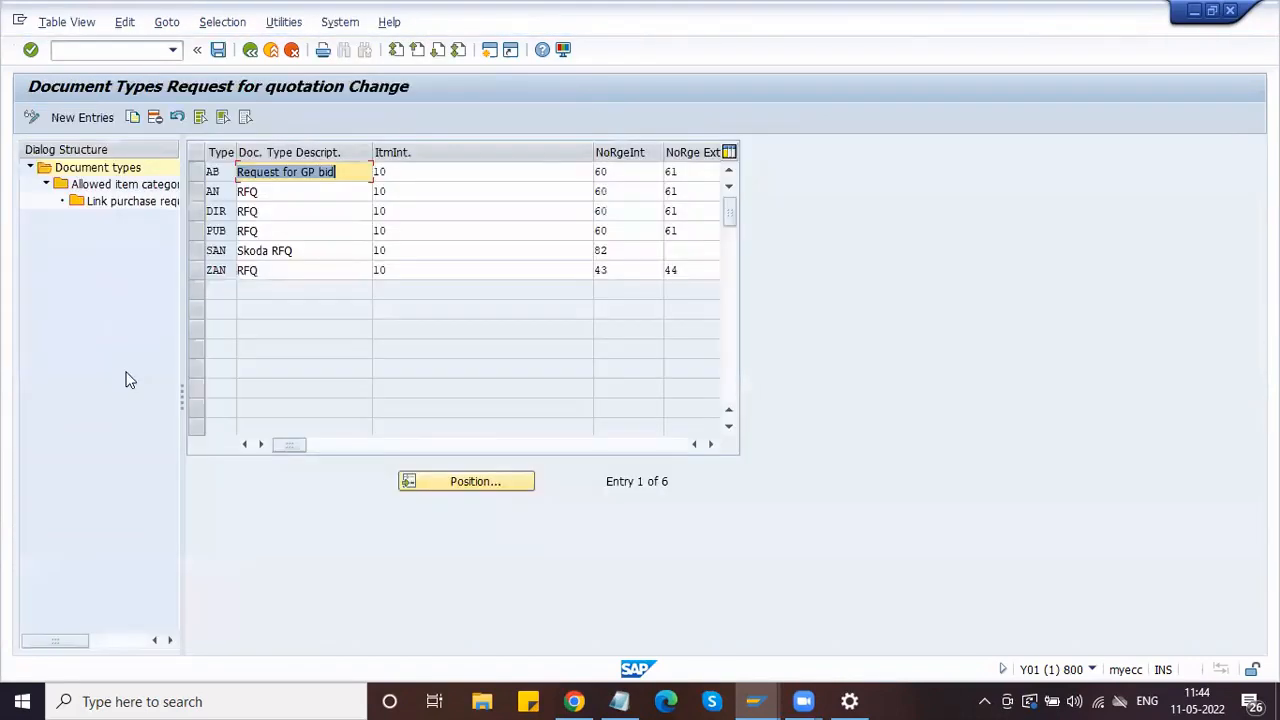
left_click(213, 191)
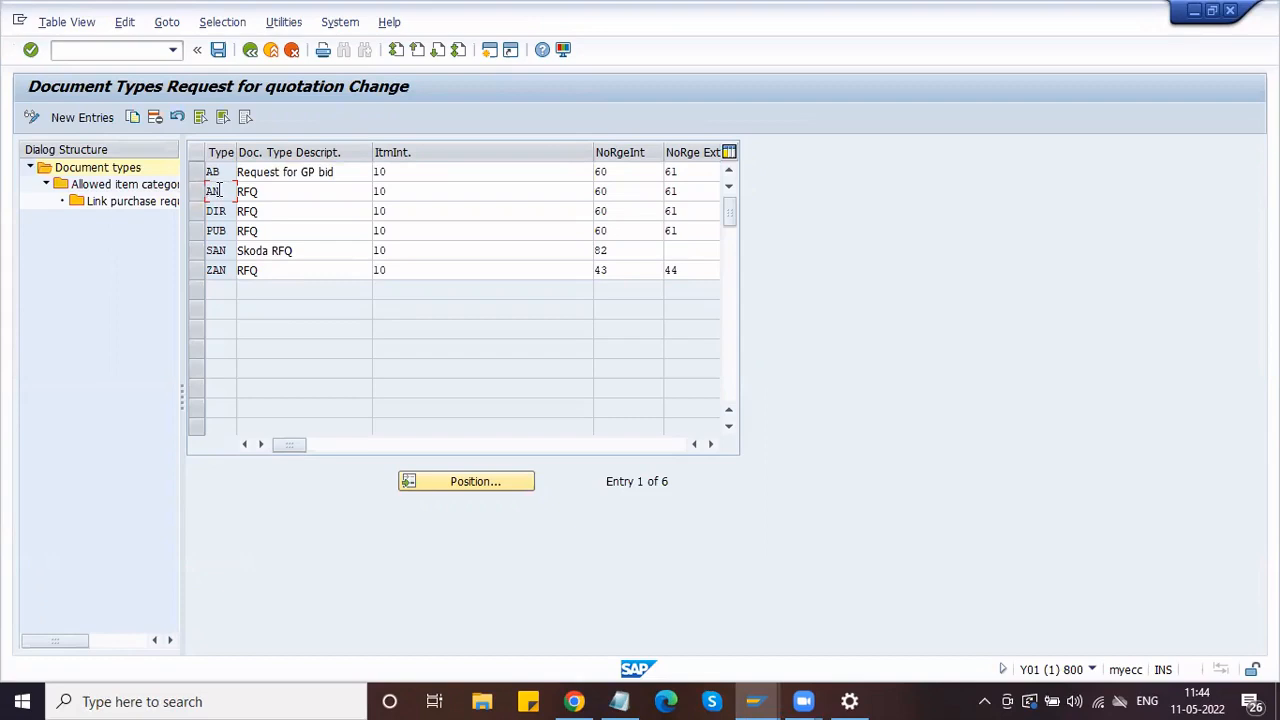
left_click(228, 270)
left_click(197, 199)
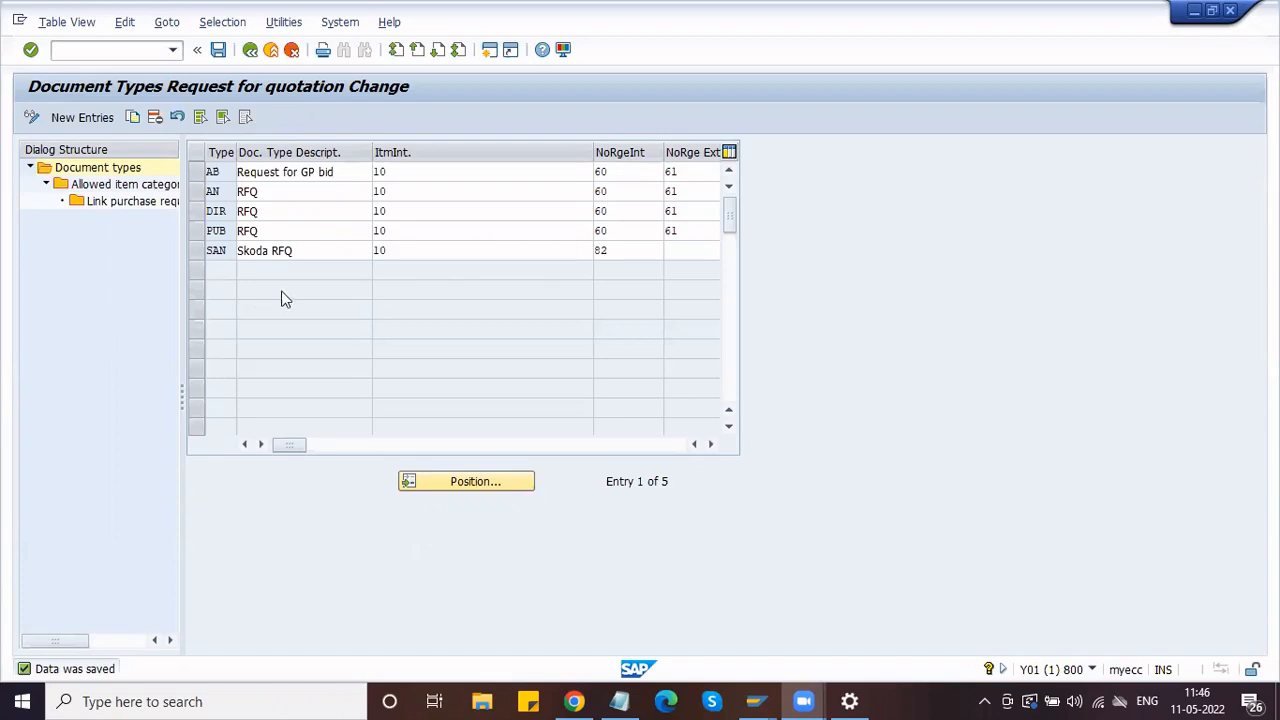
left_click(197, 191)
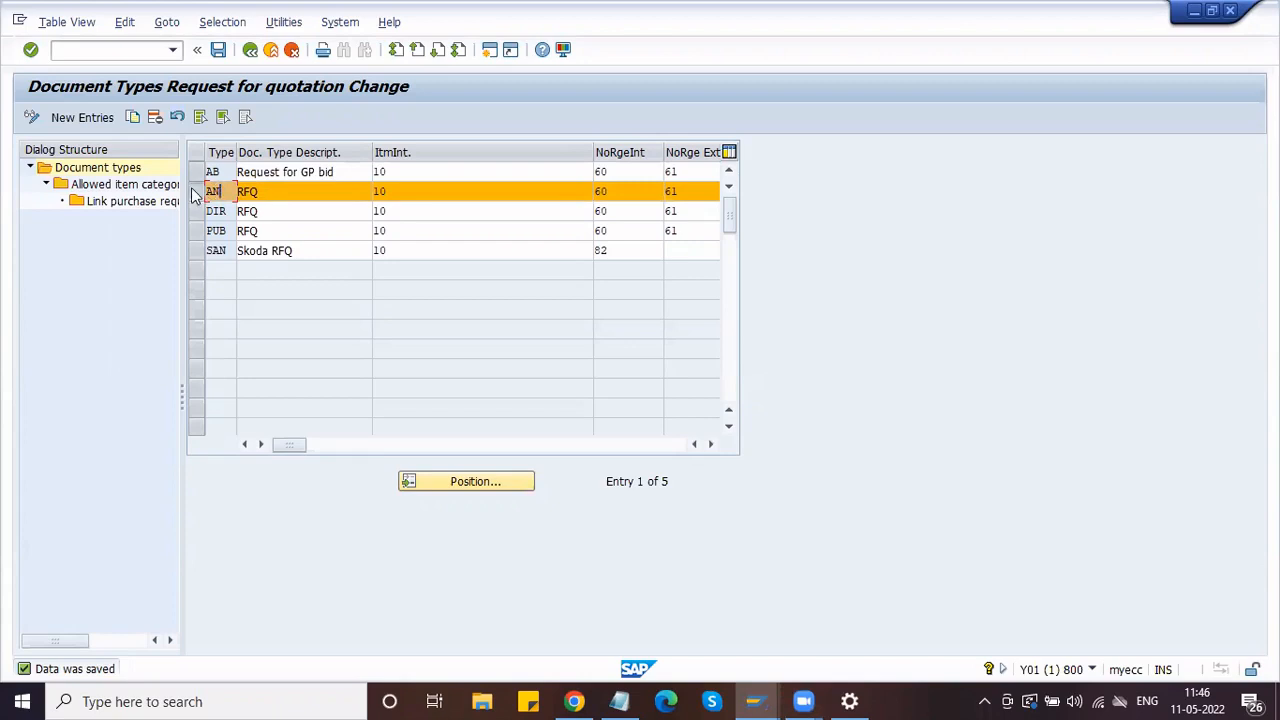
Step: Copy AN as new type ZAN 'Honda RFQ', including all dependent entries
left_click(135, 120)
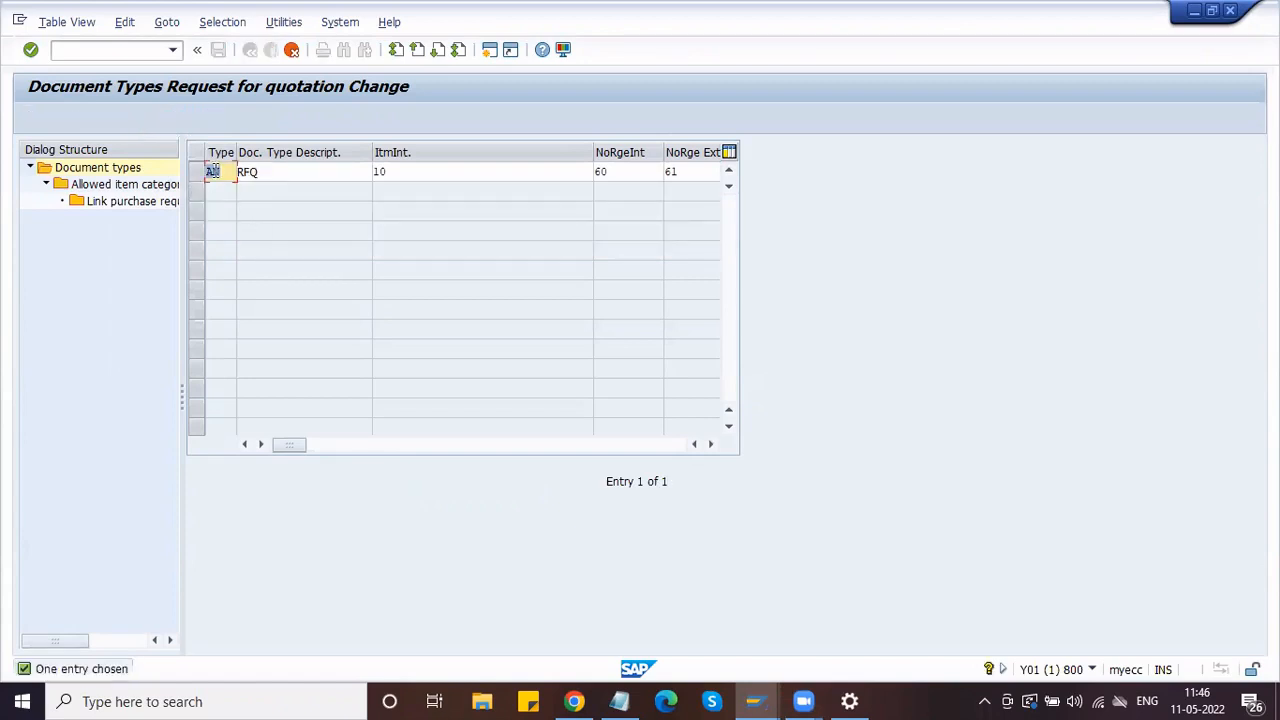
left_click(210, 174)
type("Z")
left_click(240, 172)
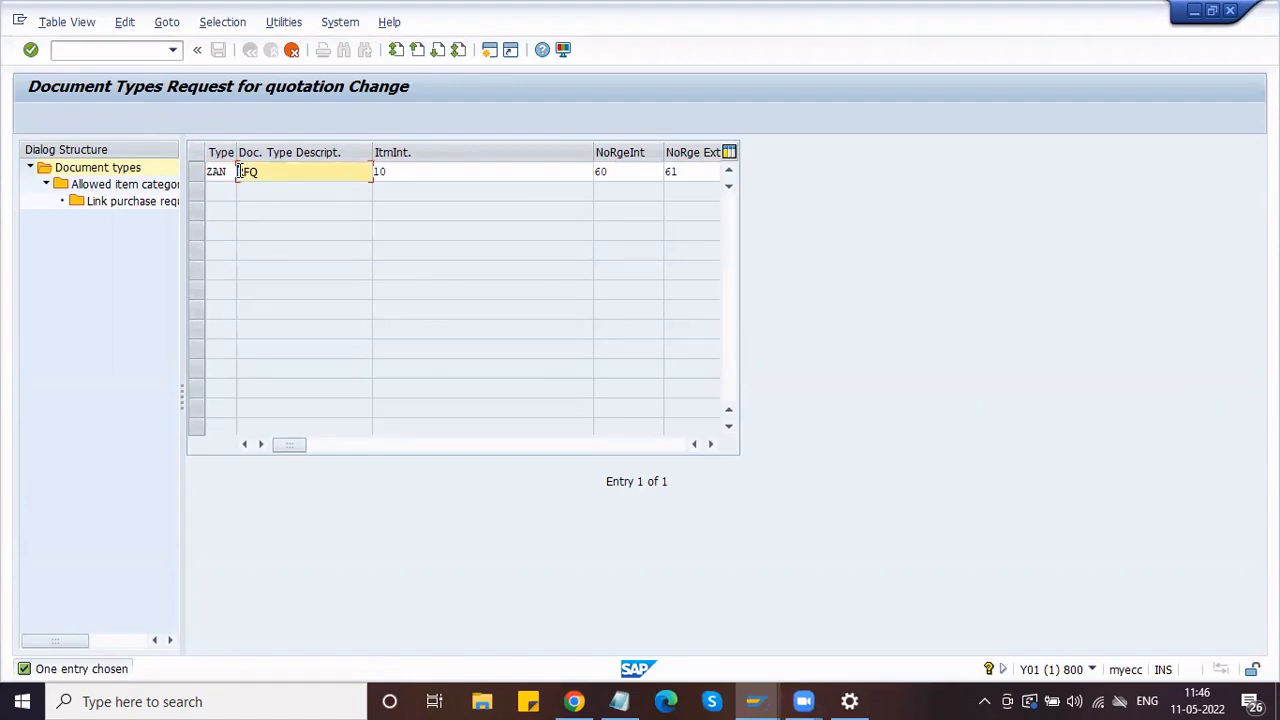
type("Non")
type("da")
left_click(313, 173)
key("Return")
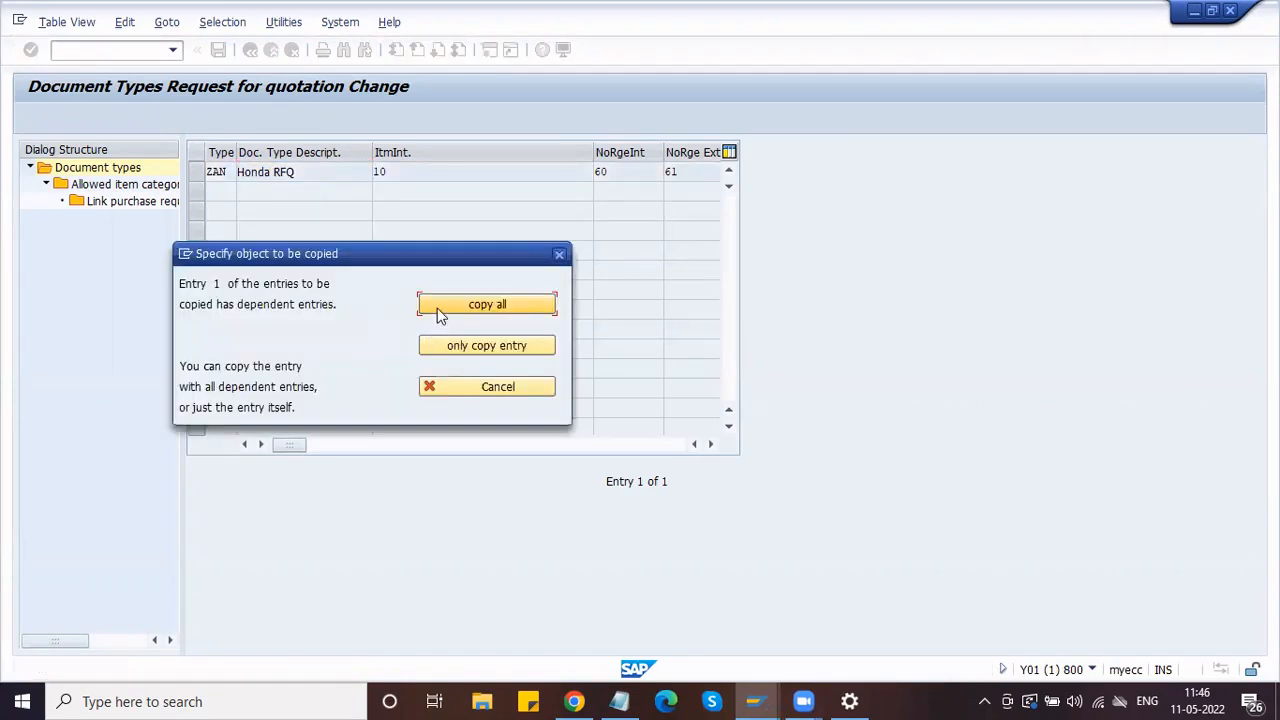
left_click(440, 312)
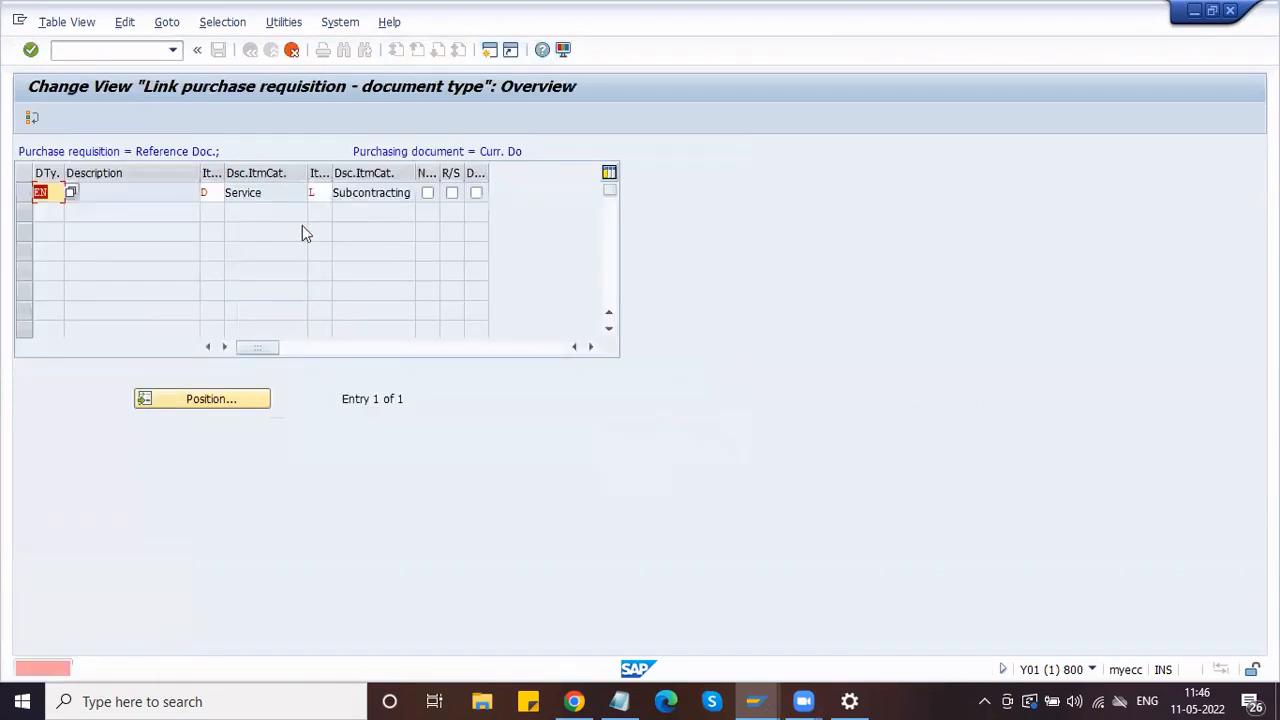
key("Return")
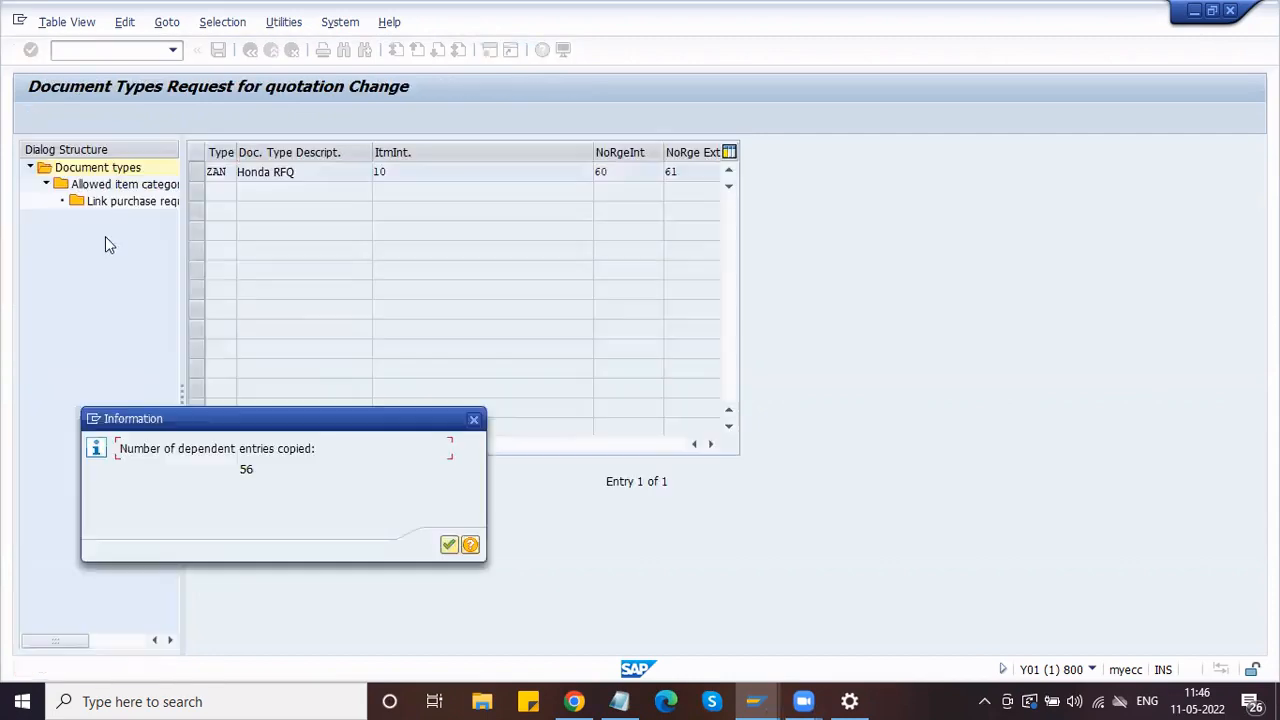
key("Return")
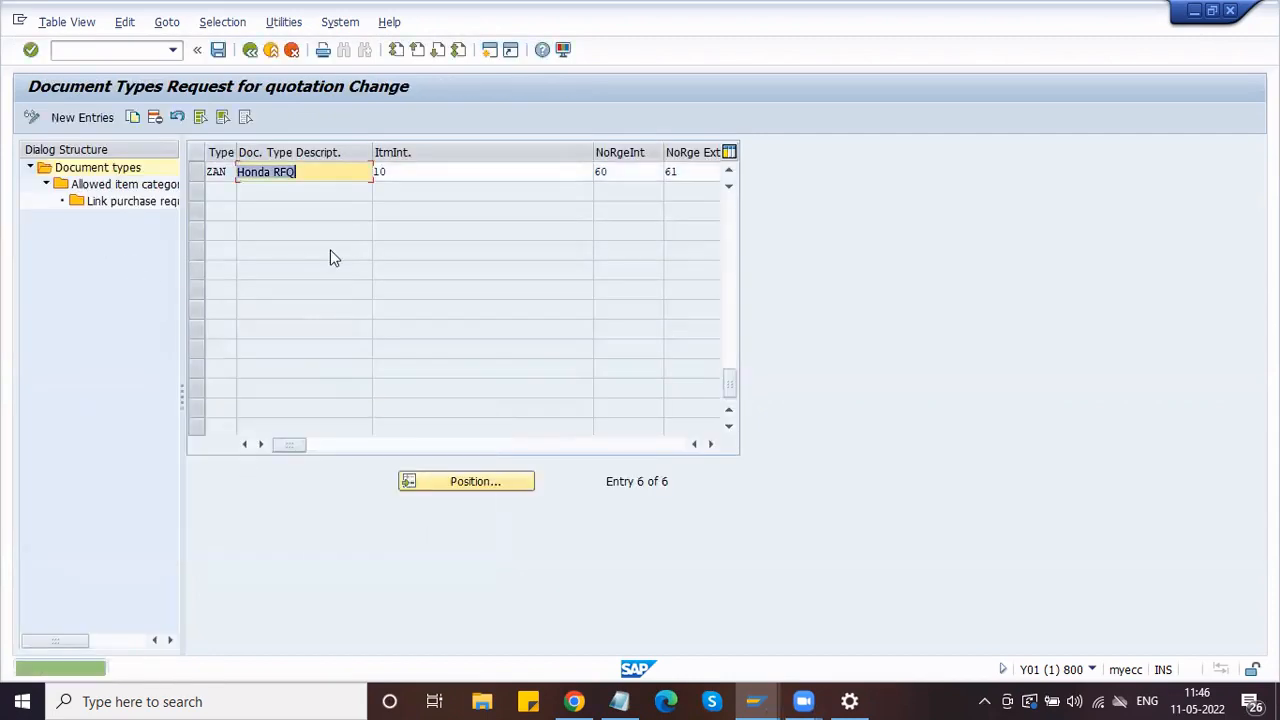
Step: Set the Honda RFQ external number range to 61, save, and return to the guide
scroll(332, 249, "up", 2)
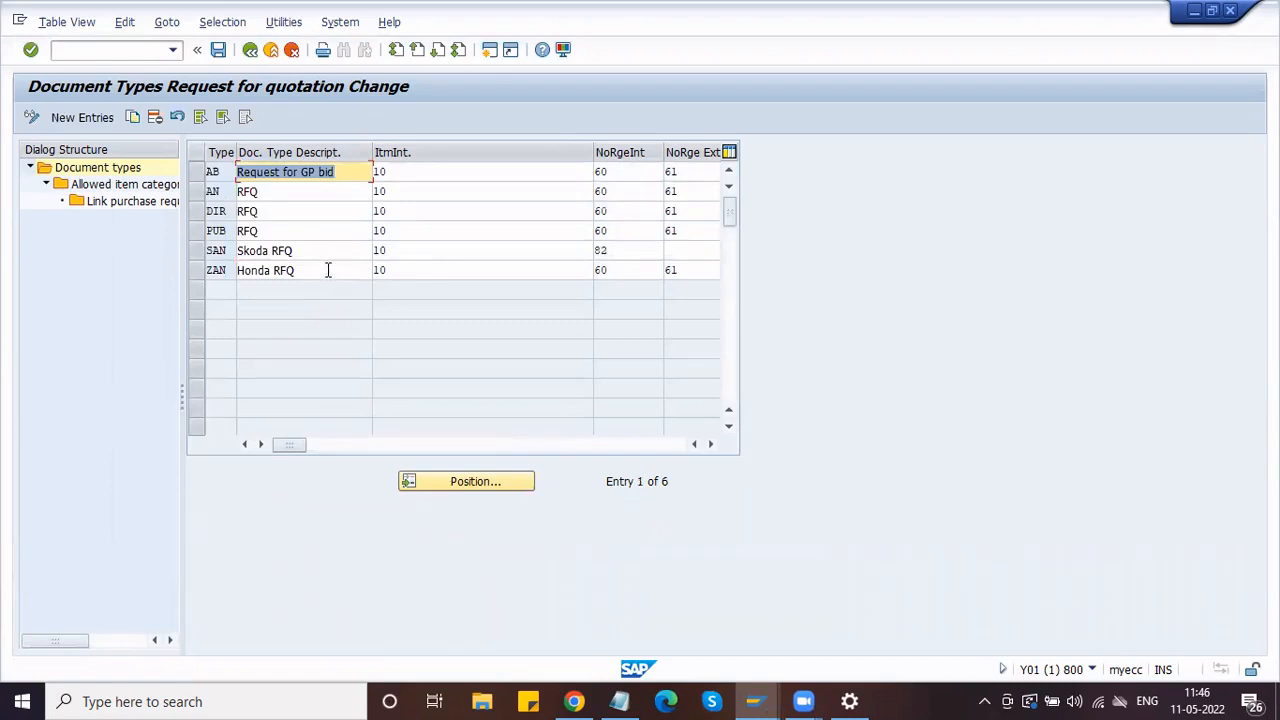
left_click(634, 270)
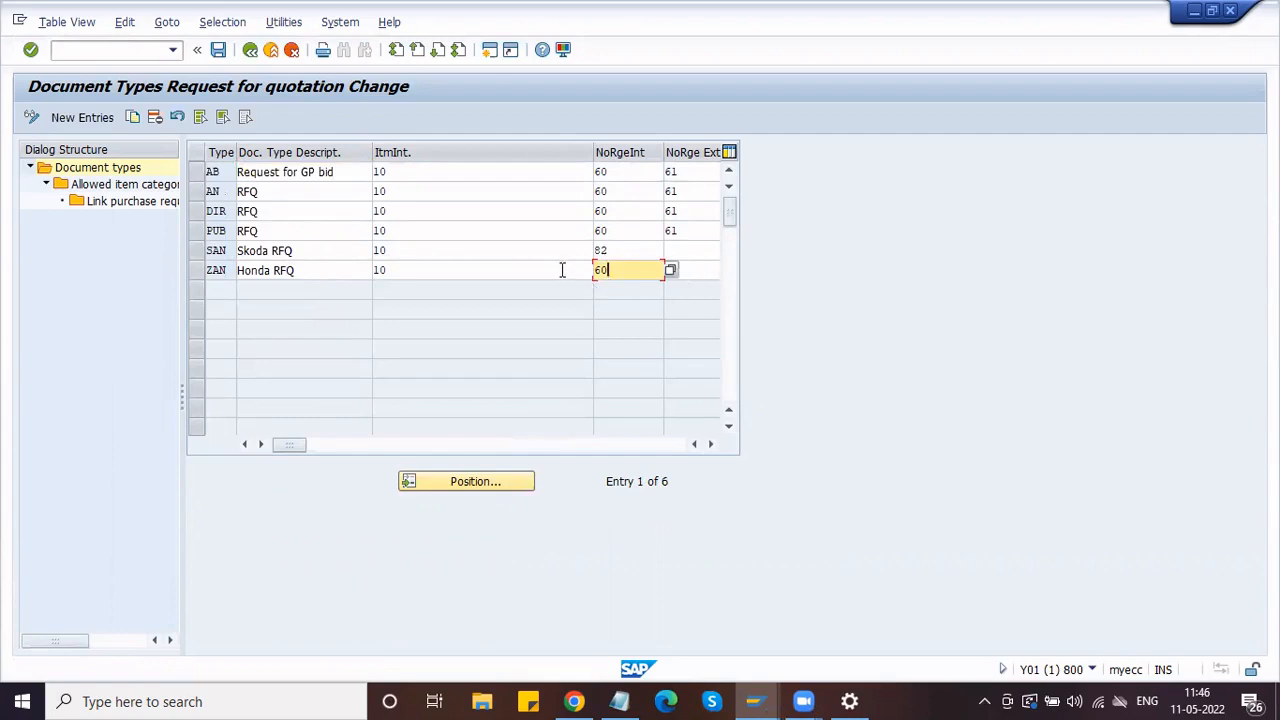
left_click(563, 270)
left_click(620, 271)
left_click(706, 267)
type("61")
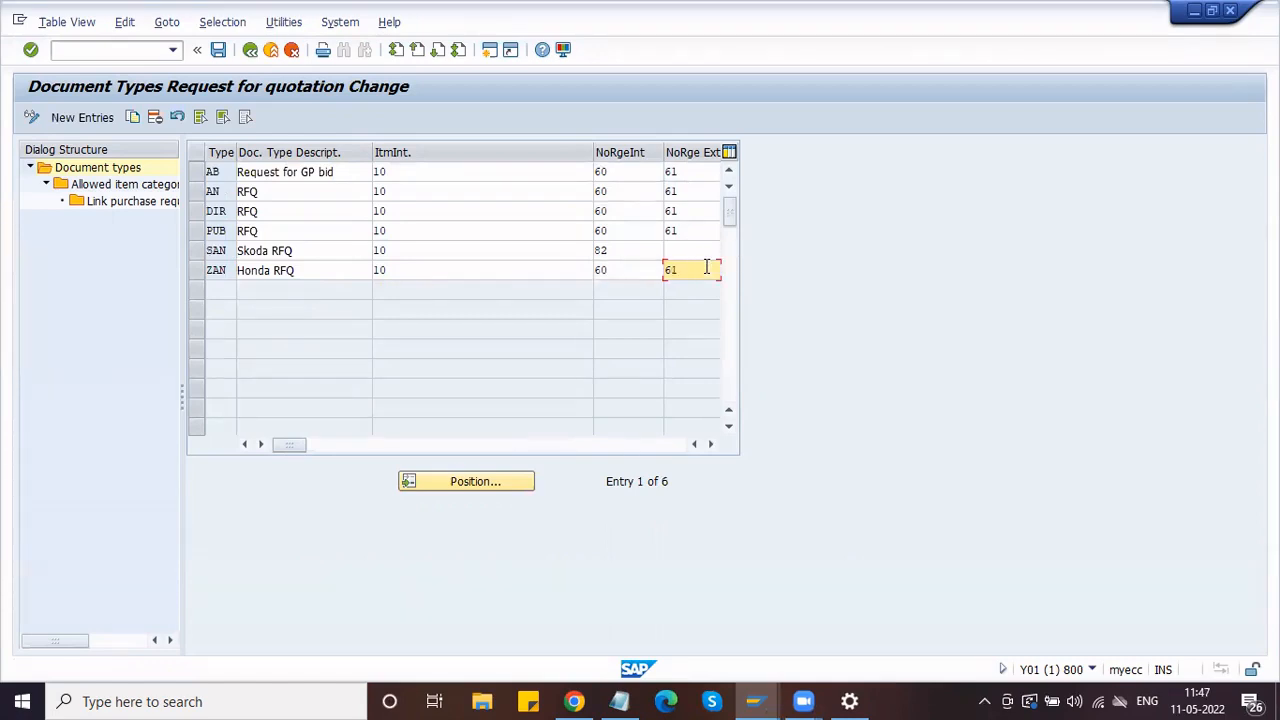
left_click(217, 50)
left_click(251, 51)
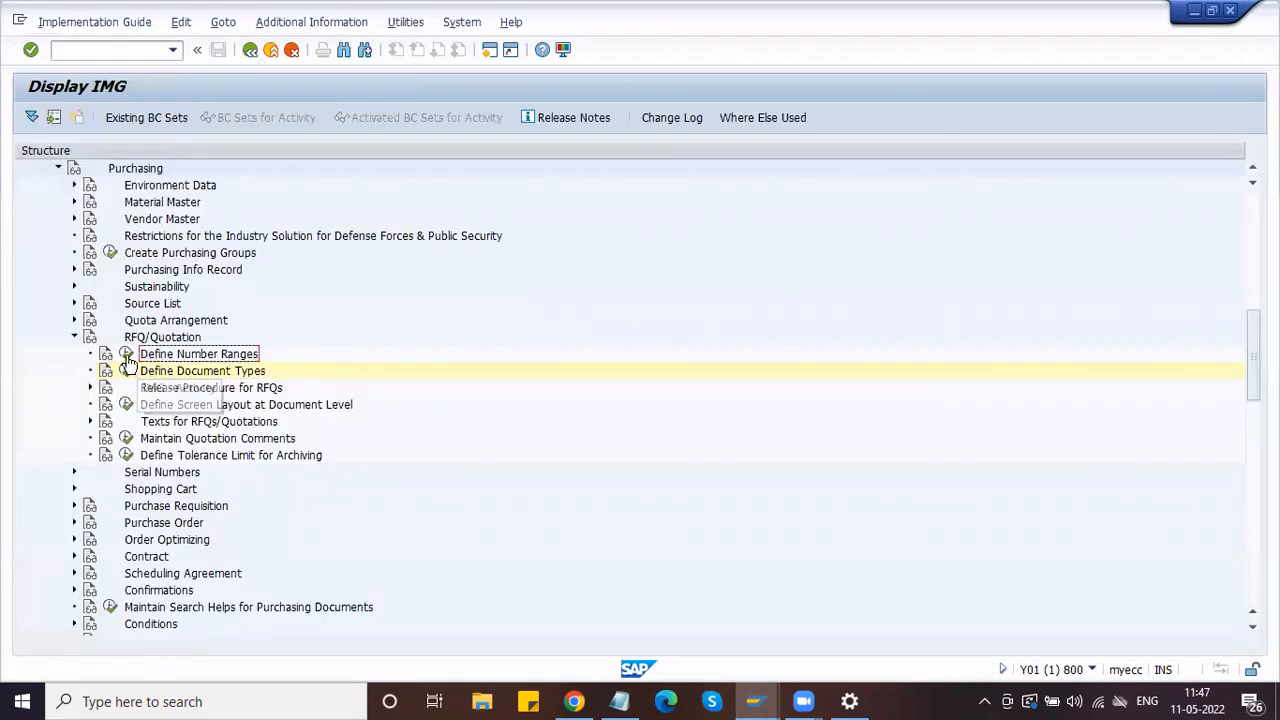
left_click(126, 354)
left_click(106, 208)
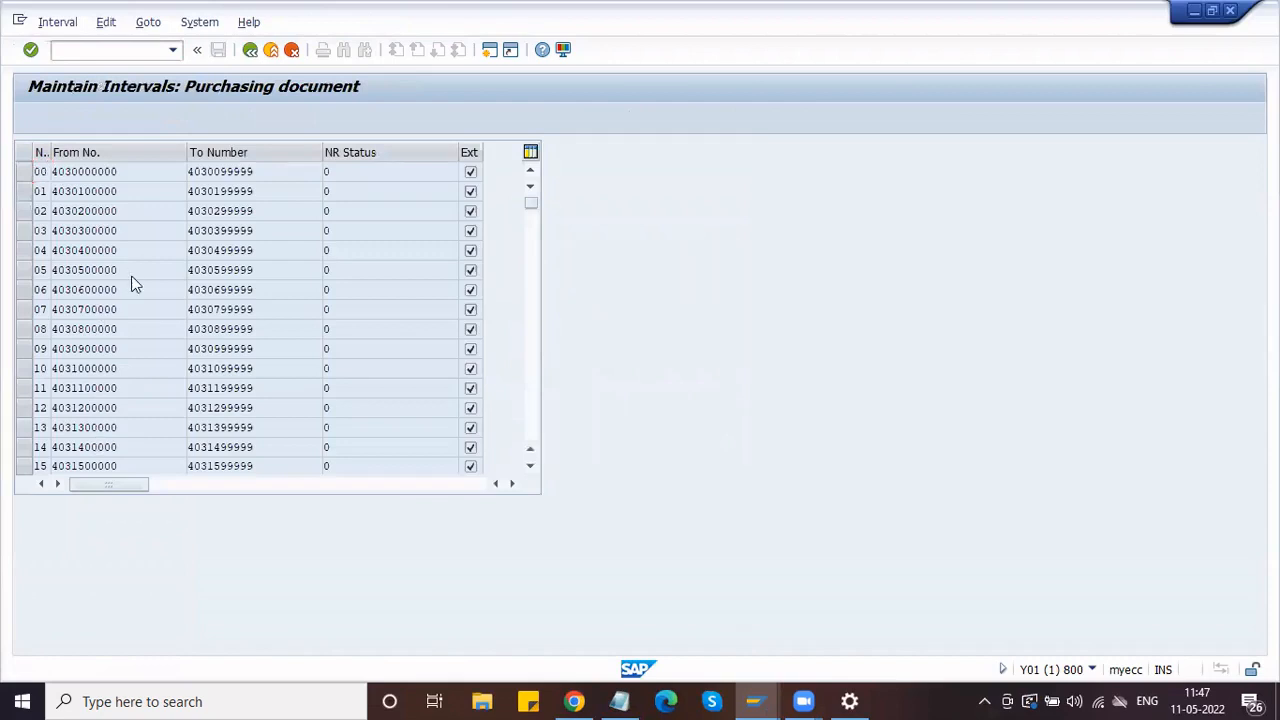
scroll(133, 275, "down", 7)
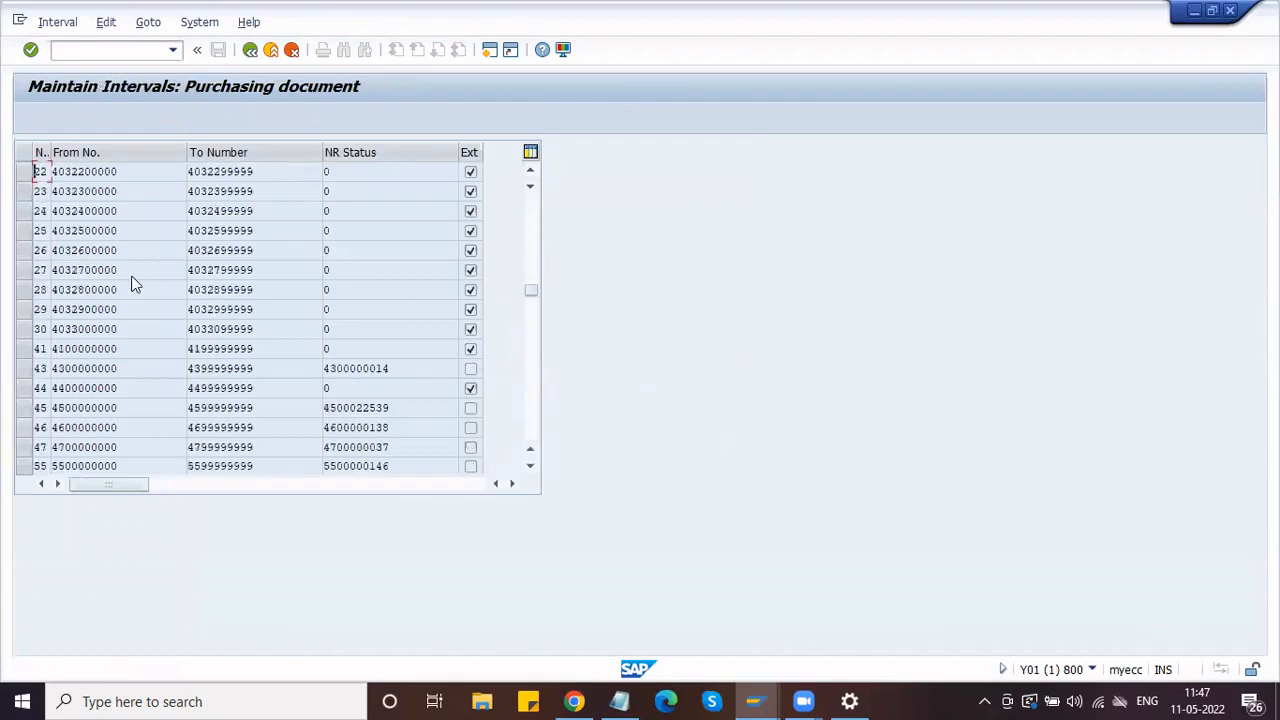
scroll(133, 275, "down", 2)
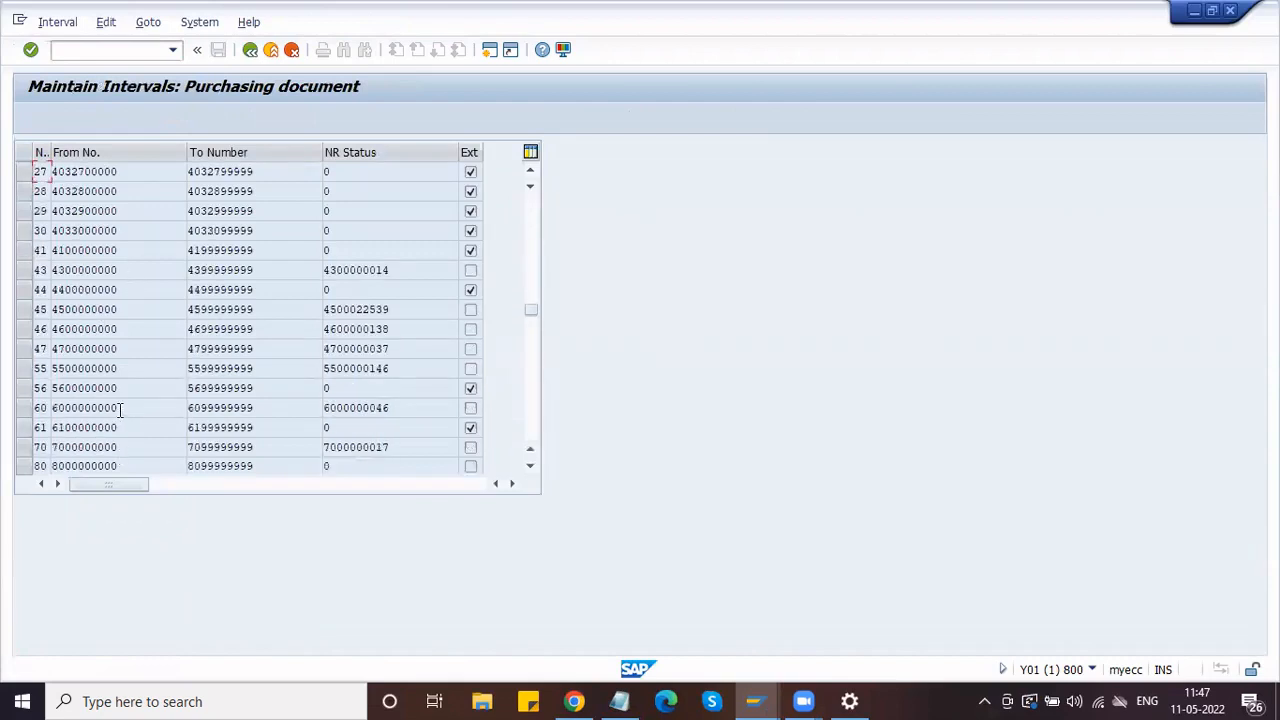
left_click_drag(120, 410, 16, 420)
left_click(268, 407)
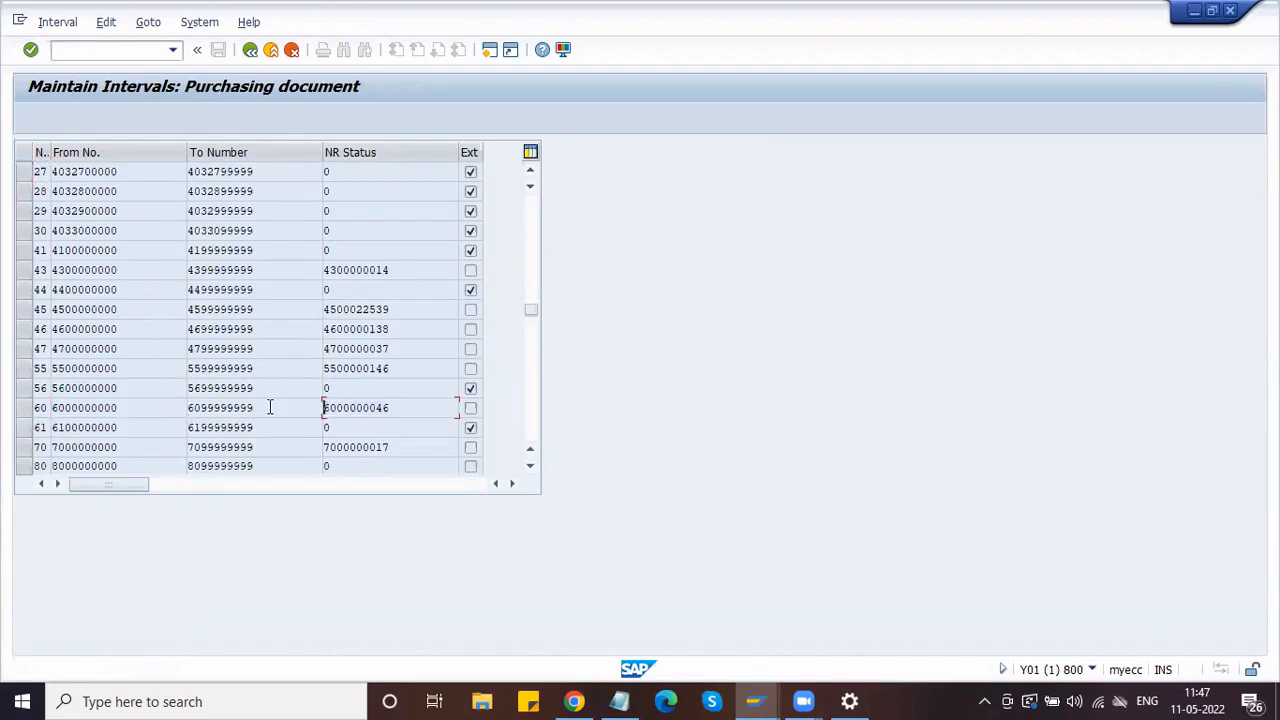
left_click(141, 414)
double_click(57, 418)
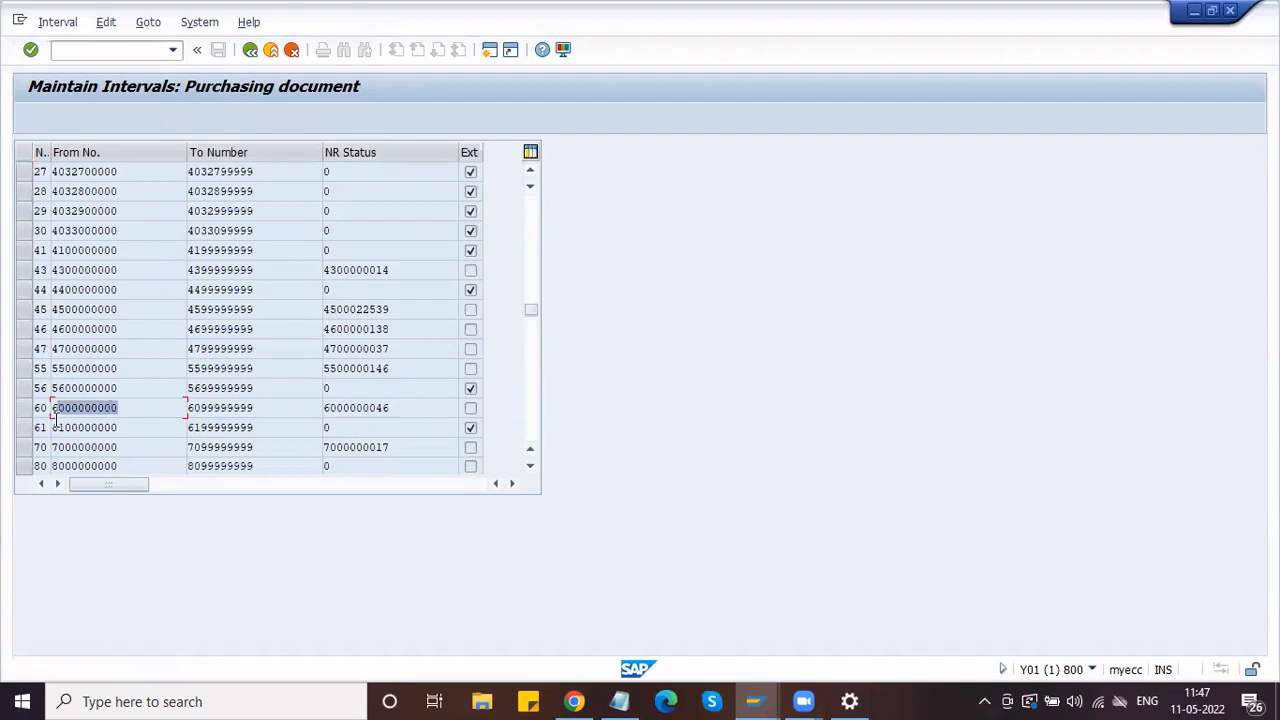
left_click(57, 414)
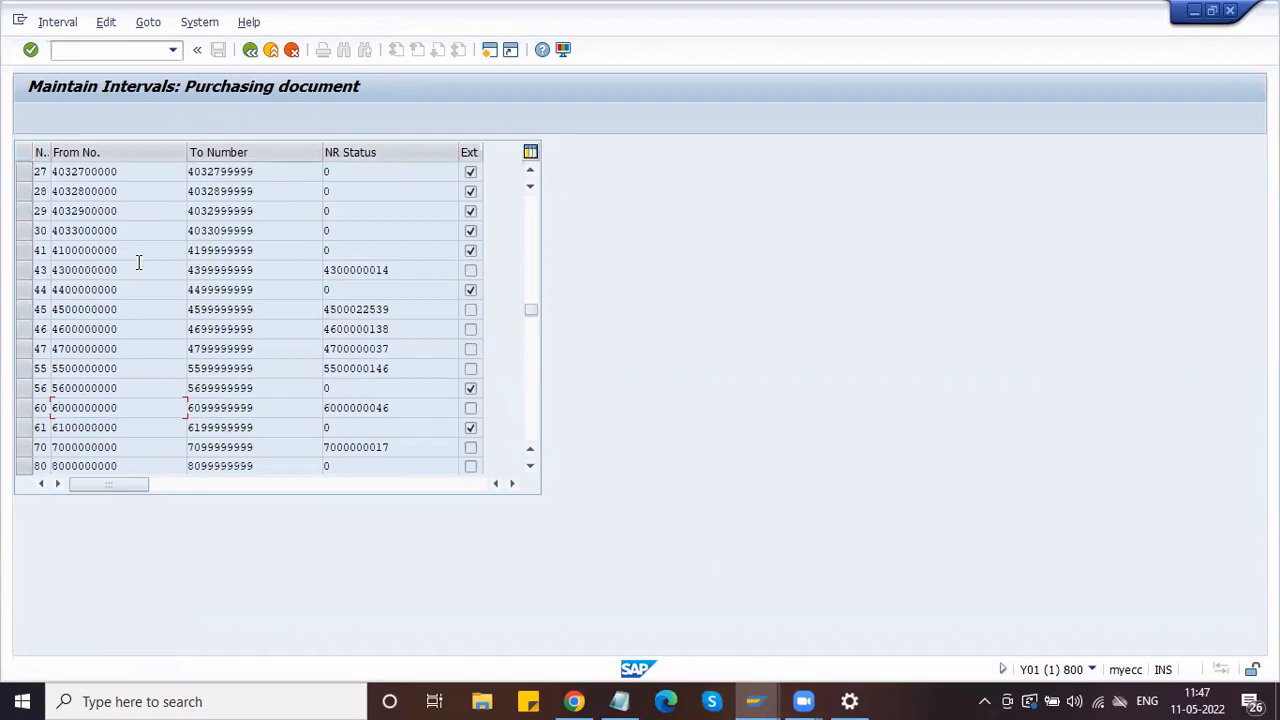
left_click(248, 53)
left_click(248, 51)
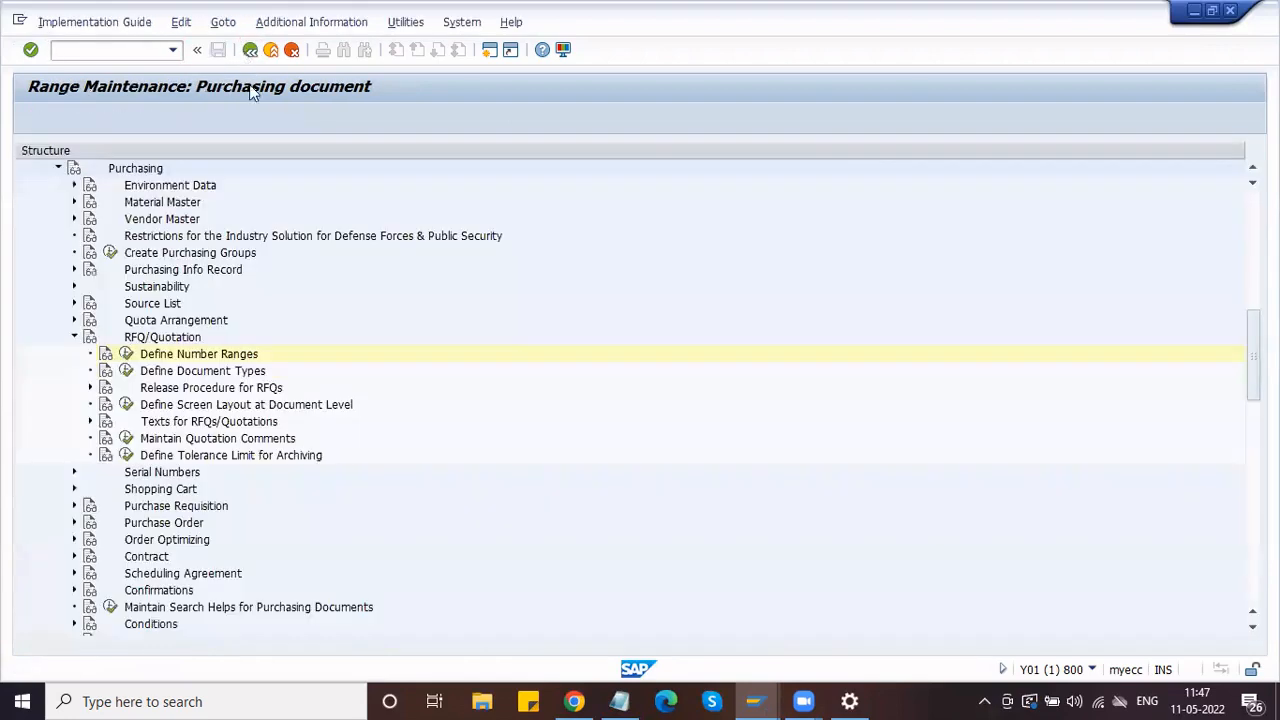
left_click(174, 372)
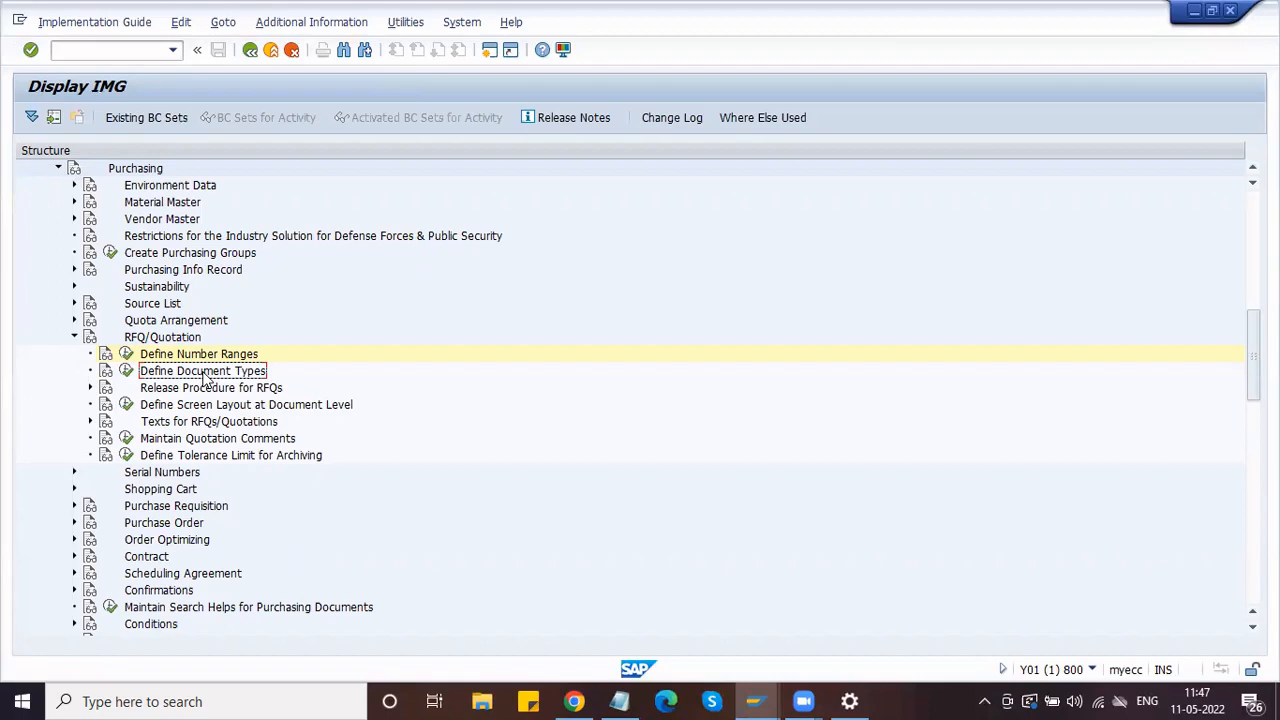
Step: Open a new session and start ME41 to create an RFQ
left_click(489, 49)
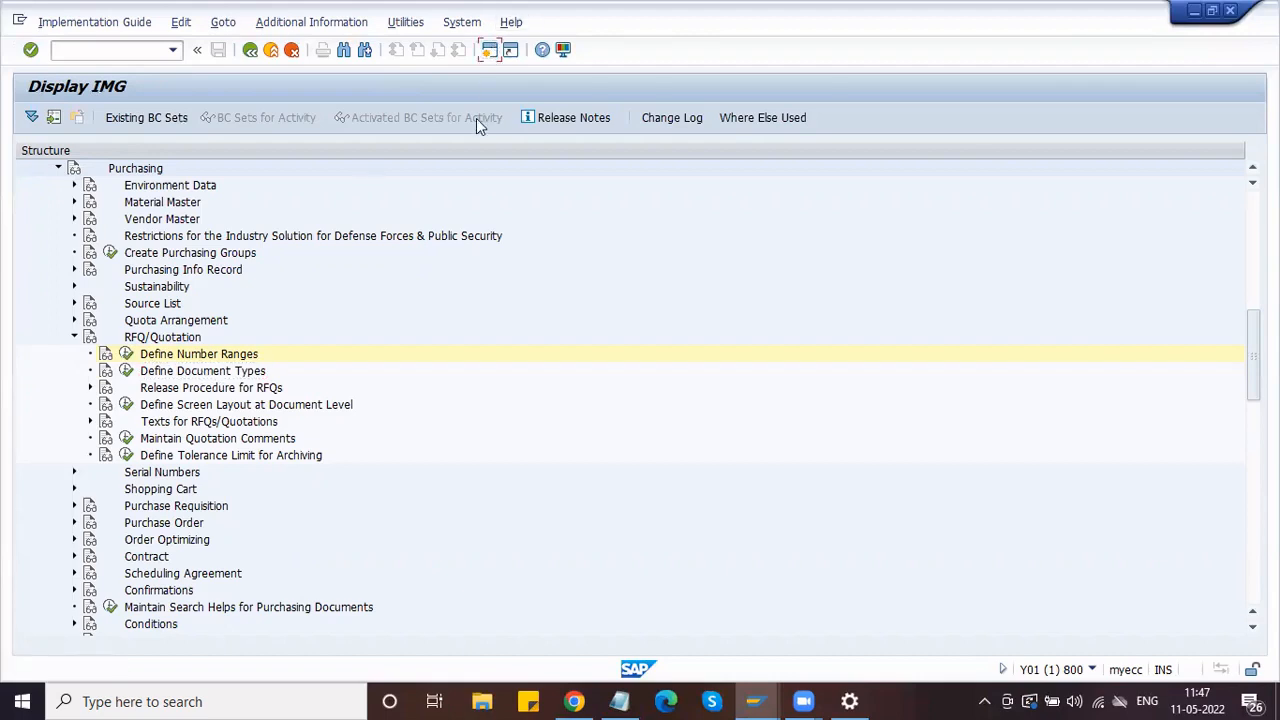
type("m")
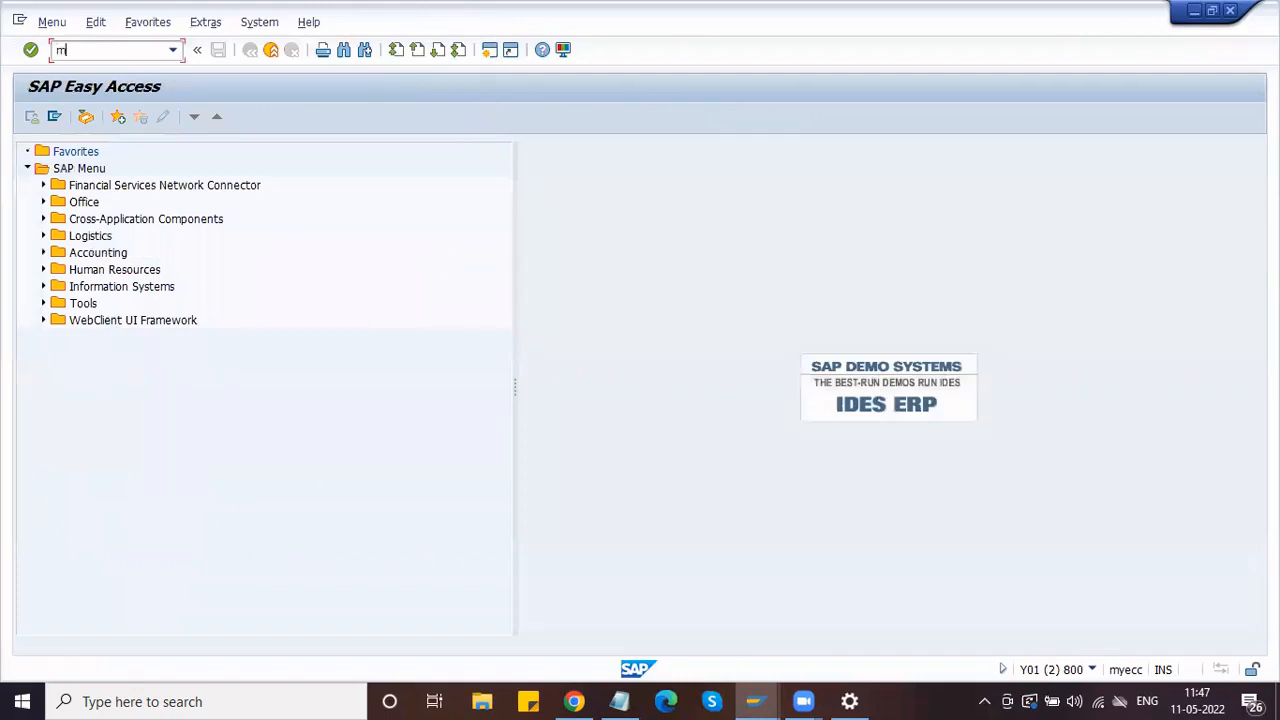
type("e41")
key("Return")
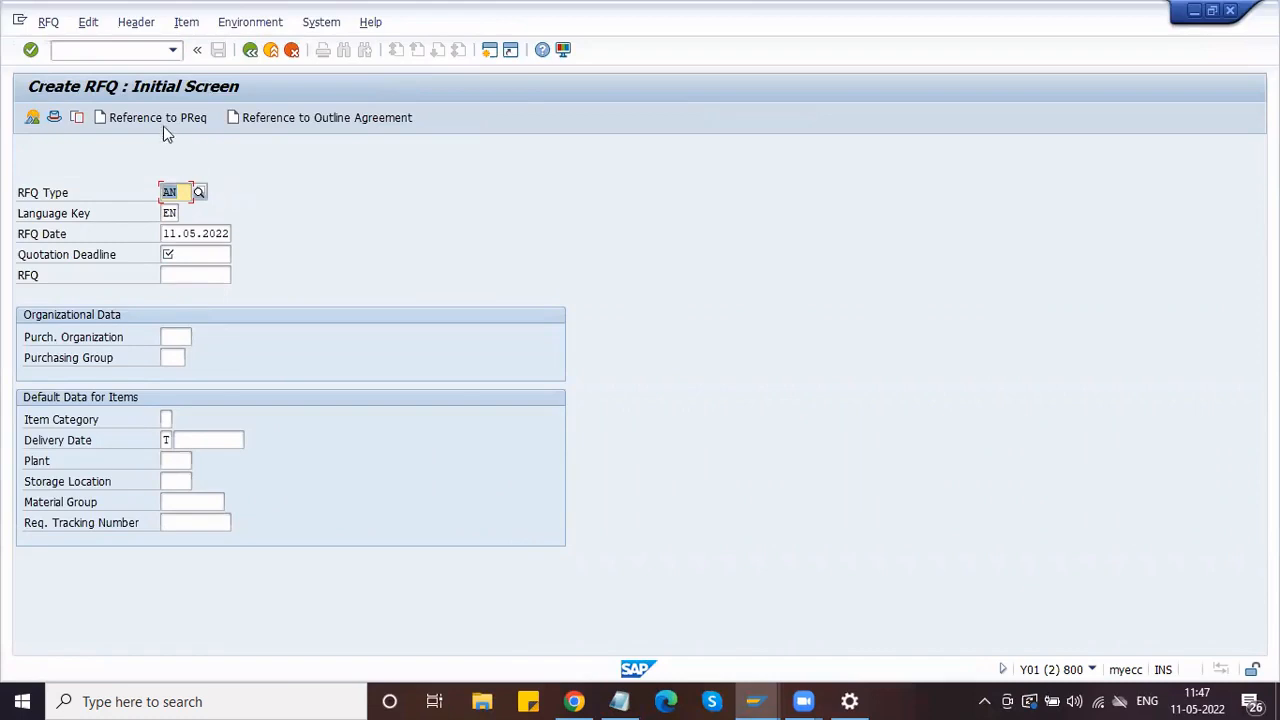
Step: In another window, run ME5A filtered to plant HPL1 to list open requisitions
left_click(488, 49)
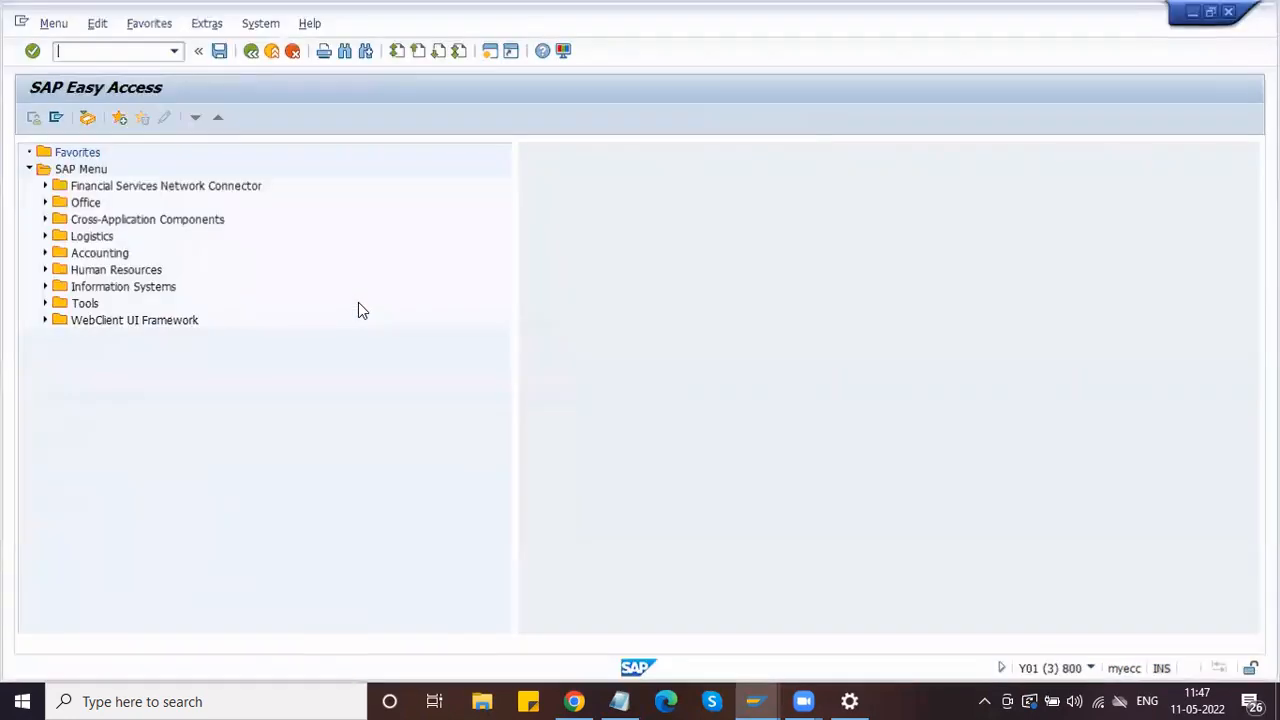
type("me5a")
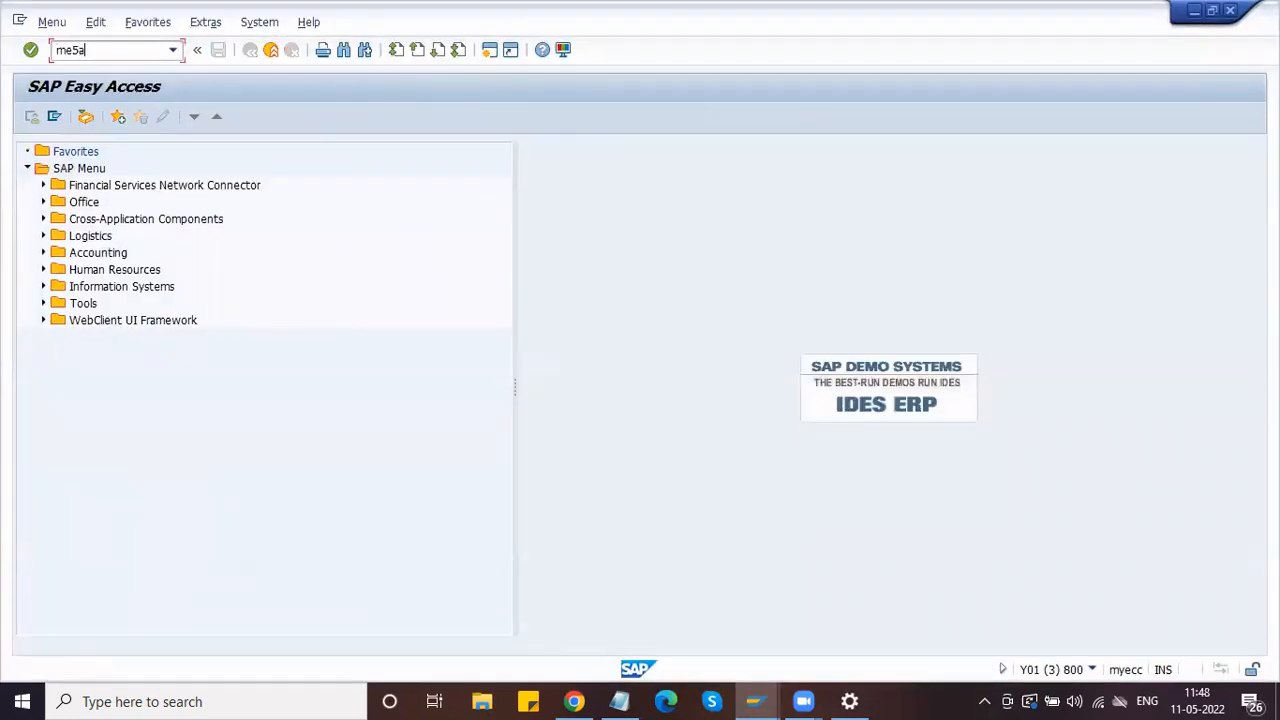
key("Return")
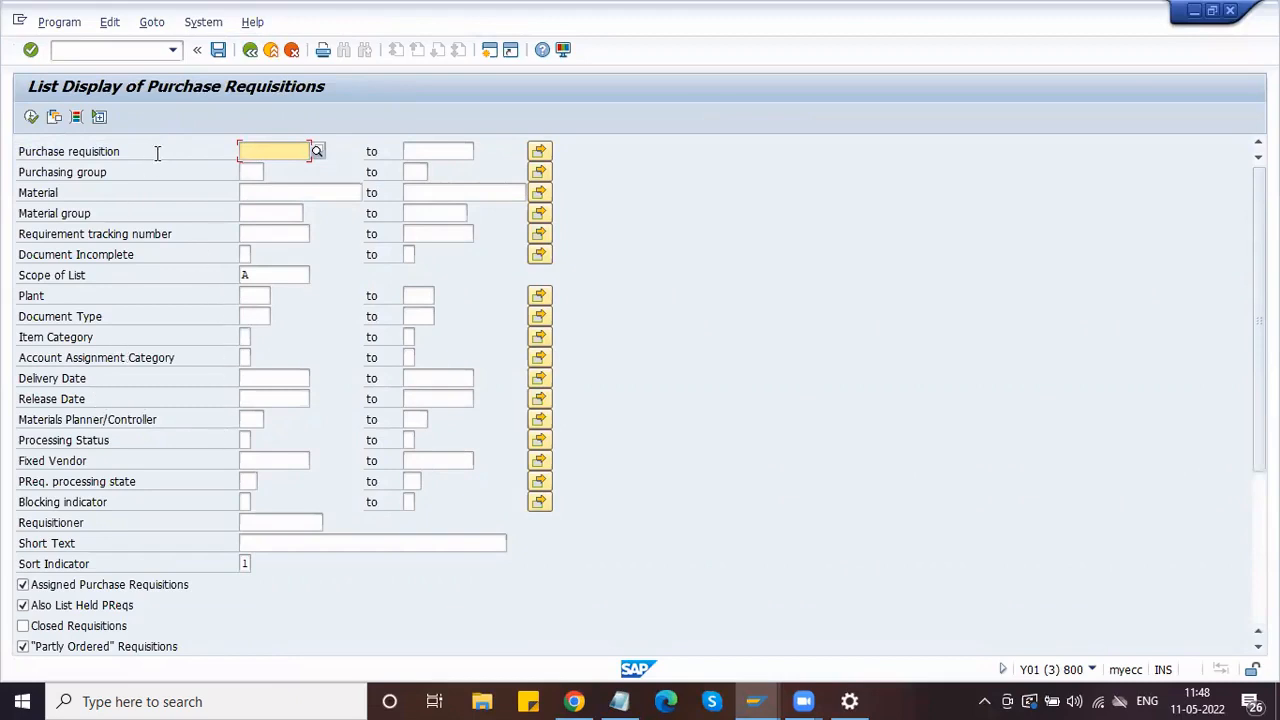
left_click(258, 298)
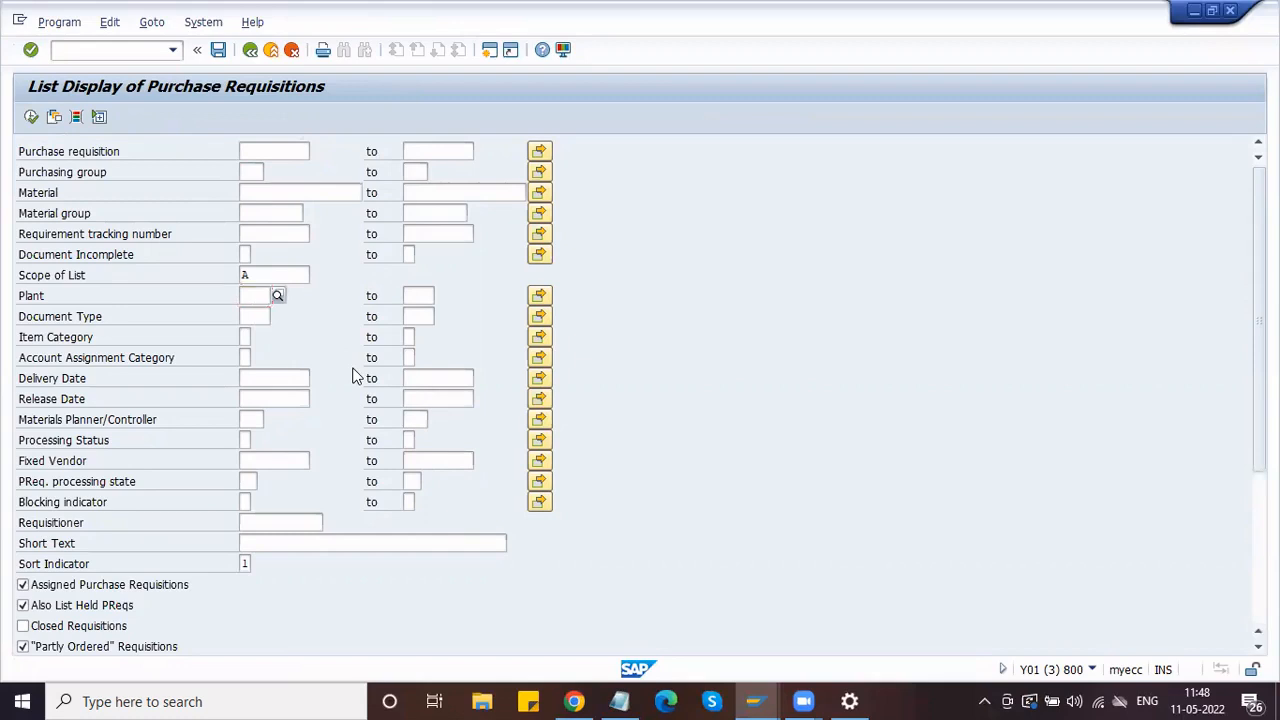
type("HPL1")
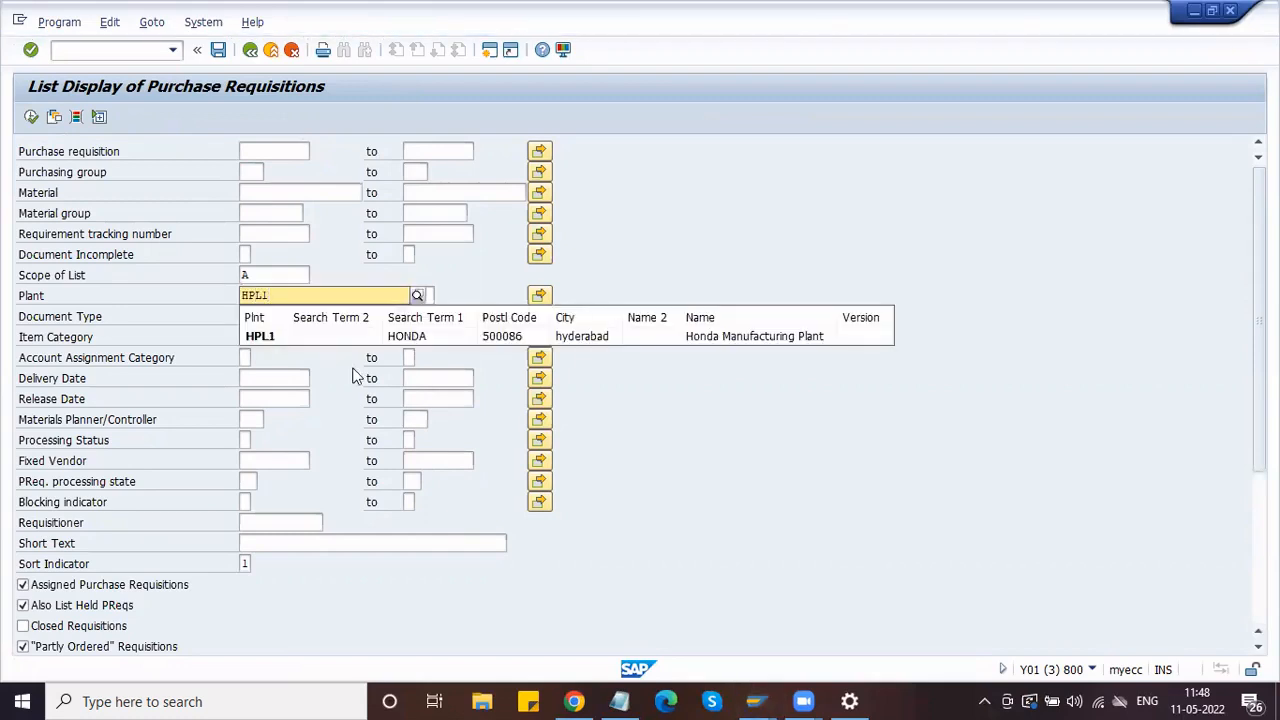
left_click(357, 376)
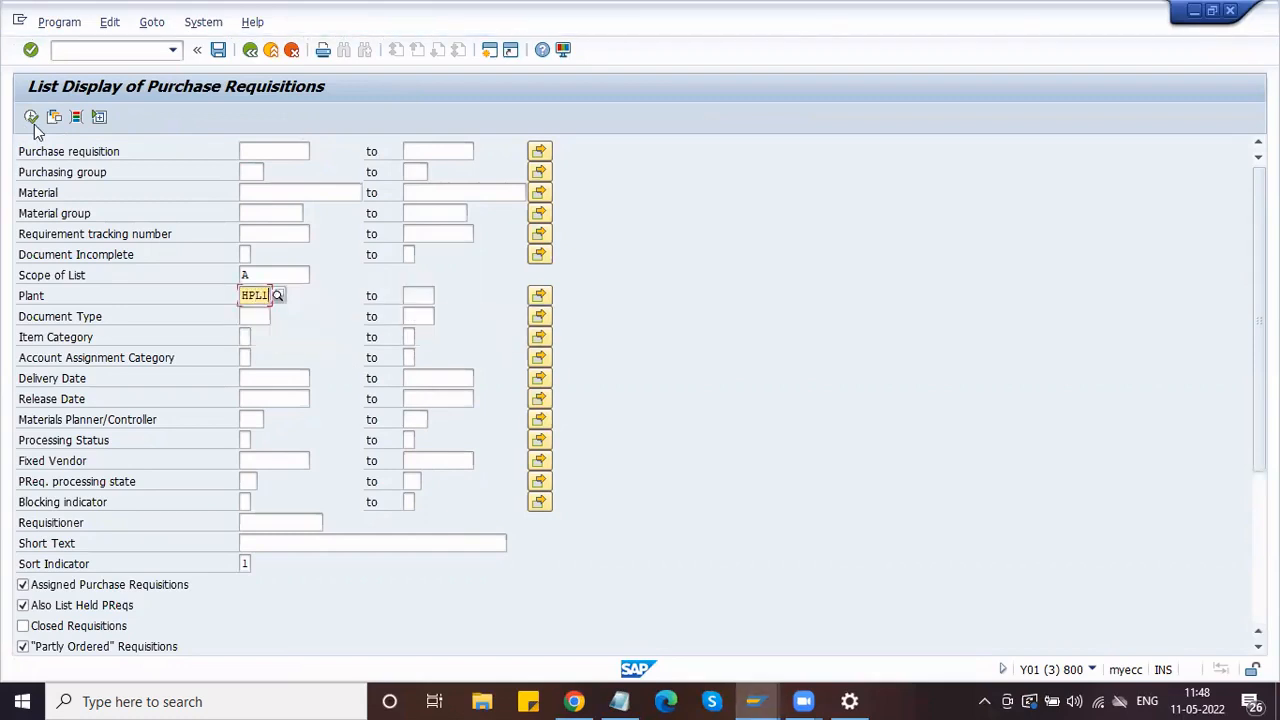
left_click(31, 117)
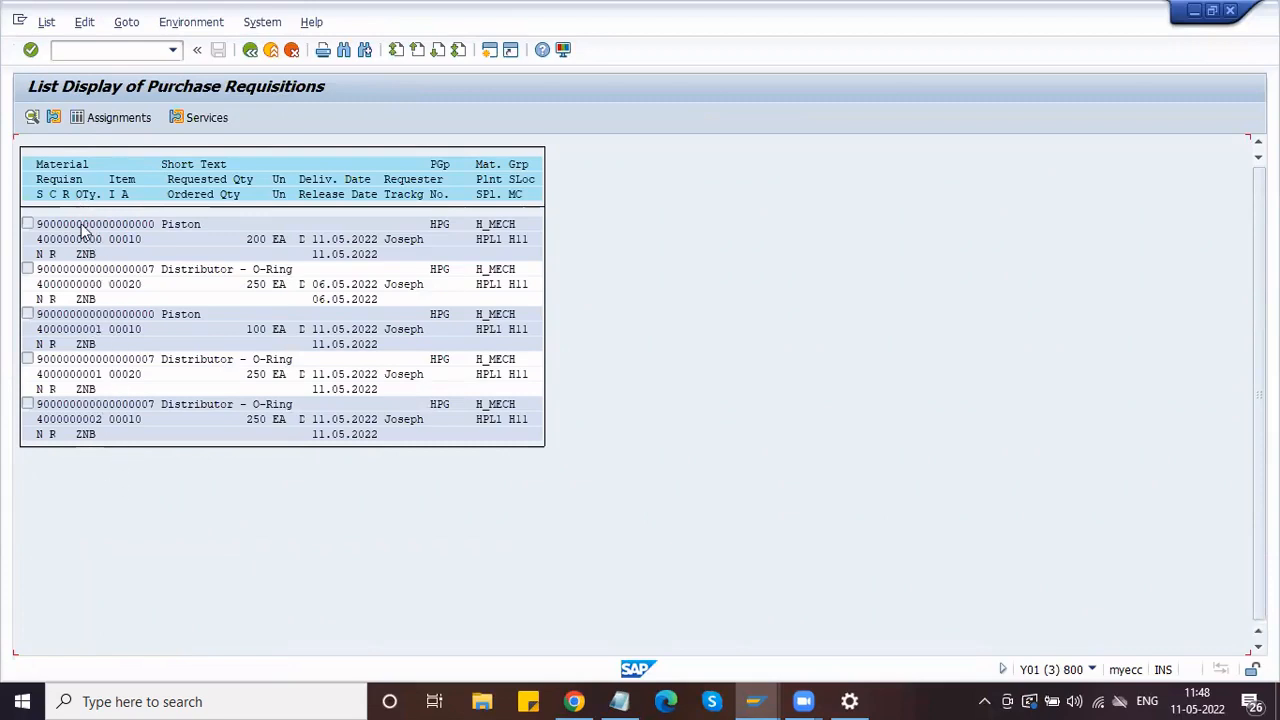
double_click(92, 224)
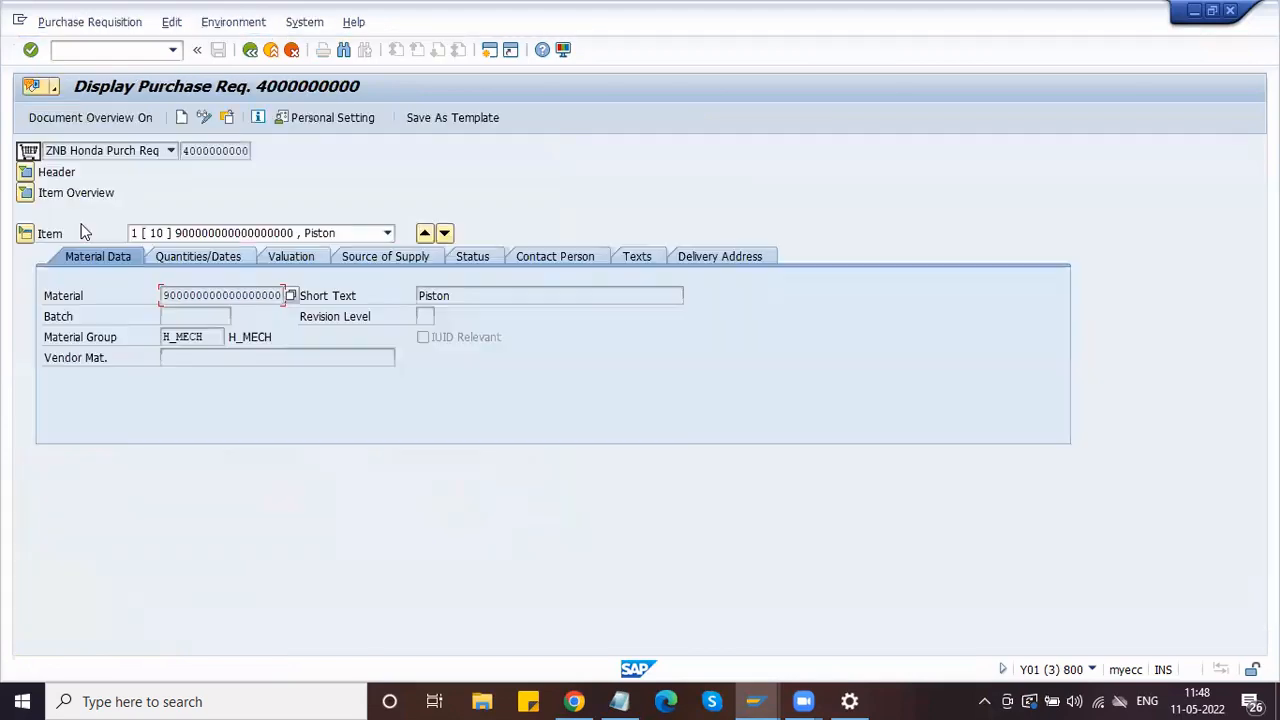
left_click(27, 194)
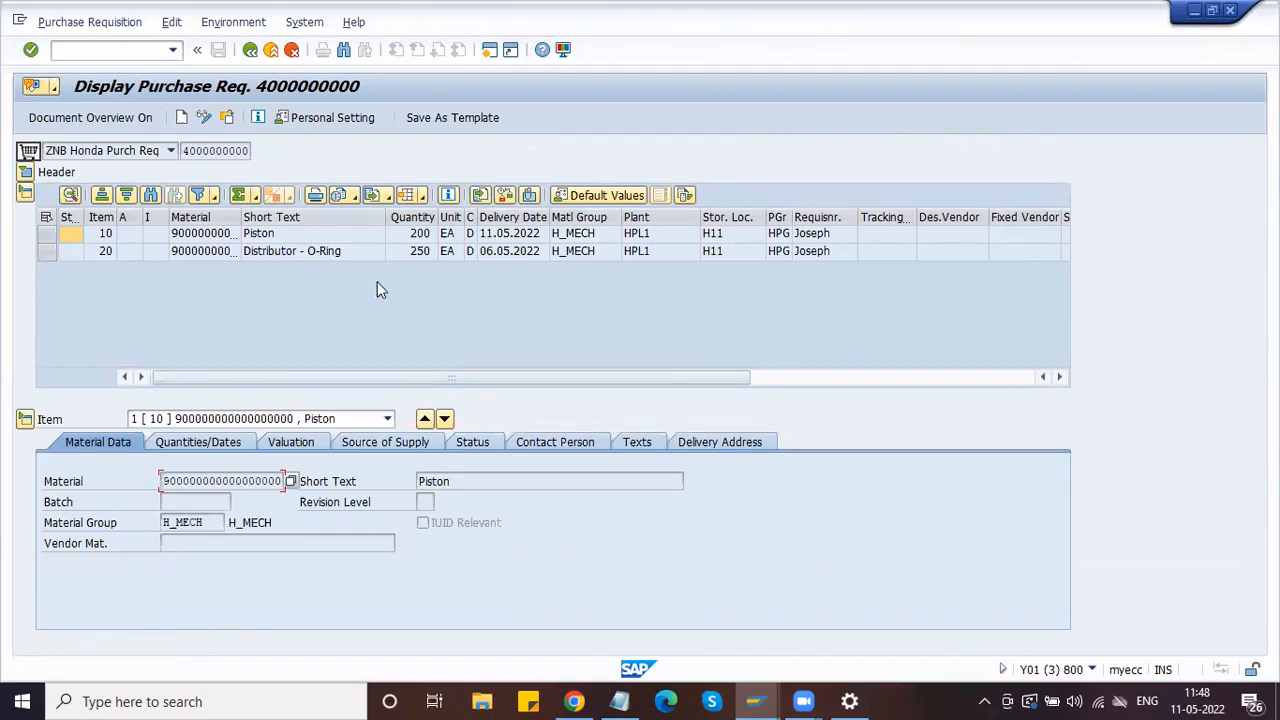
left_click_drag(184, 150, 255, 150)
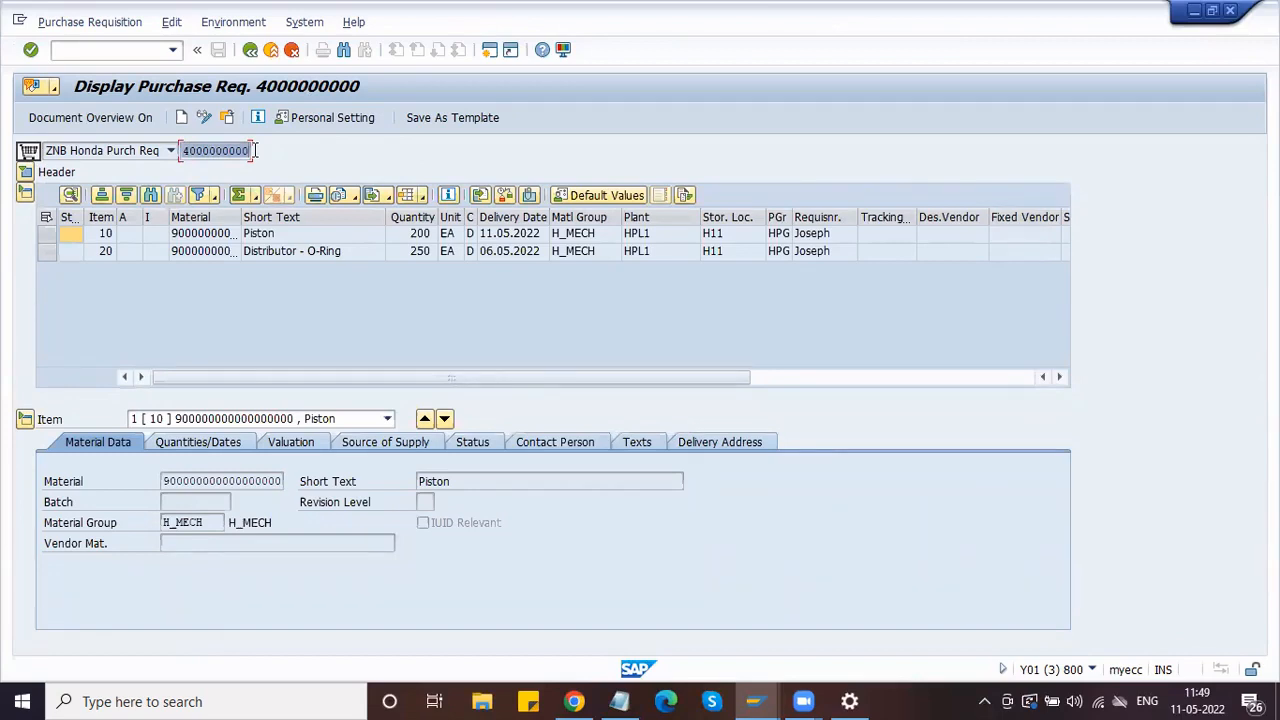
left_click(255, 150)
key("alt+Tab")
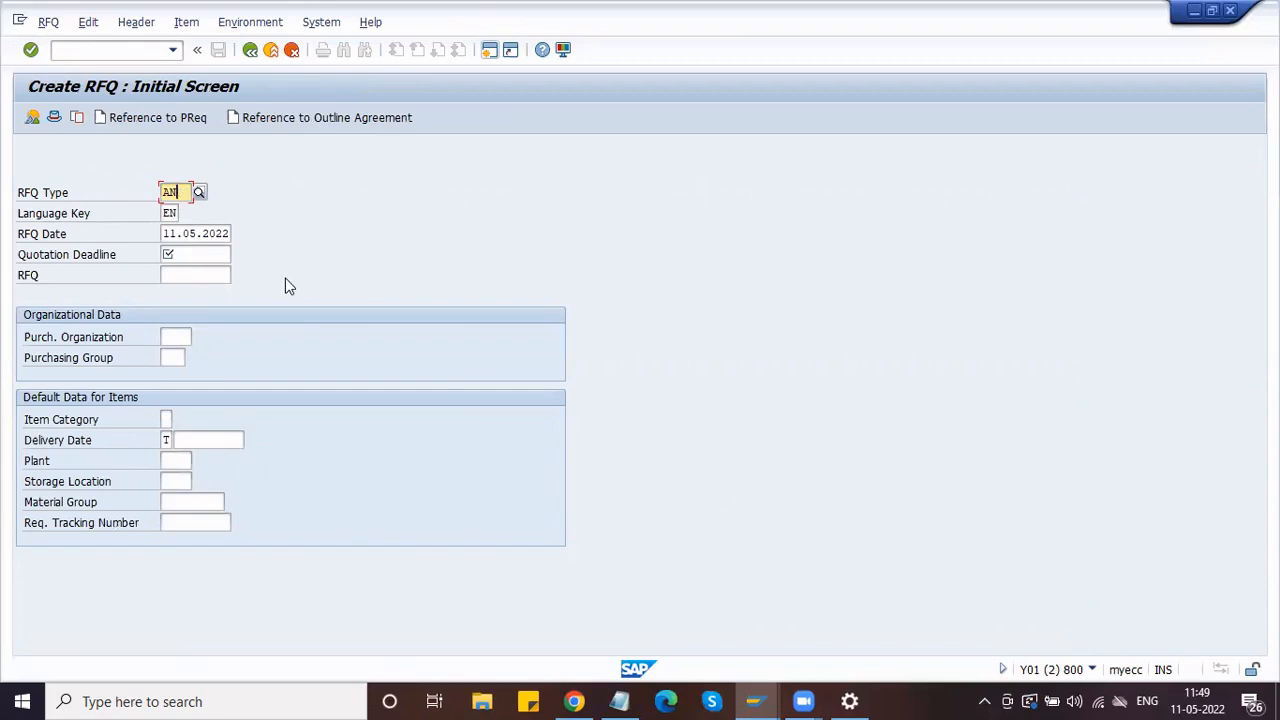
Step: Replace RFQ type AN with ZAN Honda RFQ from the value list
key("BackSpace")
key("BackSpace")
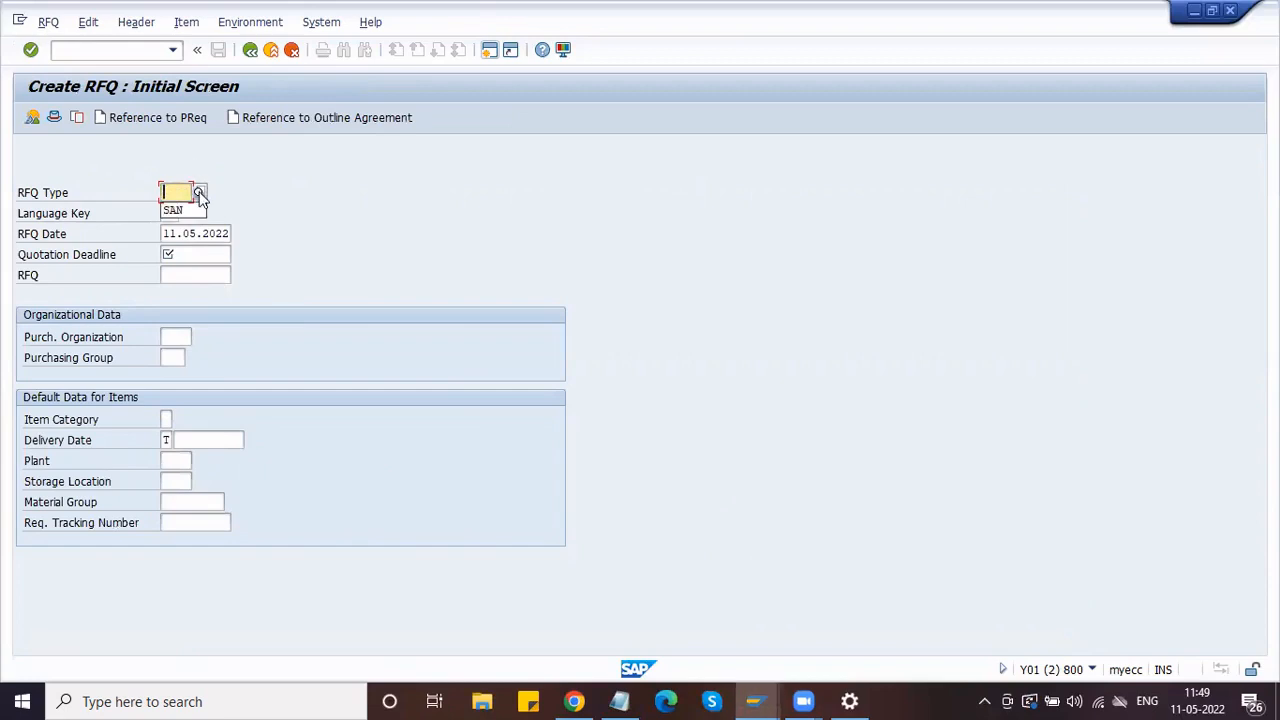
key("Return")
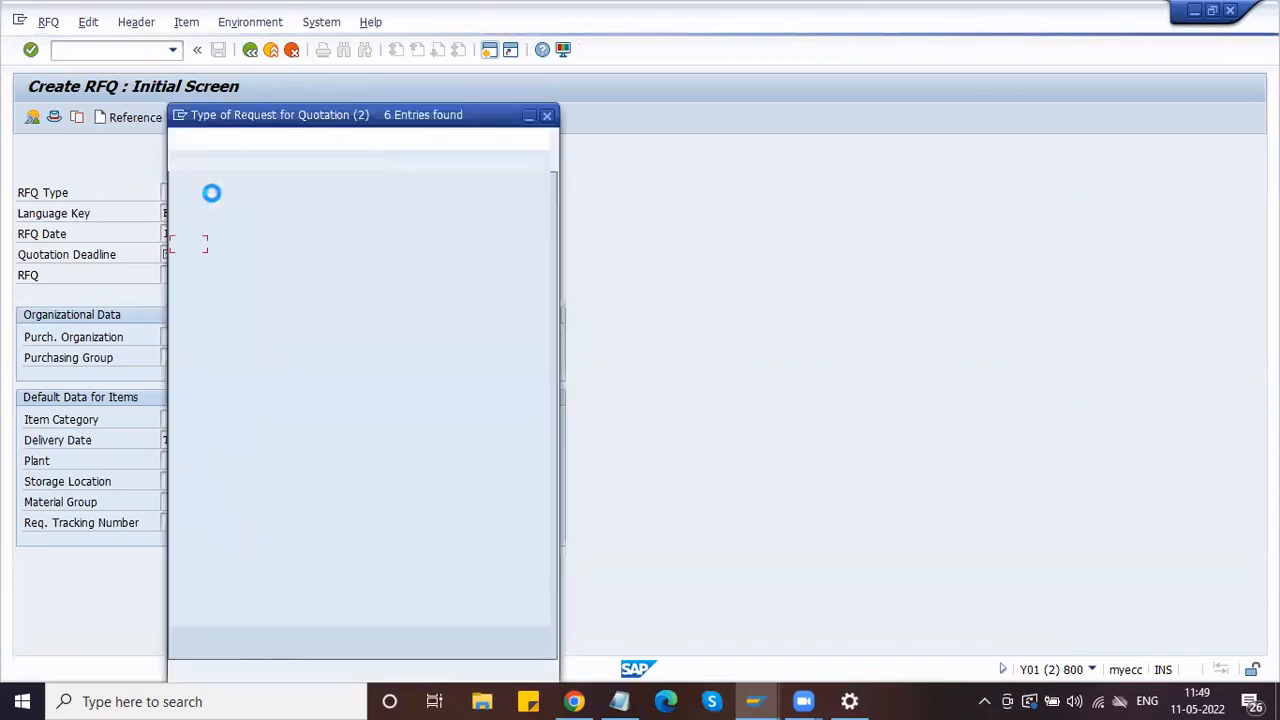
left_click(201, 335)
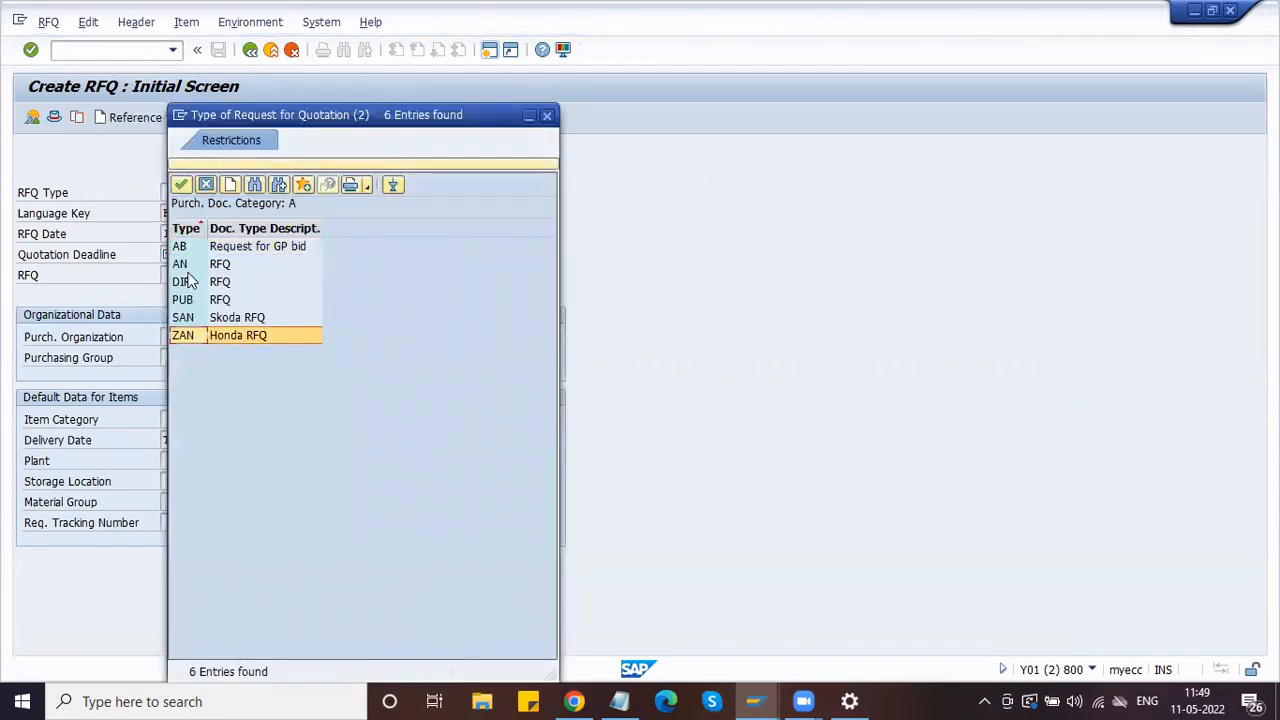
left_click(181, 187)
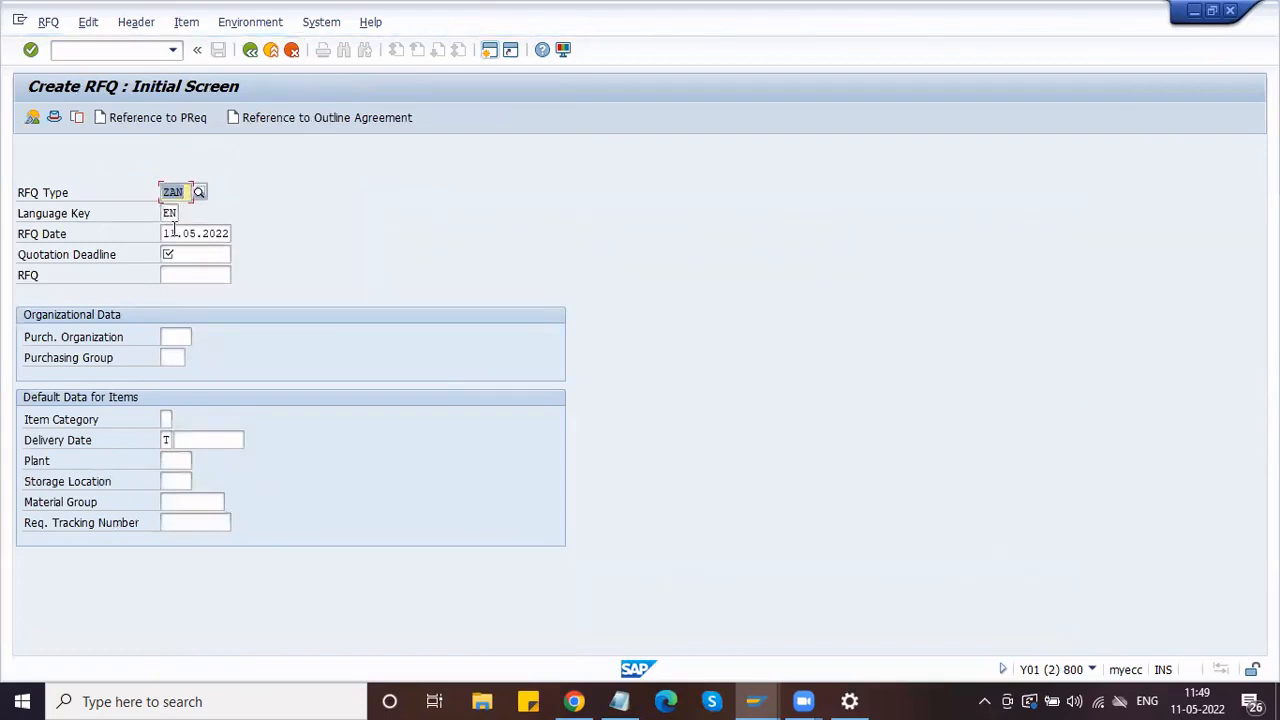
Step: Pick 11.05.2022 from the calendar as the quotation deadline
left_click(174, 228)
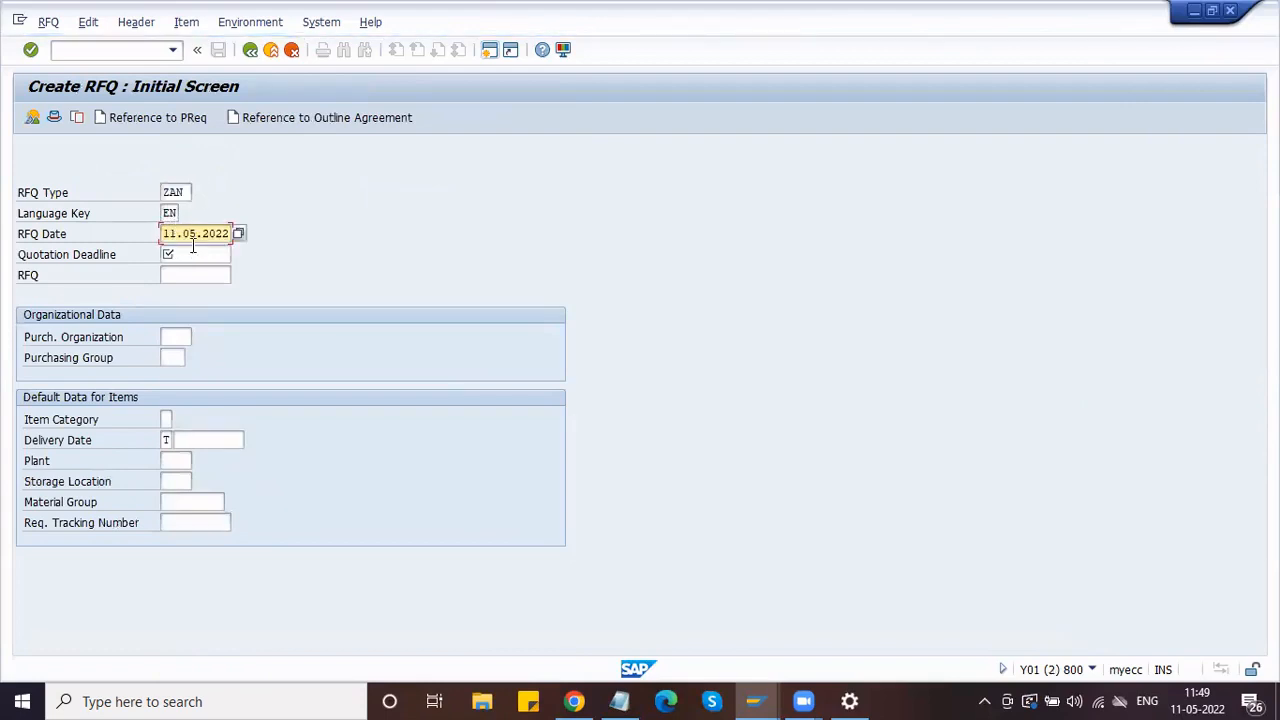
left_click(193, 256)
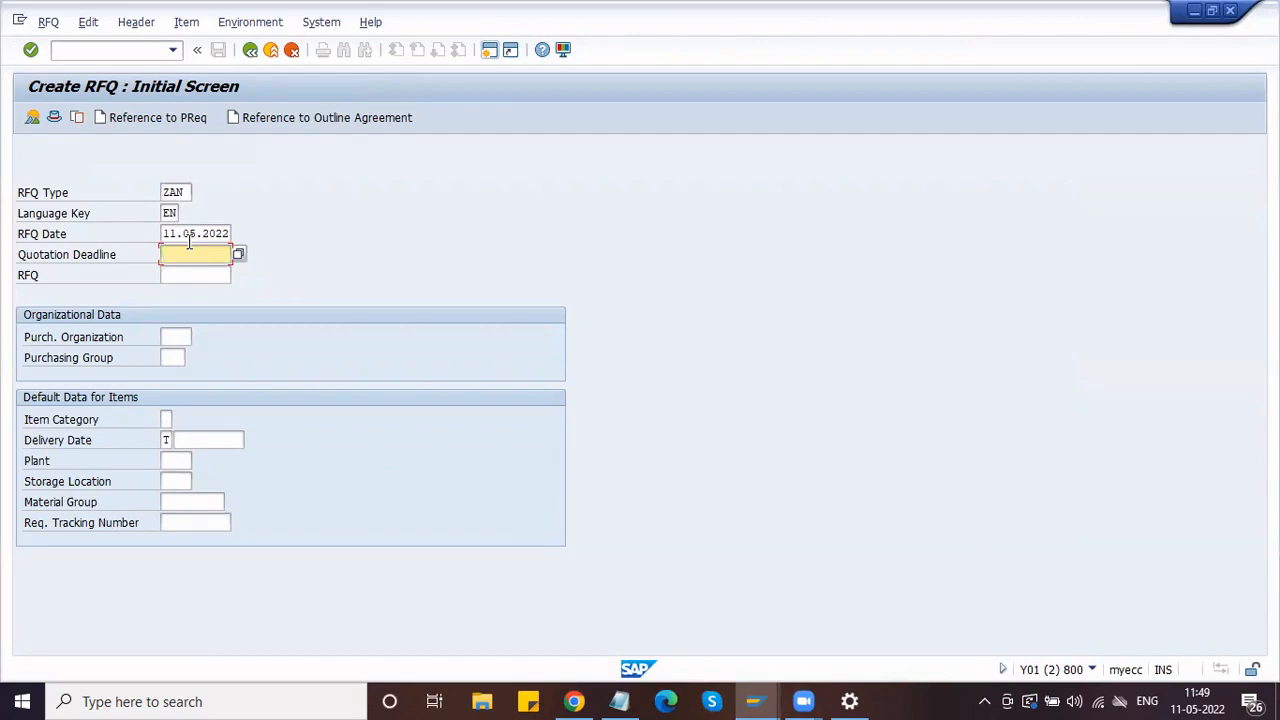
left_click(240, 254)
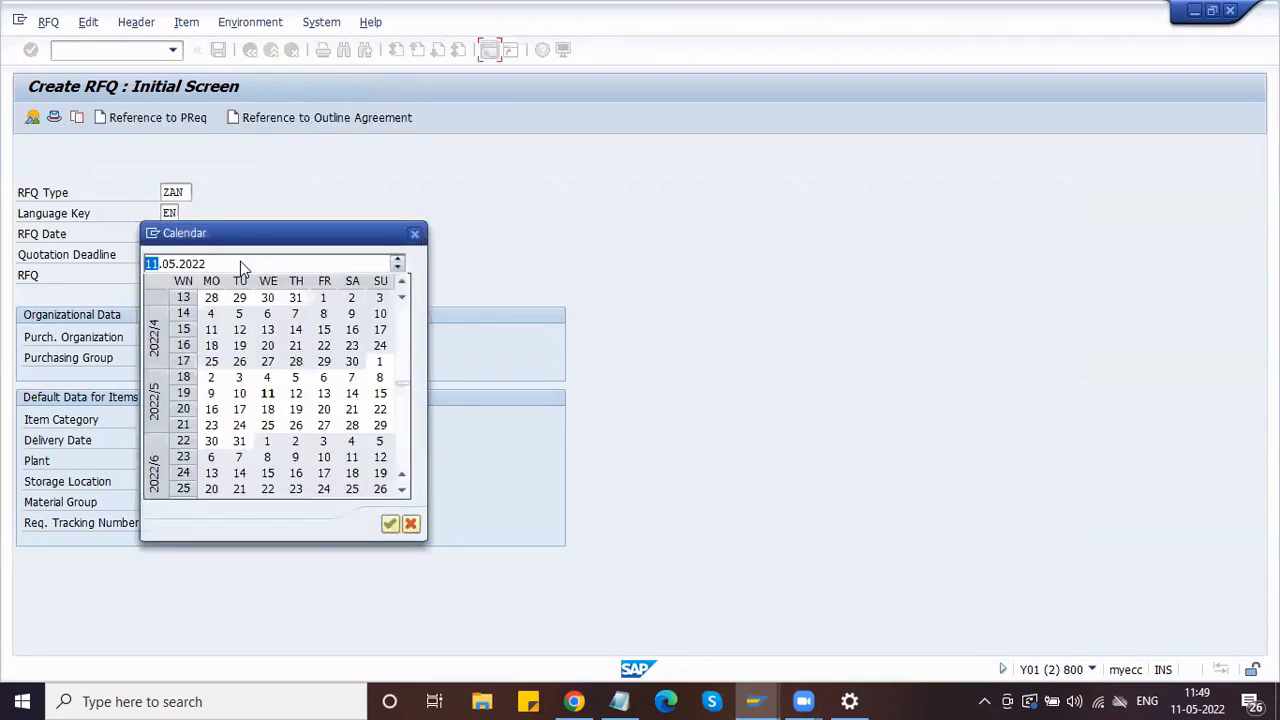
left_click(267, 395)
left_click(267, 395)
left_click(180, 279)
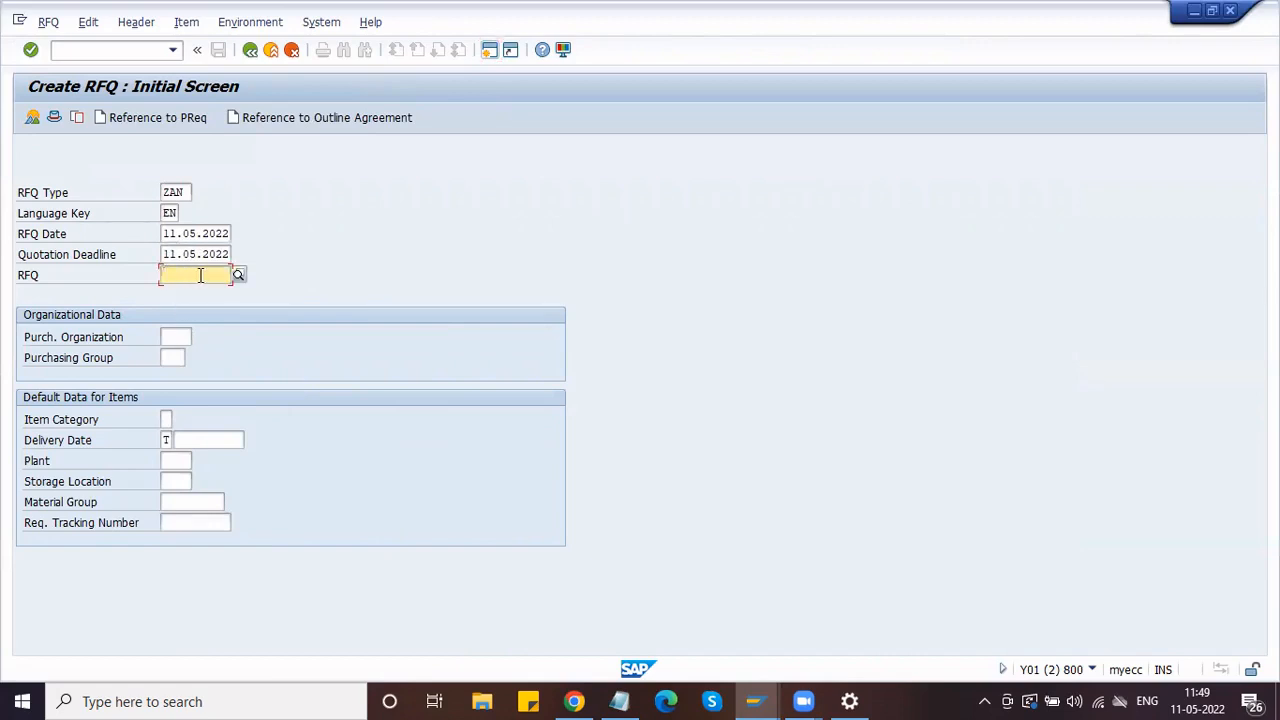
Step: Enter purchasing organization HDPO and purchasing group HPG
left_click(177, 338)
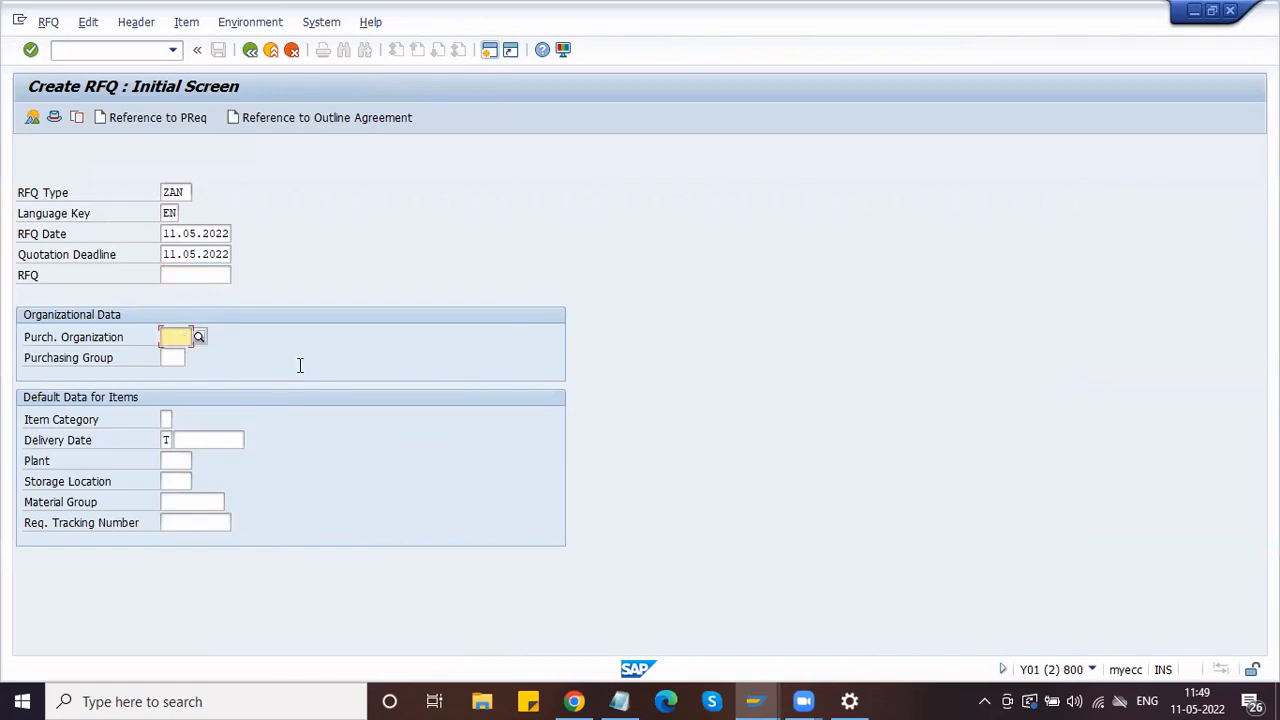
type("H")
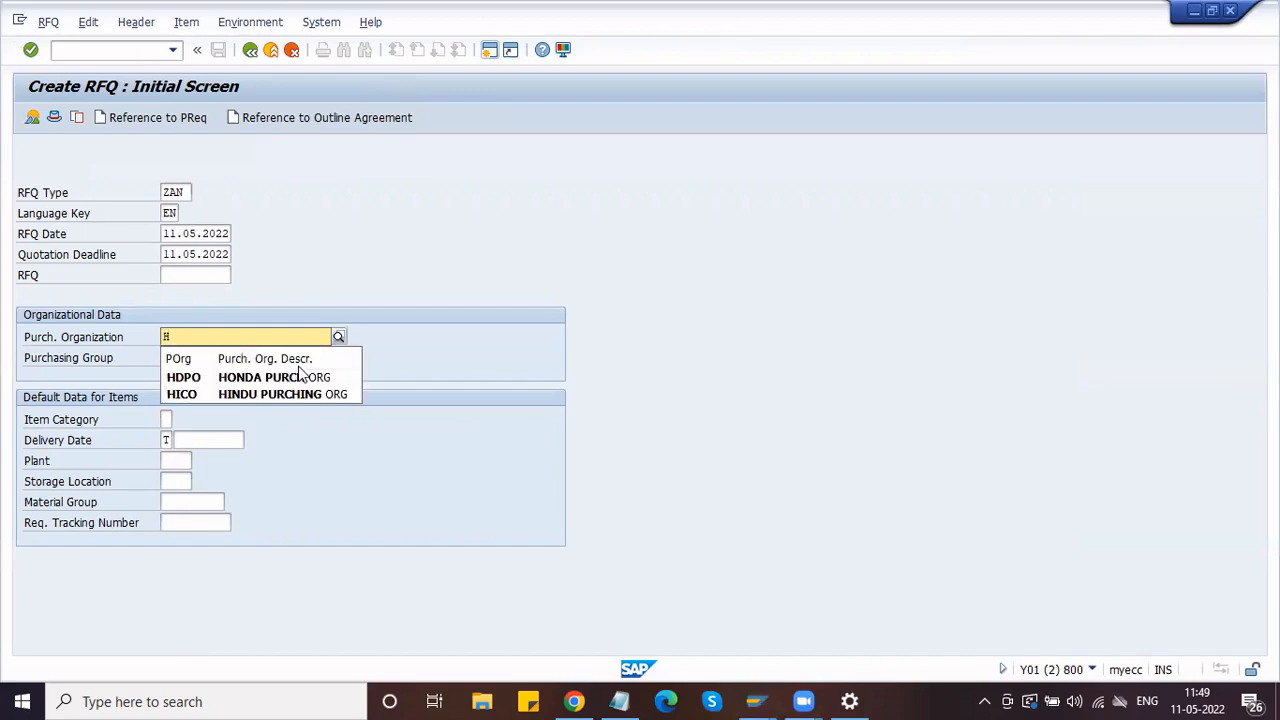
left_click(300, 384)
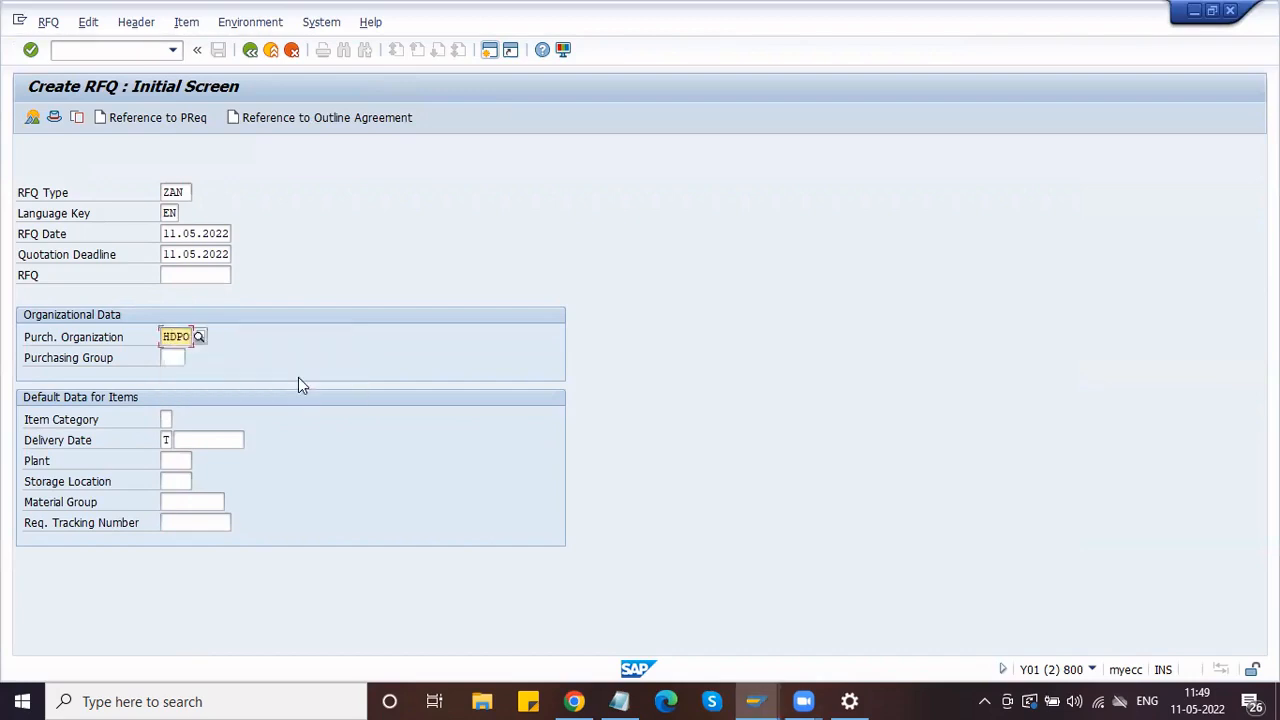
left_click(174, 358)
type("H")
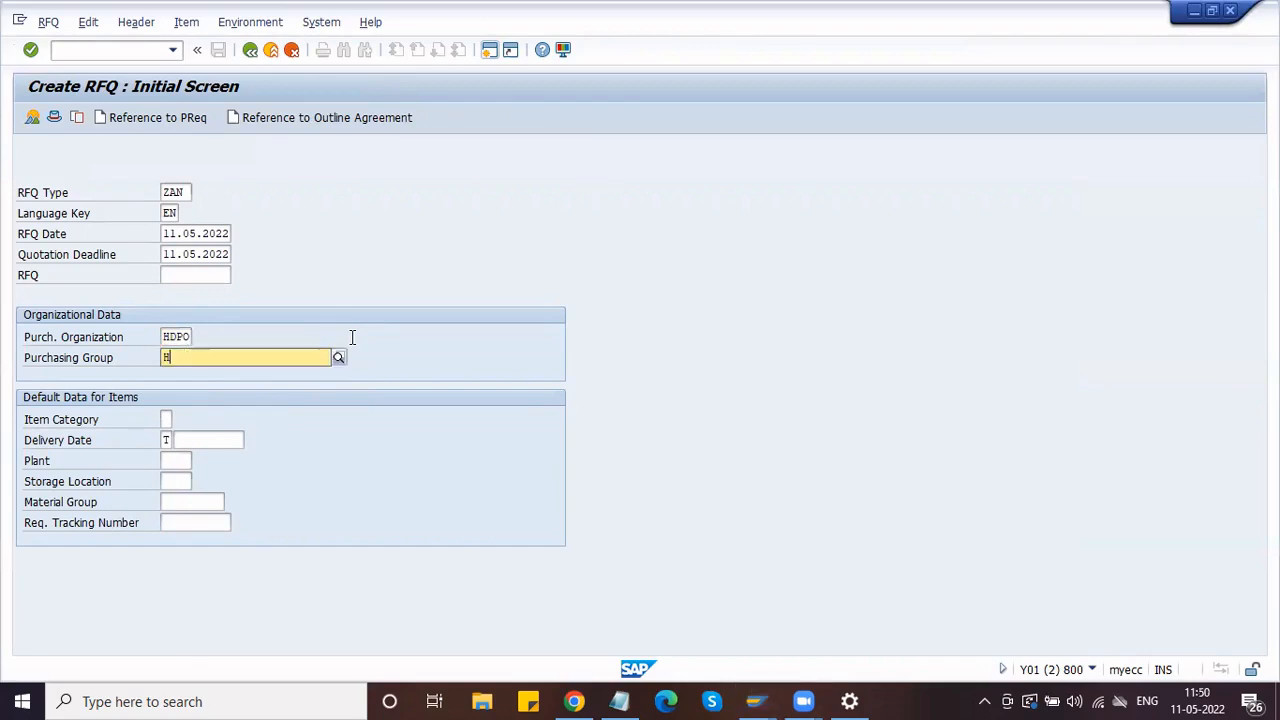
type("PG")
left_click(251, 397)
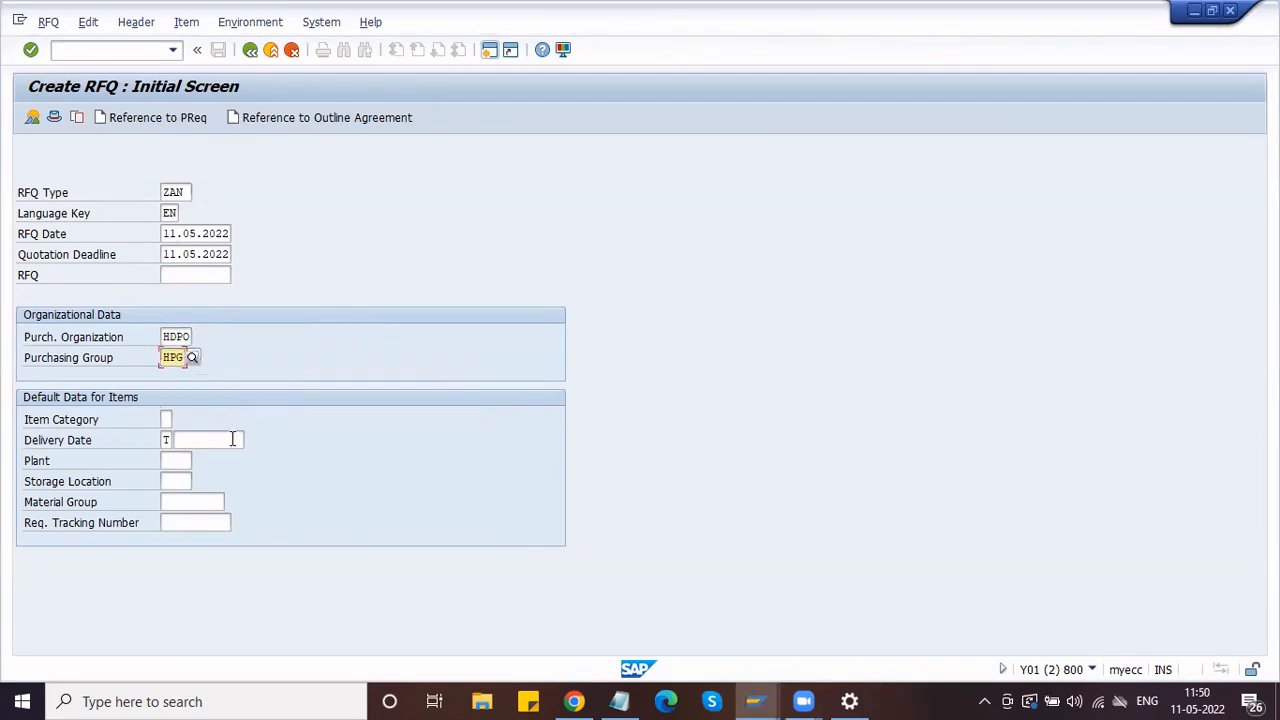
Step: Default the RFQ items to plant HPL1 and storage location H11
left_click(184, 460)
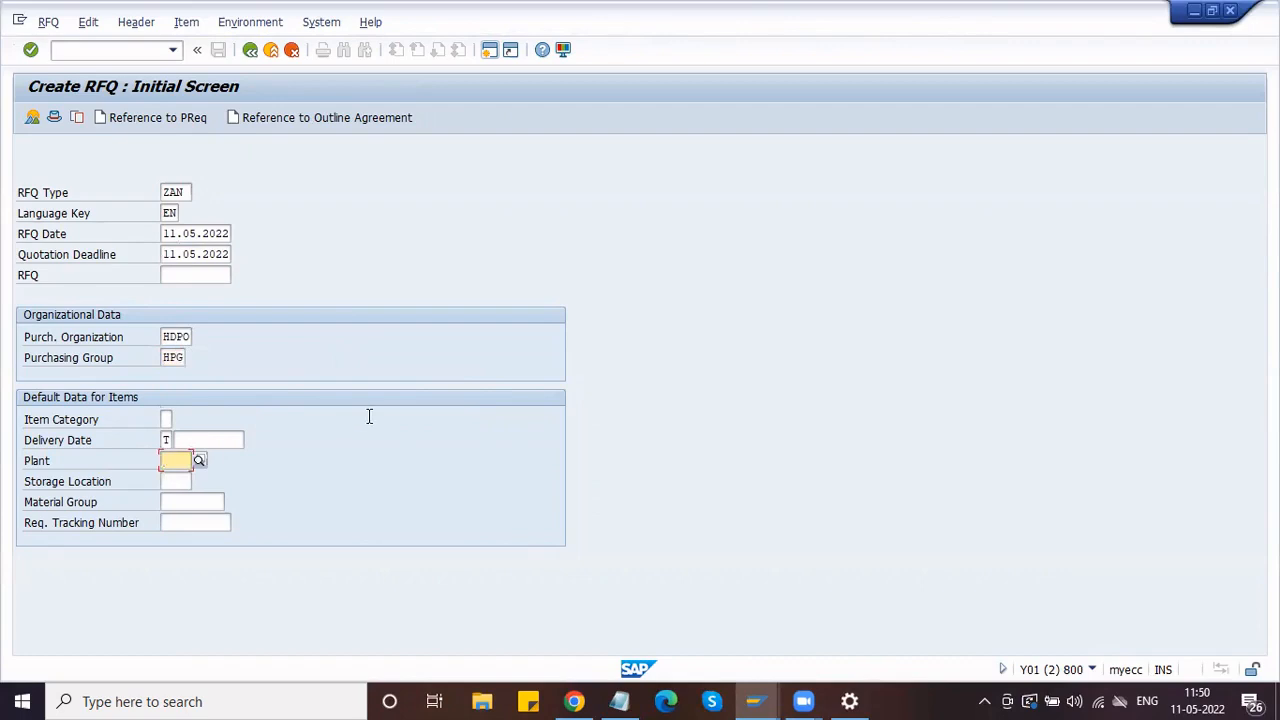
type("HPL1")
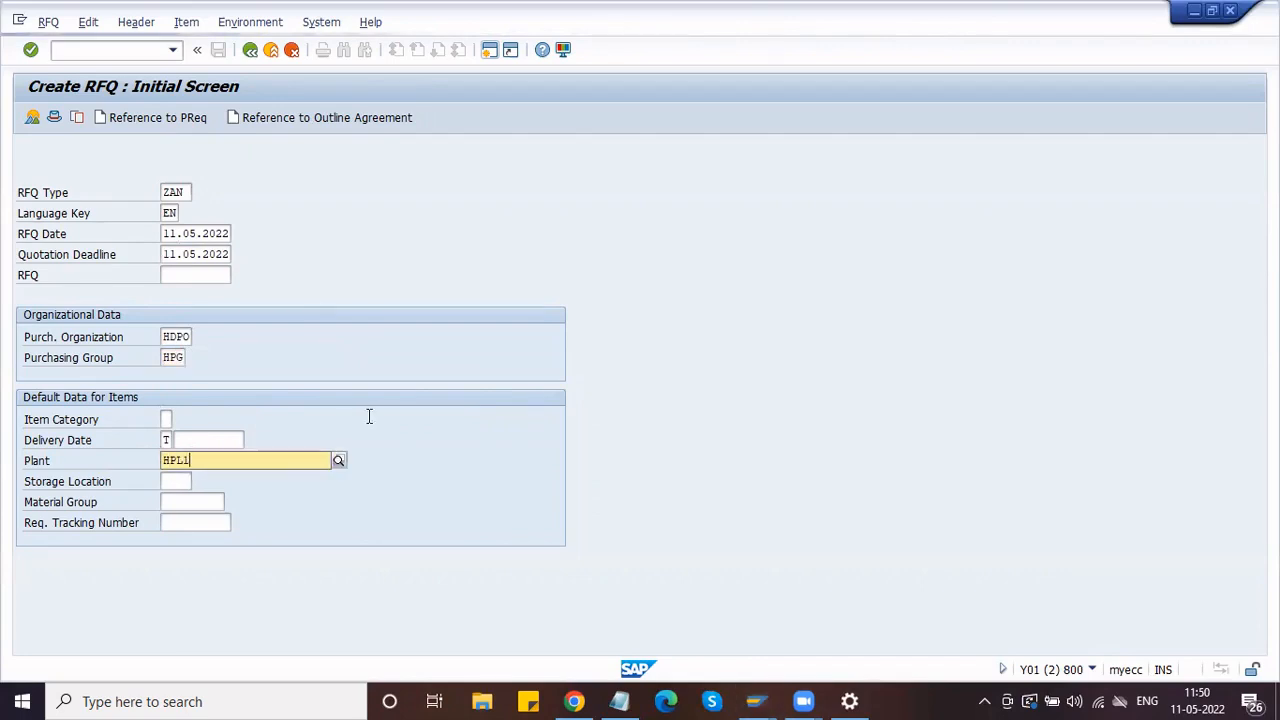
key("Down")
key("Return")
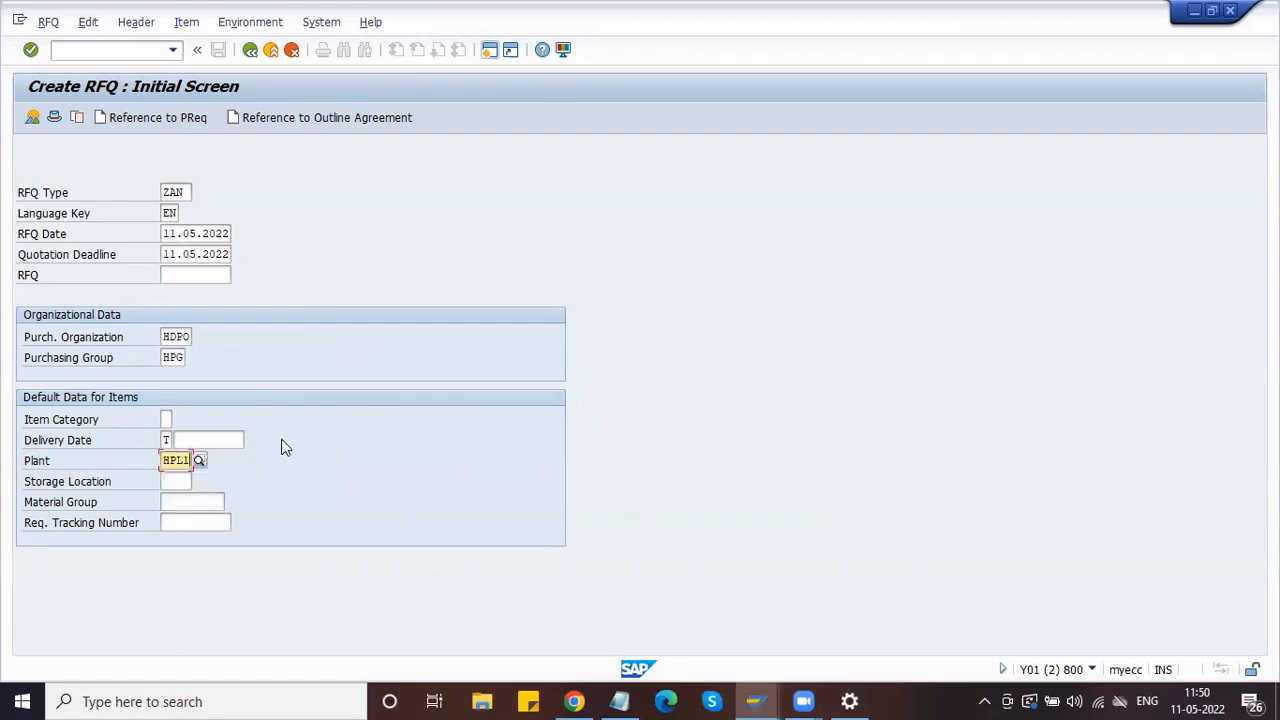
left_click(176, 481)
type("H11")
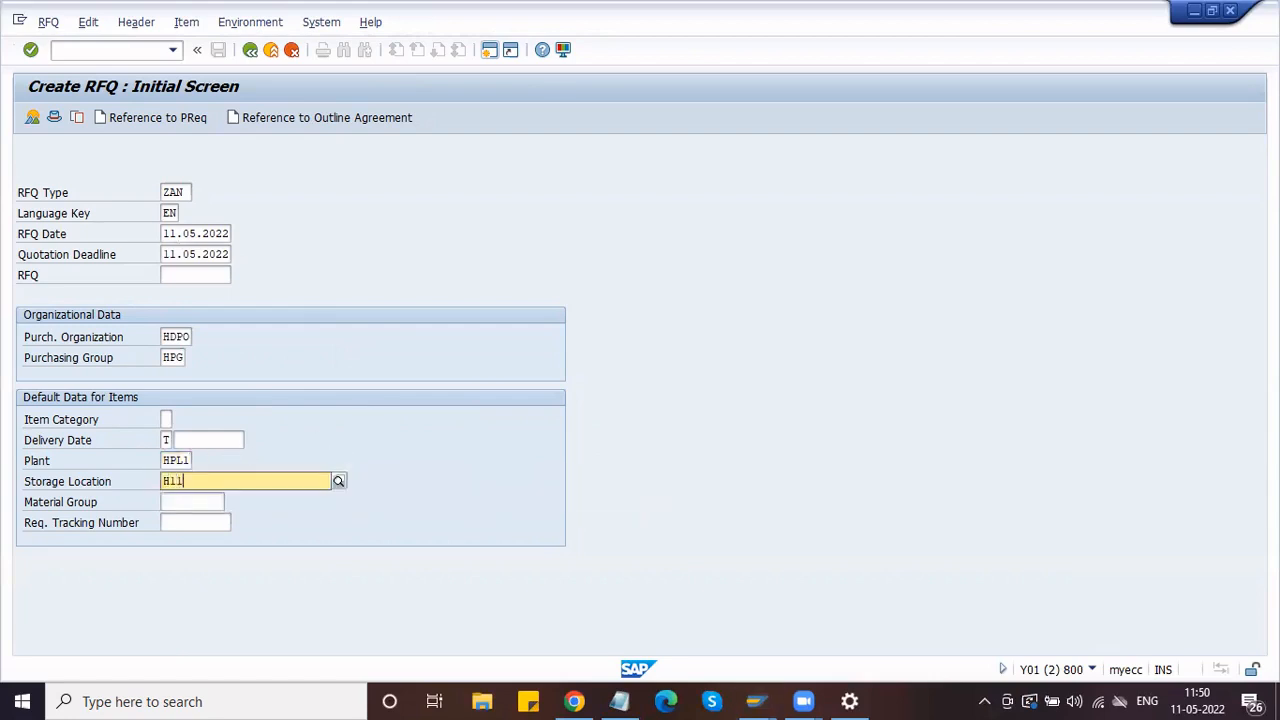
key("Down")
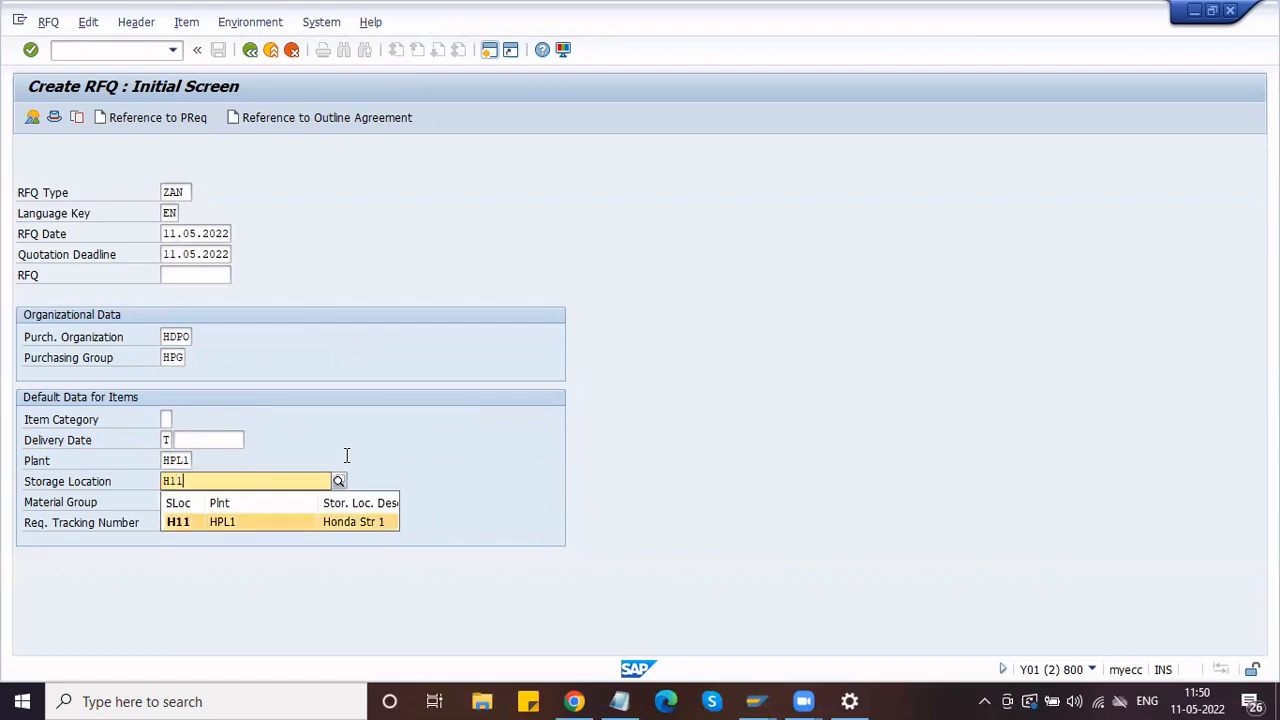
key("Return")
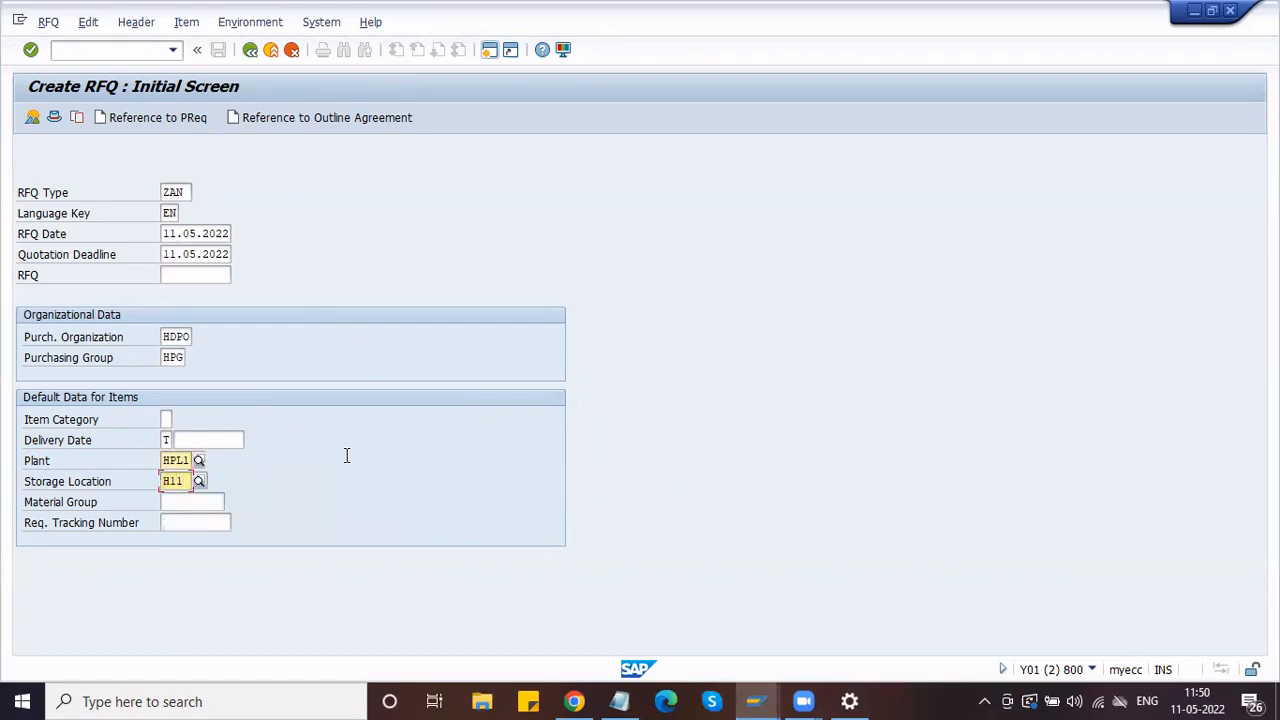
left_click(166, 117)
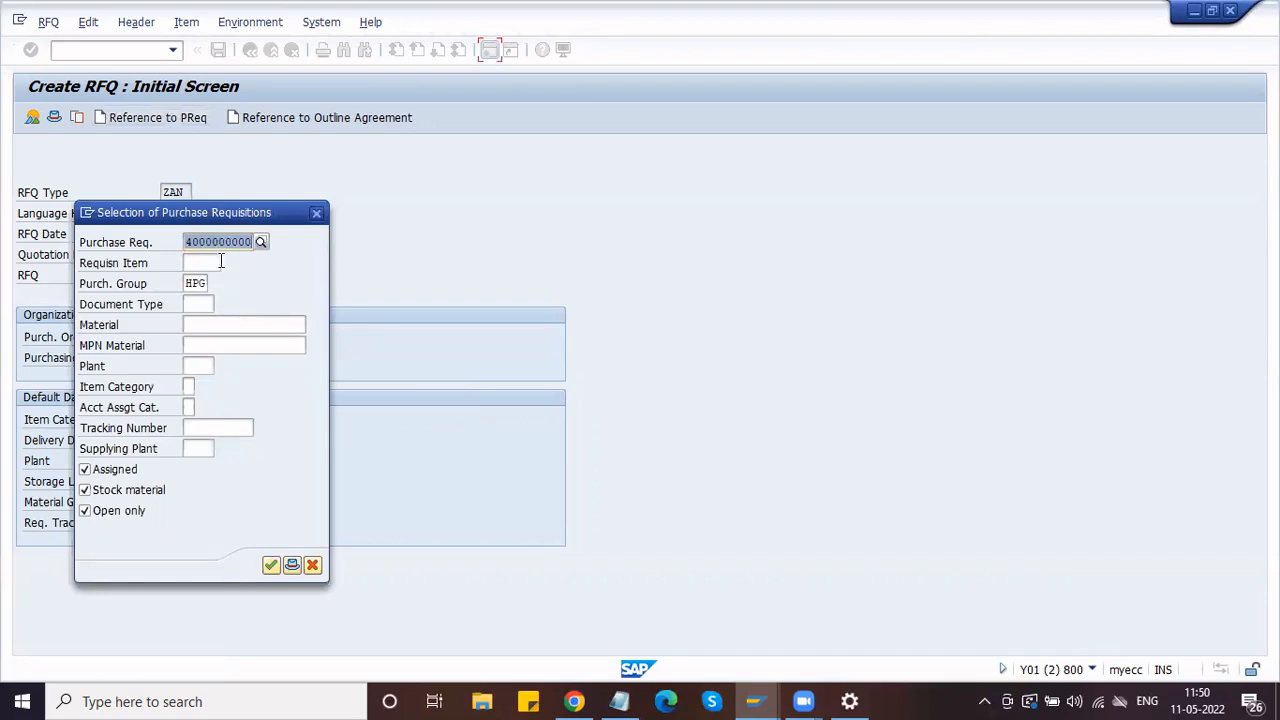
left_click(302, 301)
left_click(272, 563)
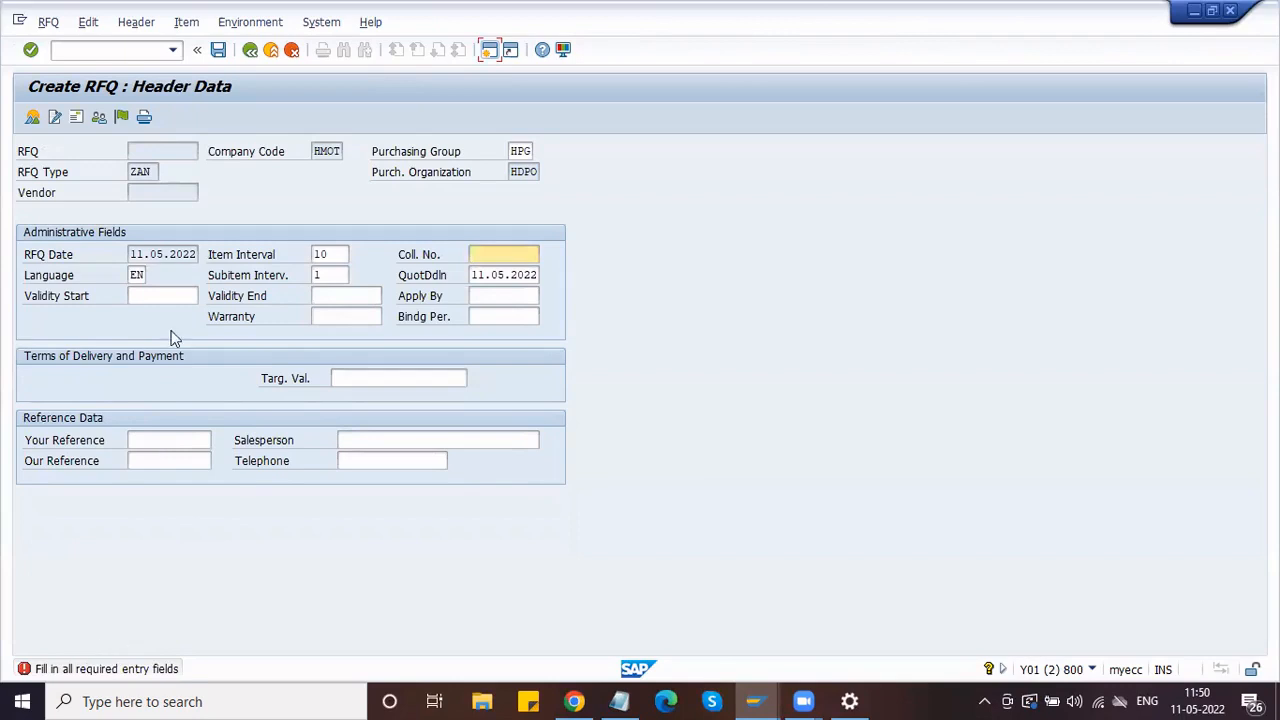
Step: Enter collective number HON-1 and proceed to the requisition item list
left_click(473, 254)
type("HON-1")
left_click(149, 254)
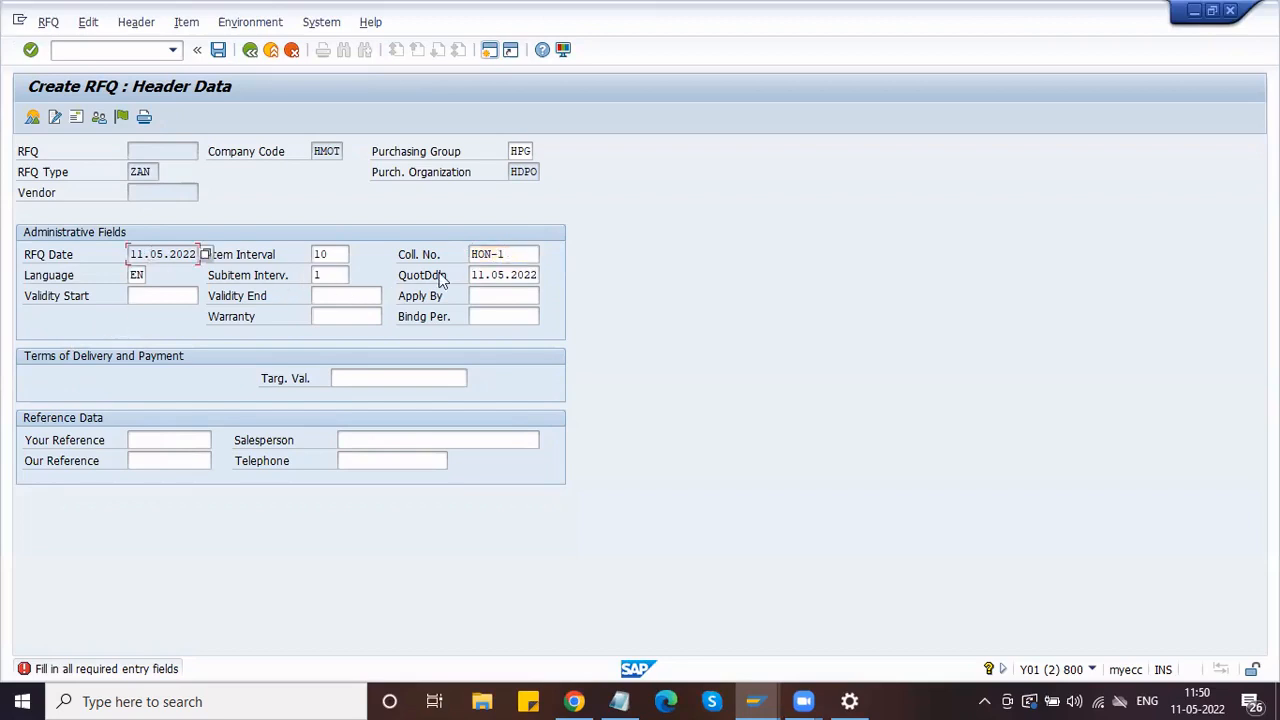
left_click(493, 272)
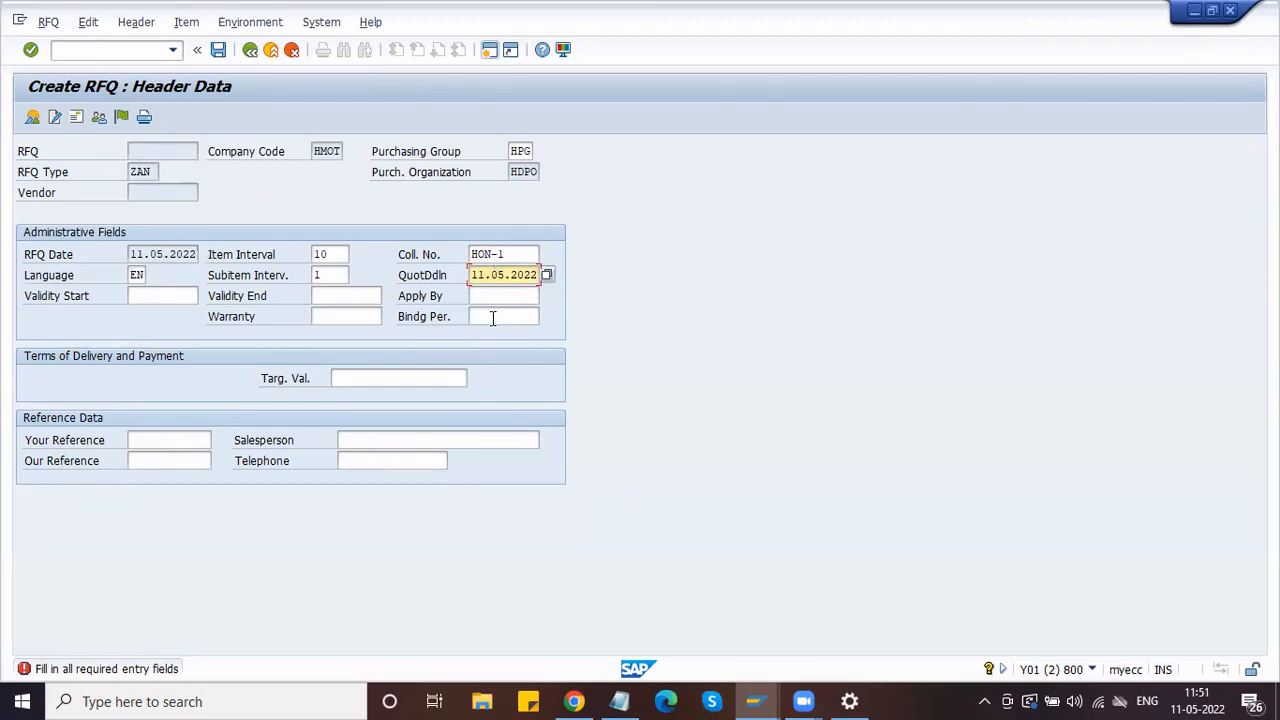
key("Return")
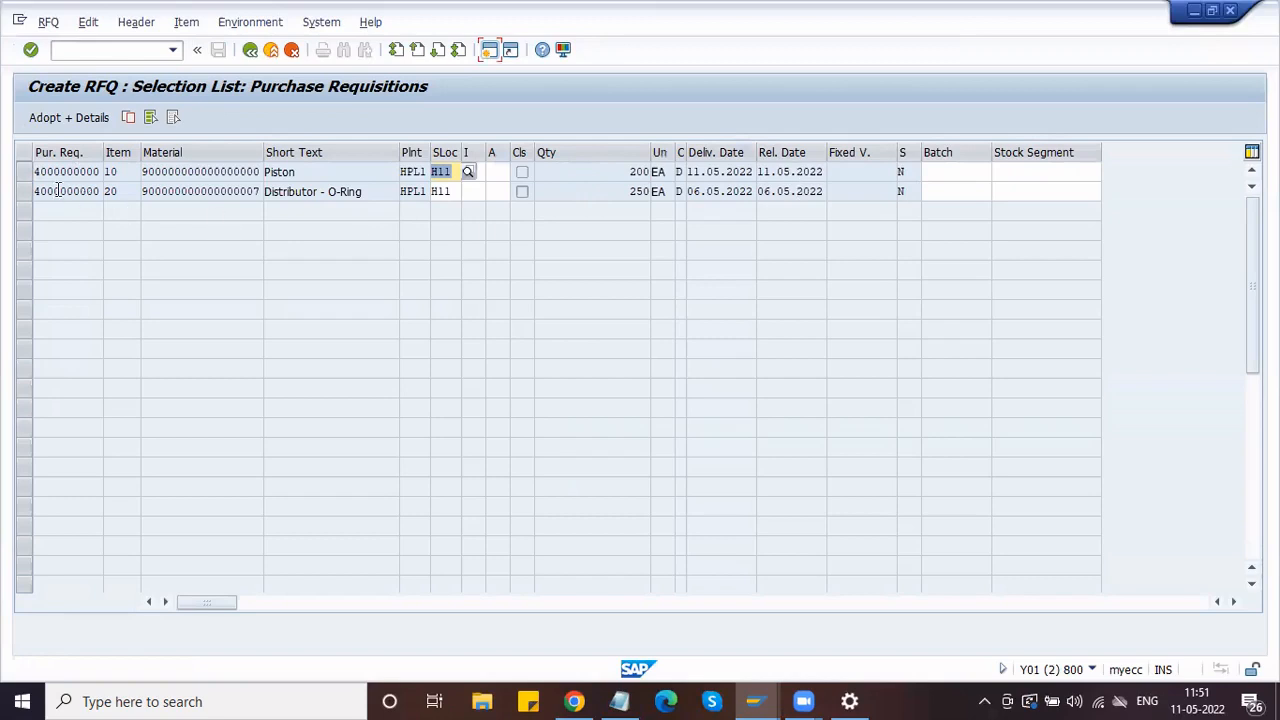
Step: Adopt the Piston and Distributor - O-Ring requisition items with their details
left_click(24, 172)
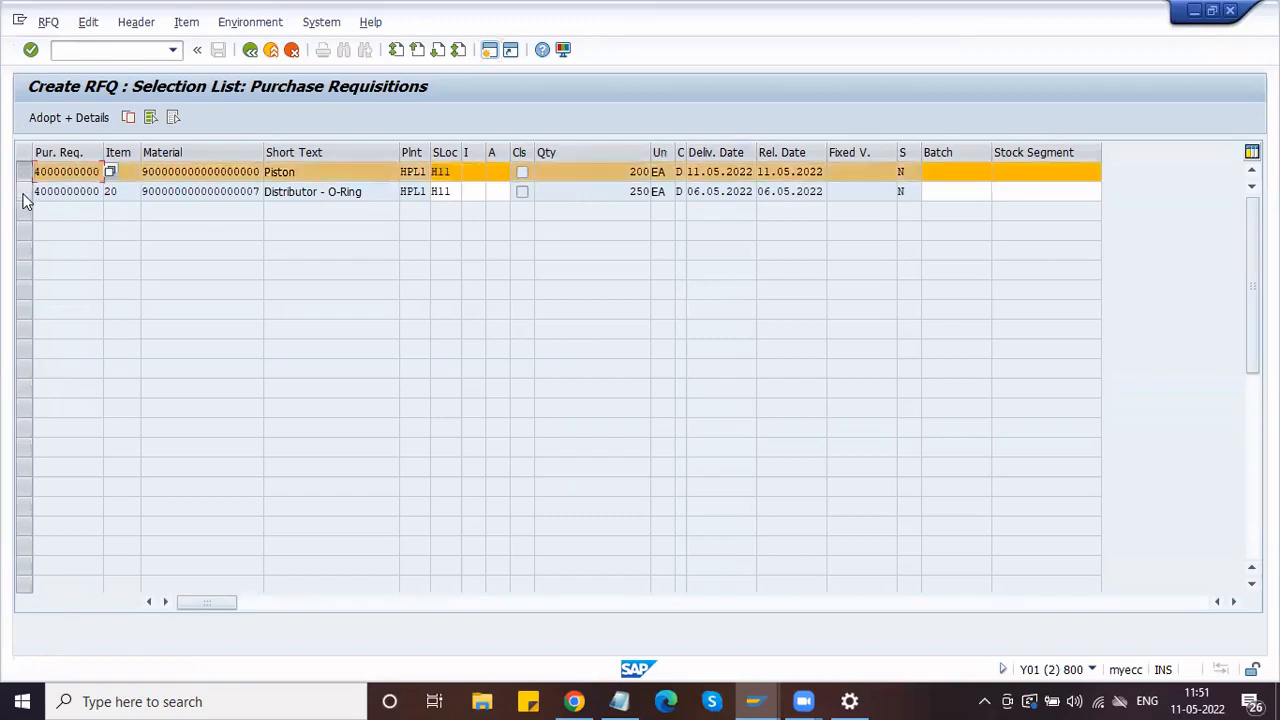
left_click(24, 191)
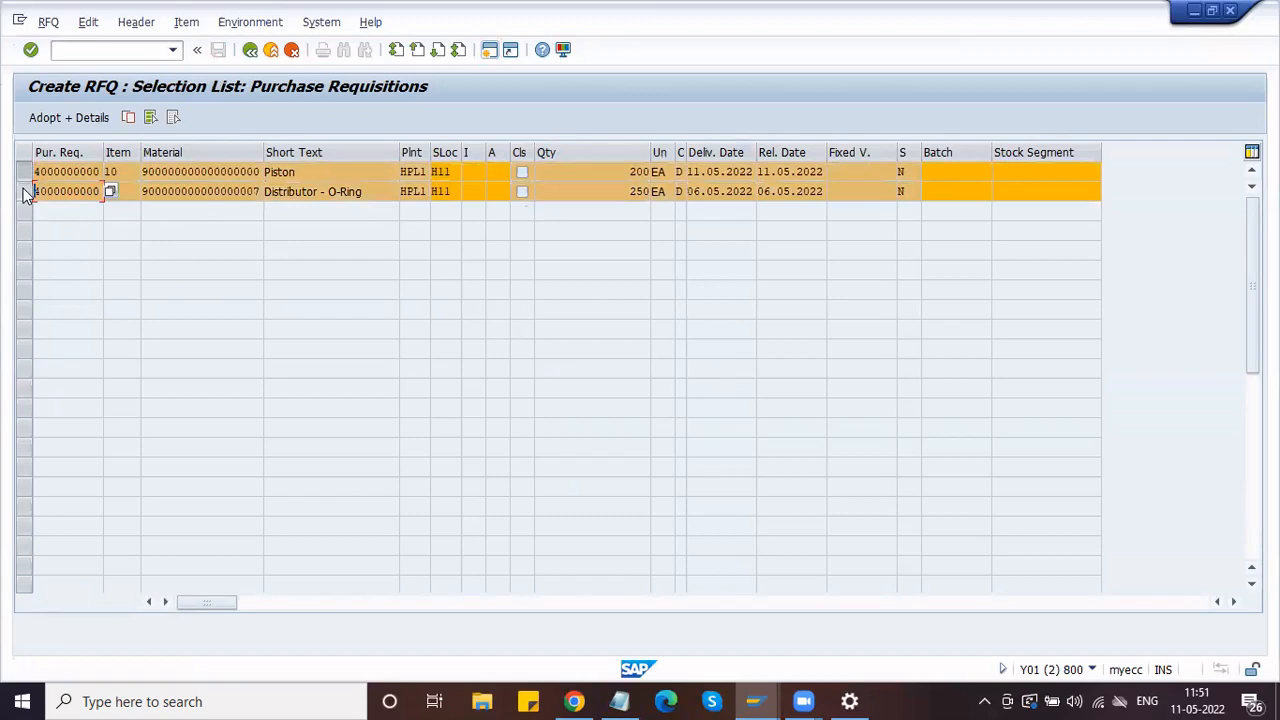
left_click(98, 118)
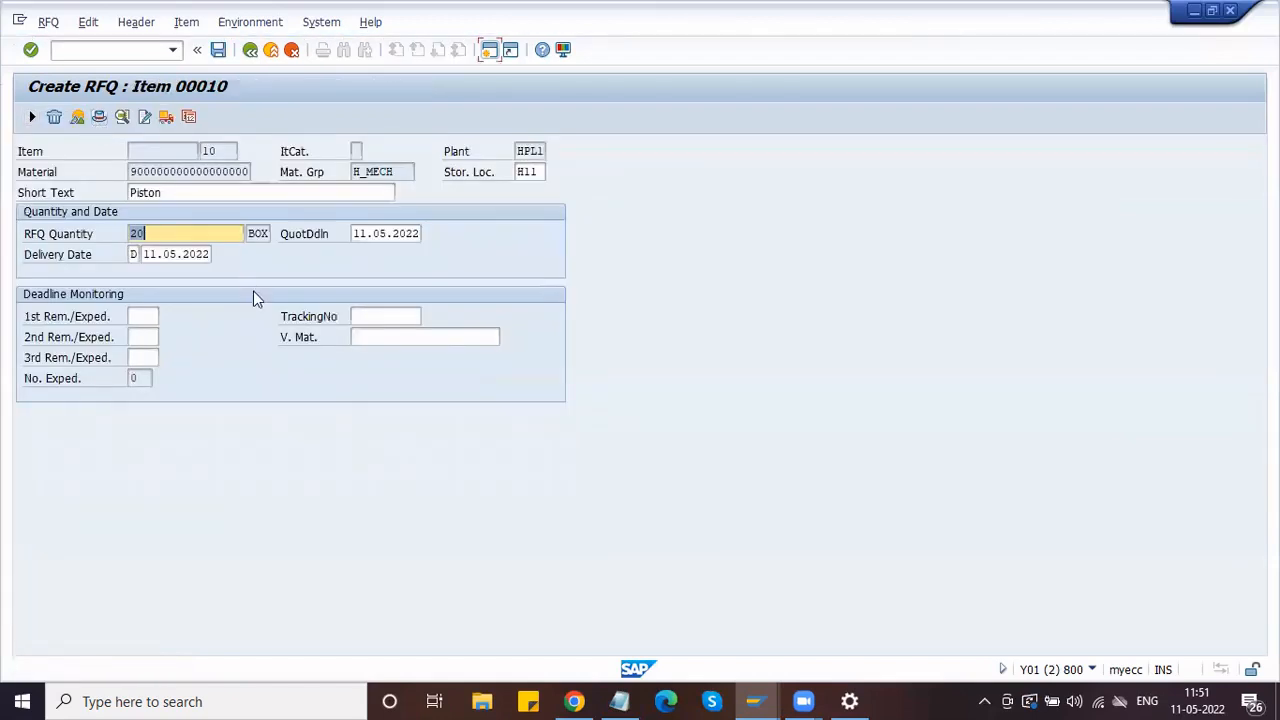
Step: Confirm the Piston item's 20 BOX quantity and start a second SAP session
left_click(206, 228)
key("Return")
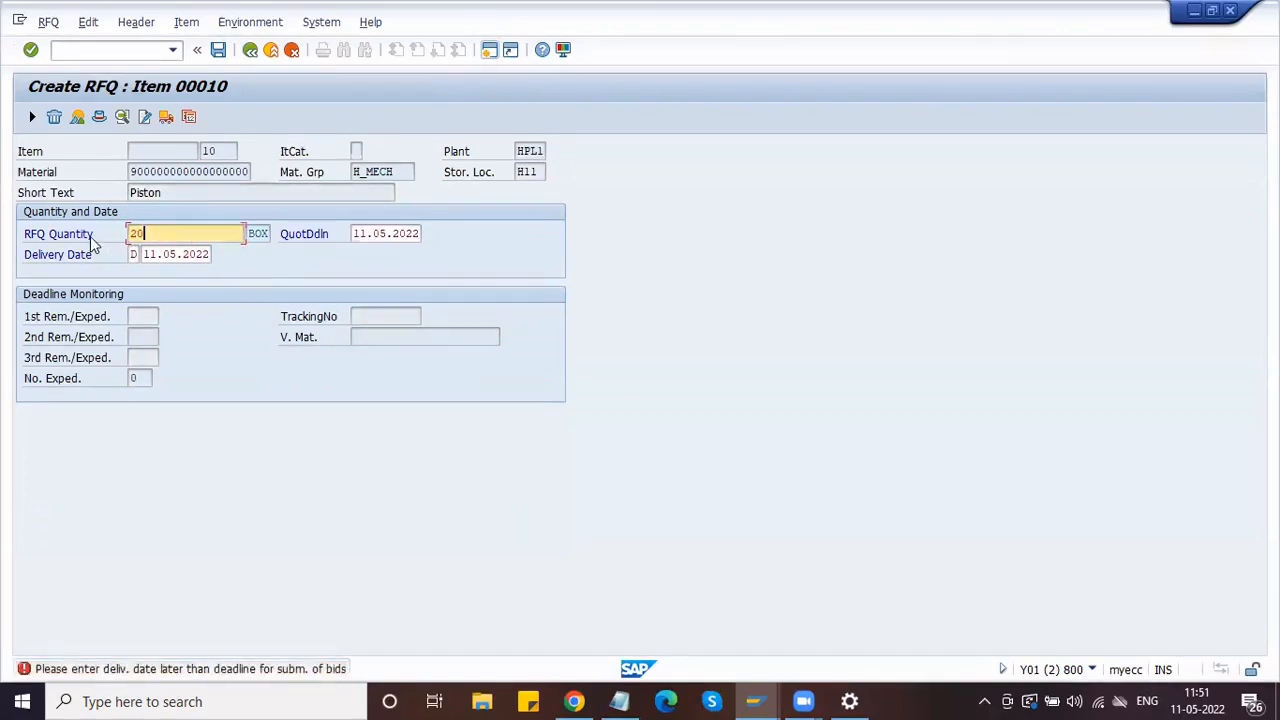
left_click(257, 233)
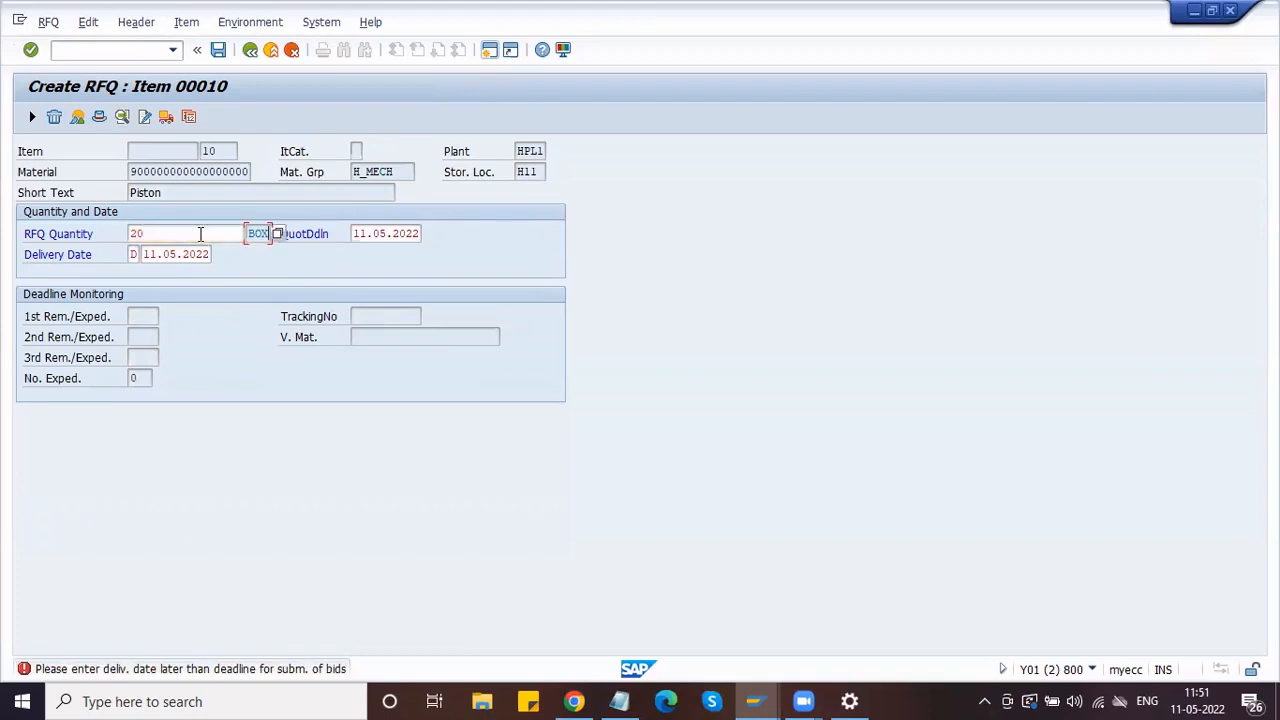
left_click(131, 171)
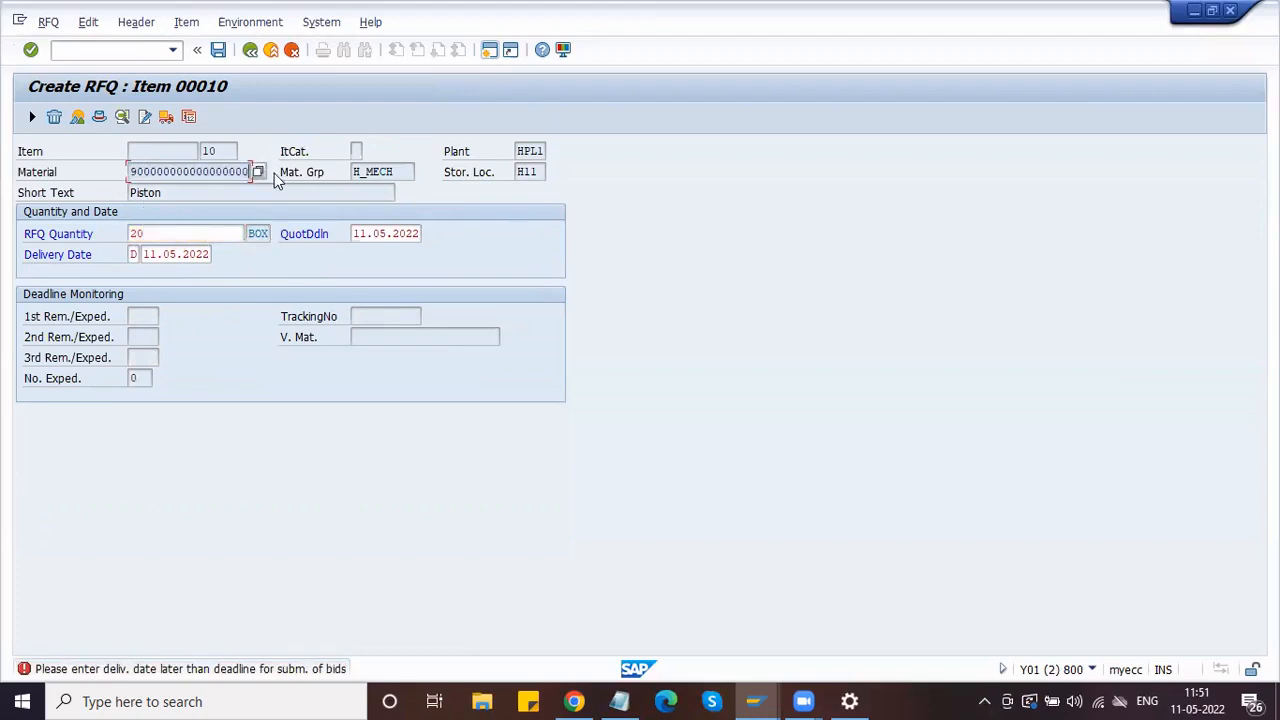
left_click(490, 49)
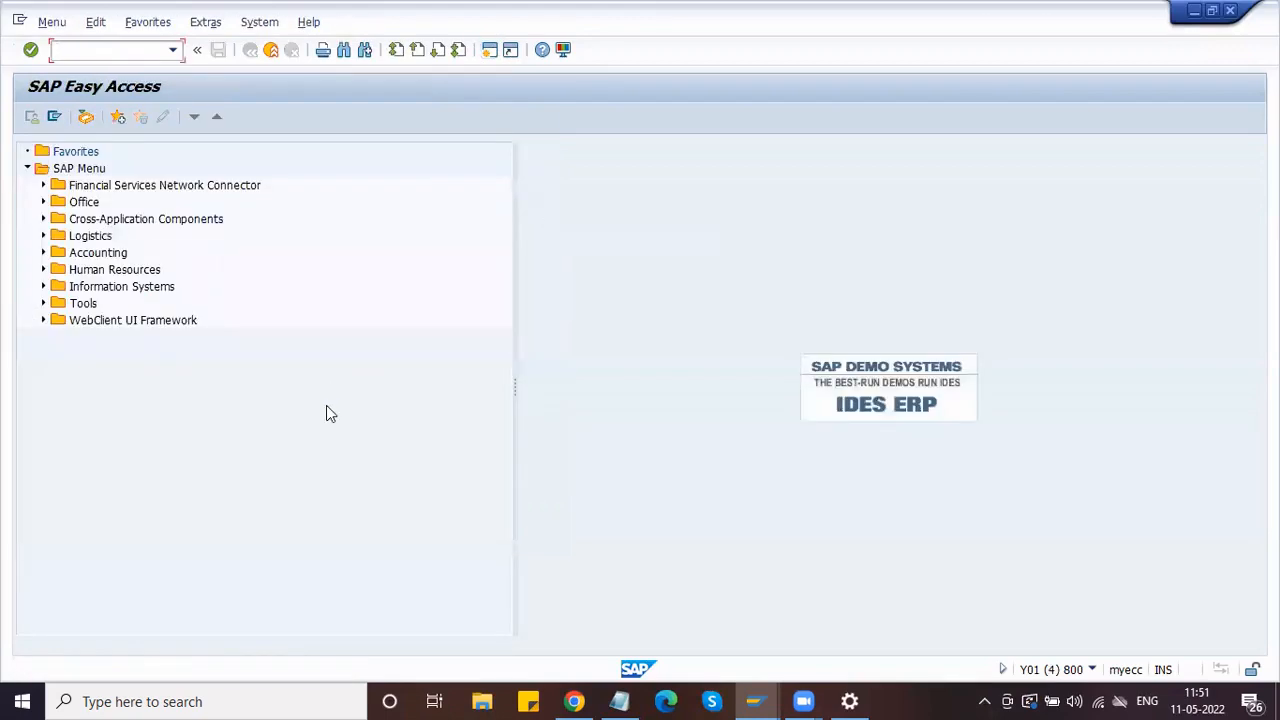
Step: Copy the Piston material number from the RFQ item and start MM02 in the second session
key("alt+Tab")
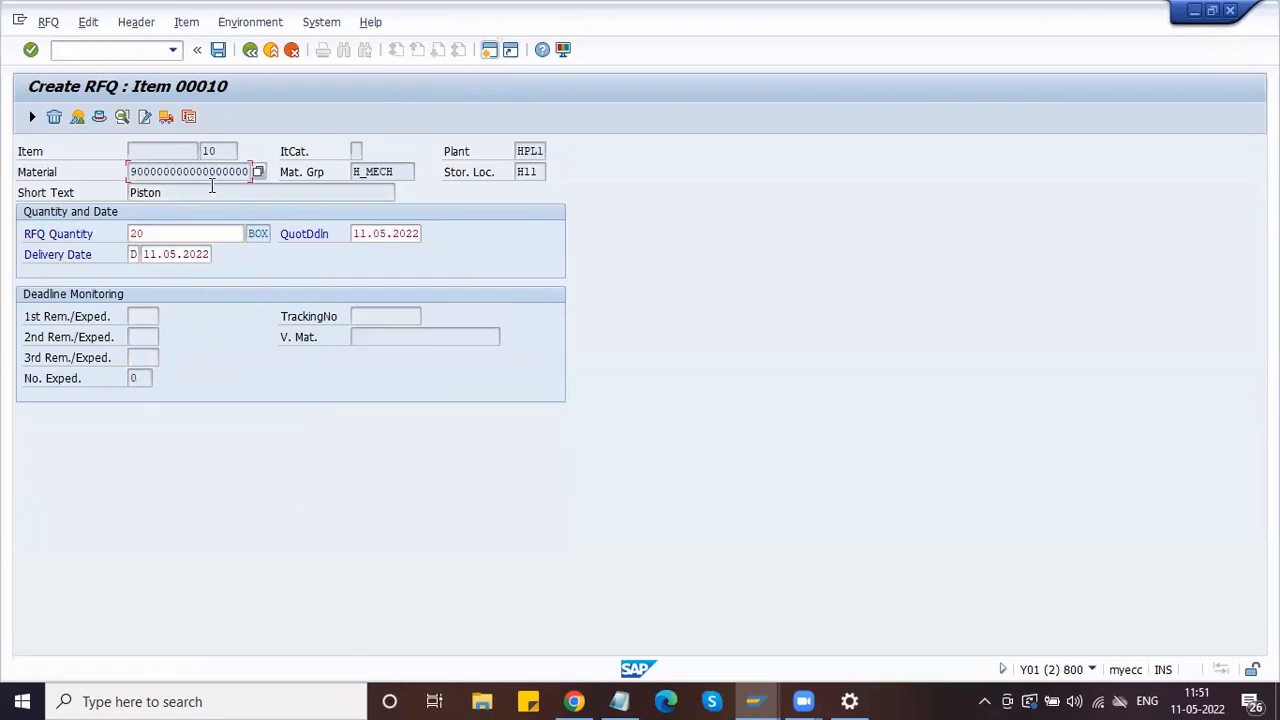
left_click_drag(131, 172, 270, 163)
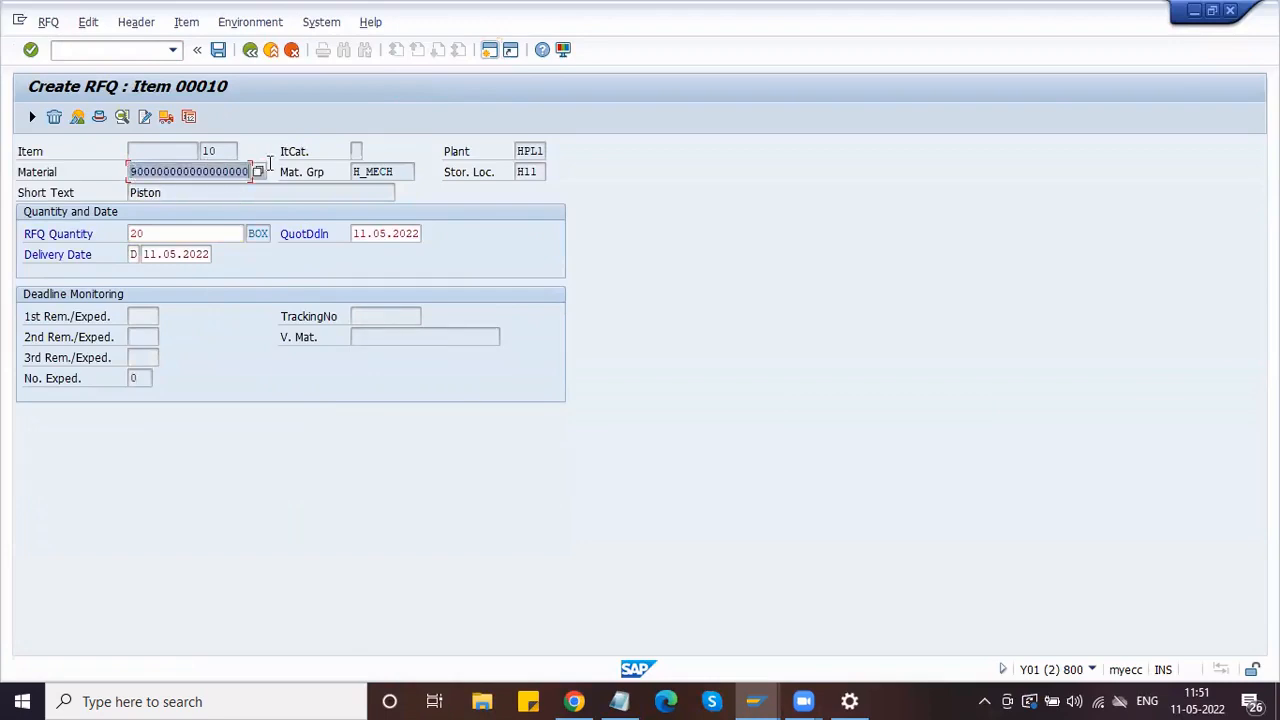
key("ctrl+c")
key("alt+Tab")
type("MM")
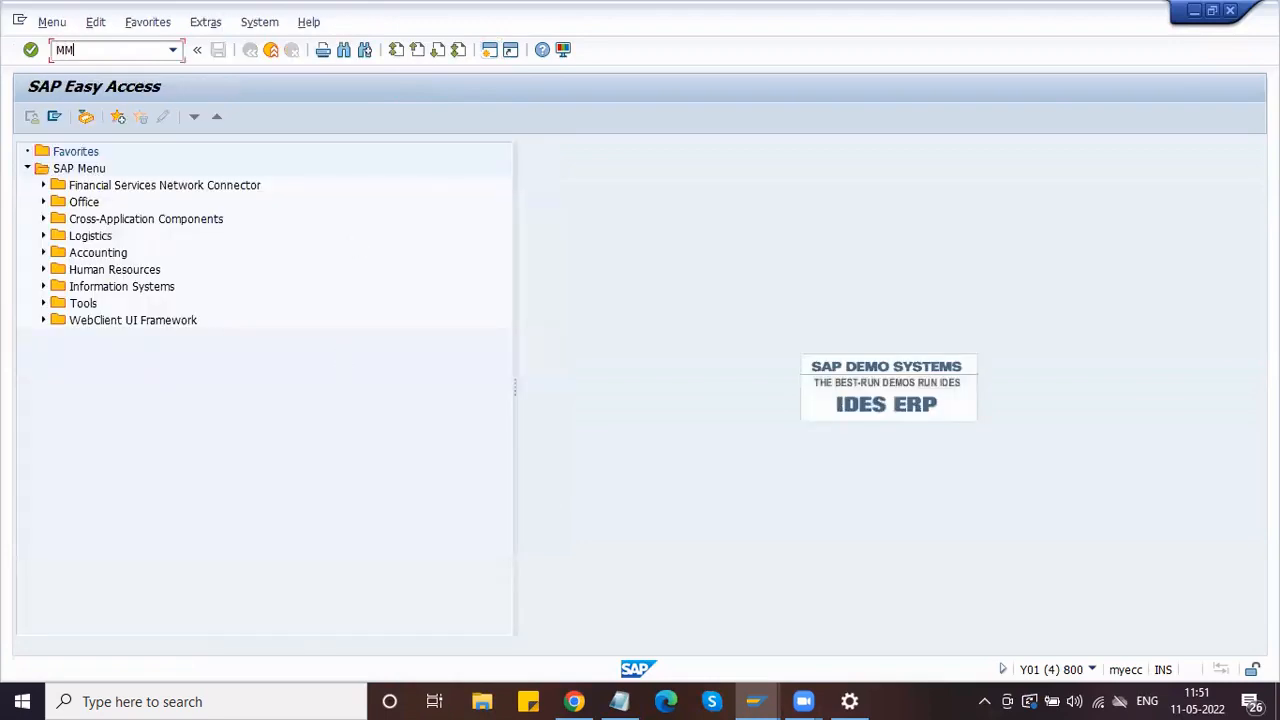
type("02")
key("Return")
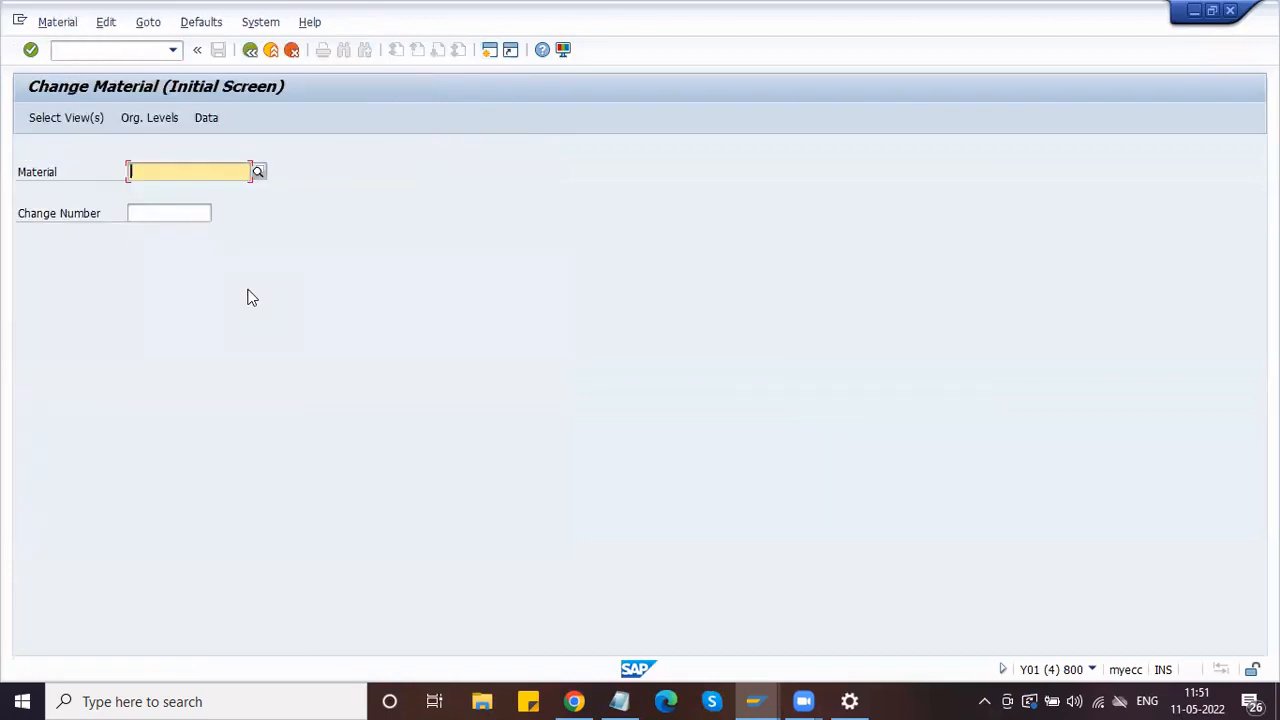
Step: Open the Piston material's Purchasing view at plant HPL1, confirm order unit Box, and return
key("ctrl+v")
key("Return")
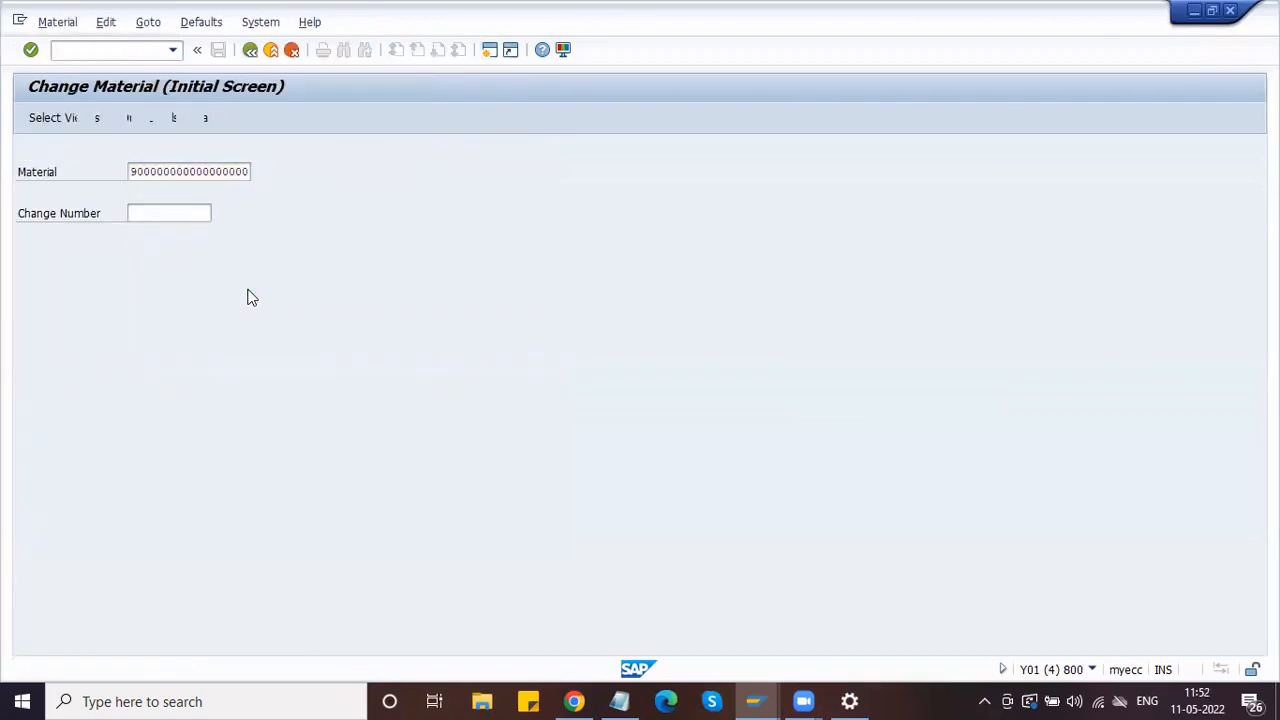
left_click(285, 283)
key("Return")
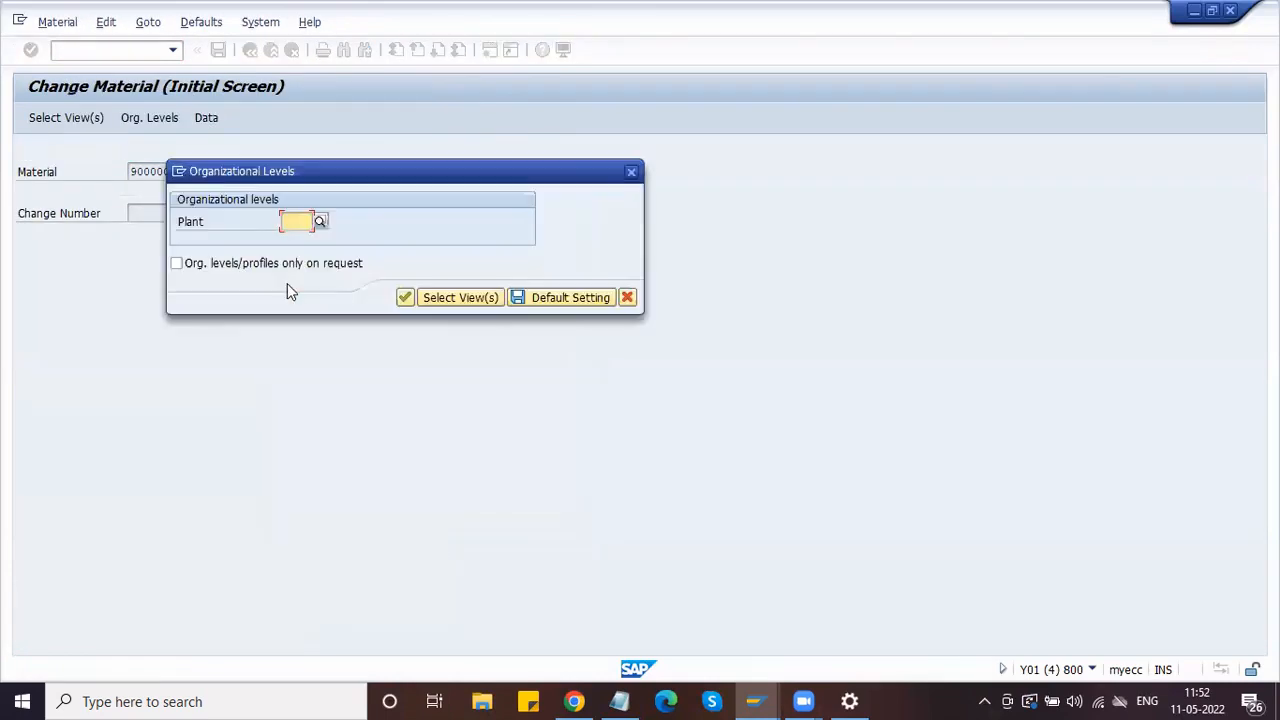
key("space")
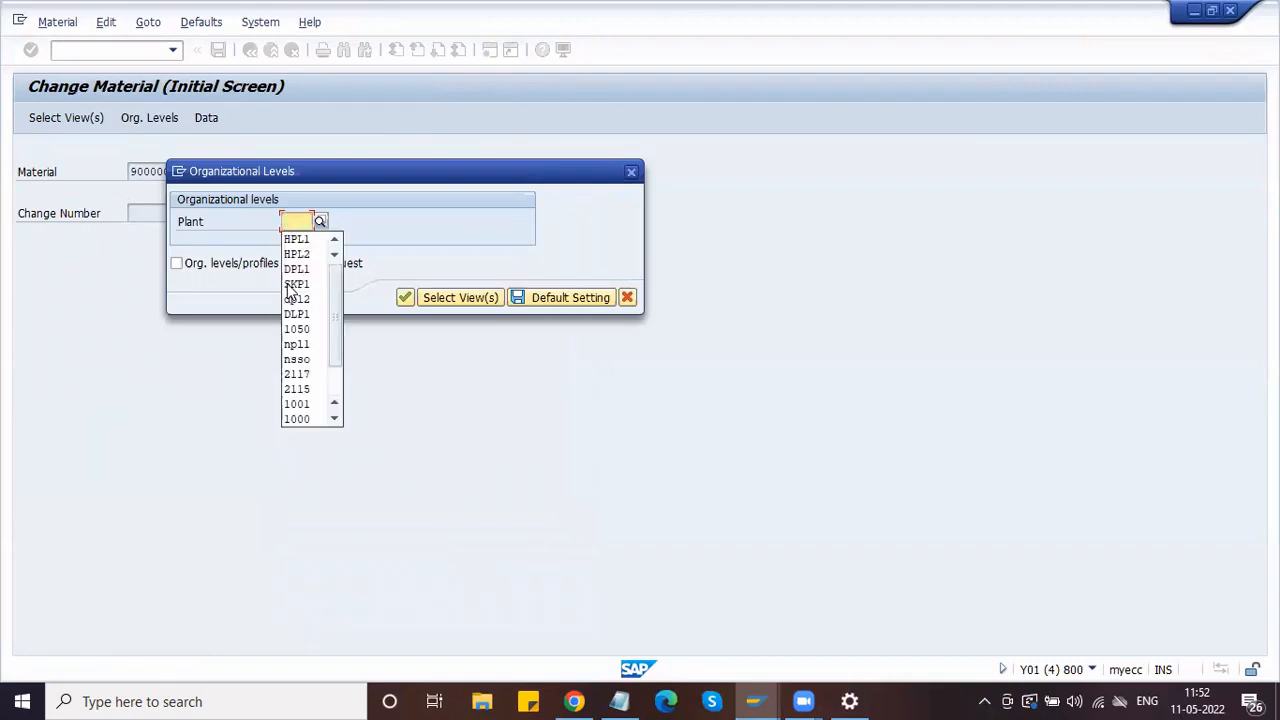
key("Down")
key("Return")
key("Return")
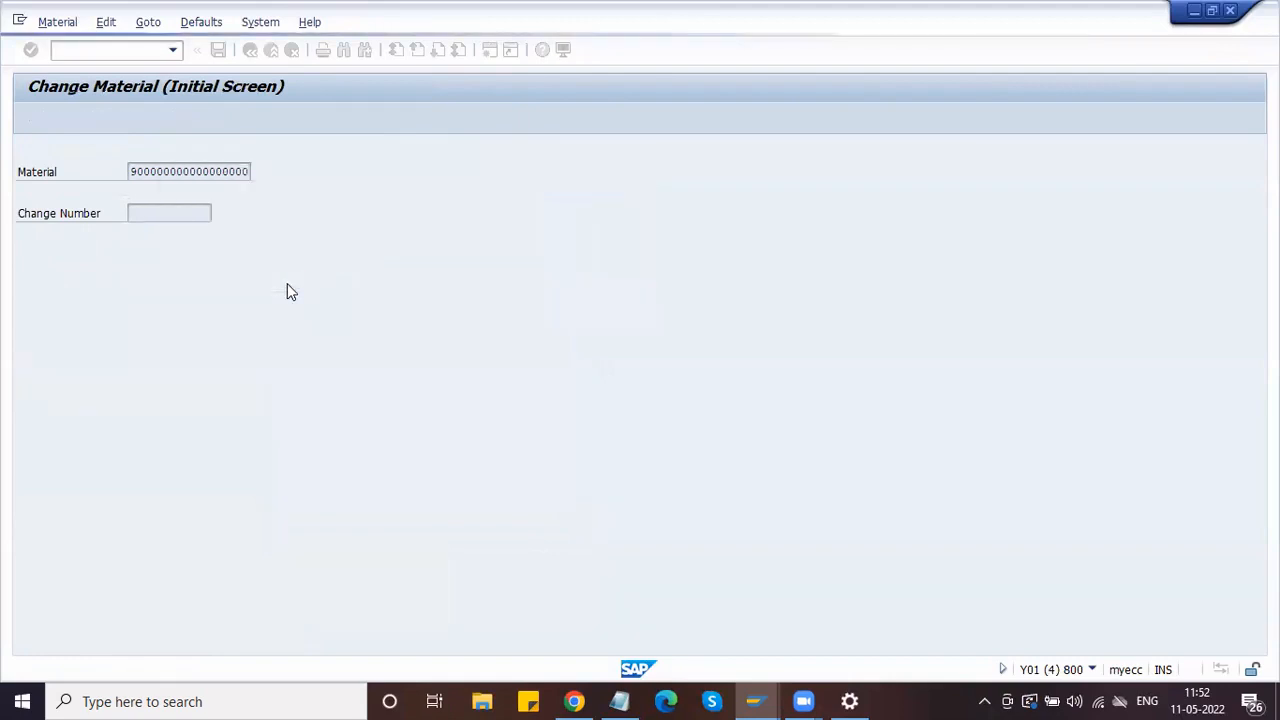
left_click(441, 294)
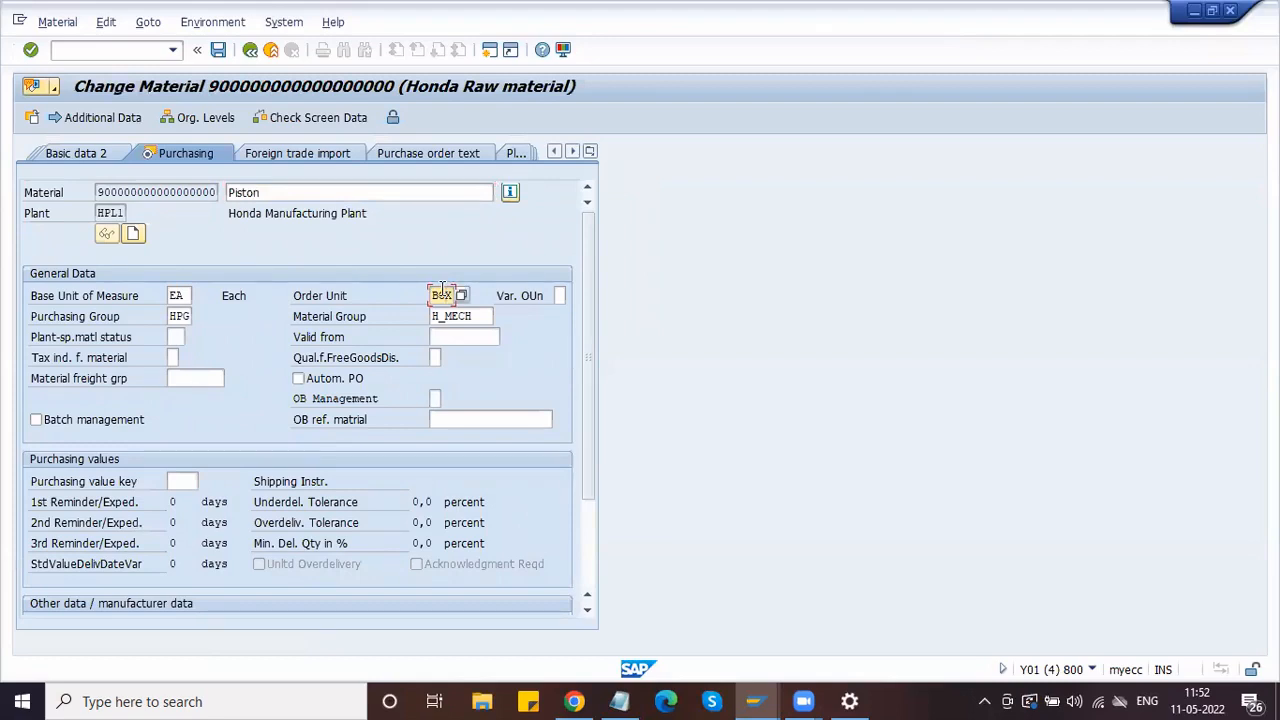
key("alt+Tab")
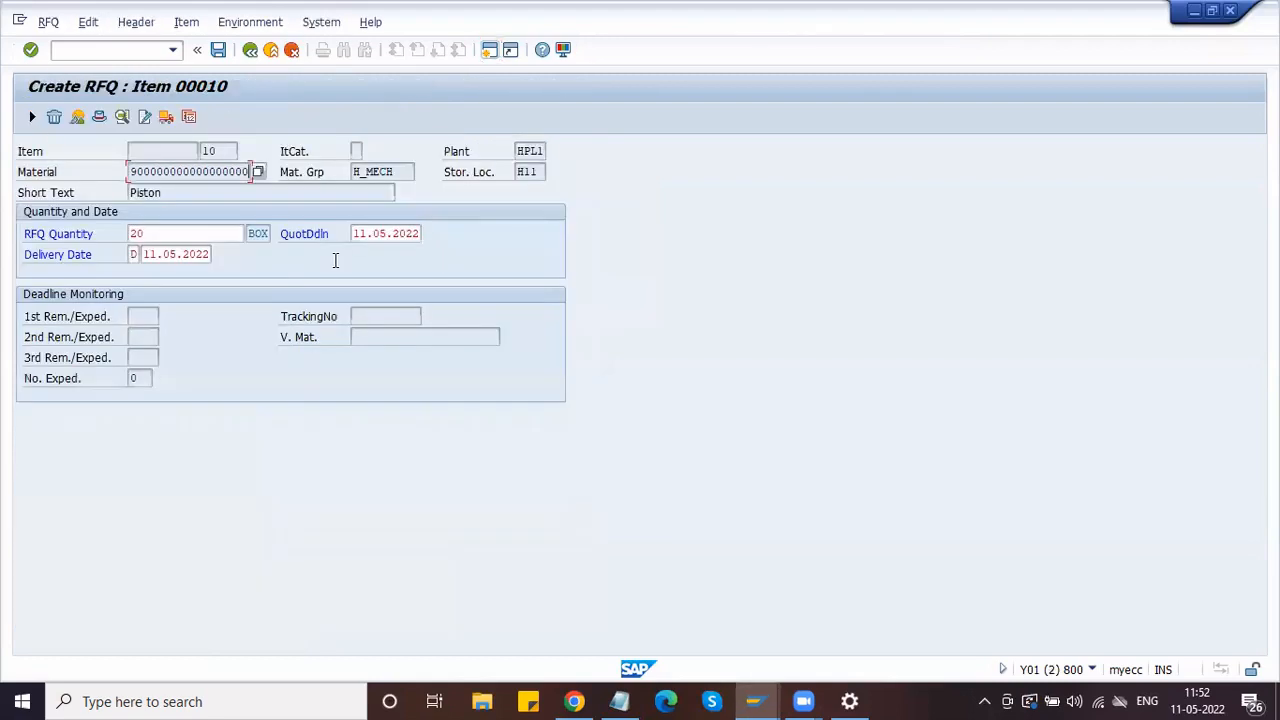
left_click(754, 701)
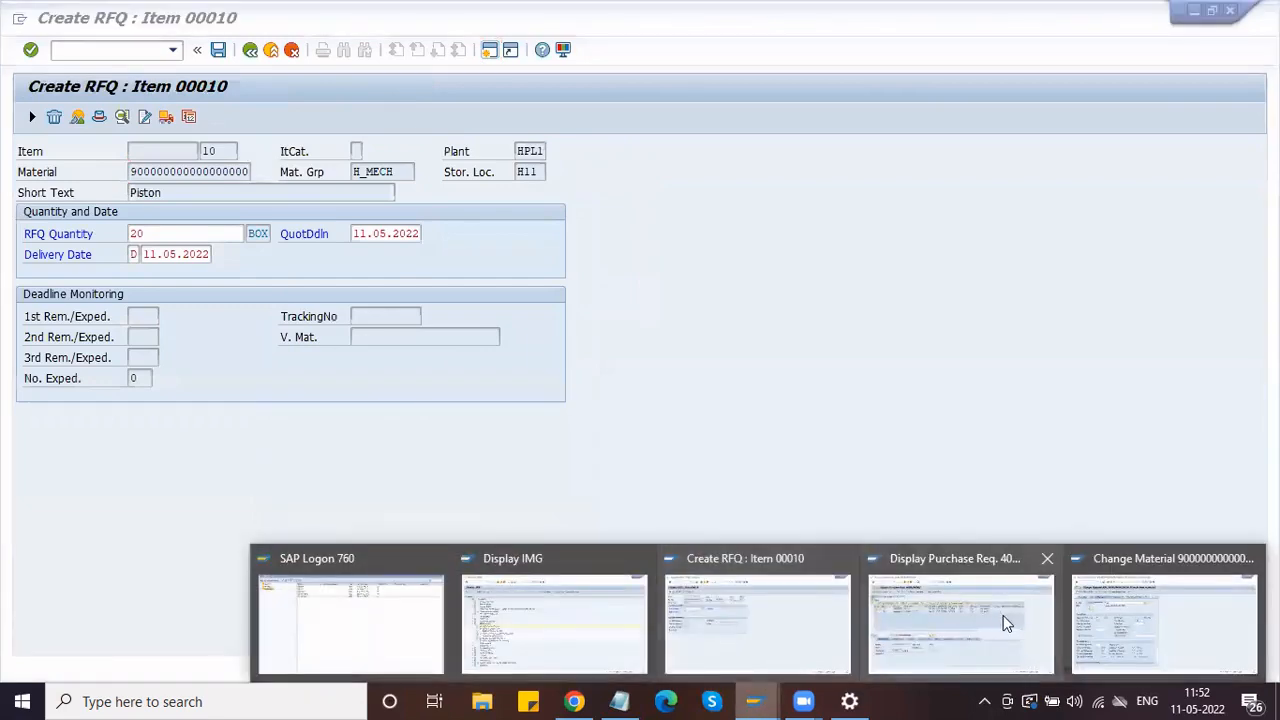
left_click(995, 615)
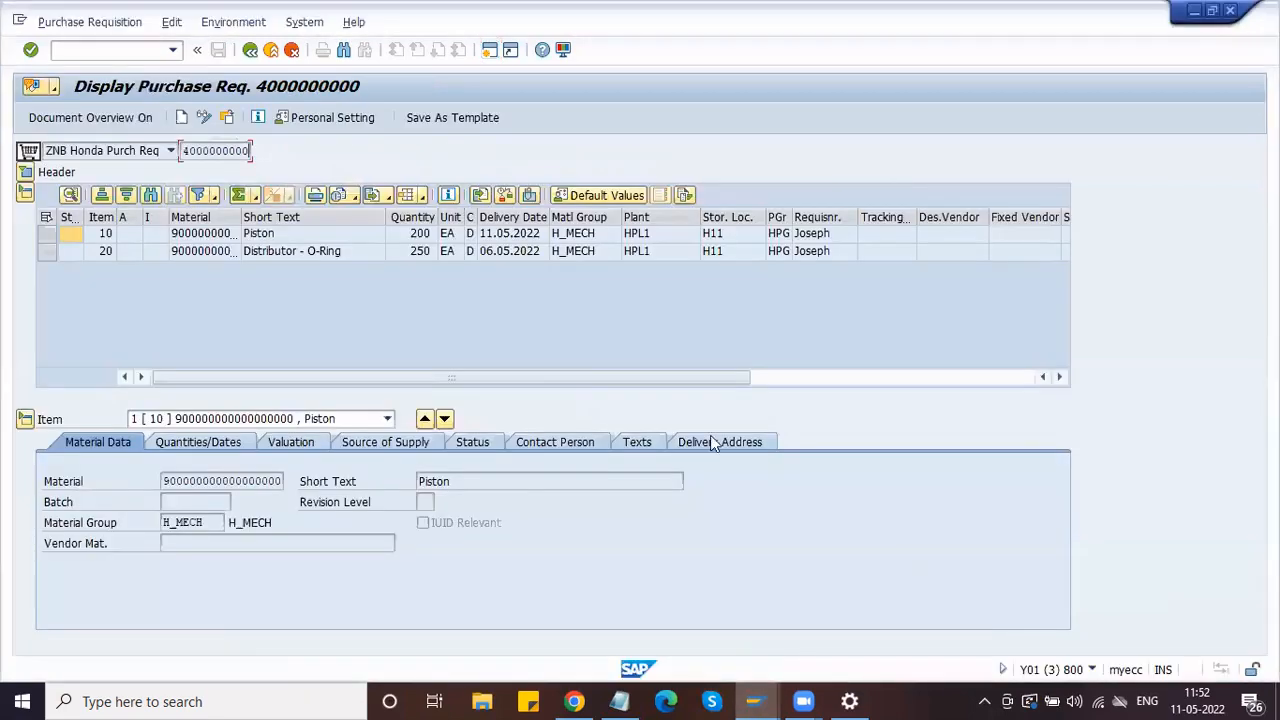
left_click(450, 238)
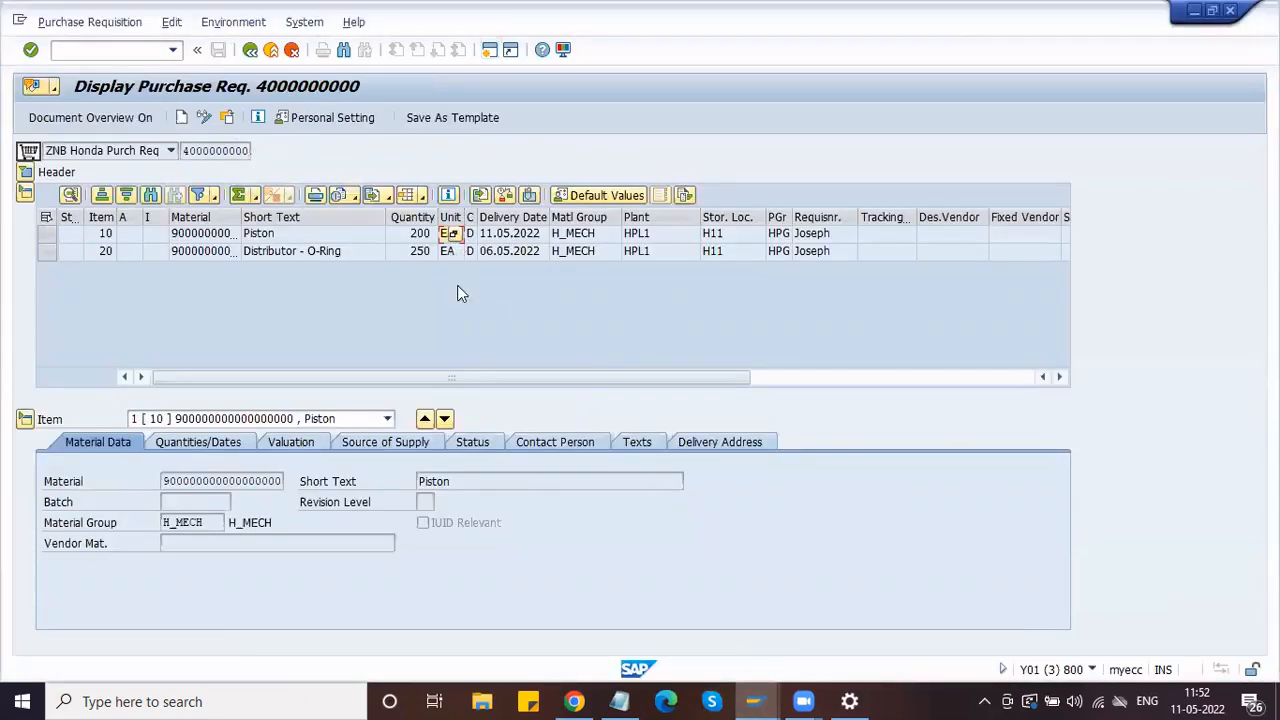
left_click(405, 236)
key("alt+Tab")
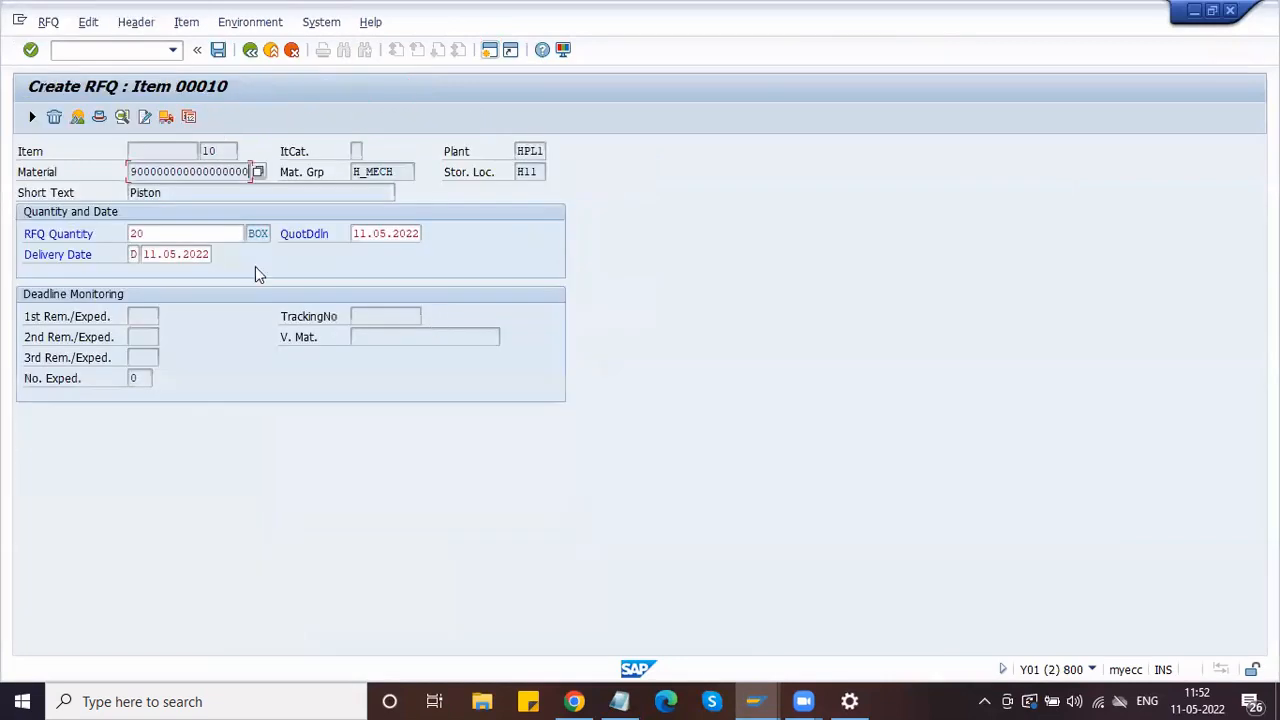
Step: Re-confirm the RFQ quantity of 20 and clear the Piston delivery date 11.05.2022
left_click(215, 233)
key("Return")
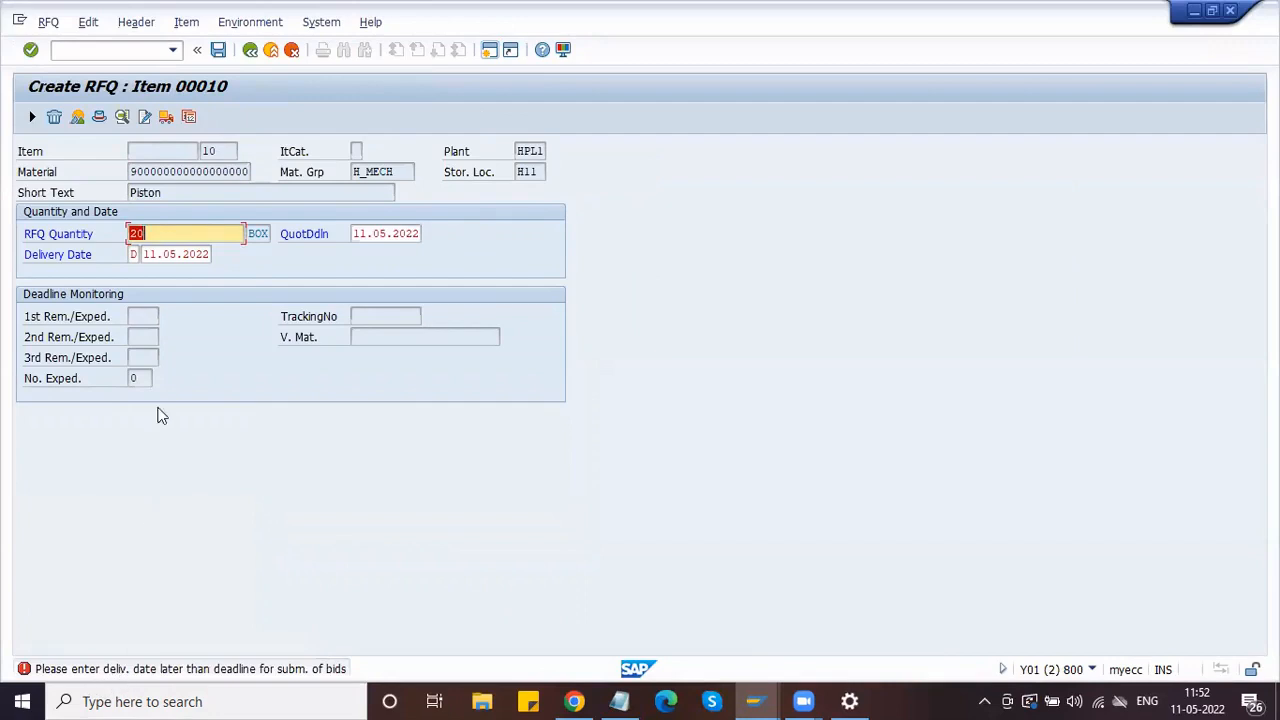
left_click(157, 253)
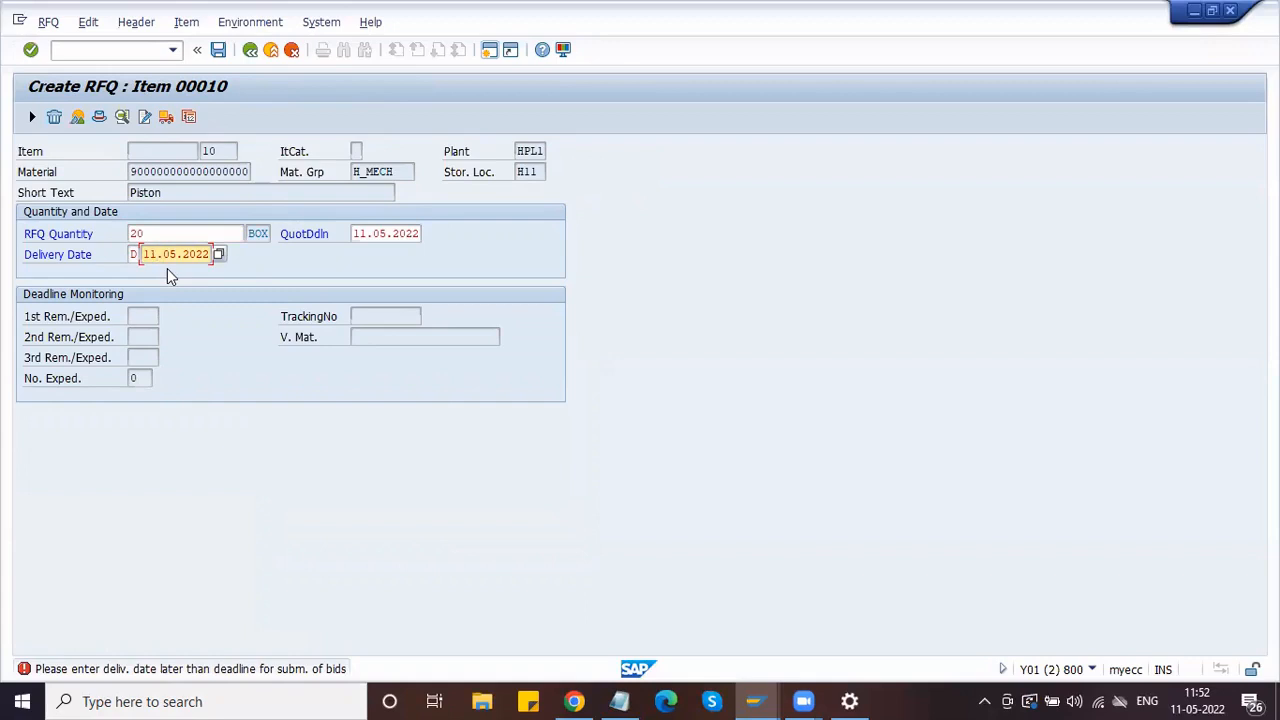
key("BackSpace")
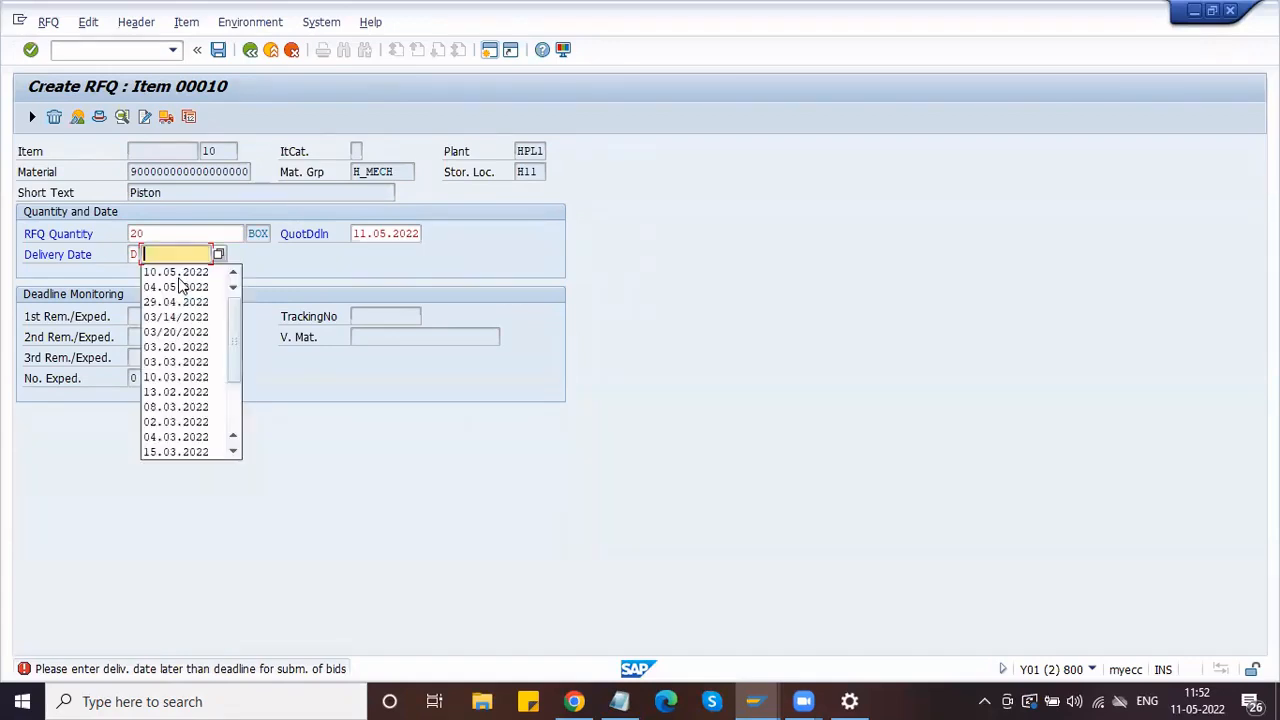
left_click(164, 255)
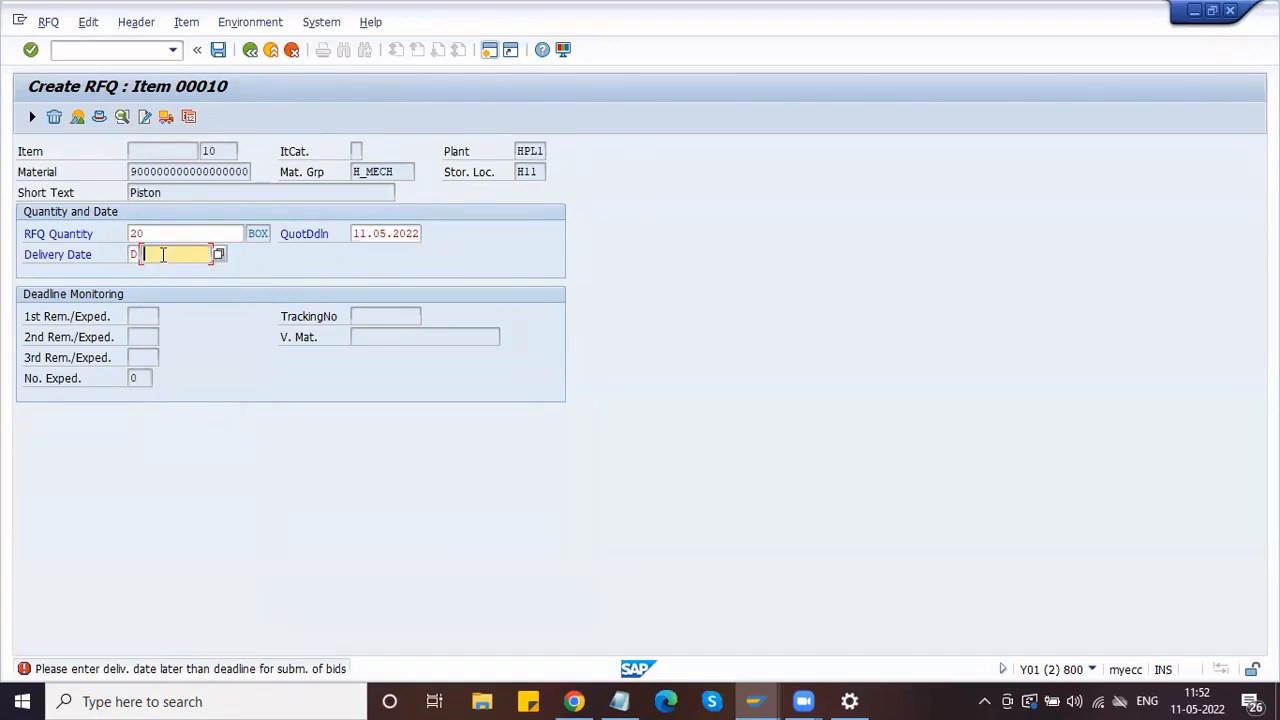
left_click(153, 233)
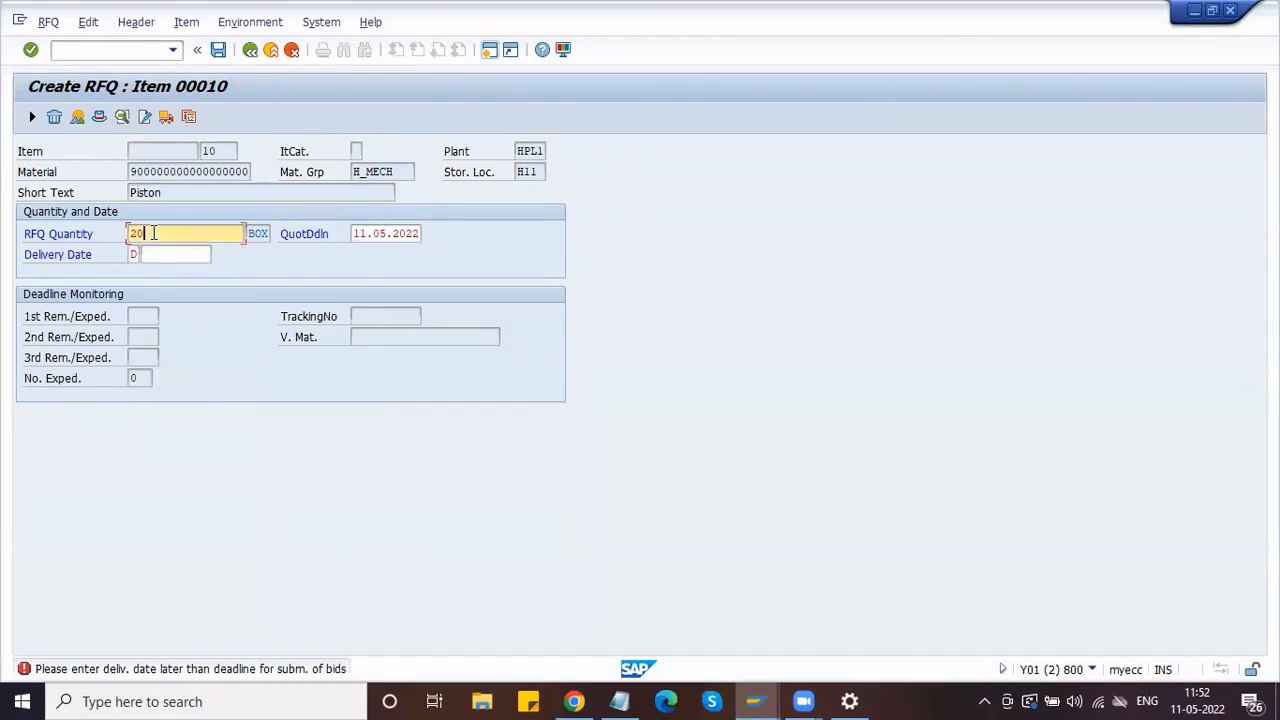
key("alt+Tab")
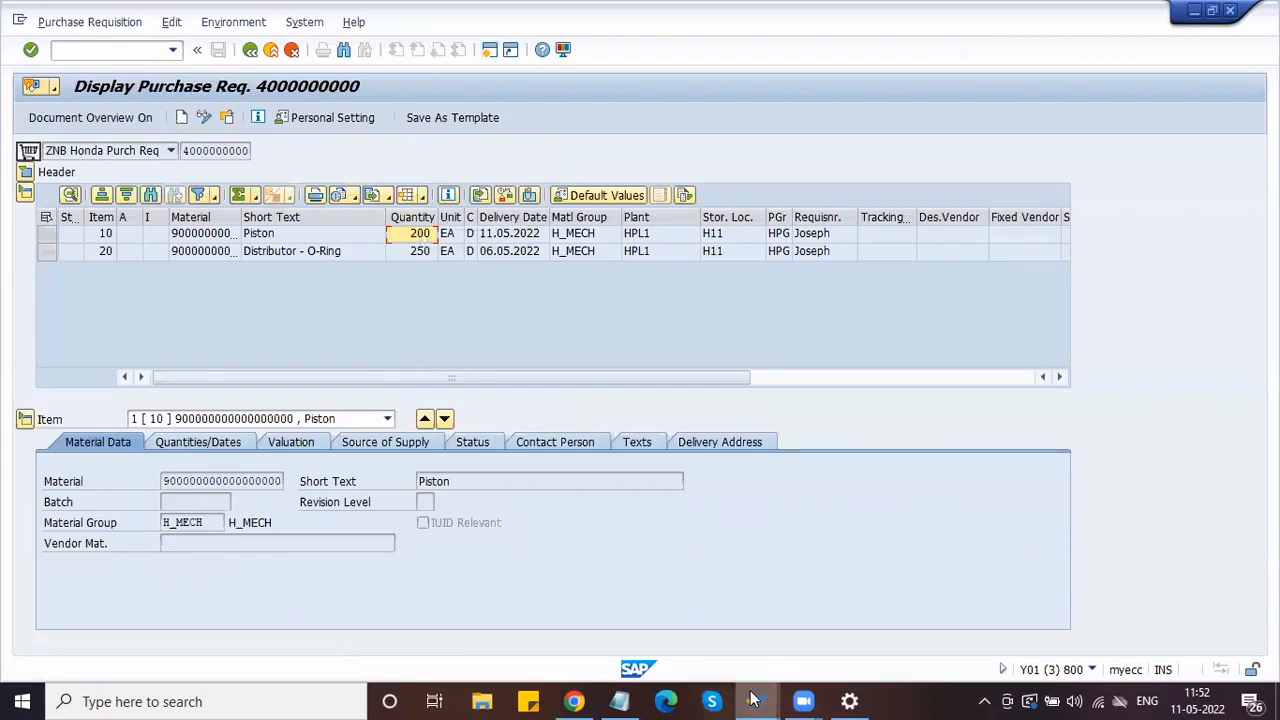
Step: Switch between the purchase requisition, RFQ item, and Piston purchasing data windows
mouse_move(755, 701)
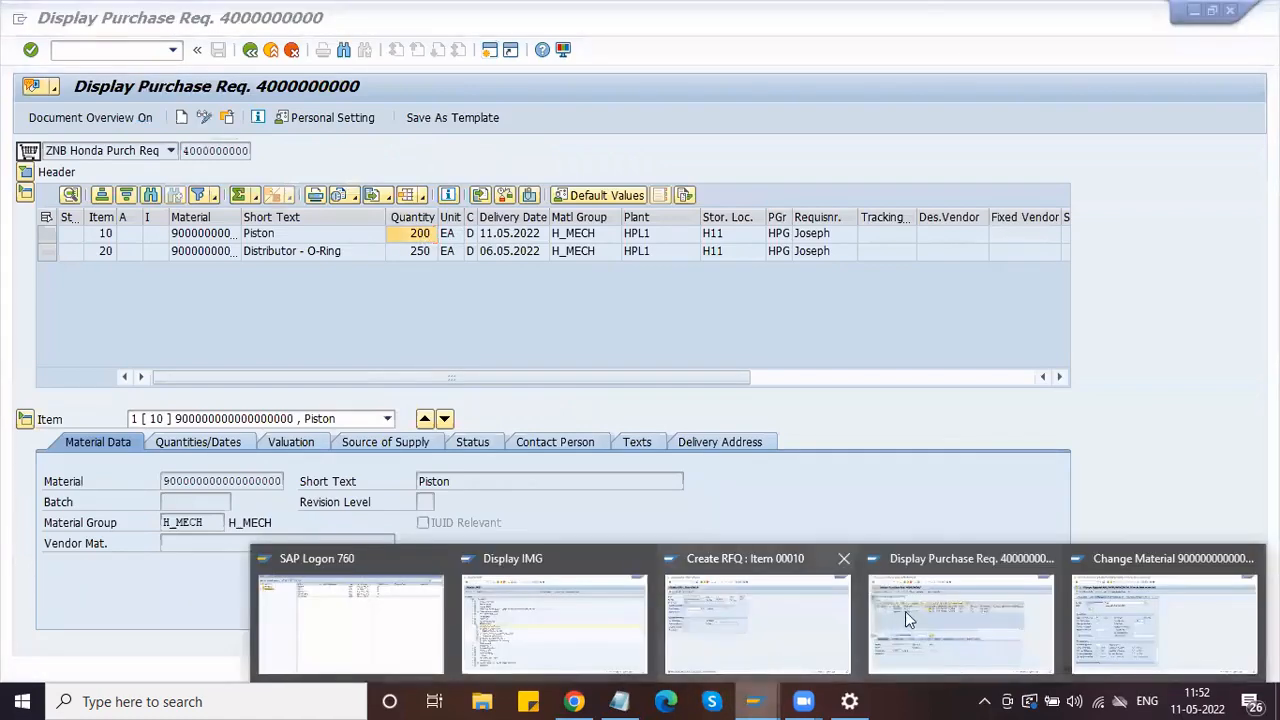
left_click(1121, 596)
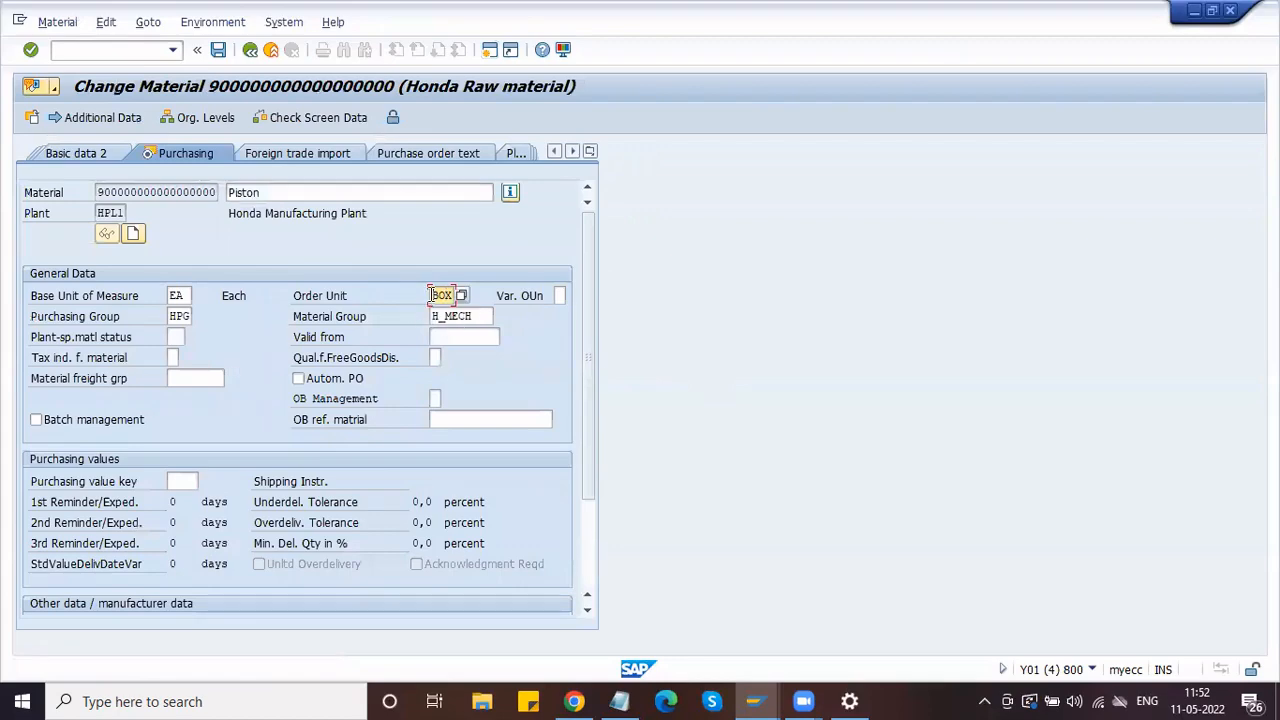
key("alt+Tab")
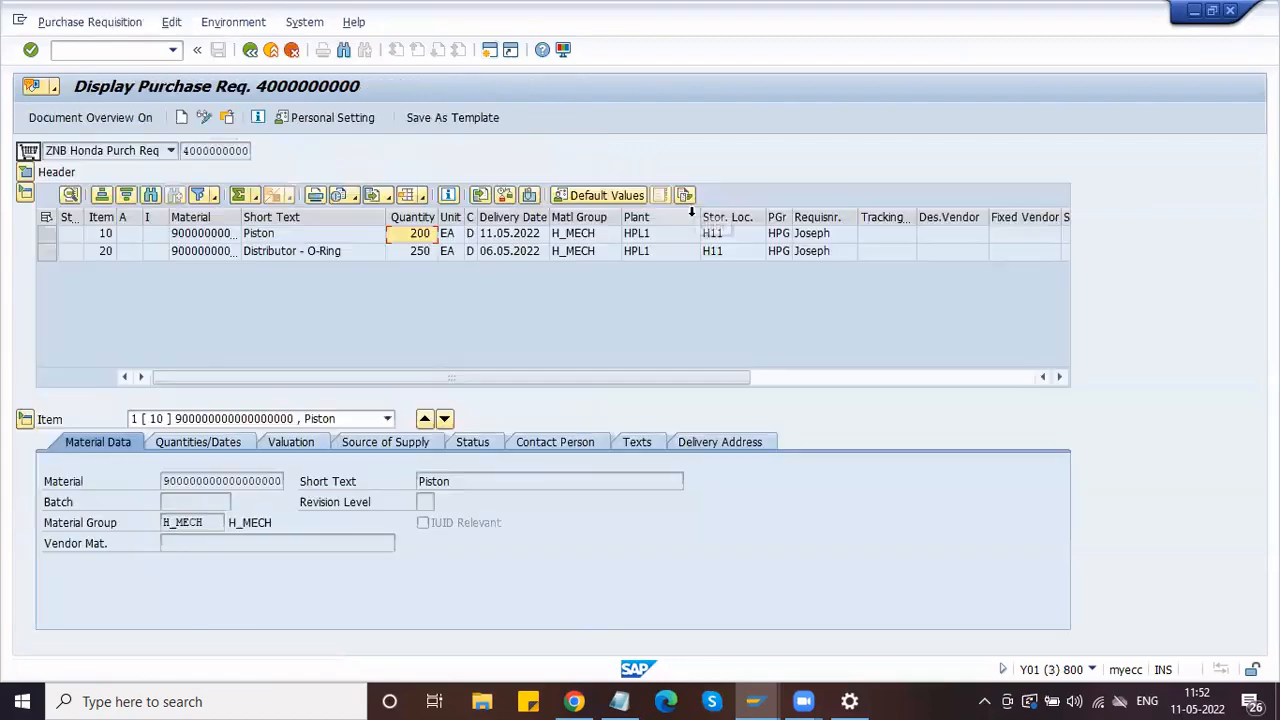
left_click(754, 698)
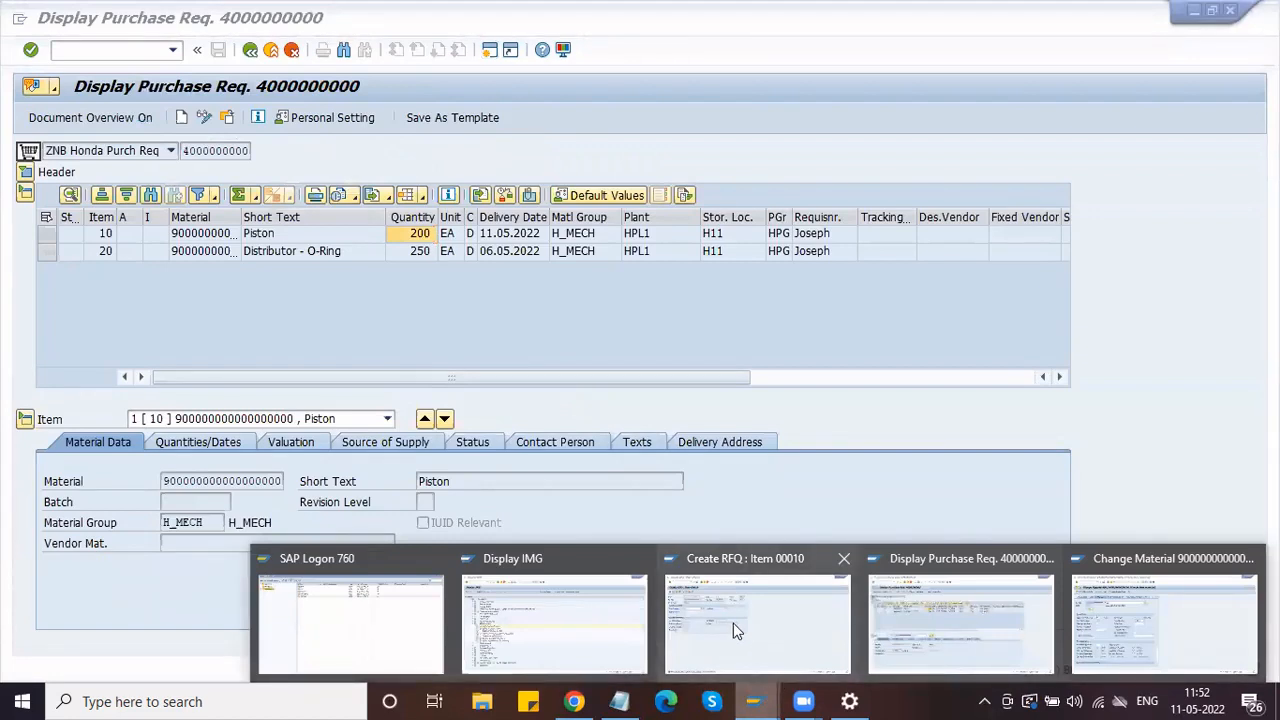
left_click(733, 623)
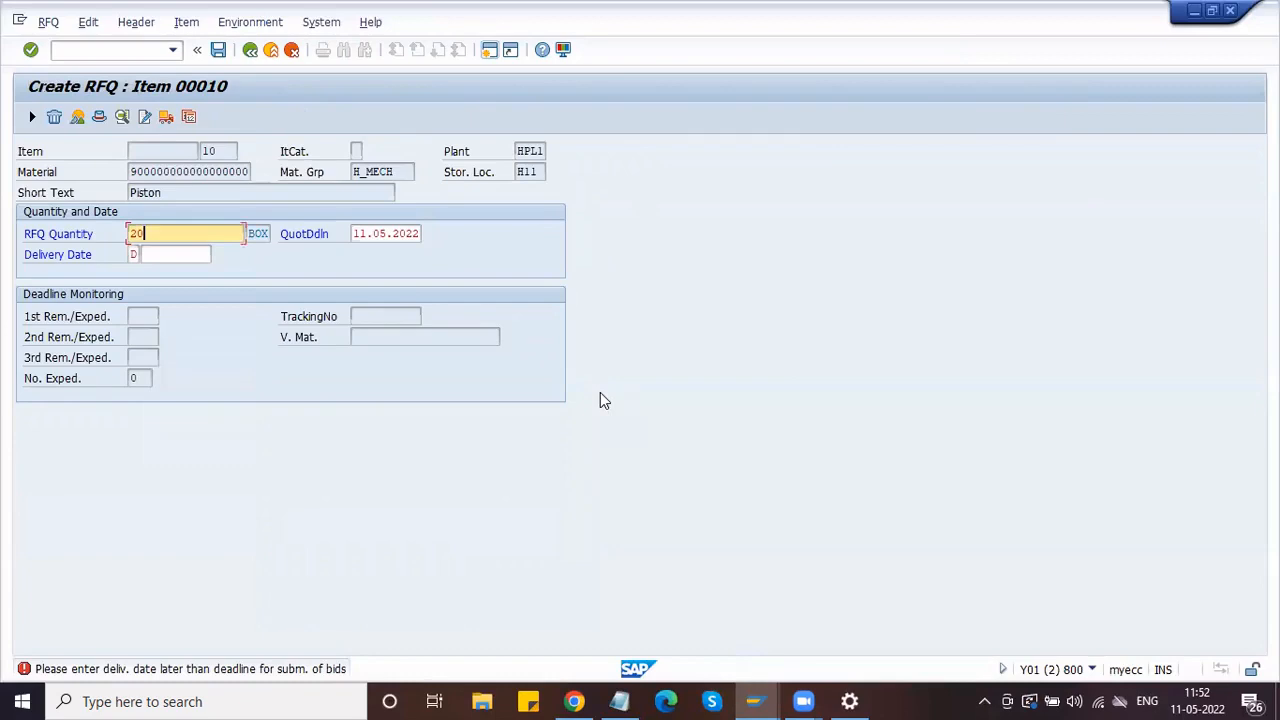
left_click(757, 697)
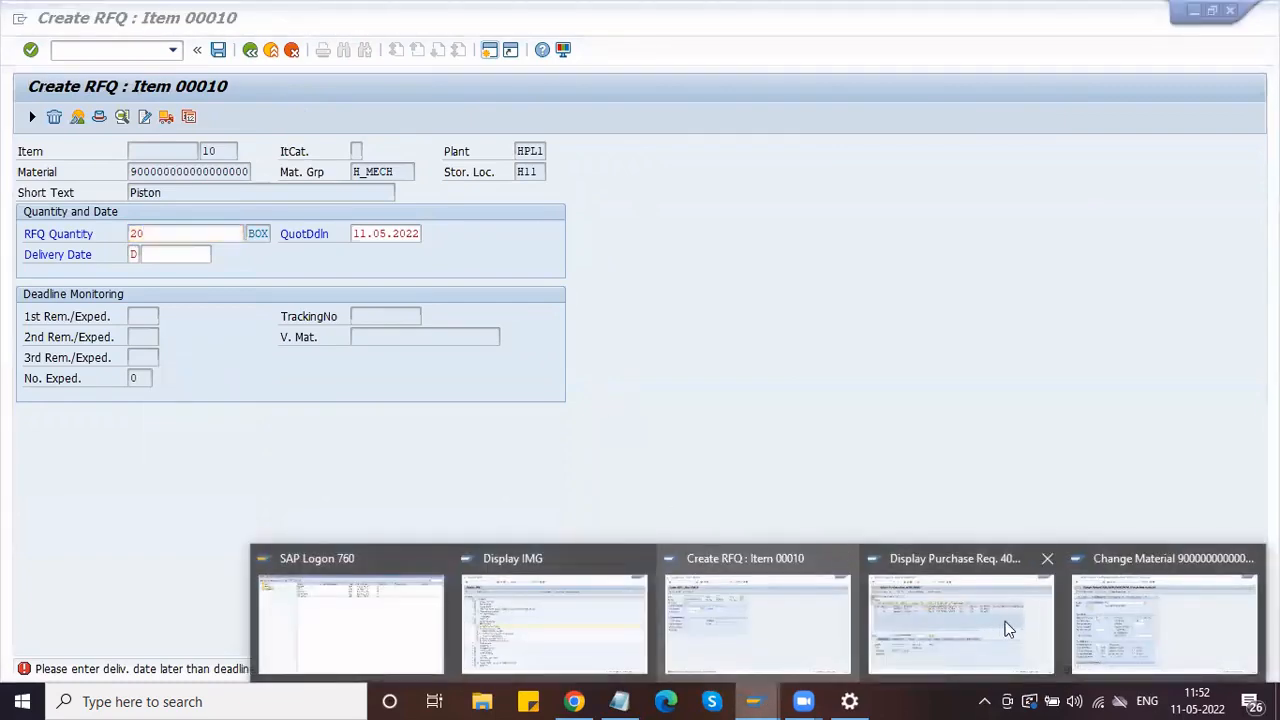
left_click(1104, 617)
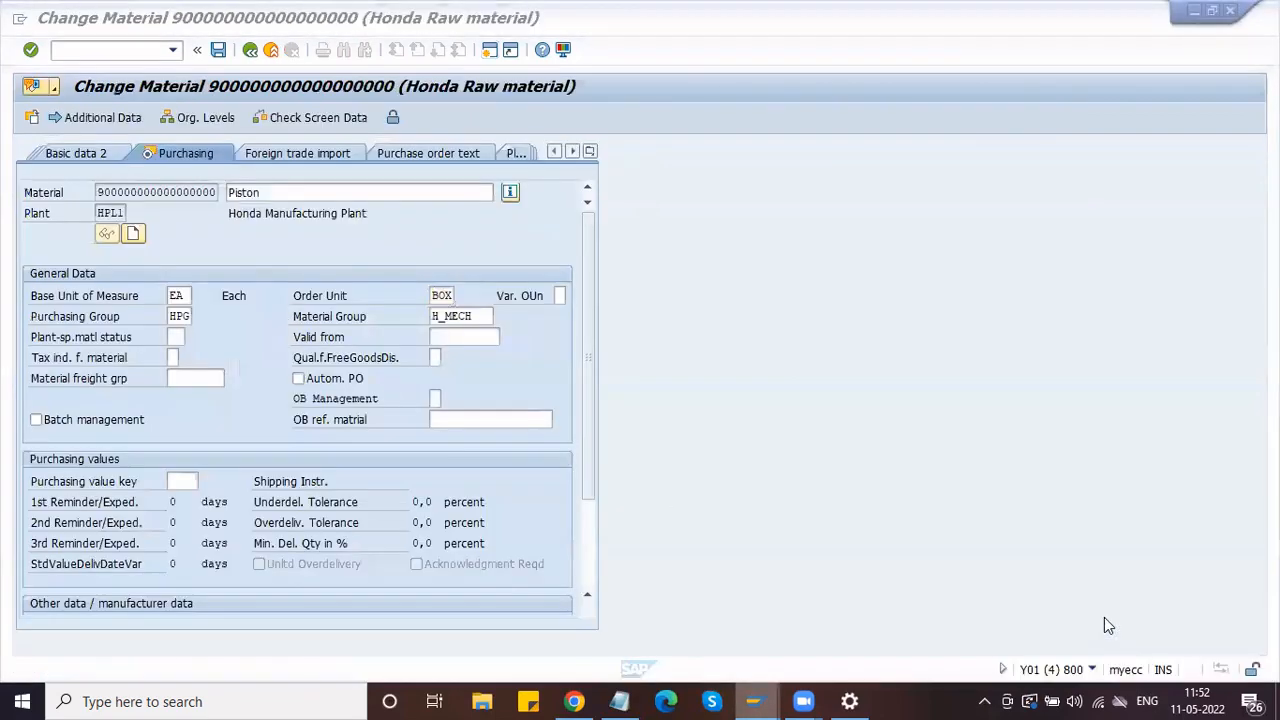
Step: Compare the Piston material's base unit EA with order unit BOX, then return to the RFQ item
left_click(178, 294)
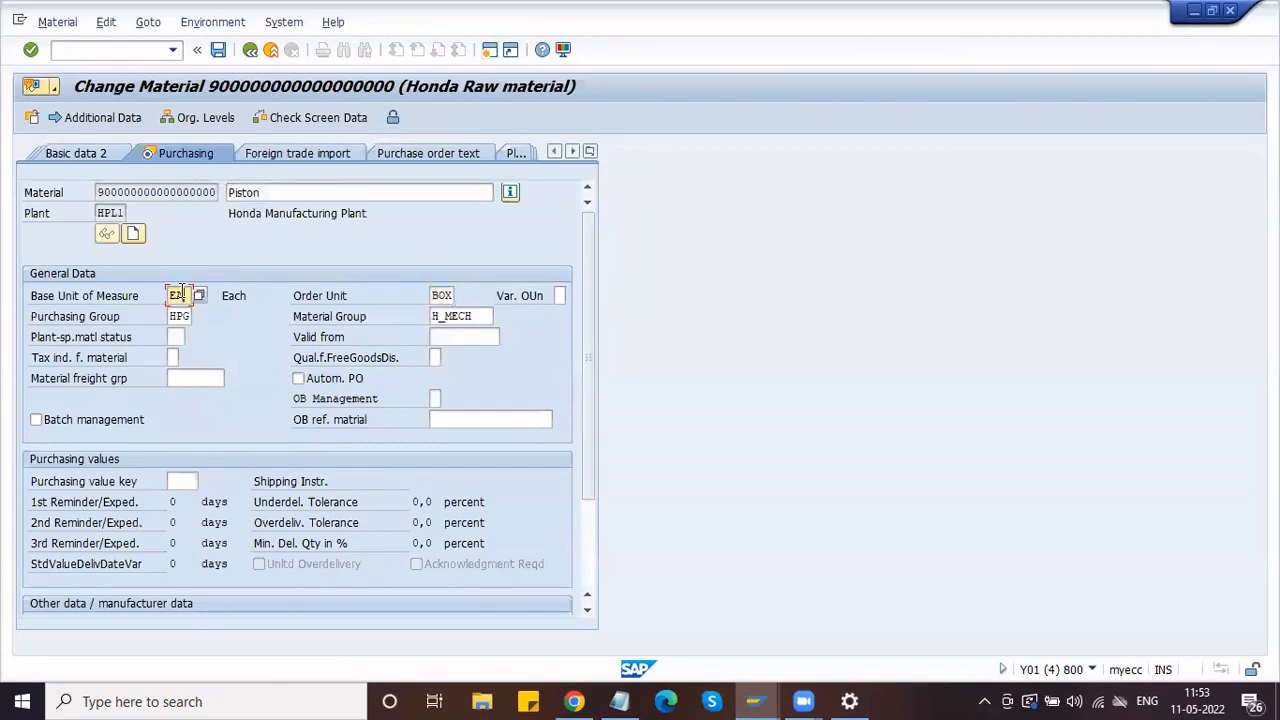
left_click(757, 700)
left_click(1192, 581)
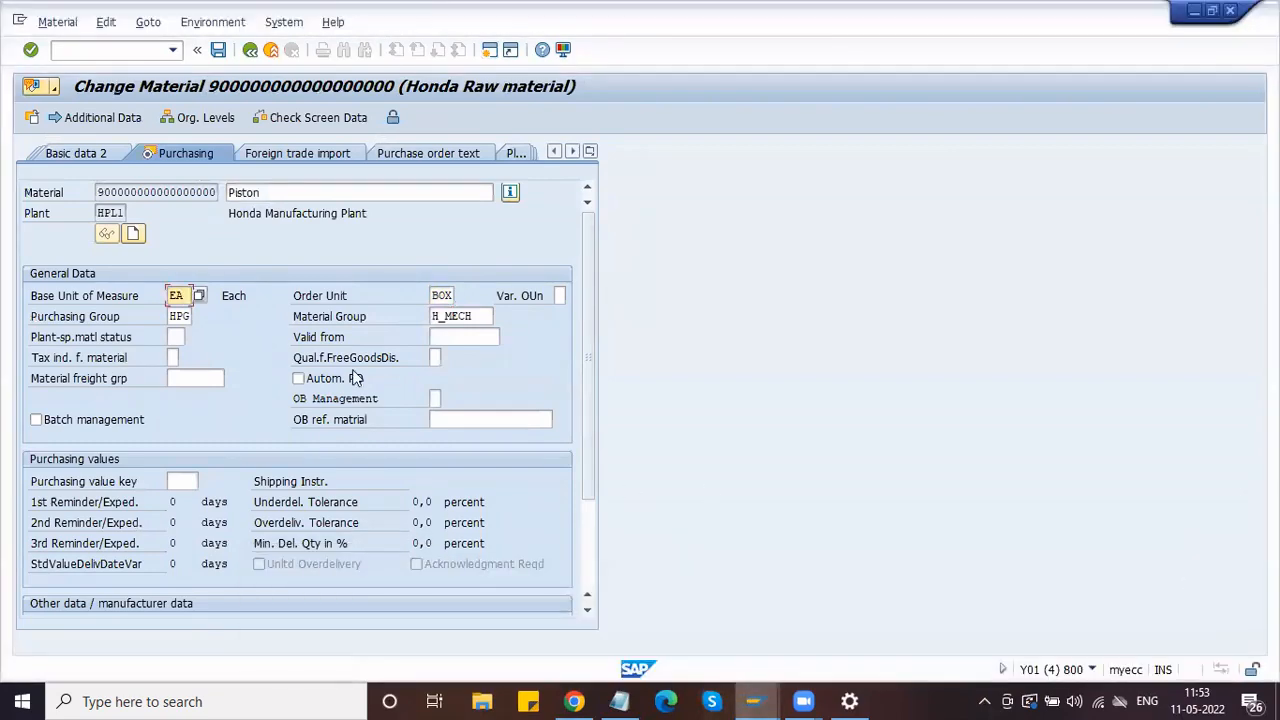
left_click(757, 698)
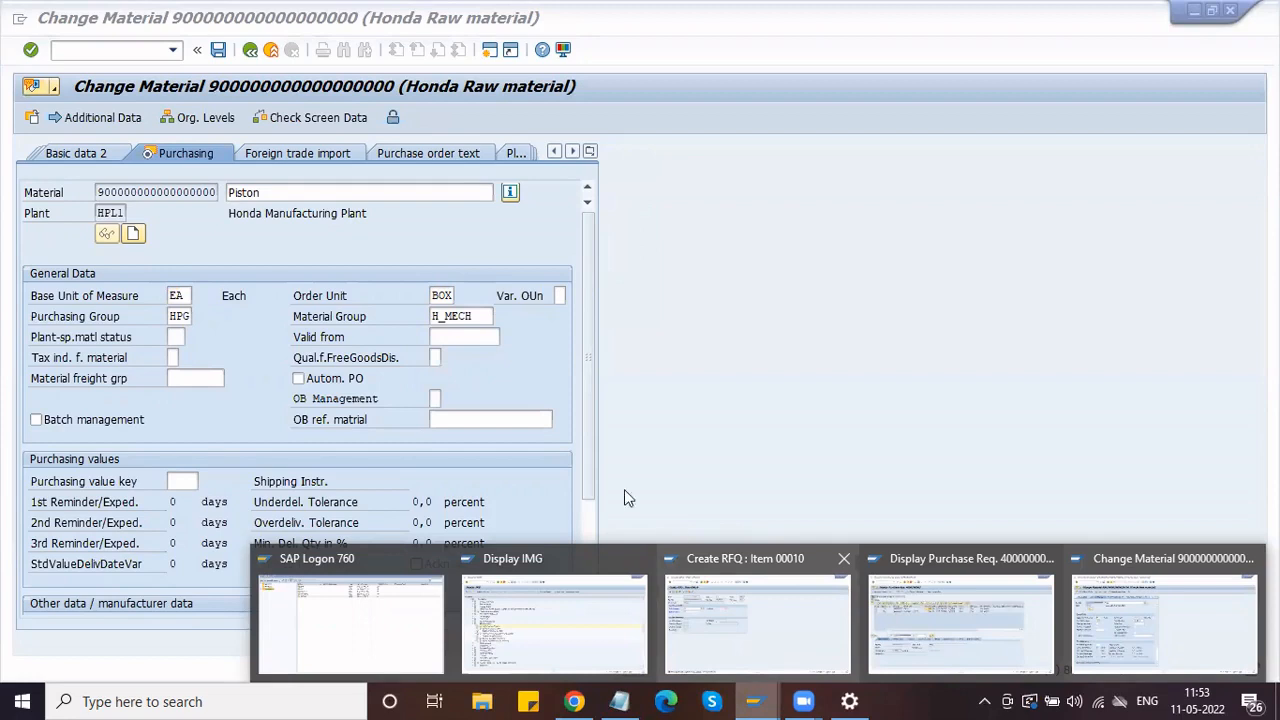
left_click(455, 297)
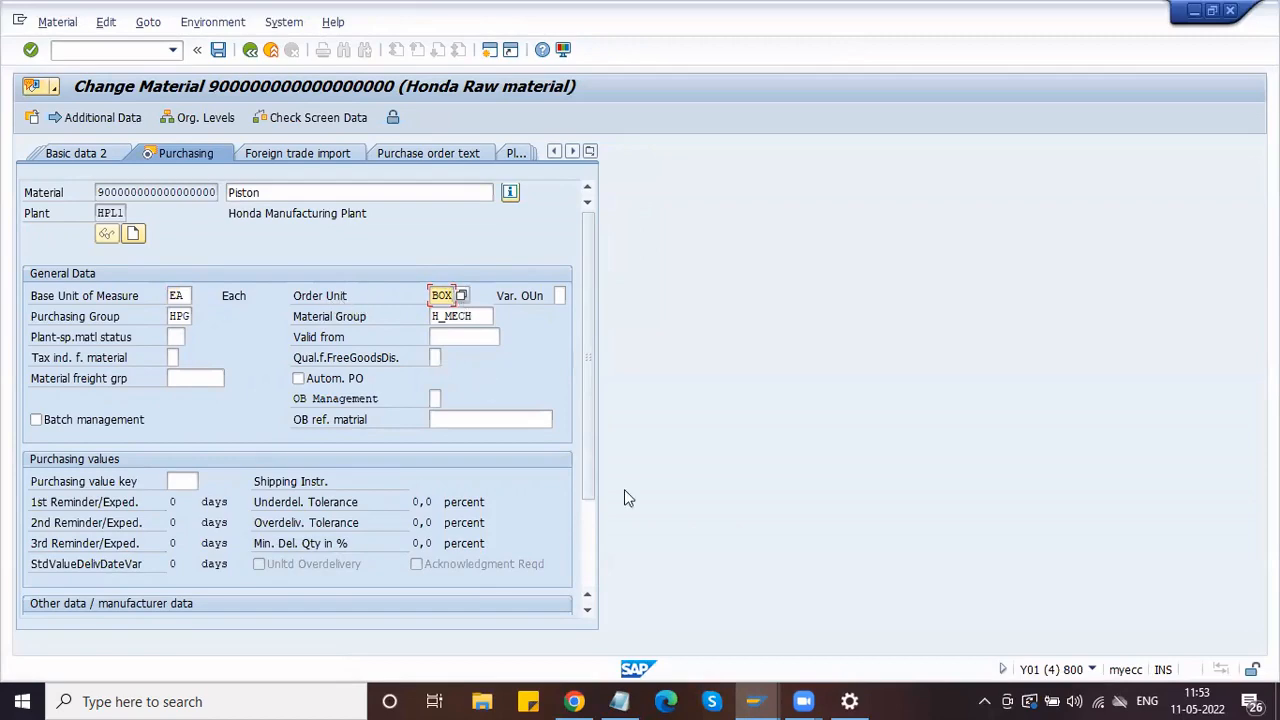
left_click(754, 701)
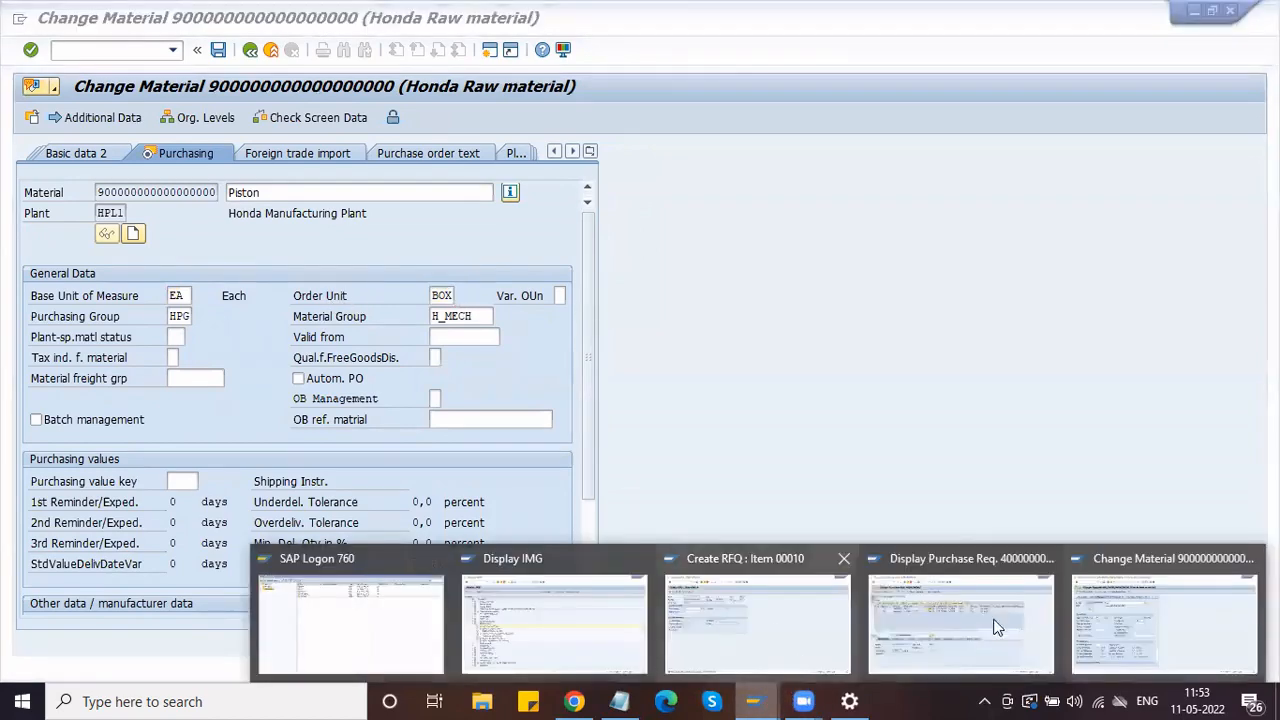
left_click(1143, 613)
left_click(754, 701)
left_click(823, 623)
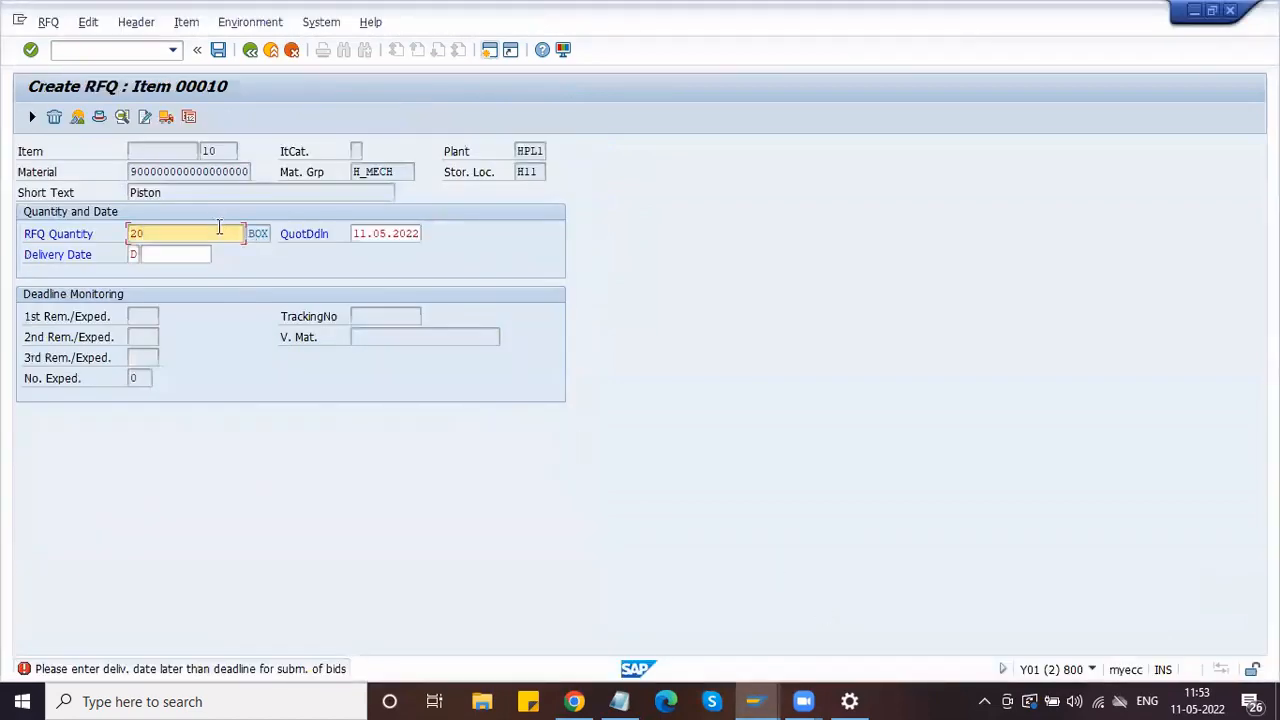
Step: Set the Piston item's delivery date to 20.05.2022 from the calendar
left_click(152, 255)
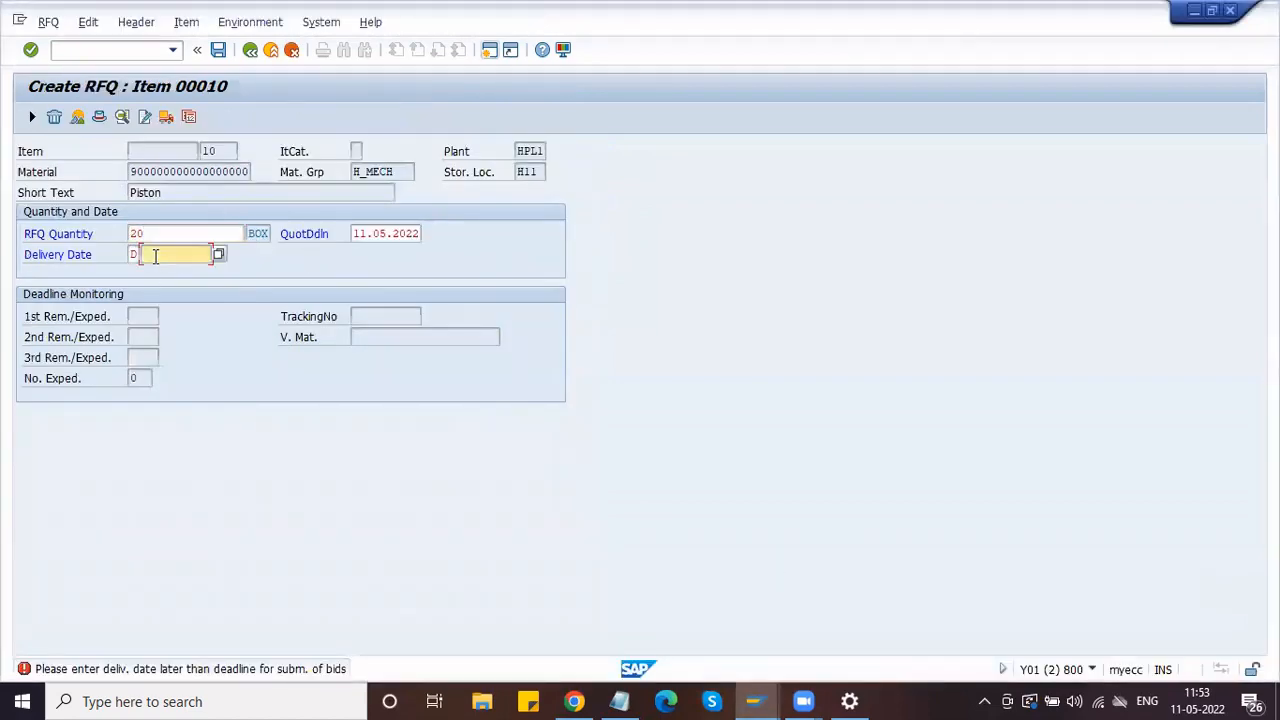
left_click(218, 256)
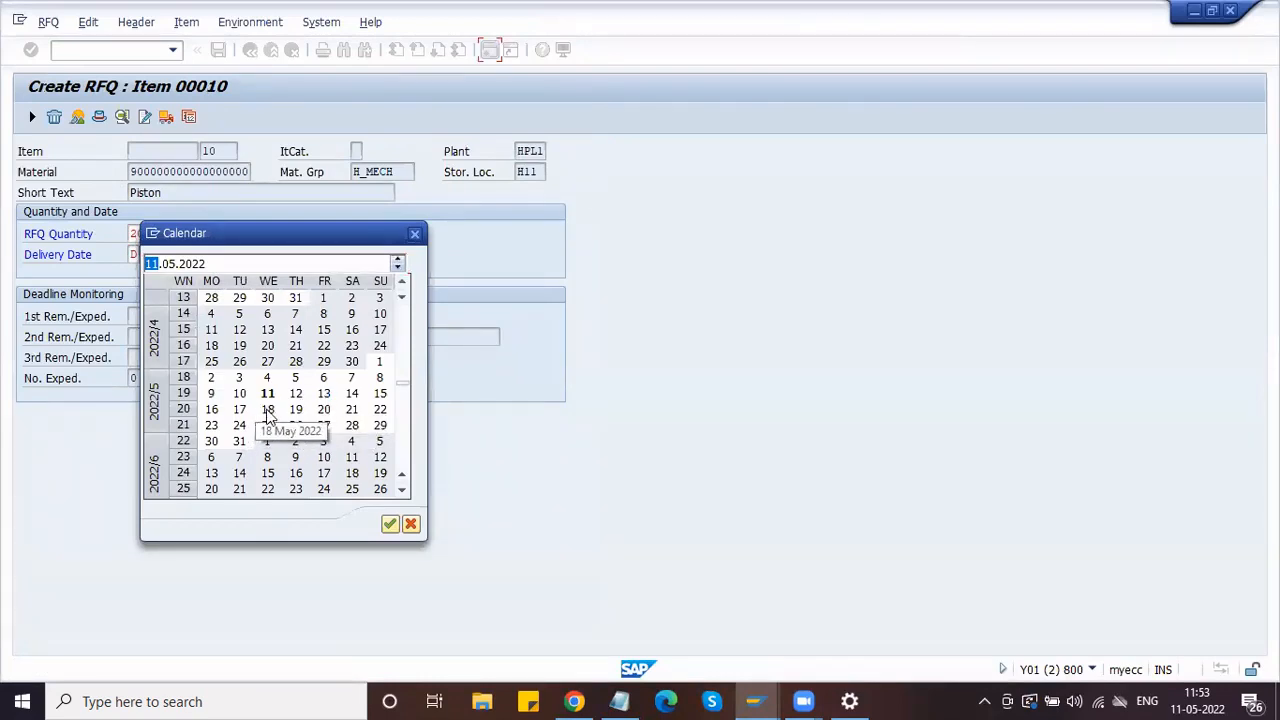
double_click(324, 412)
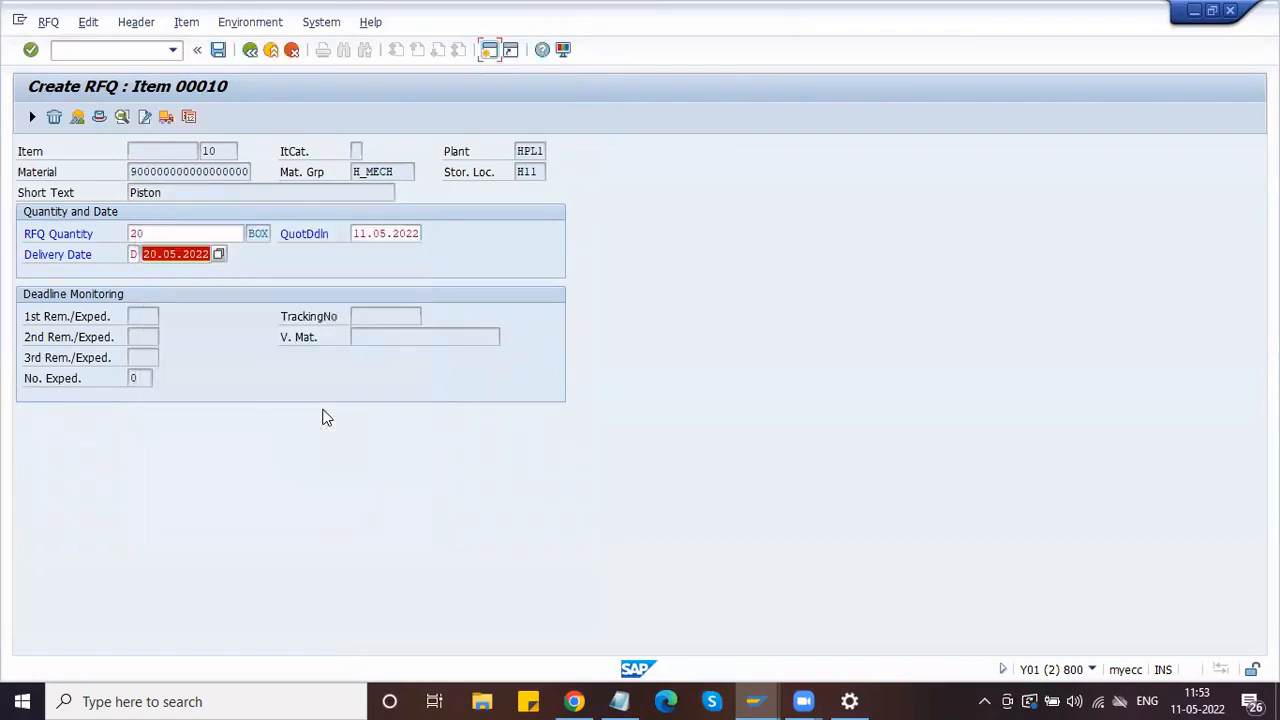
key("Return")
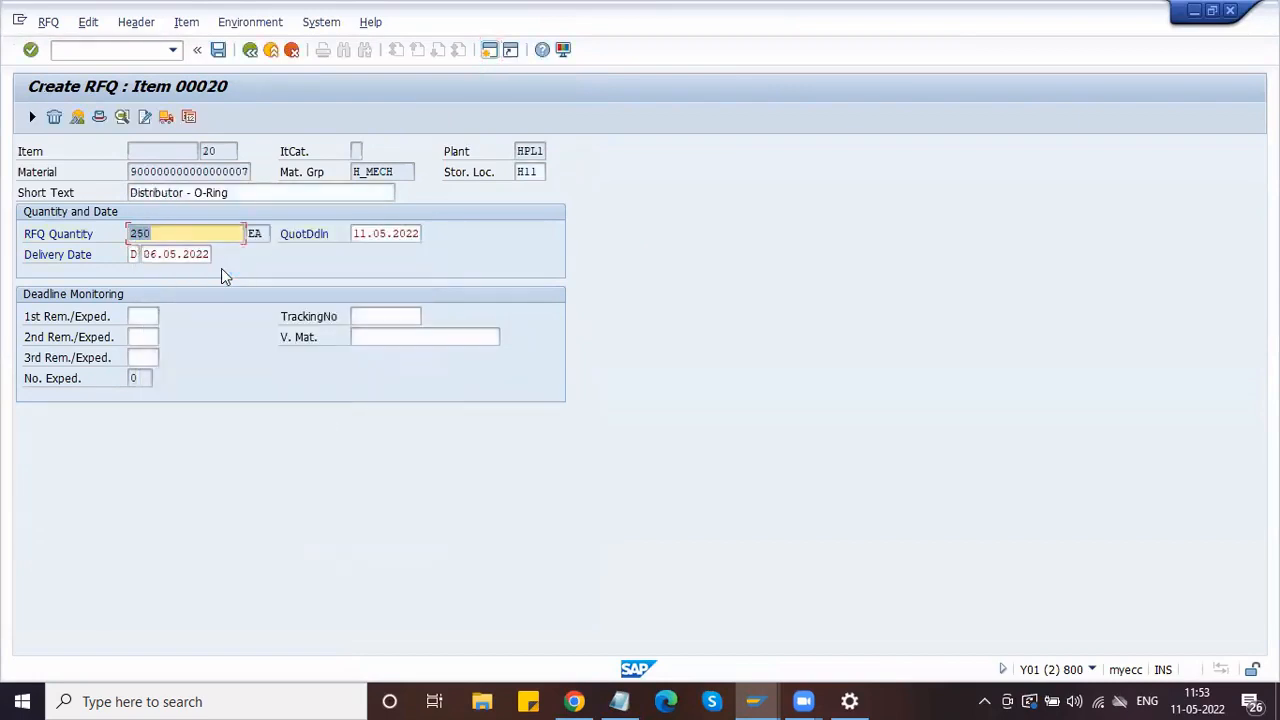
Step: Replace the O-Ring item's 06.05.2022 delivery date with 20.05.2022, then switch to Change Material
left_click(157, 255)
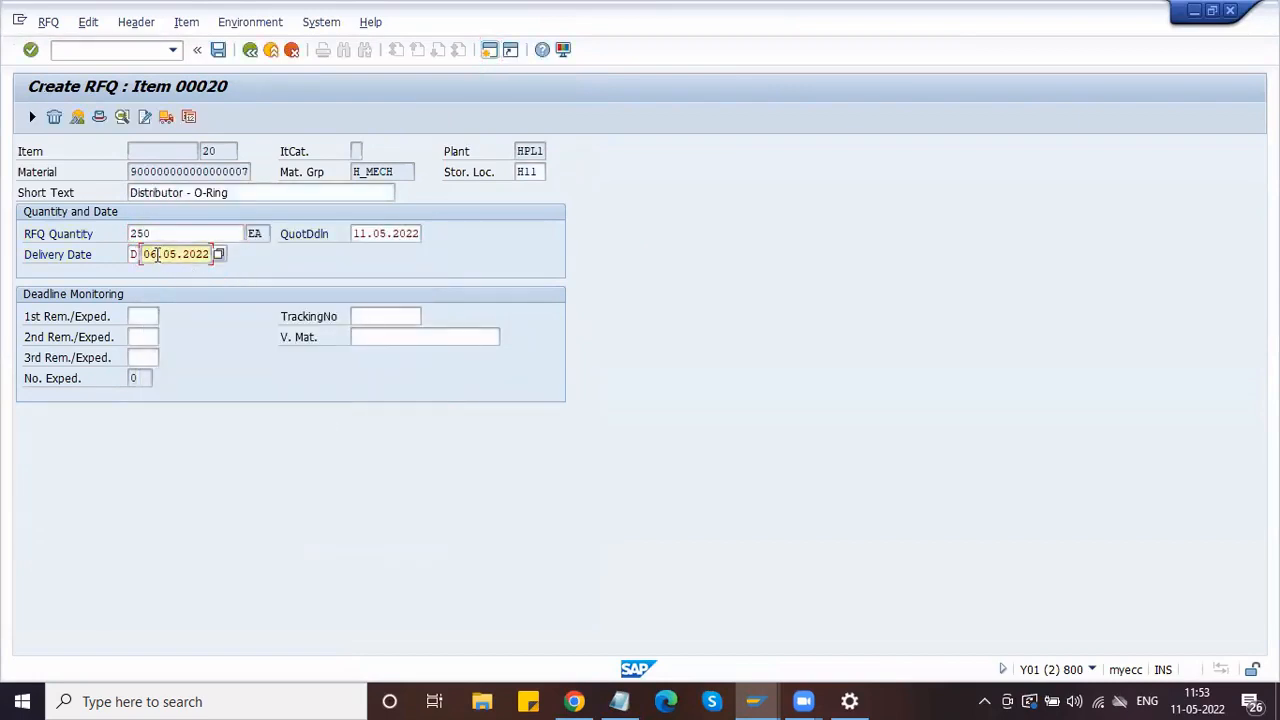
double_click(158, 255)
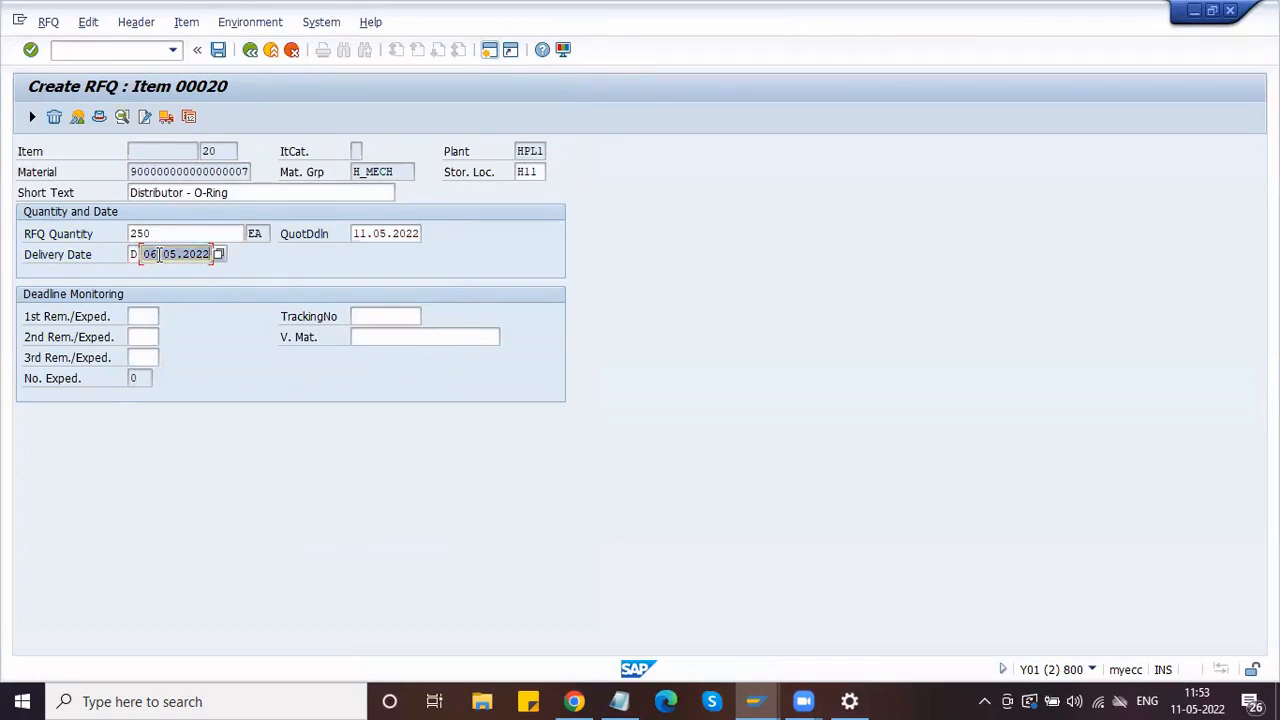
key("BackSpace")
left_click(166, 234)
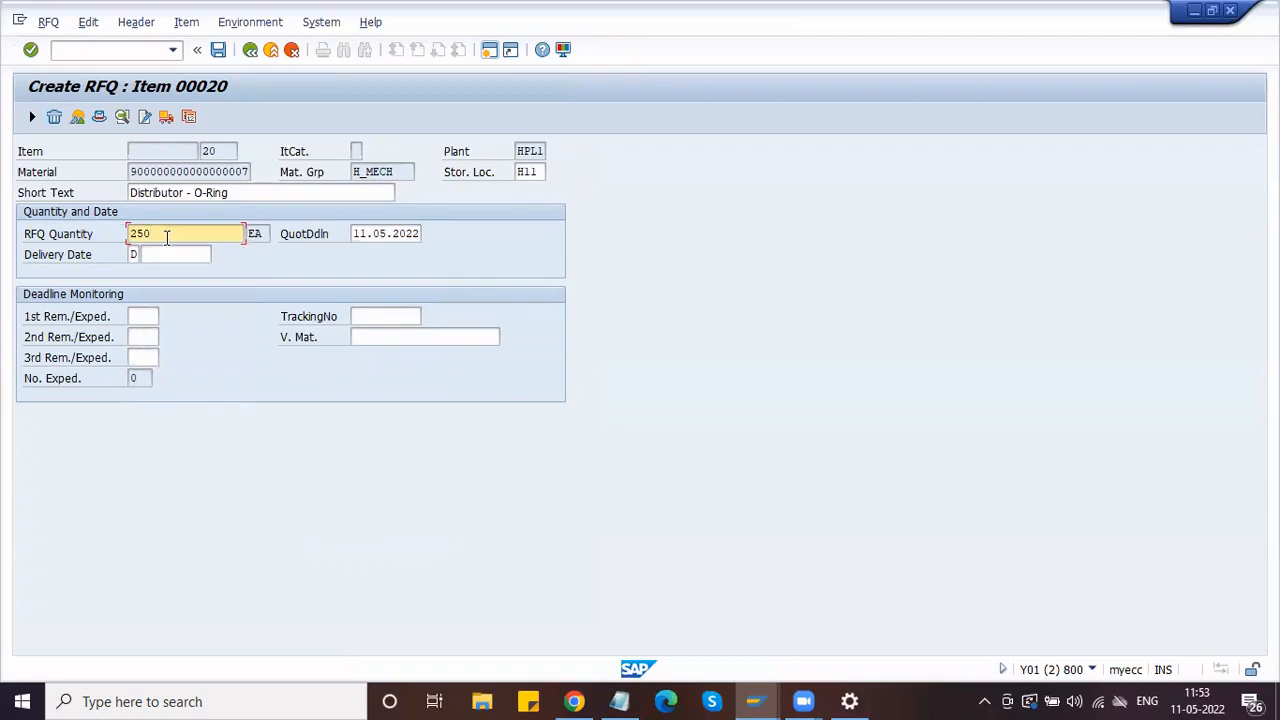
left_click_drag(130, 171, 242, 170)
left_click(247, 171)
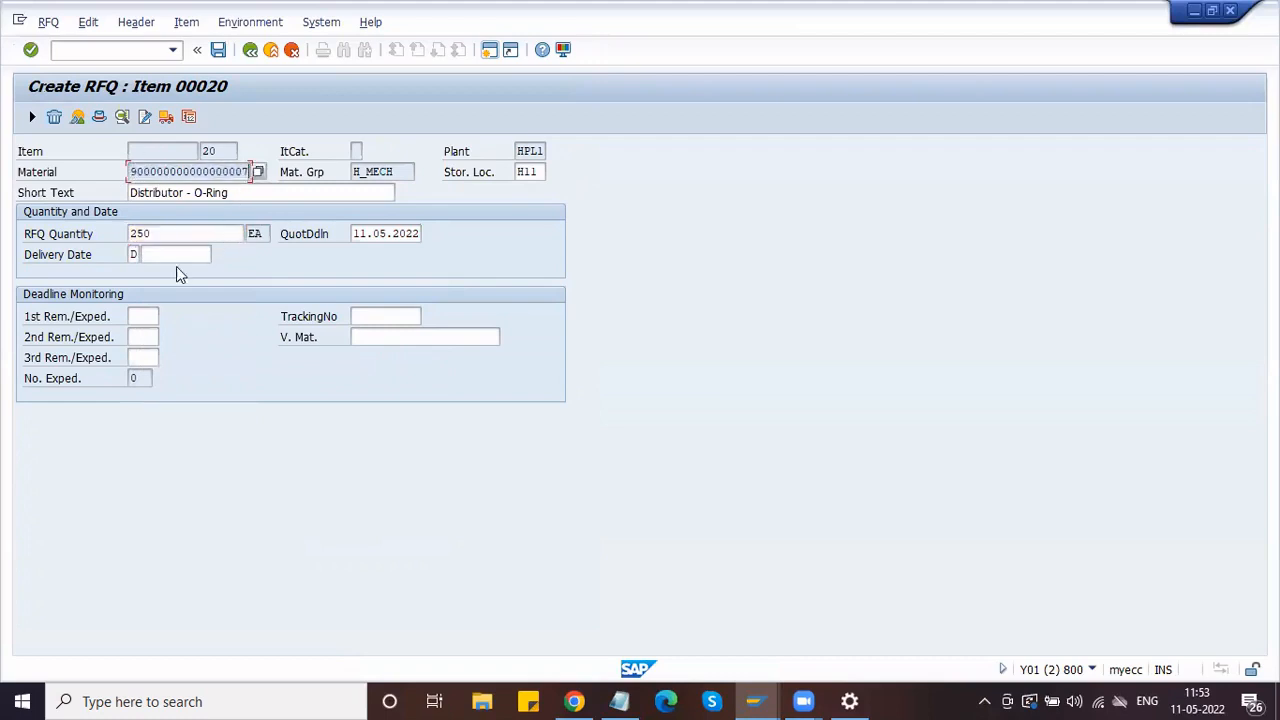
left_click(155, 253)
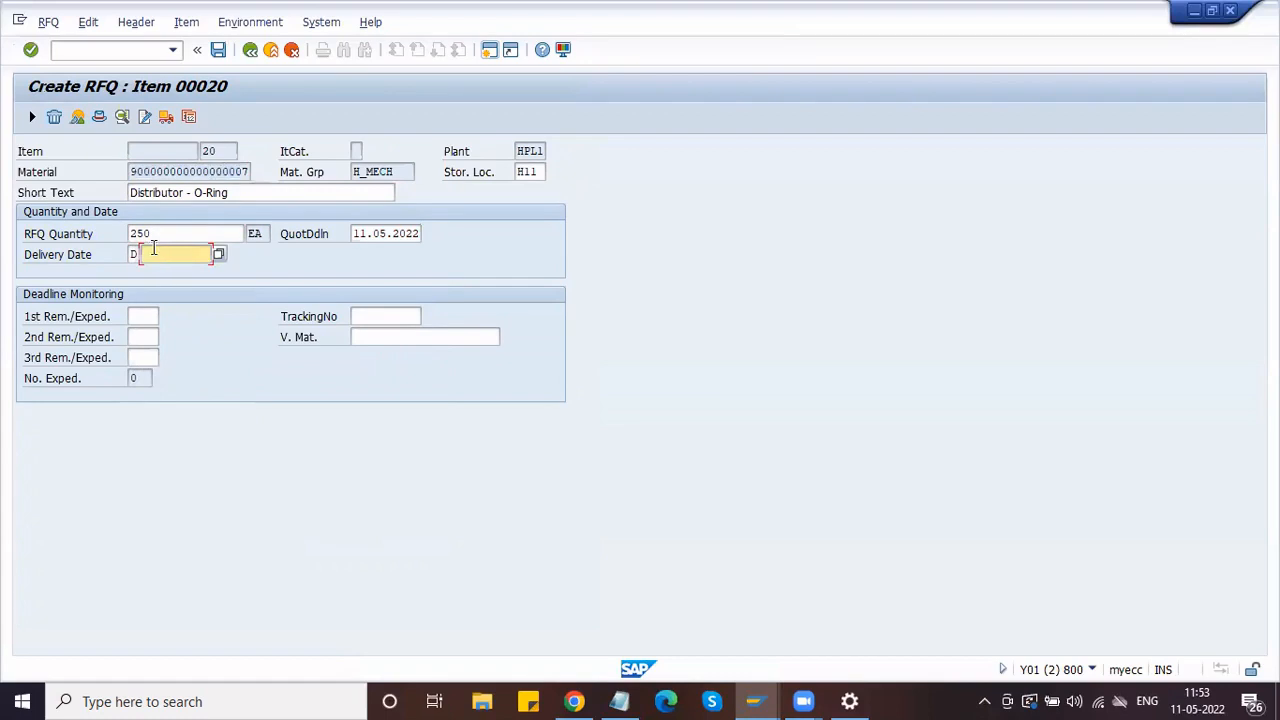
left_click(219, 254)
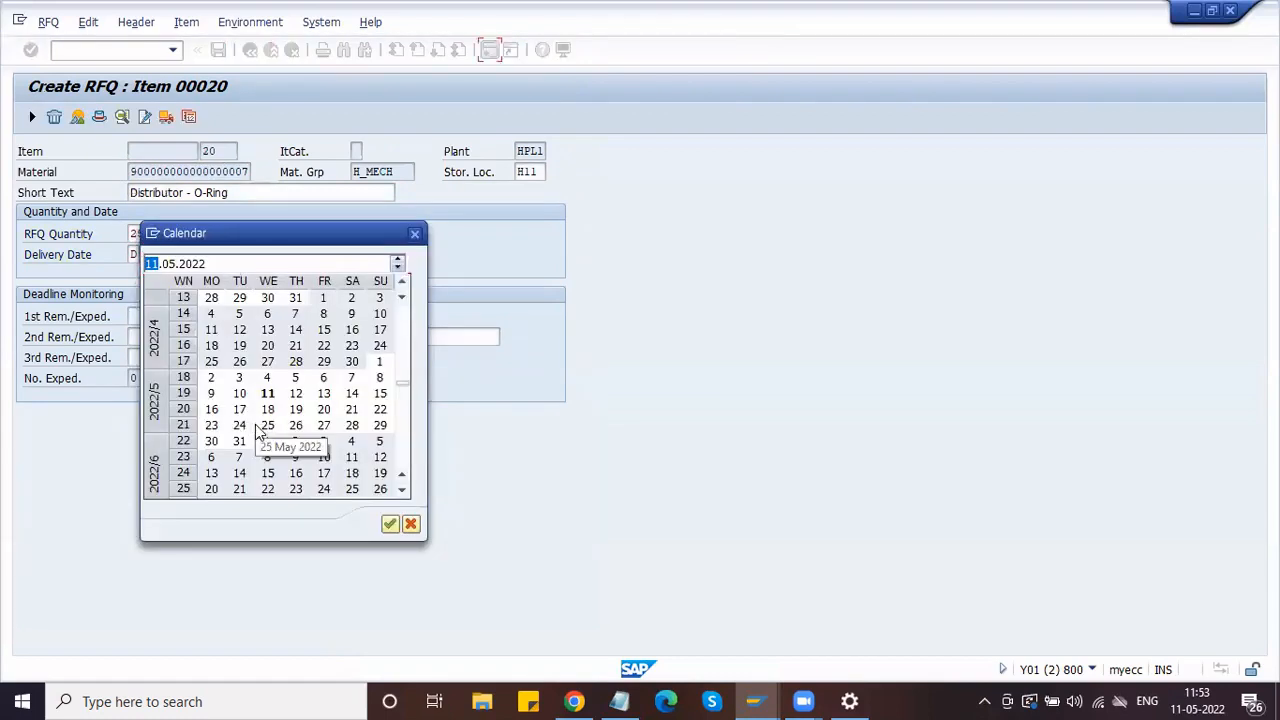
double_click(322, 410)
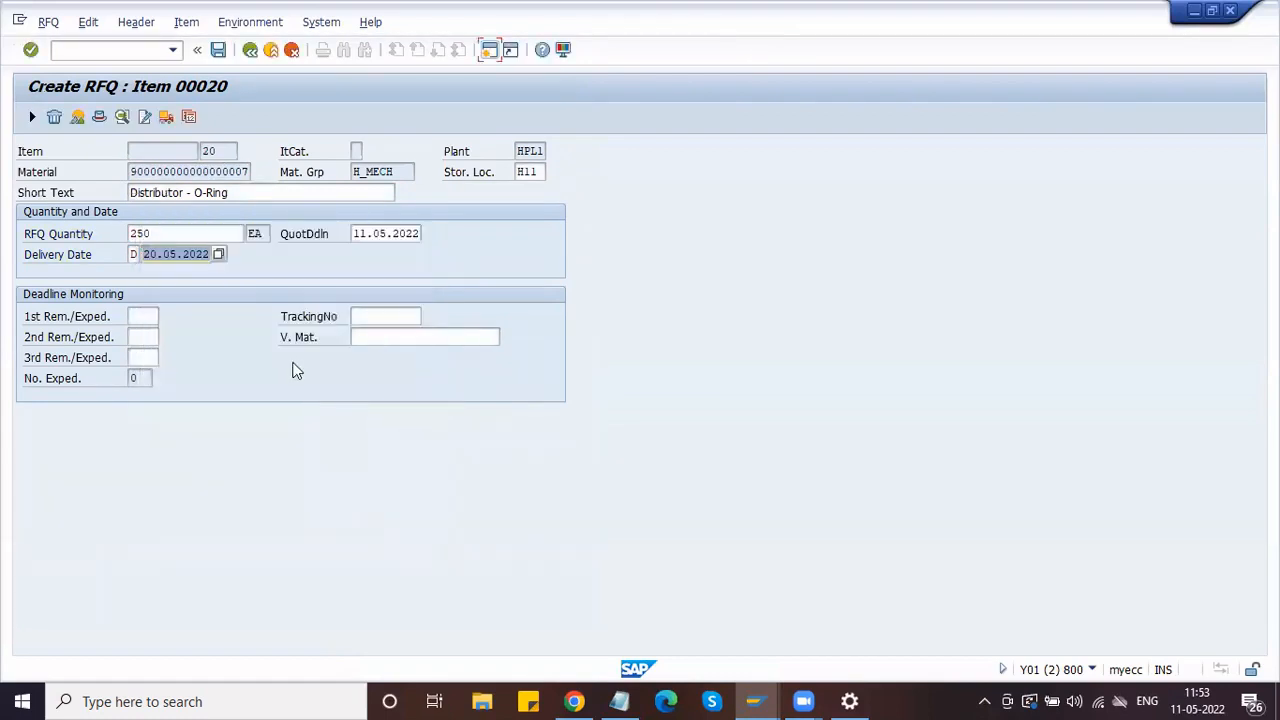
key("Return")
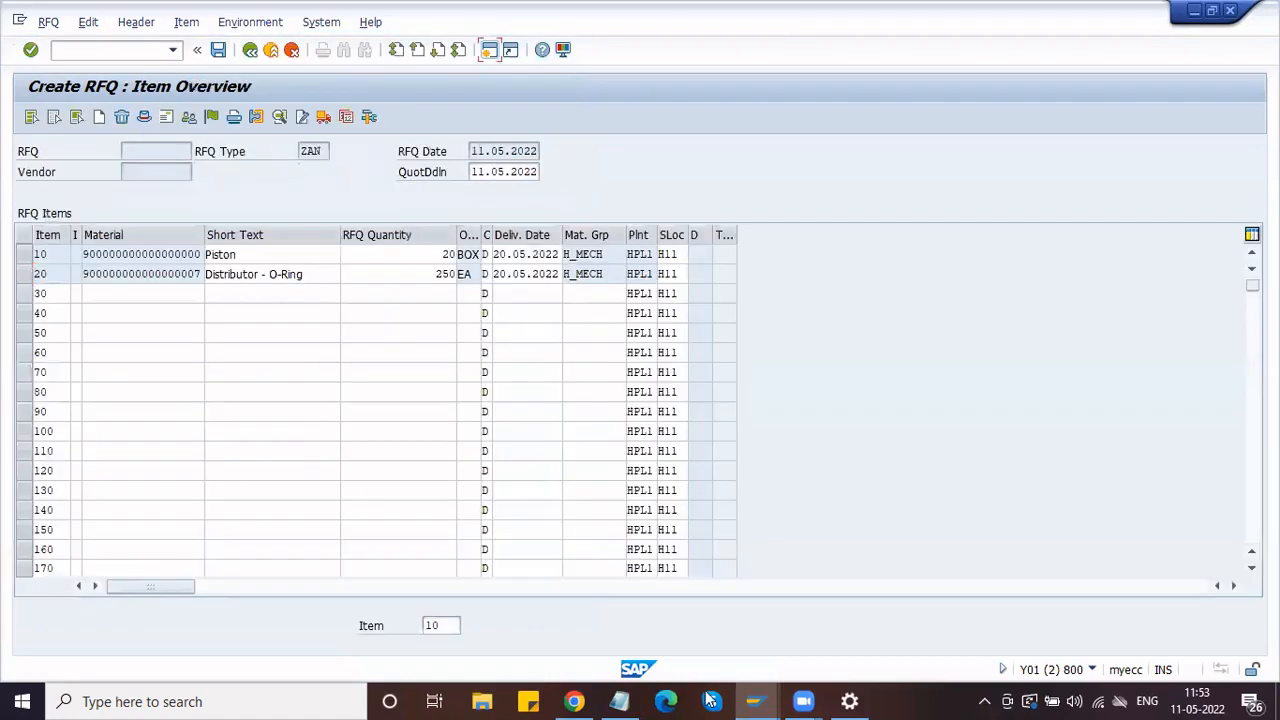
left_click(755, 701)
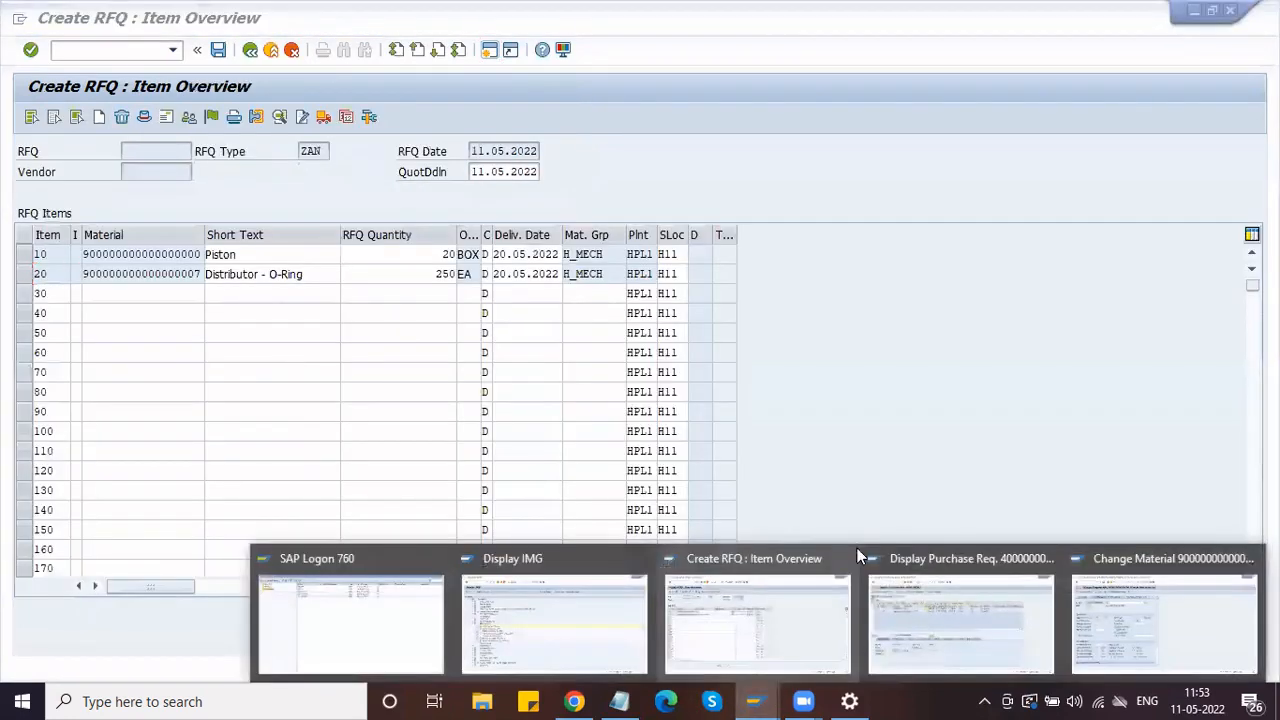
left_click(1108, 608)
Step: Open the Distributor - O-Ring material's Purchasing view for plant HPL1
left_click(250, 50)
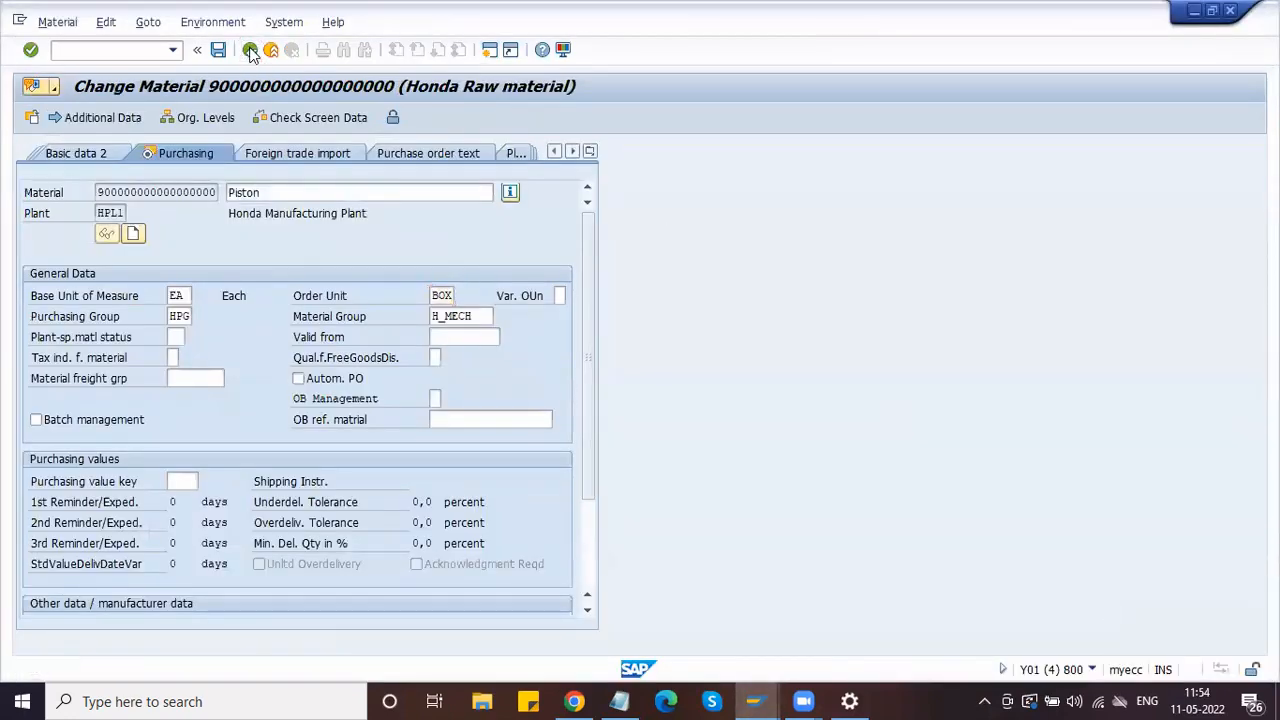
key("Return")
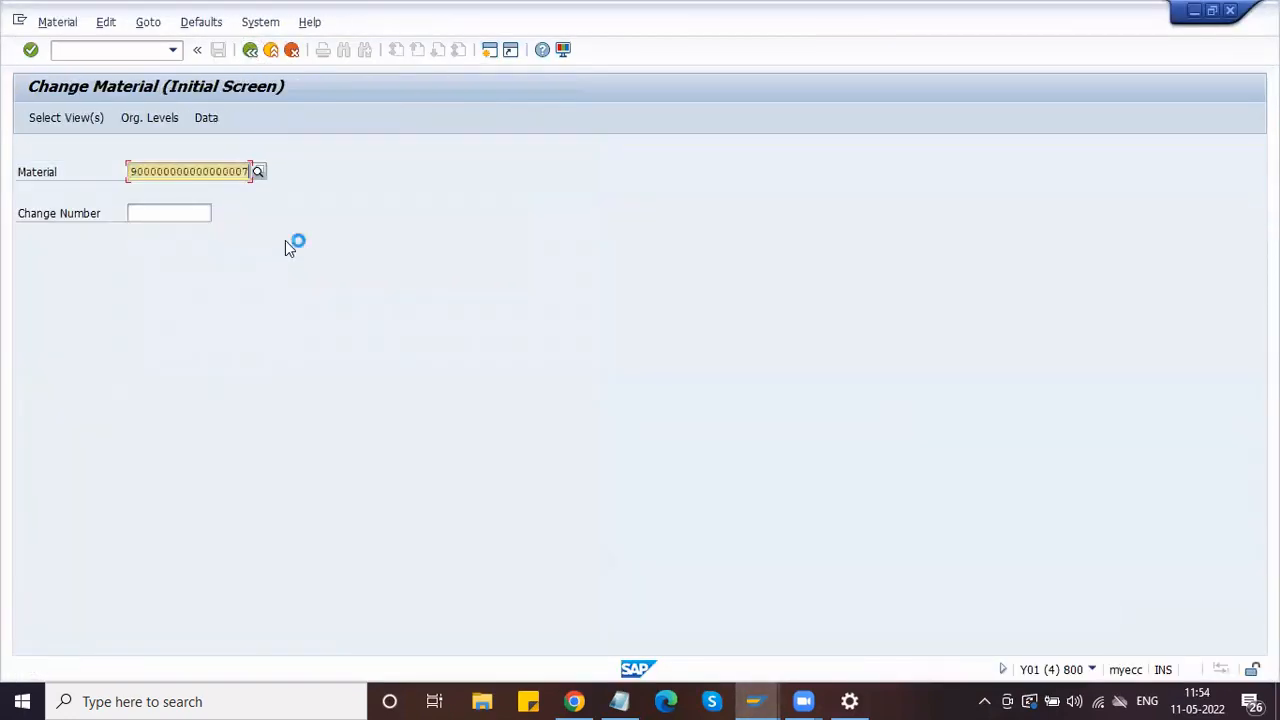
left_click(283, 285)
key("Return")
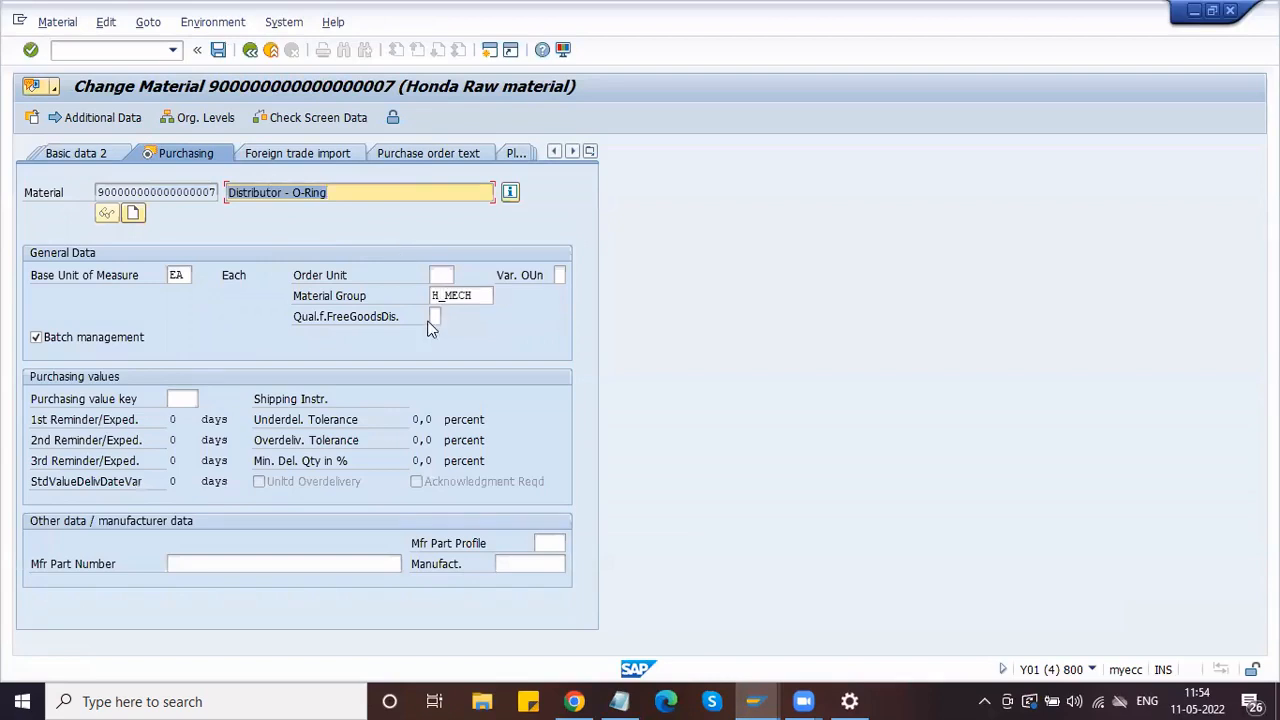
left_click(208, 118)
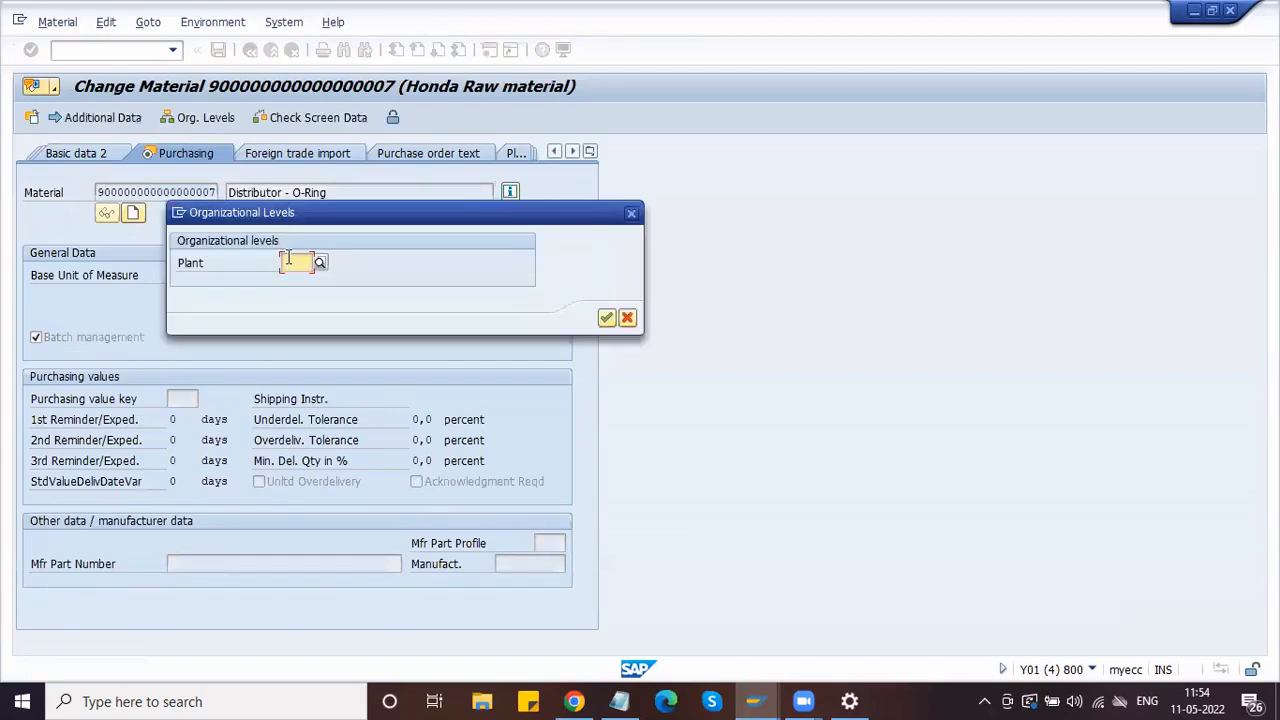
type("HPL1")
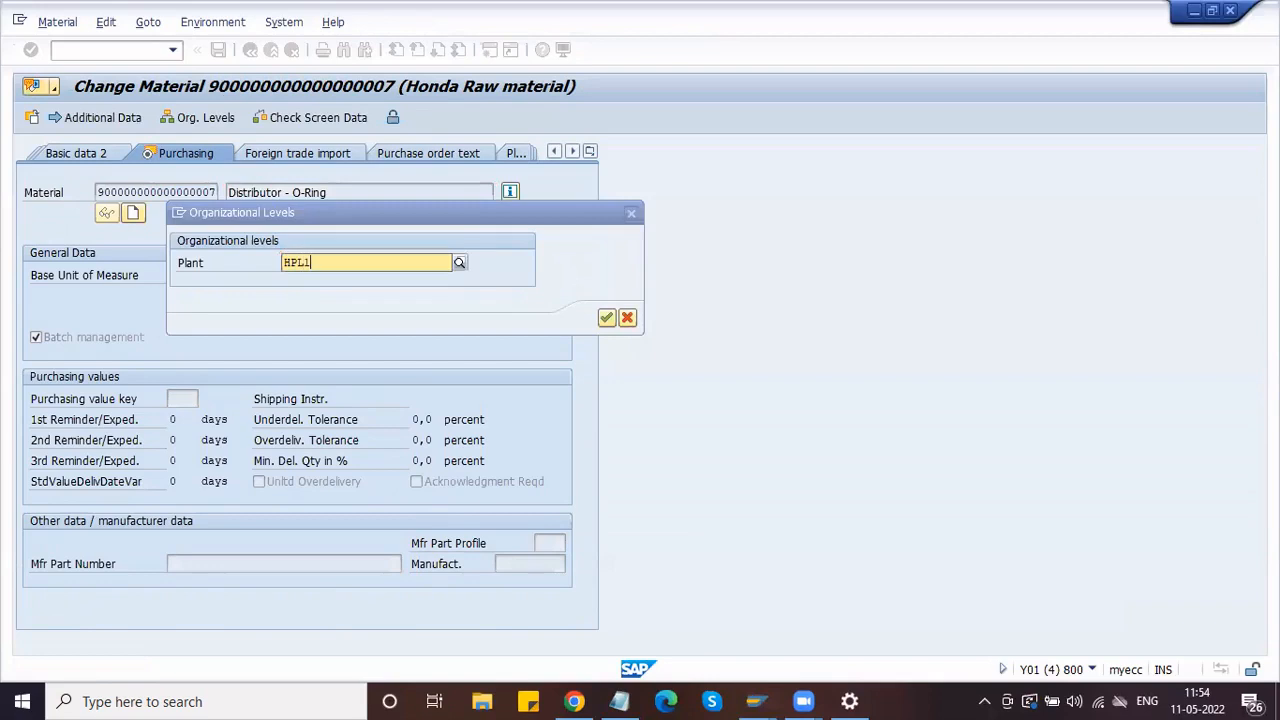
key("Down")
key("Return")
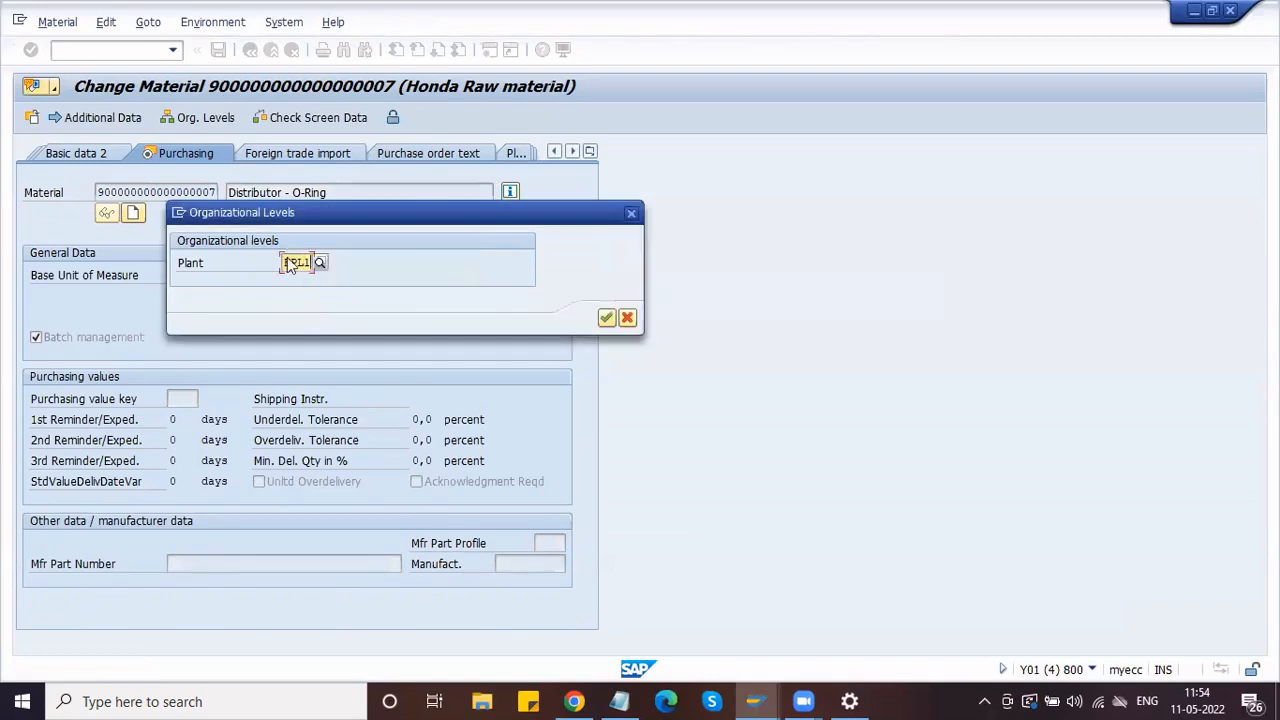
key("Return")
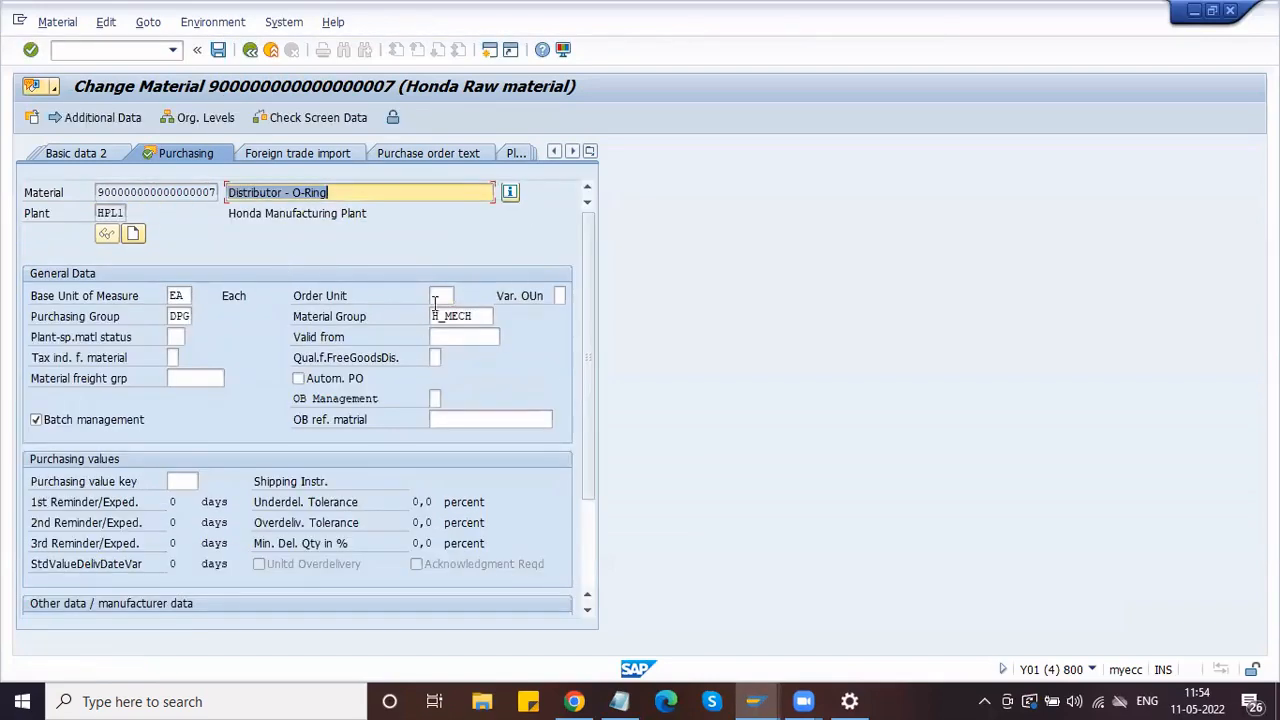
Step: Note its empty order unit and base unit EA, then minimize back to the RFQ
left_click(440, 297)
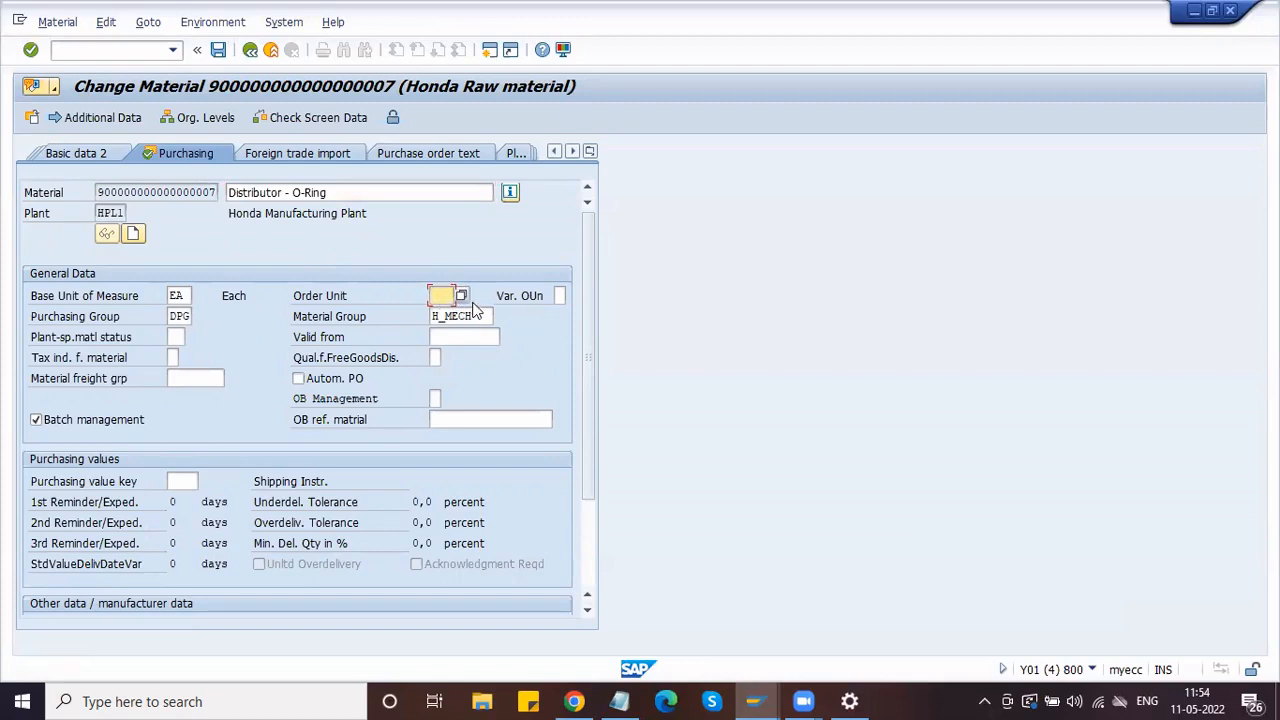
left_click(183, 295)
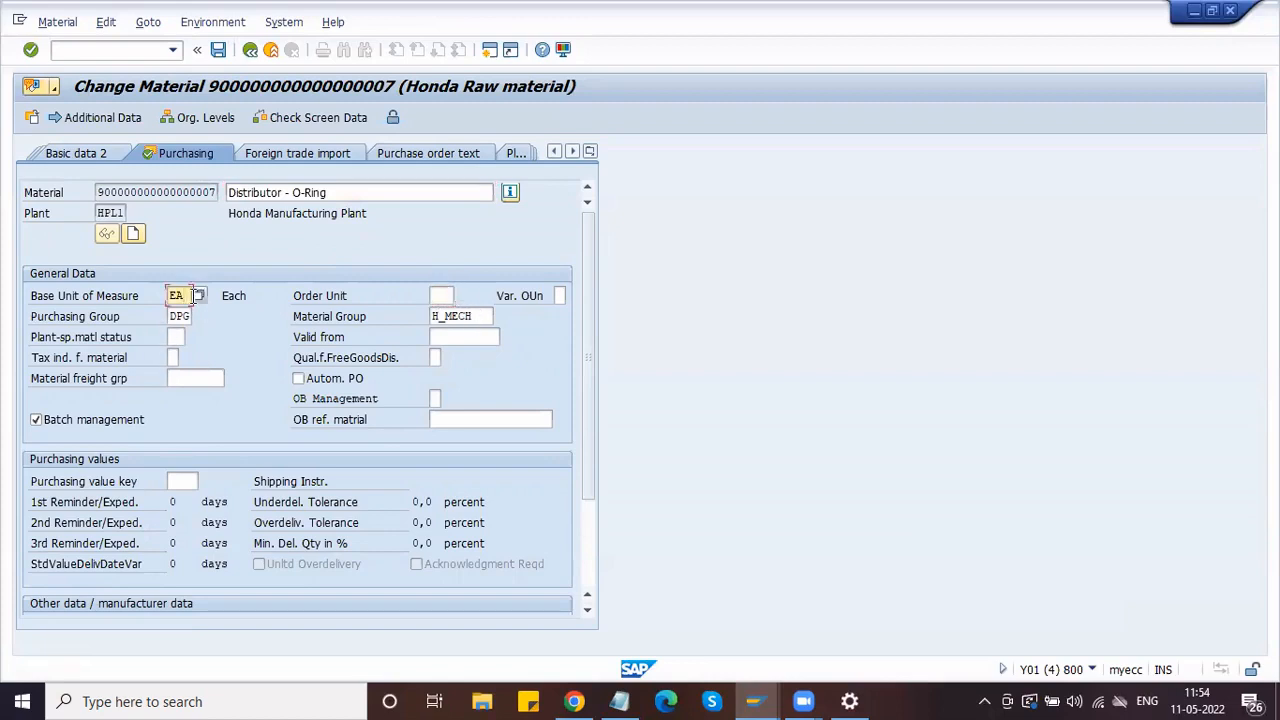
left_click(1198, 14)
left_click(251, 257)
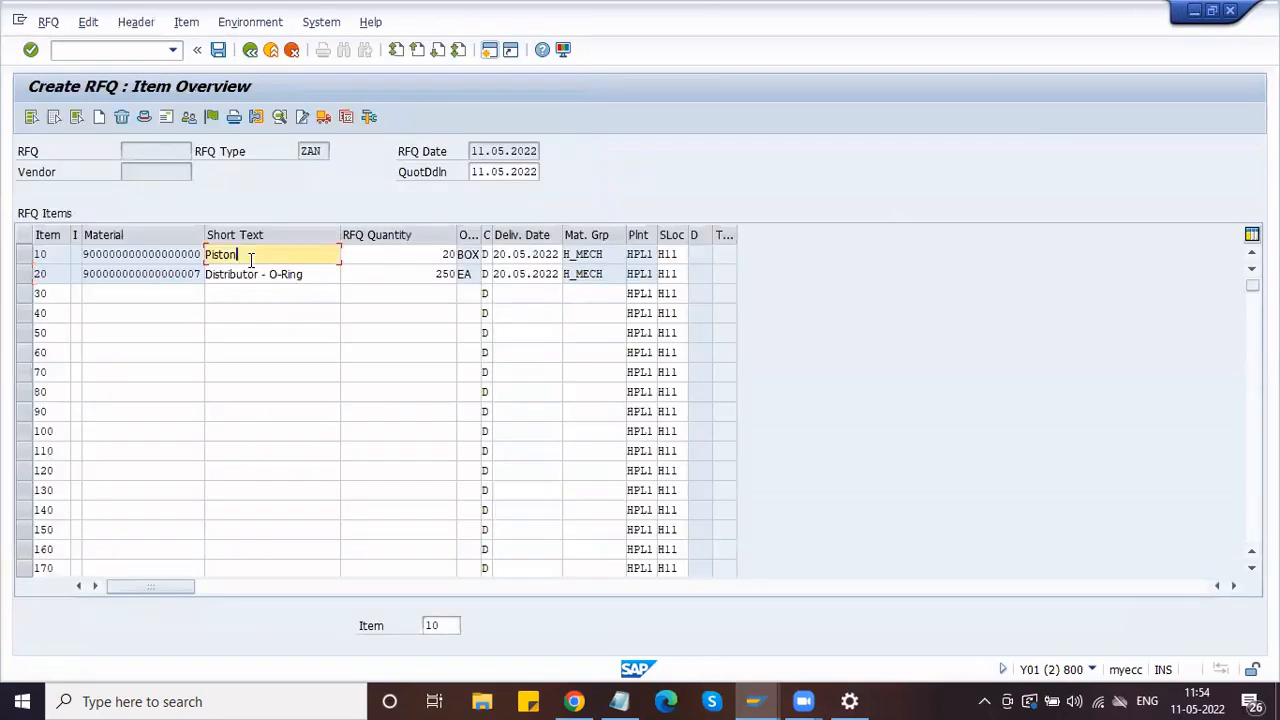
Step: Check item 10's Piston quantity of 20, then restore the Change Material window and go Back
left_click(50, 257)
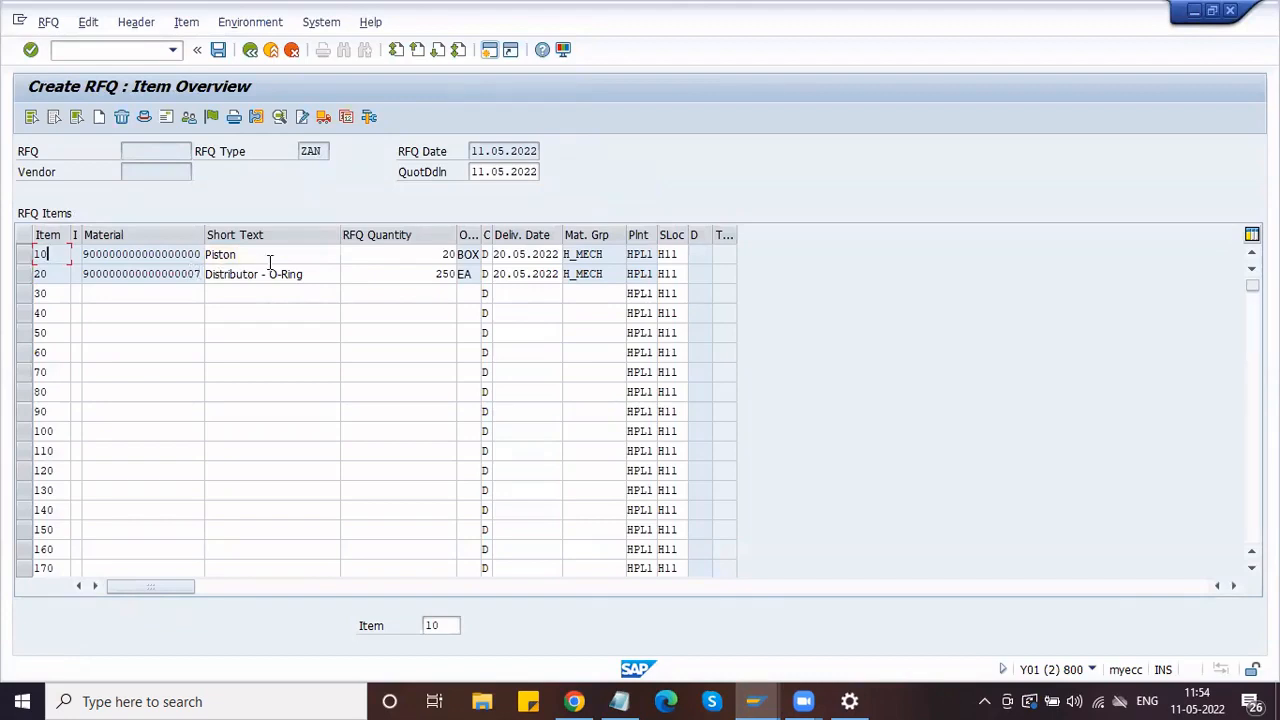
left_click(391, 257)
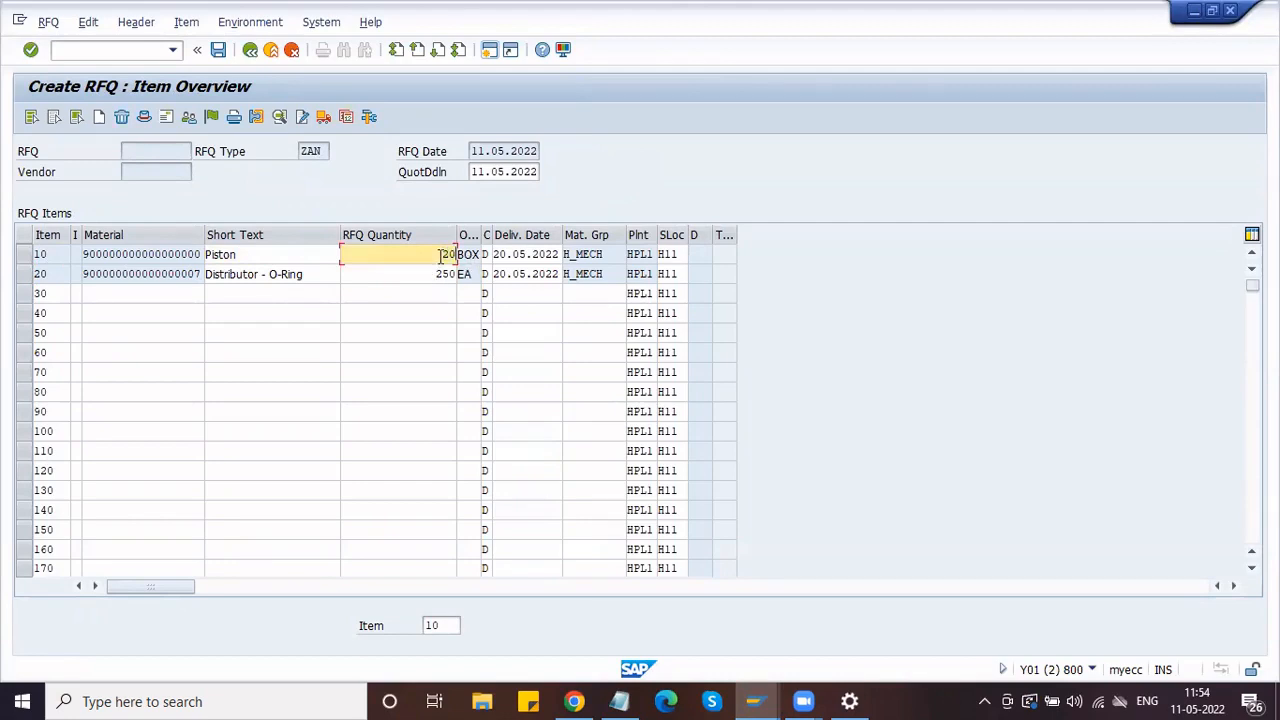
left_click(754, 699)
left_click(1138, 589)
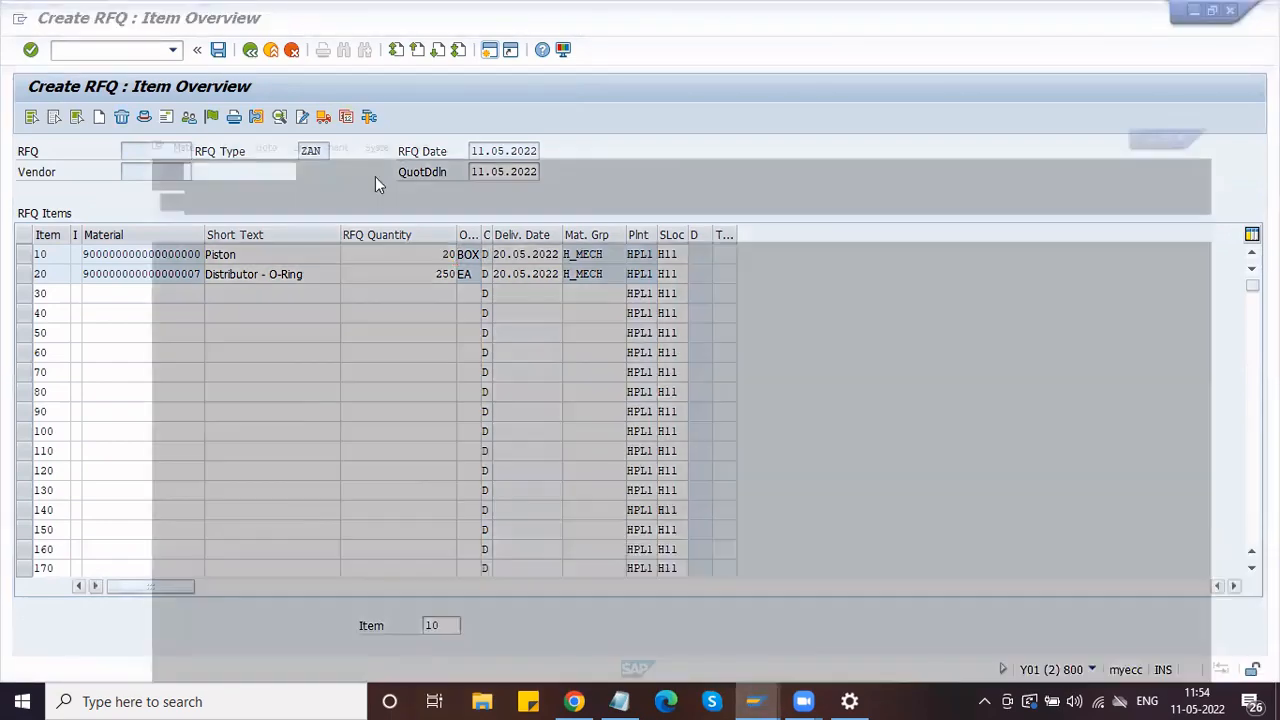
left_click(249, 50)
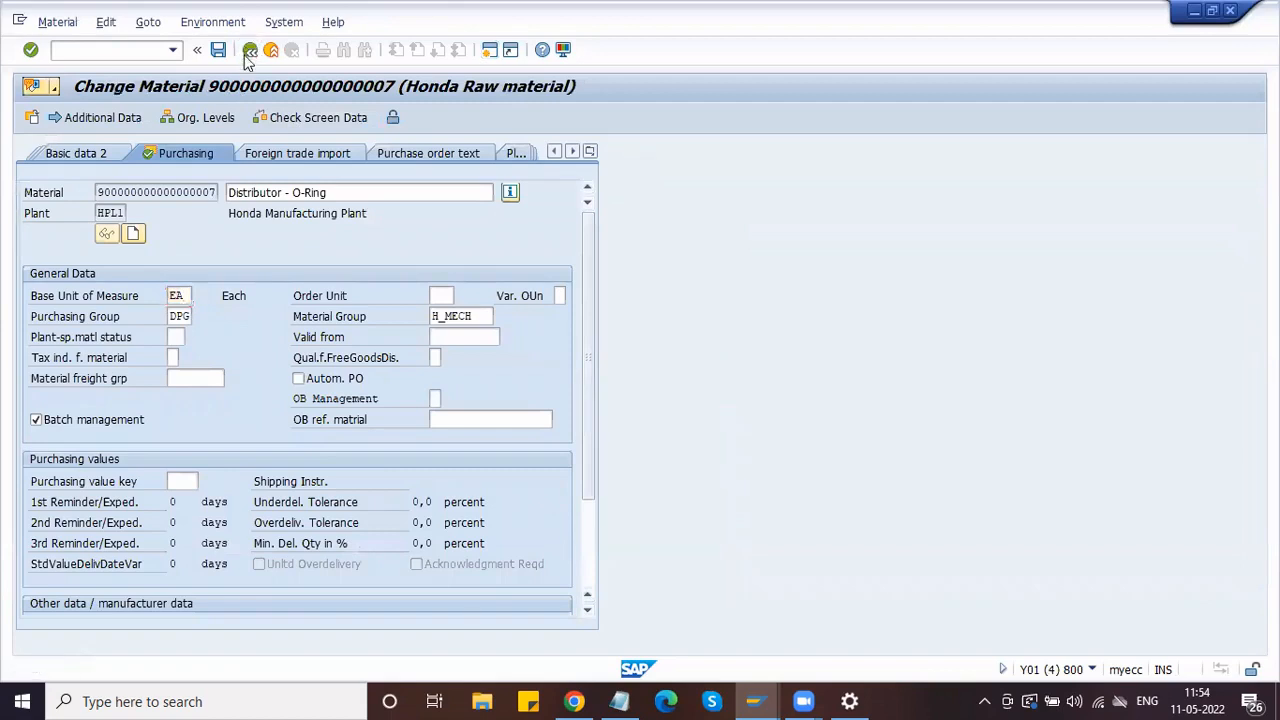
Step: Exit without saving and reopen the Piston material's Purchasing view at plant HPL1
left_click(334, 388)
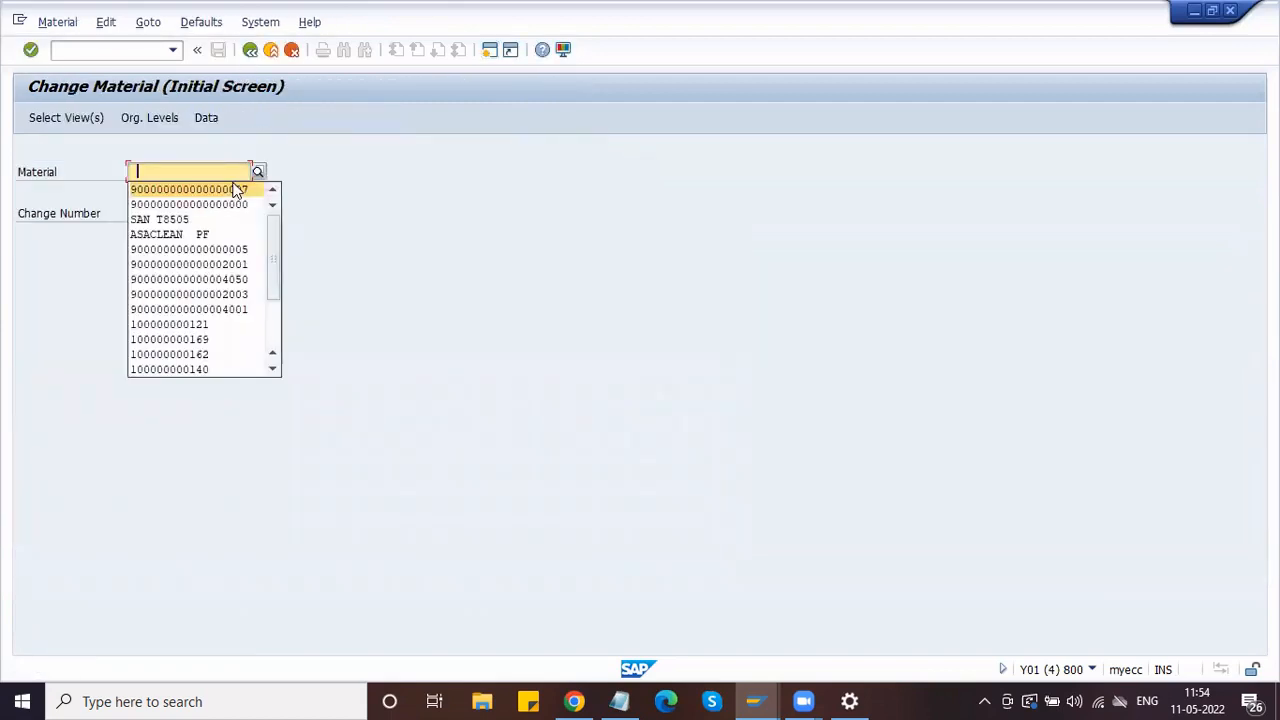
key("Down")
key("Return")
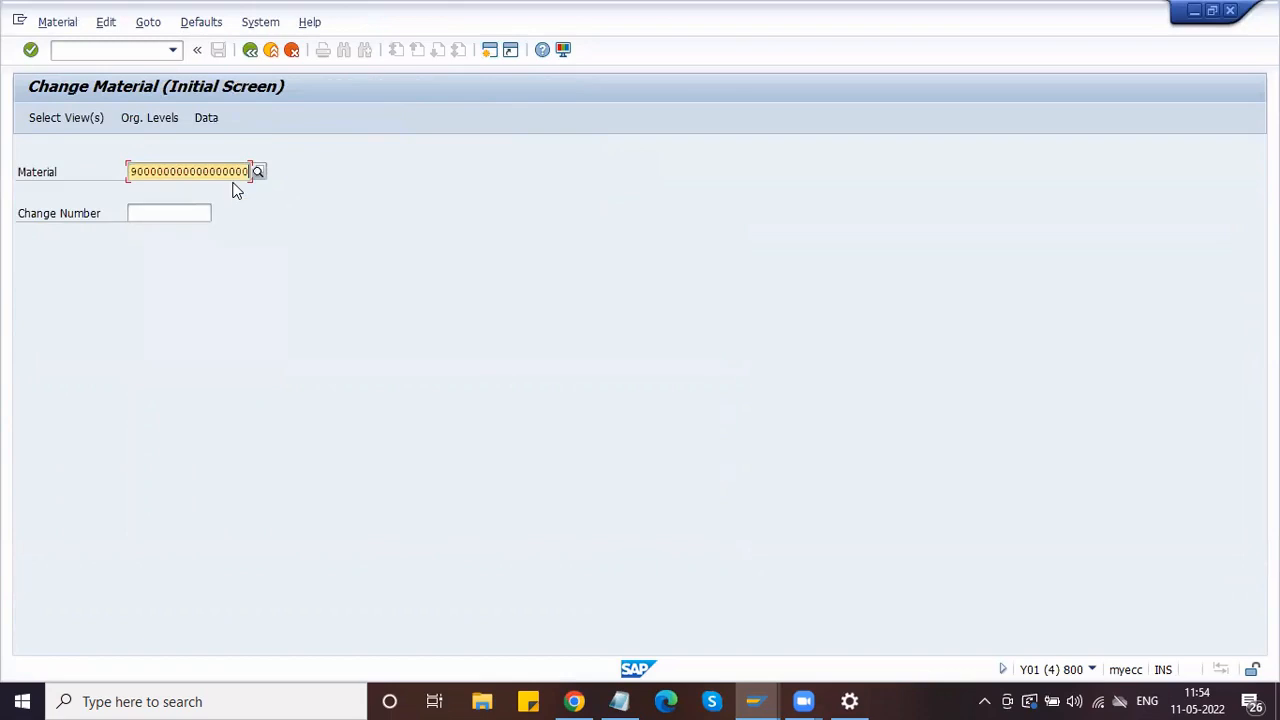
key("Return")
left_click(283, 286)
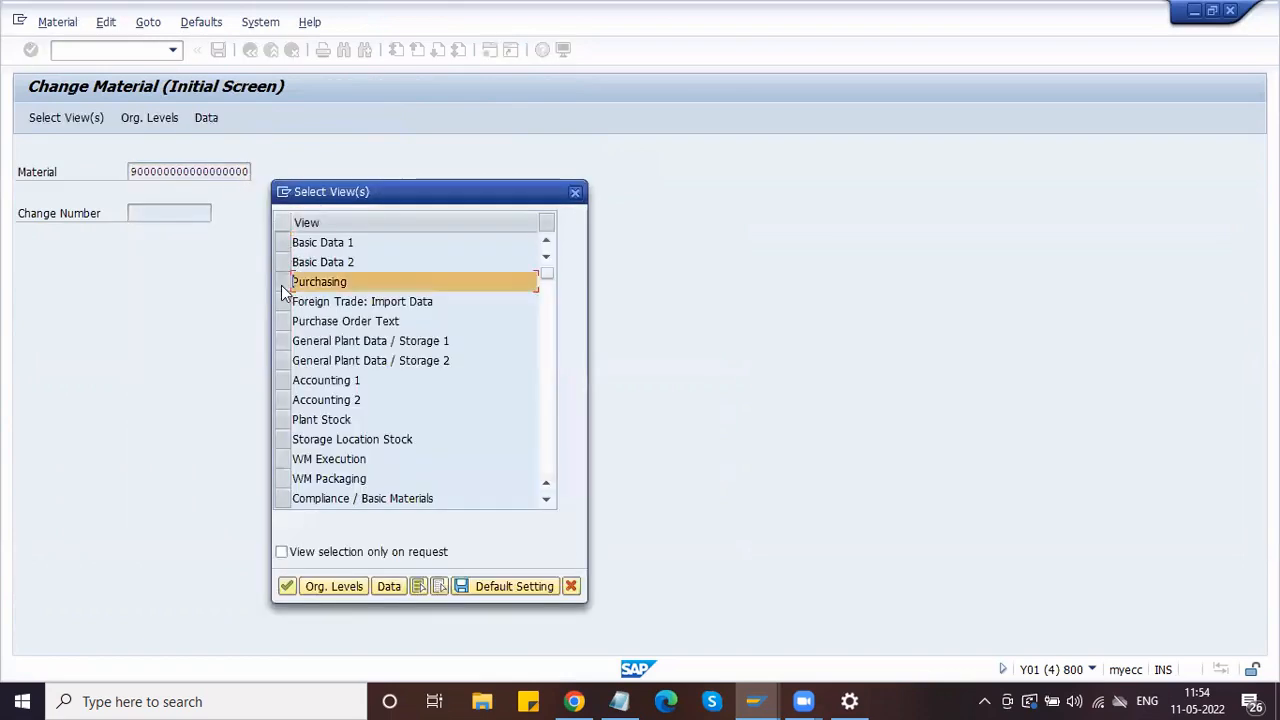
key("Return")
key("Down")
key("Return")
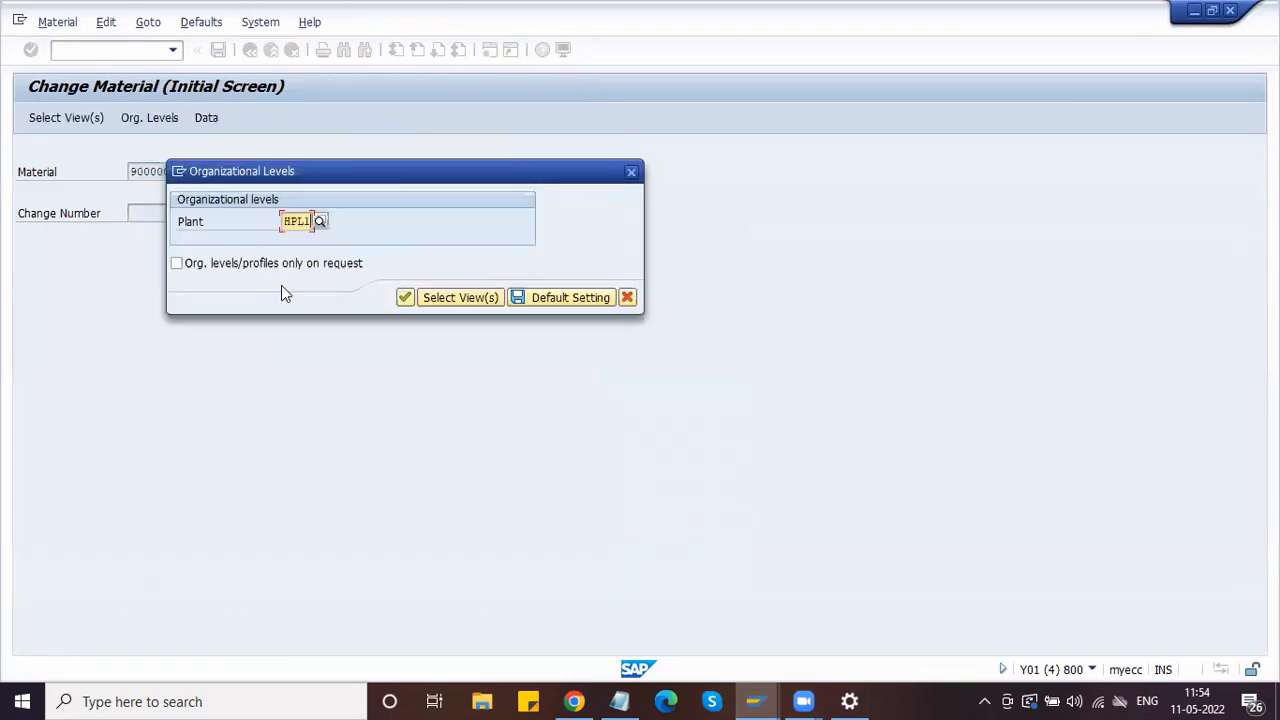
key("Return")
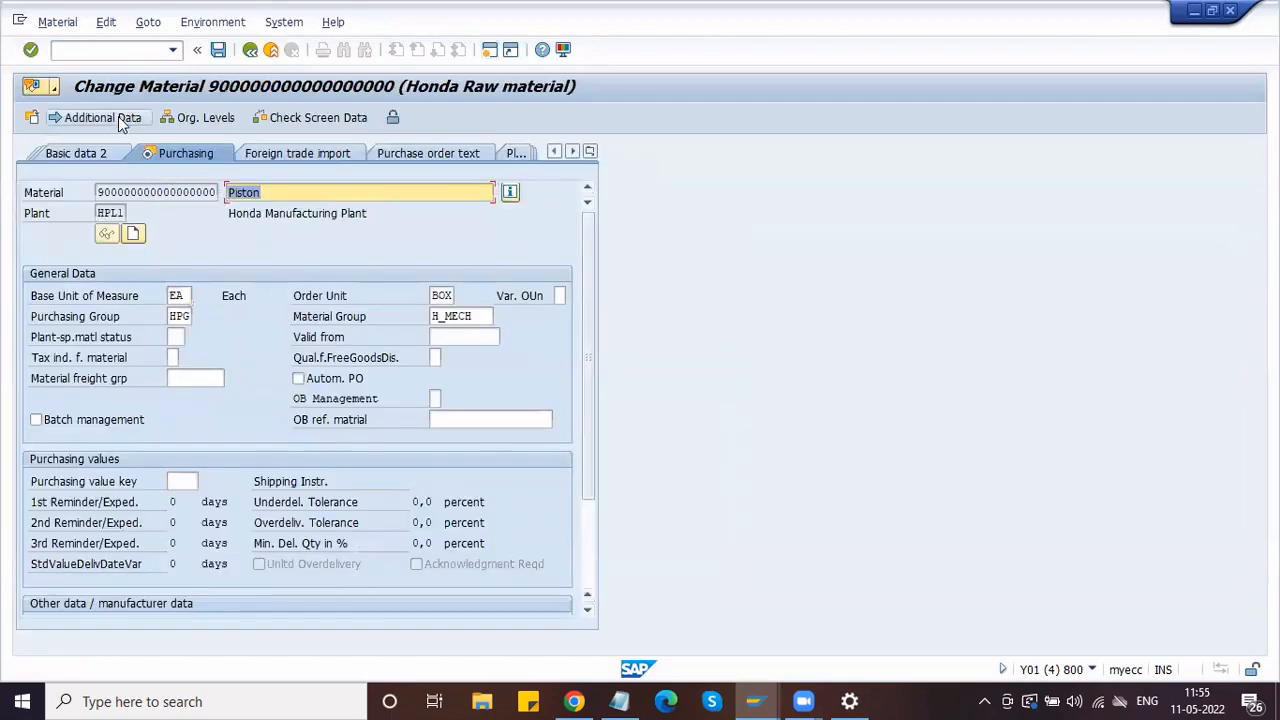
Step: Verify in Additional Data's units of measure that 1 BOX equals 10 EA, then close the window
left_click(120, 118)
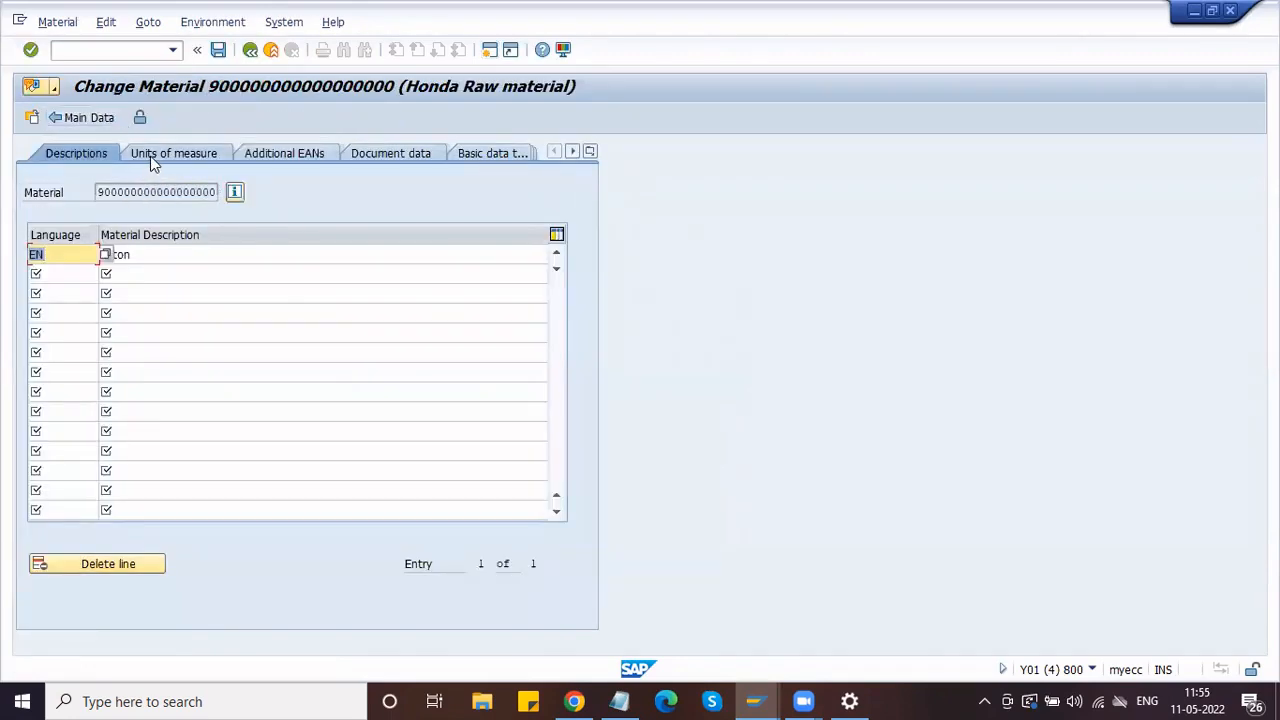
left_click(152, 160)
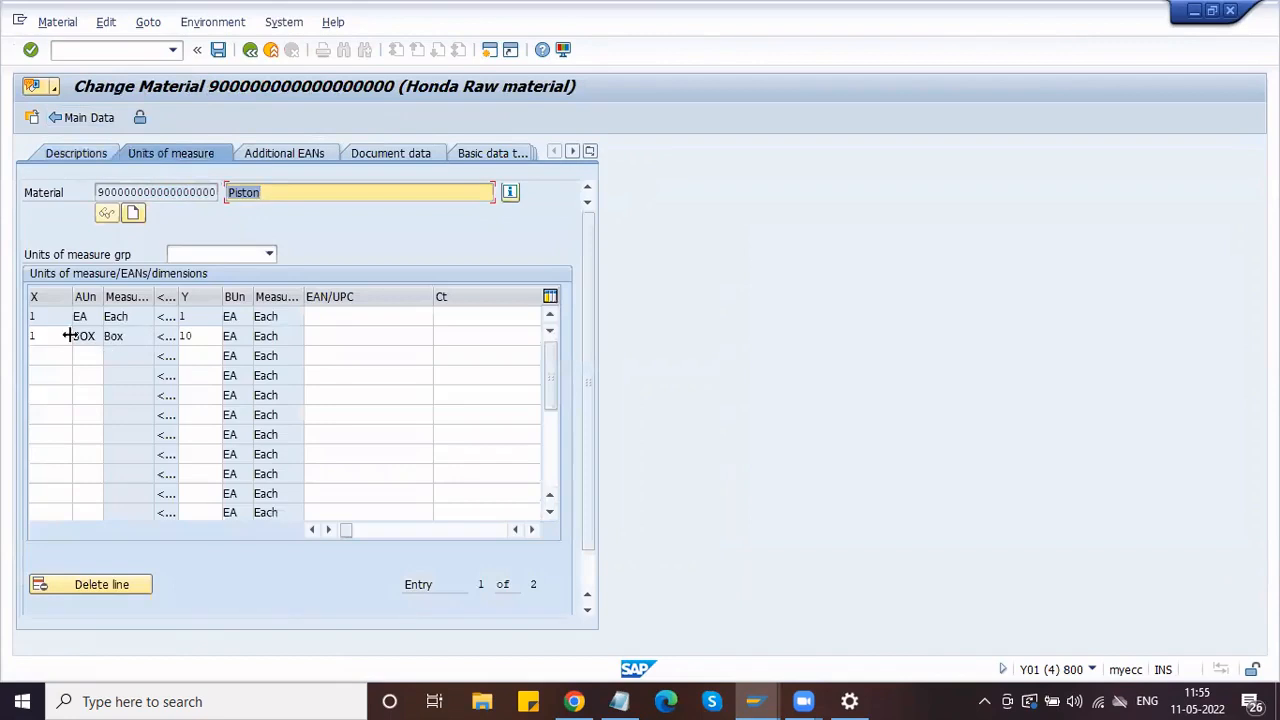
left_click(68, 336)
left_click(197, 336)
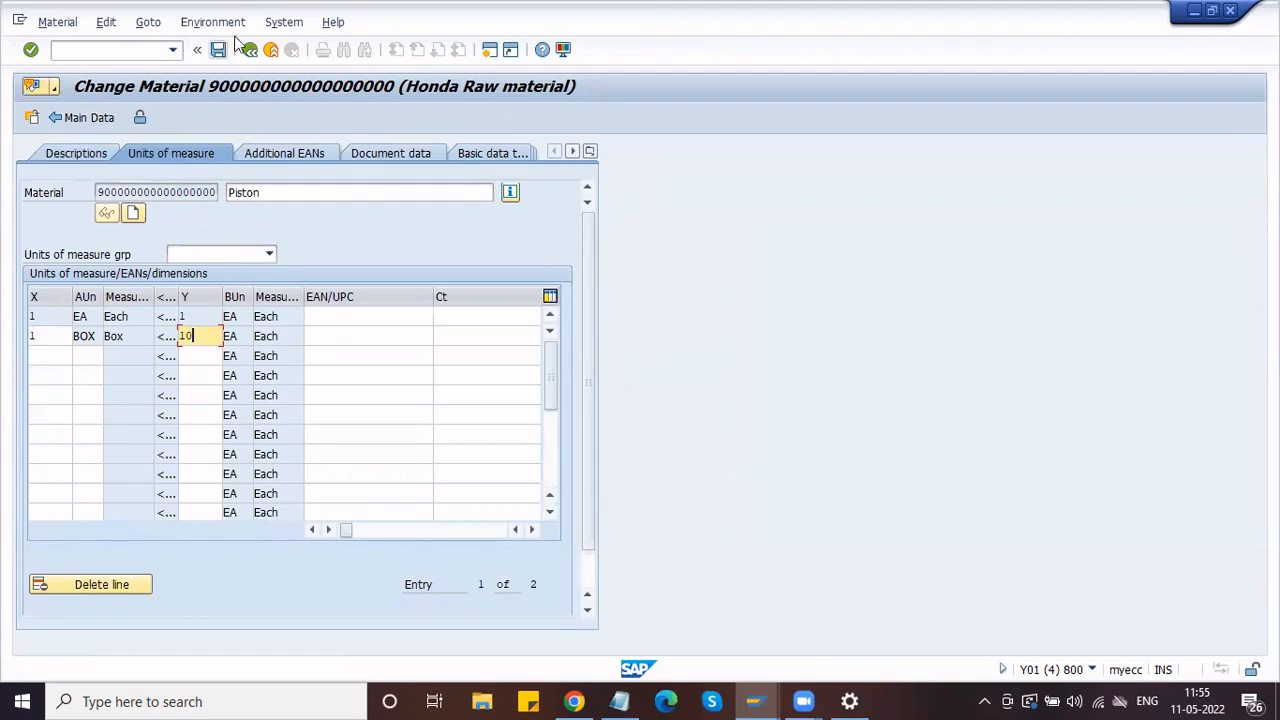
left_click(1232, 11)
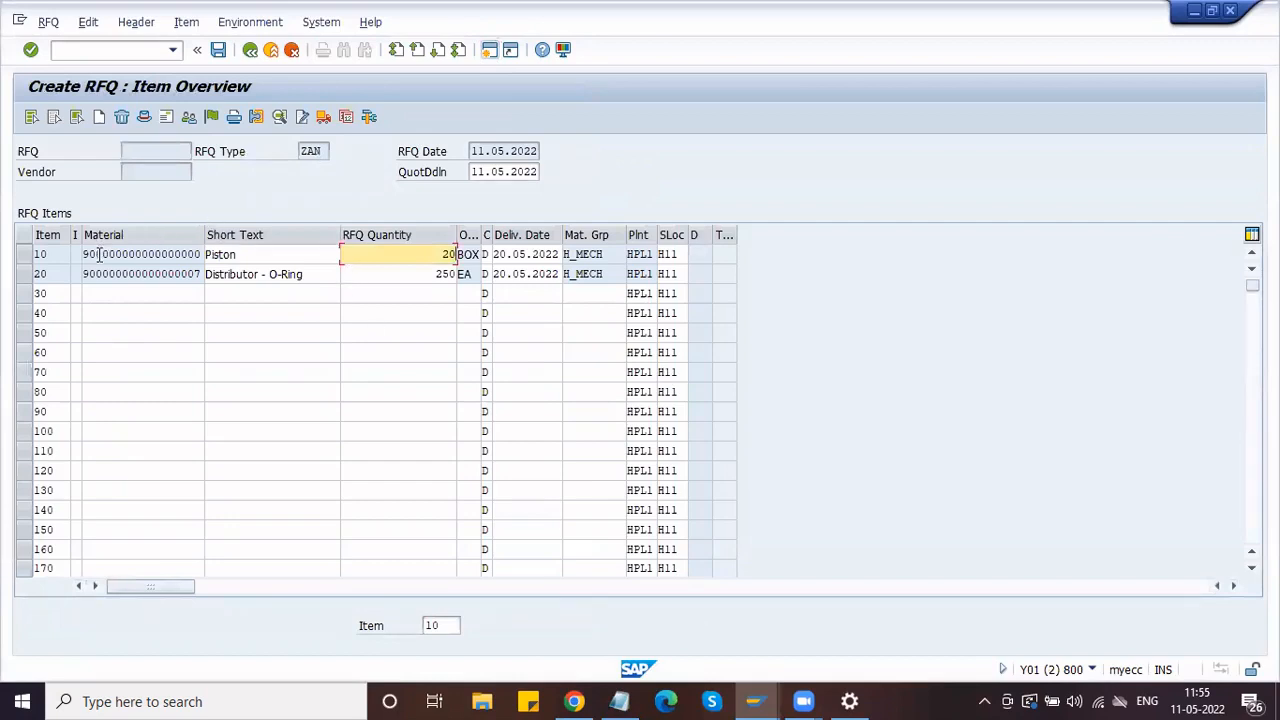
Step: Show the RFQ's Vendor Address screen and bring up the vendor account search help
left_click(167, 117)
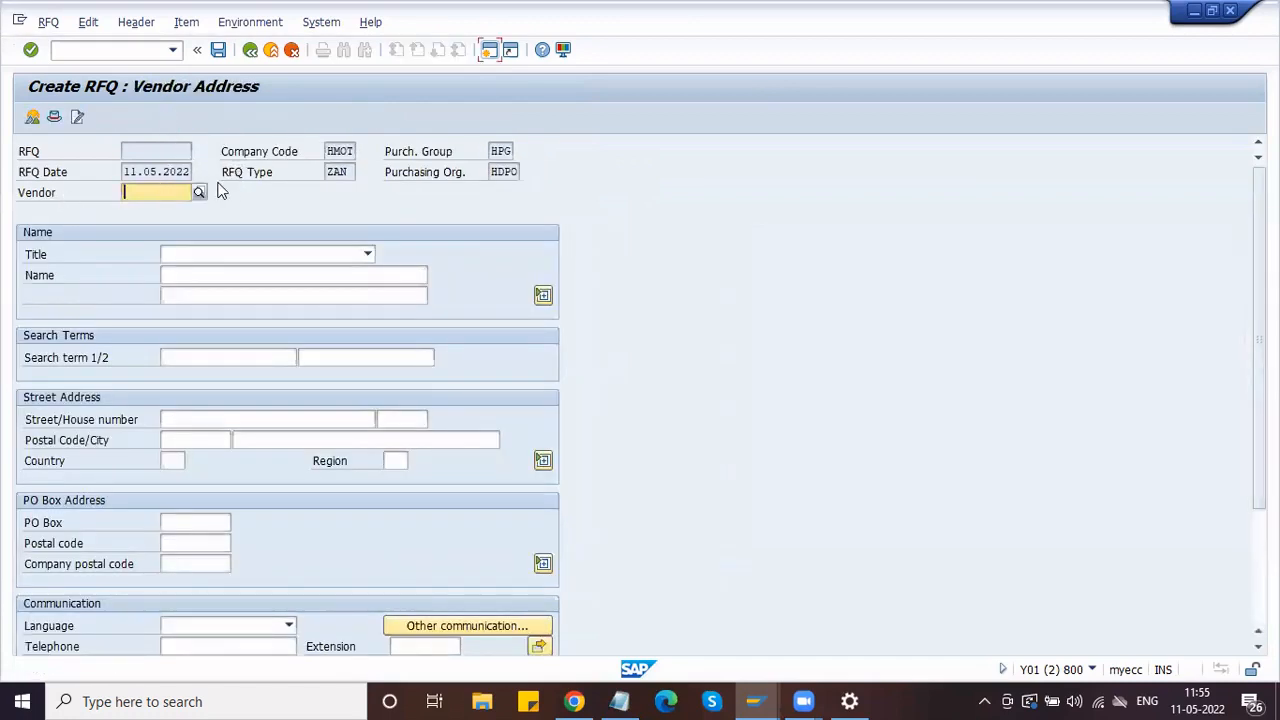
left_click(199, 189)
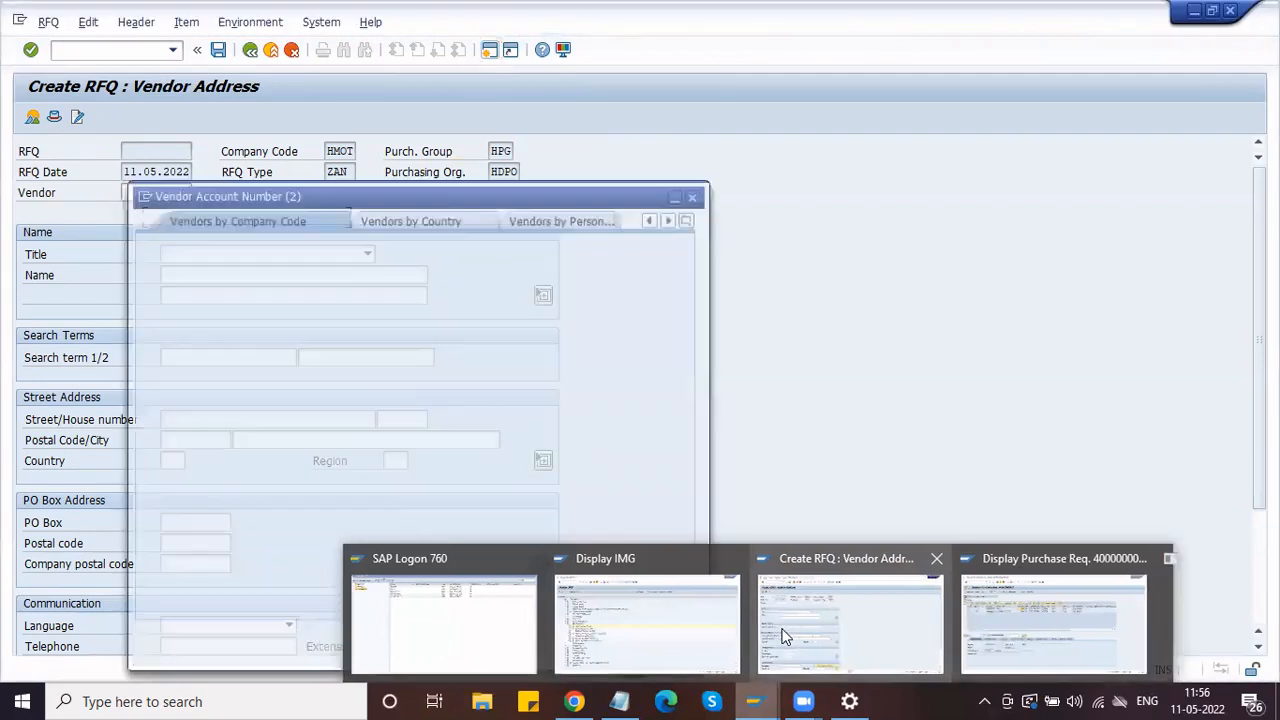
Step: Pick Bosch Ltd from the HMOT vendor search and save its RFQ despite the missing output message
left_click(308, 417)
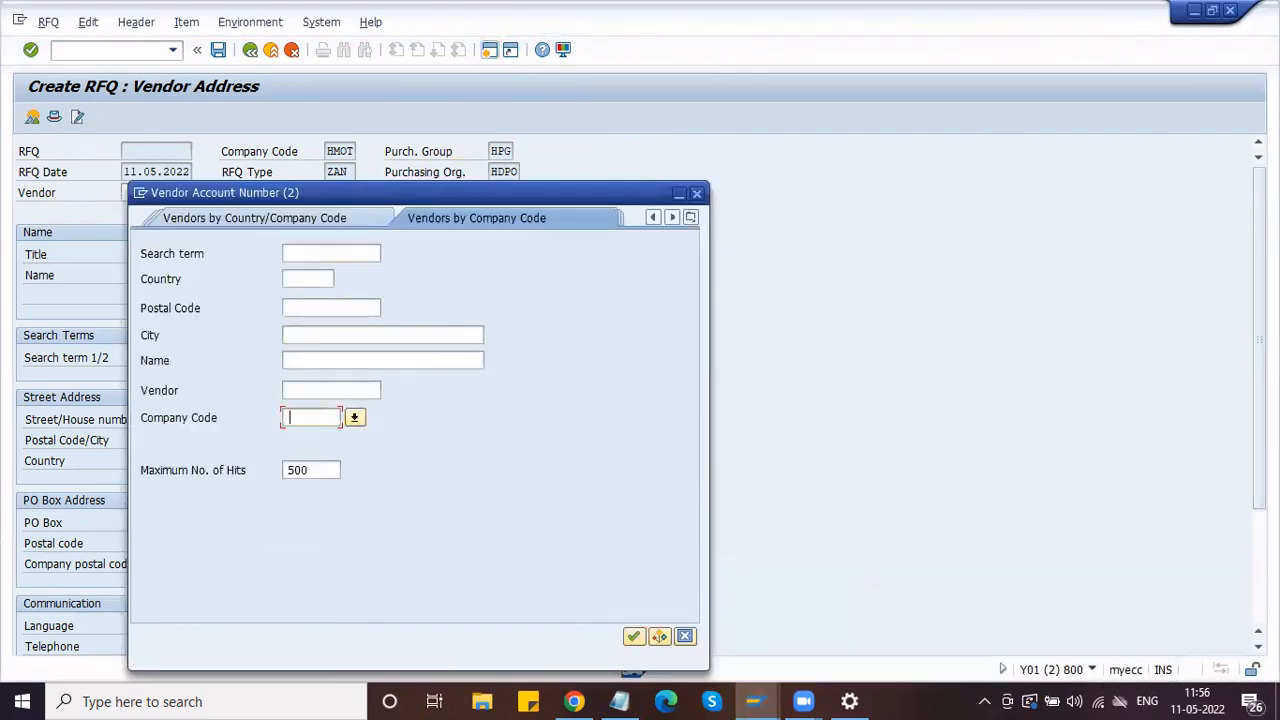
type("HMOT")
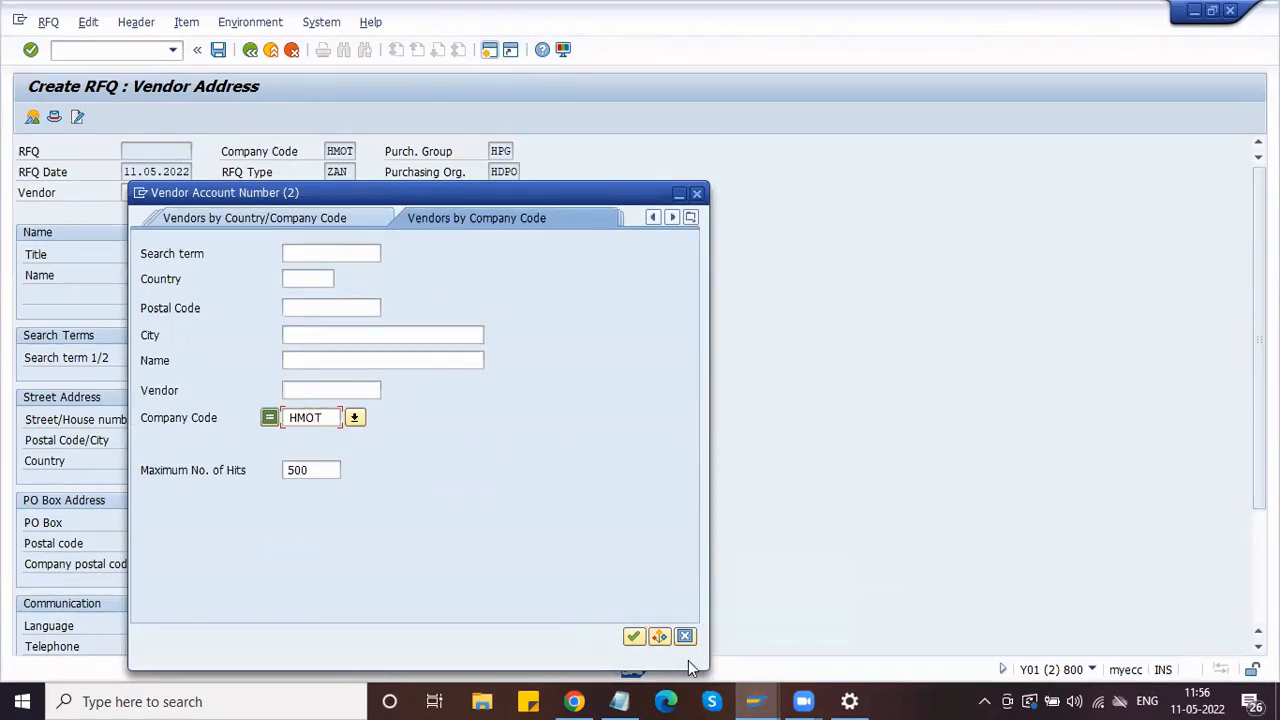
left_click(634, 637)
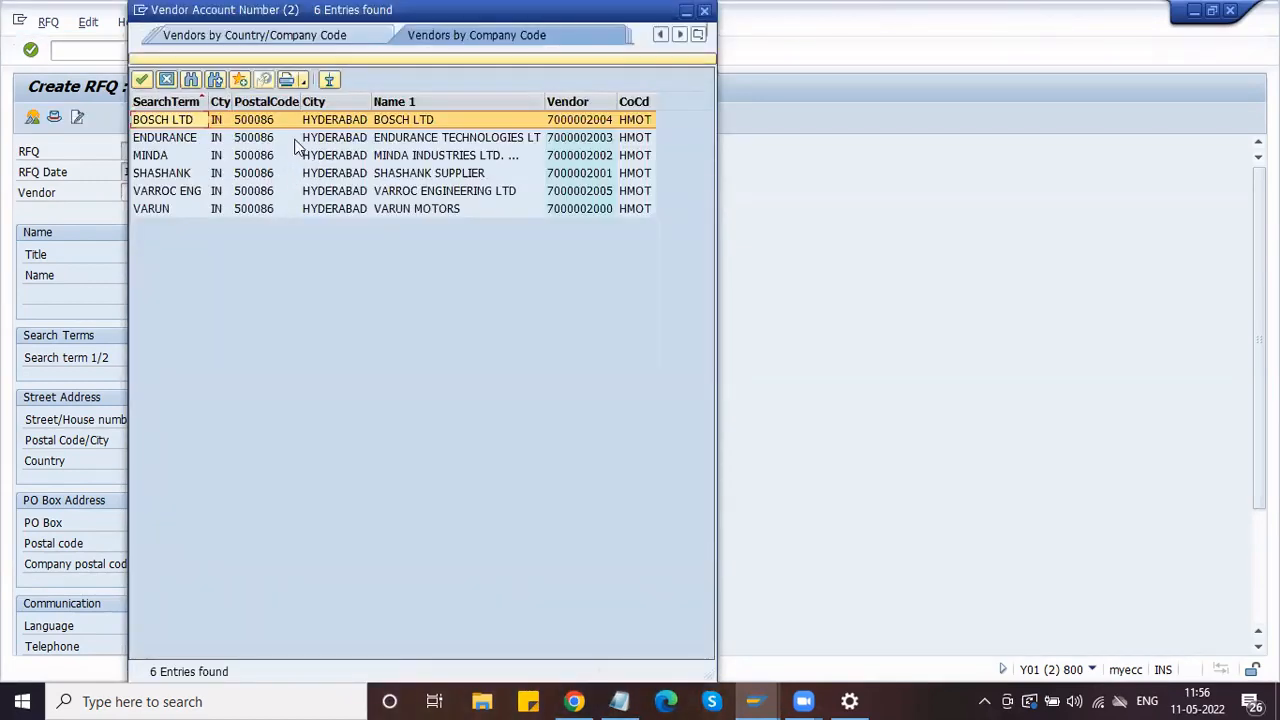
left_click(141, 80)
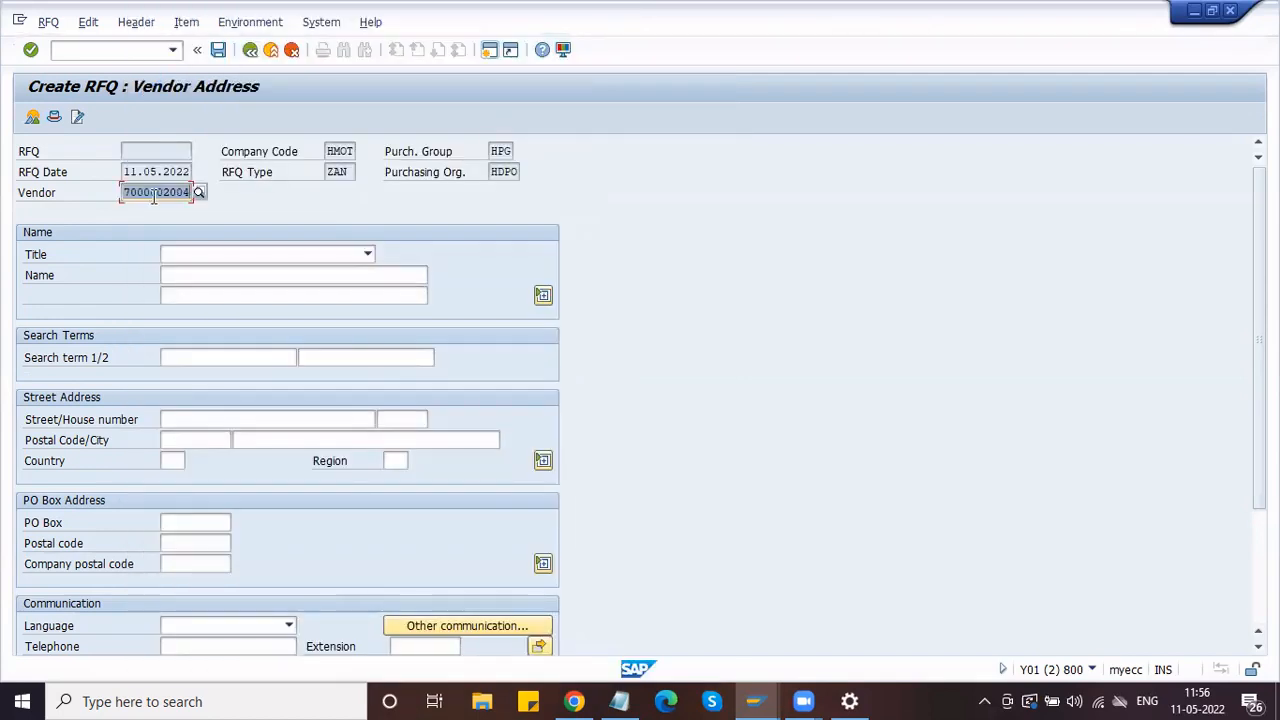
key("Return")
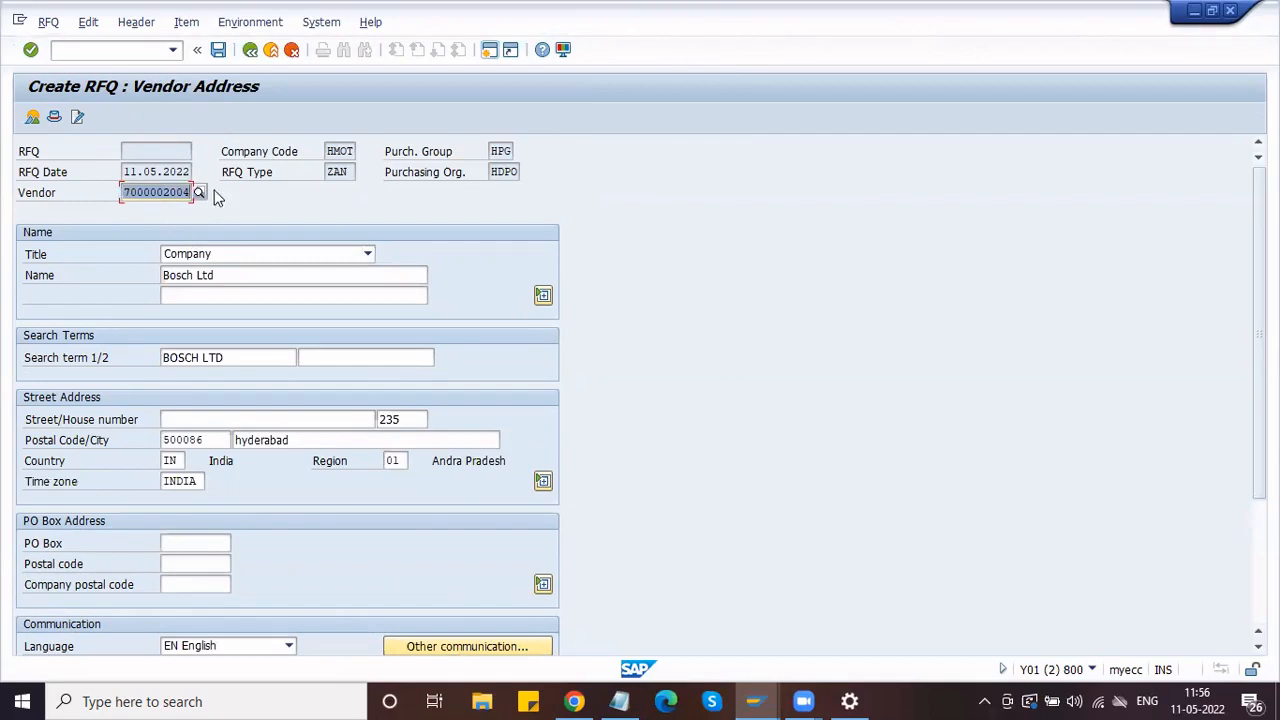
left_click(218, 50)
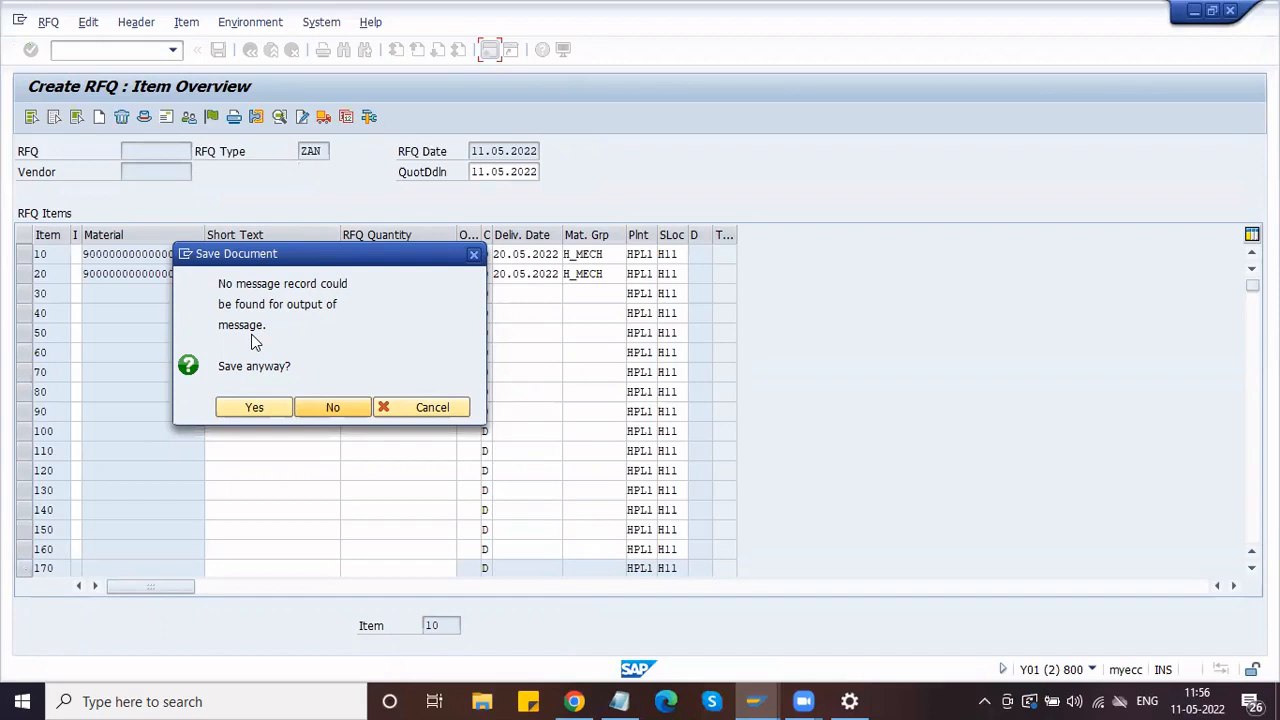
left_click(250, 408)
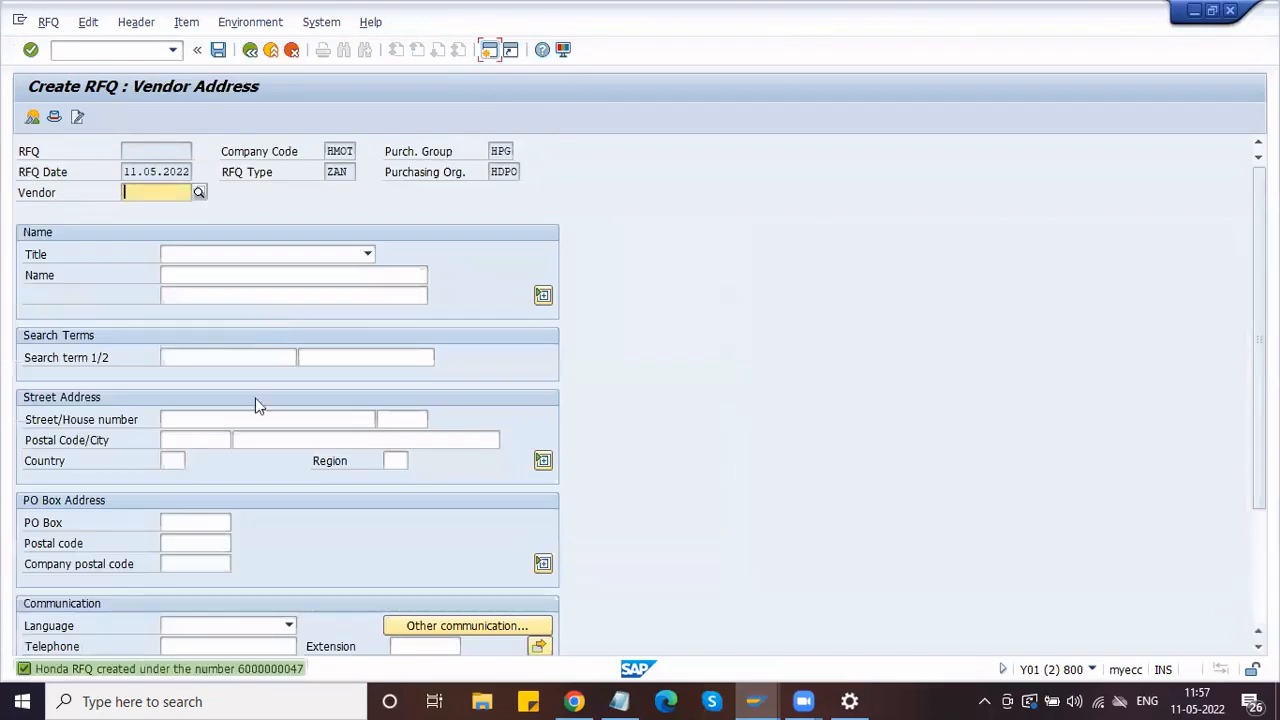
Step: Choose Endurance Technologies Ltd. from the HMOT vendor search and save its RFQ anyway
left_click(198, 194)
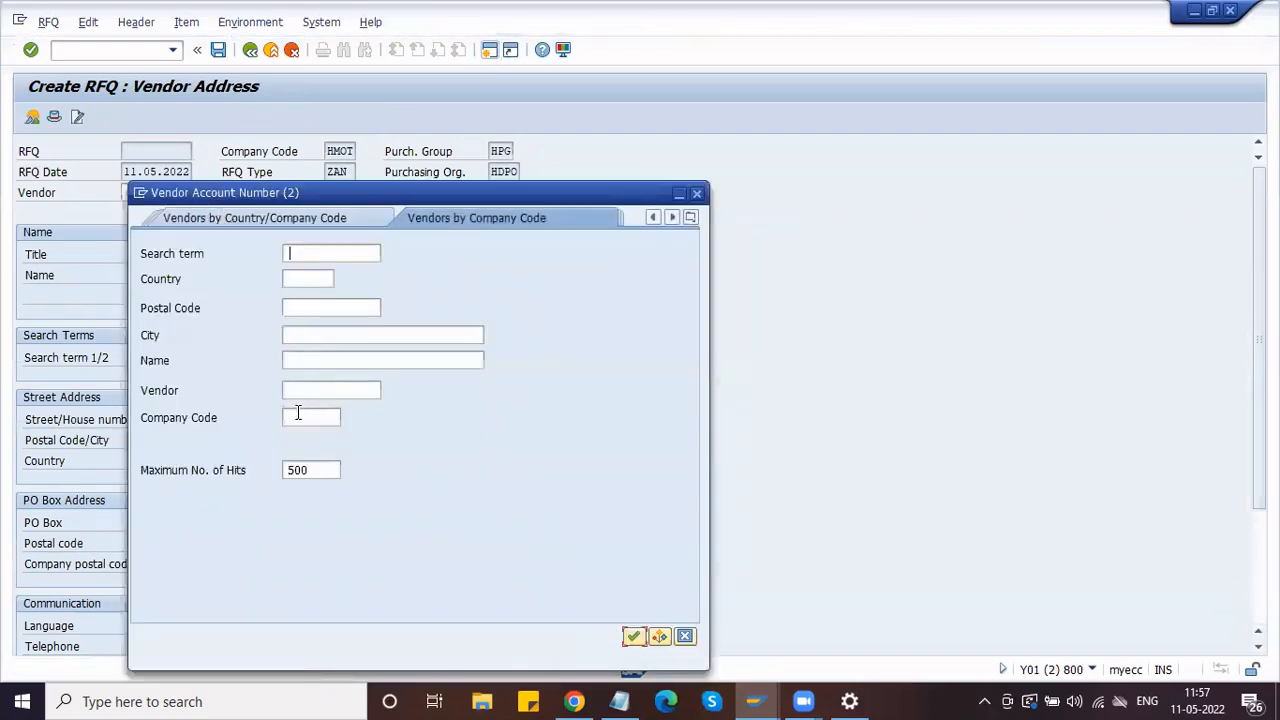
left_click(297, 417)
type("HMOT")
key("Return")
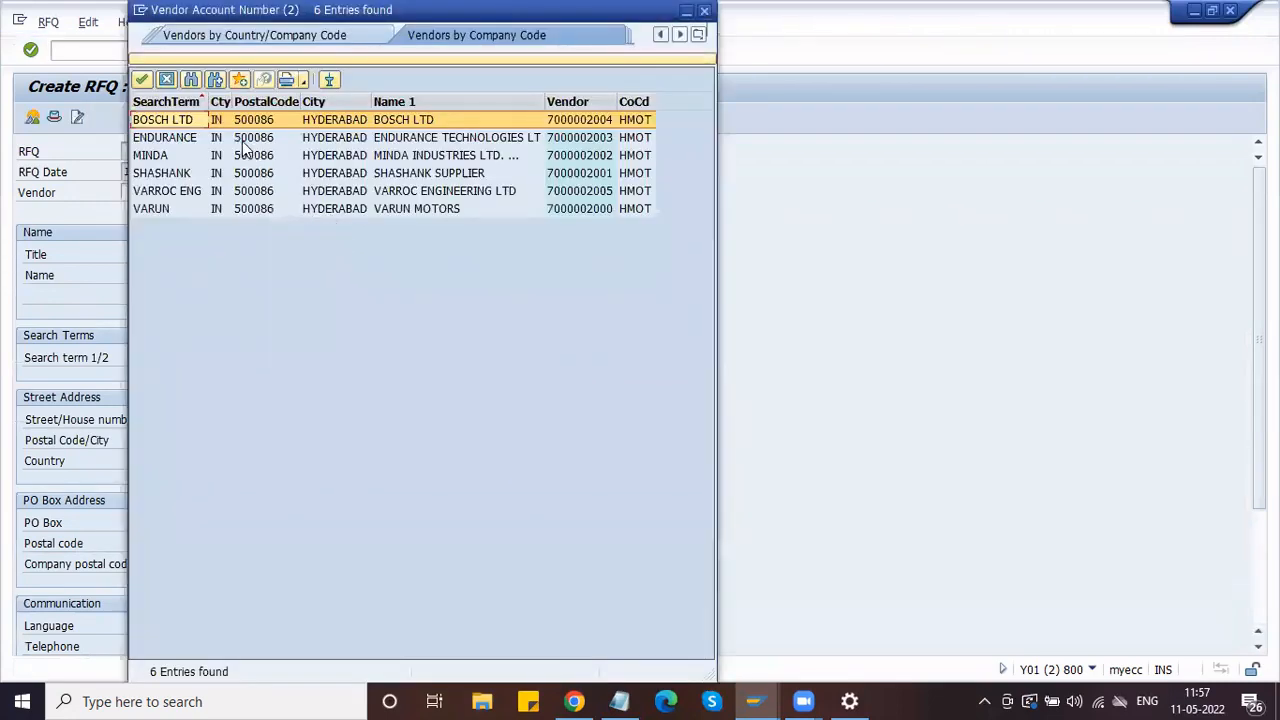
left_click(243, 144)
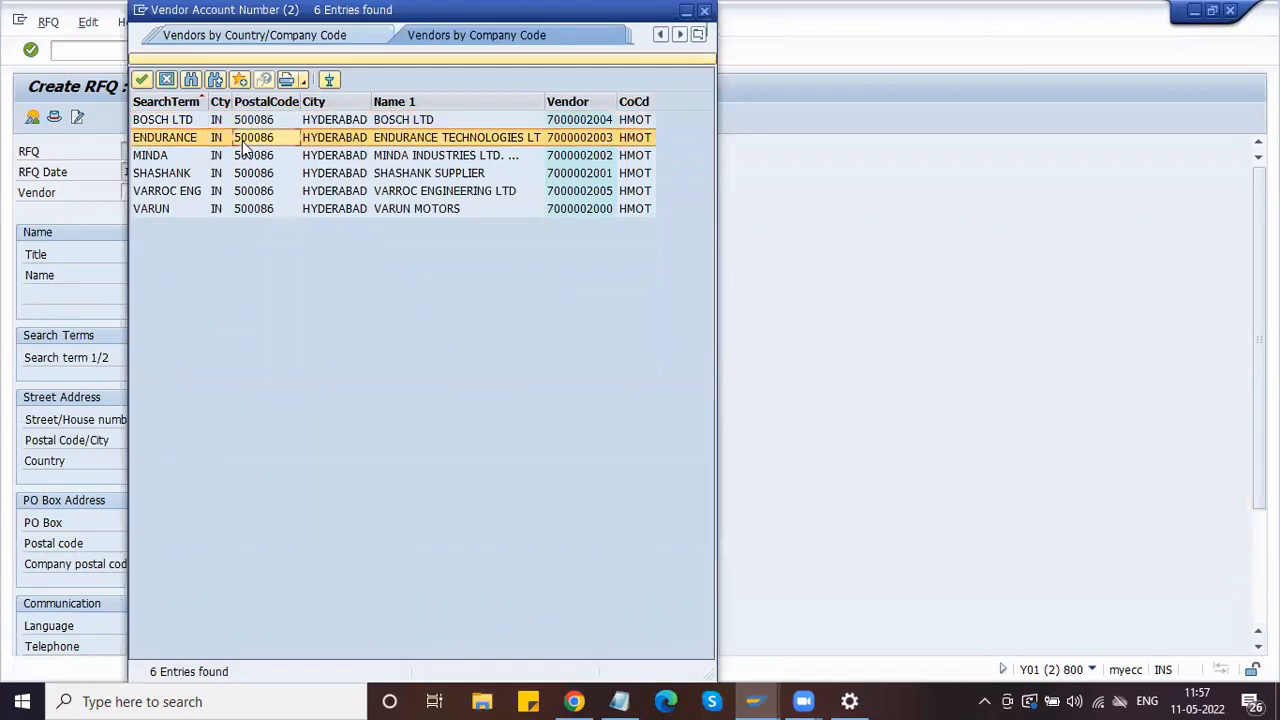
left_click(141, 80)
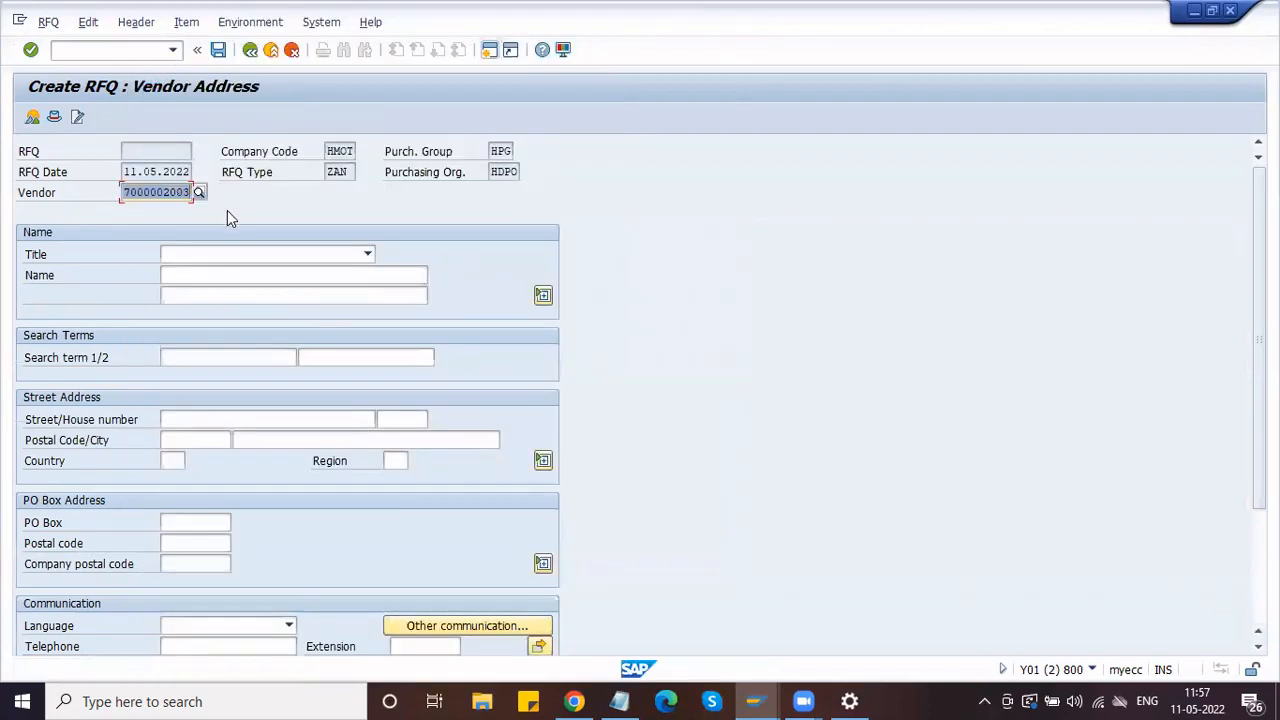
key("Return")
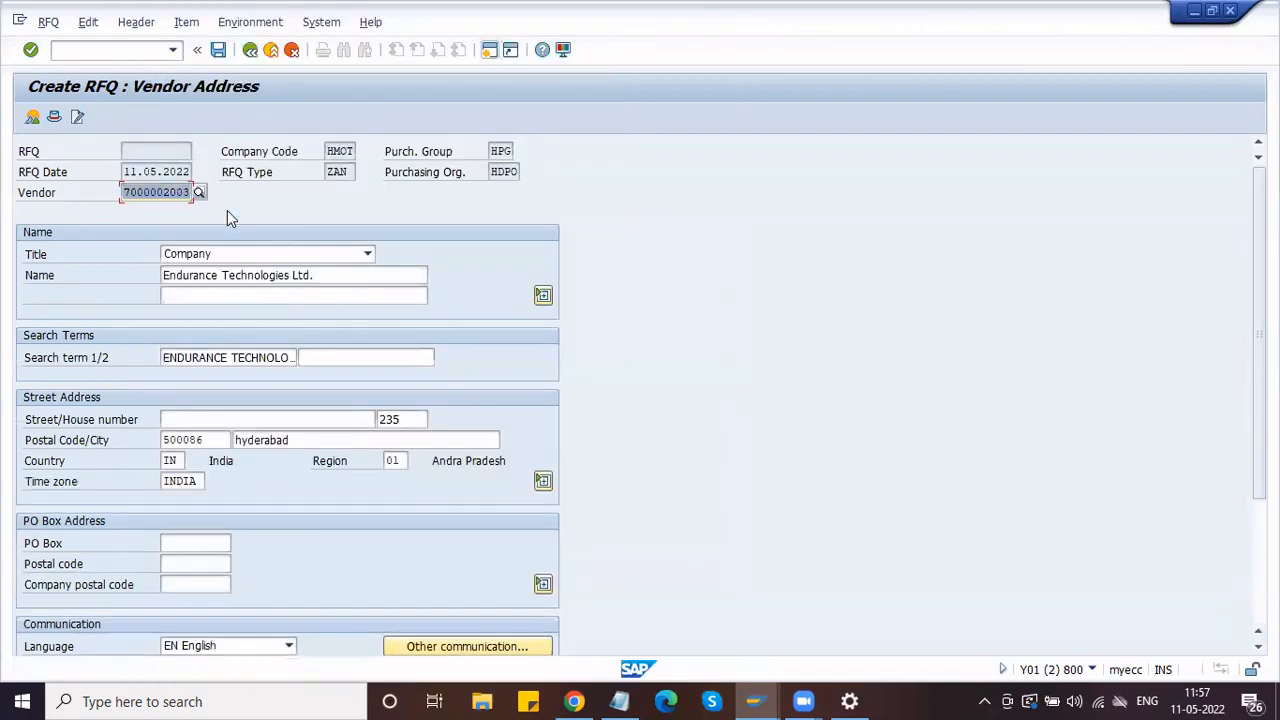
left_click(219, 50)
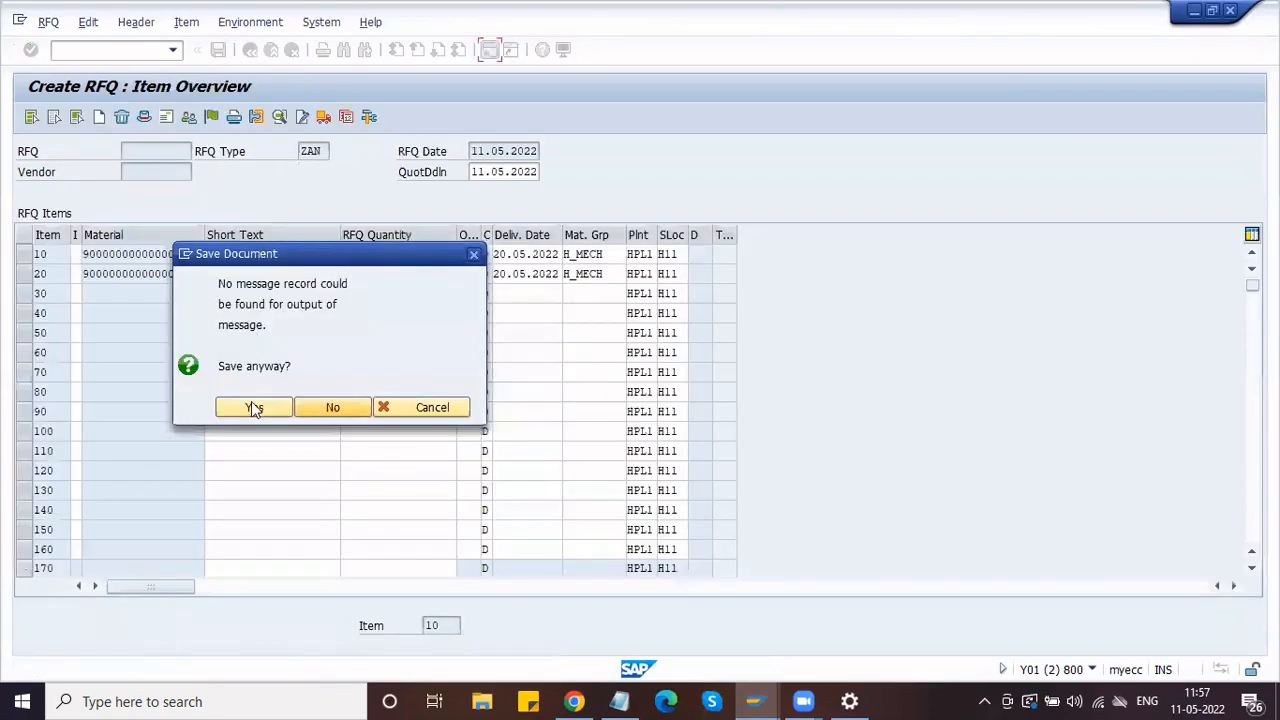
left_click(251, 406)
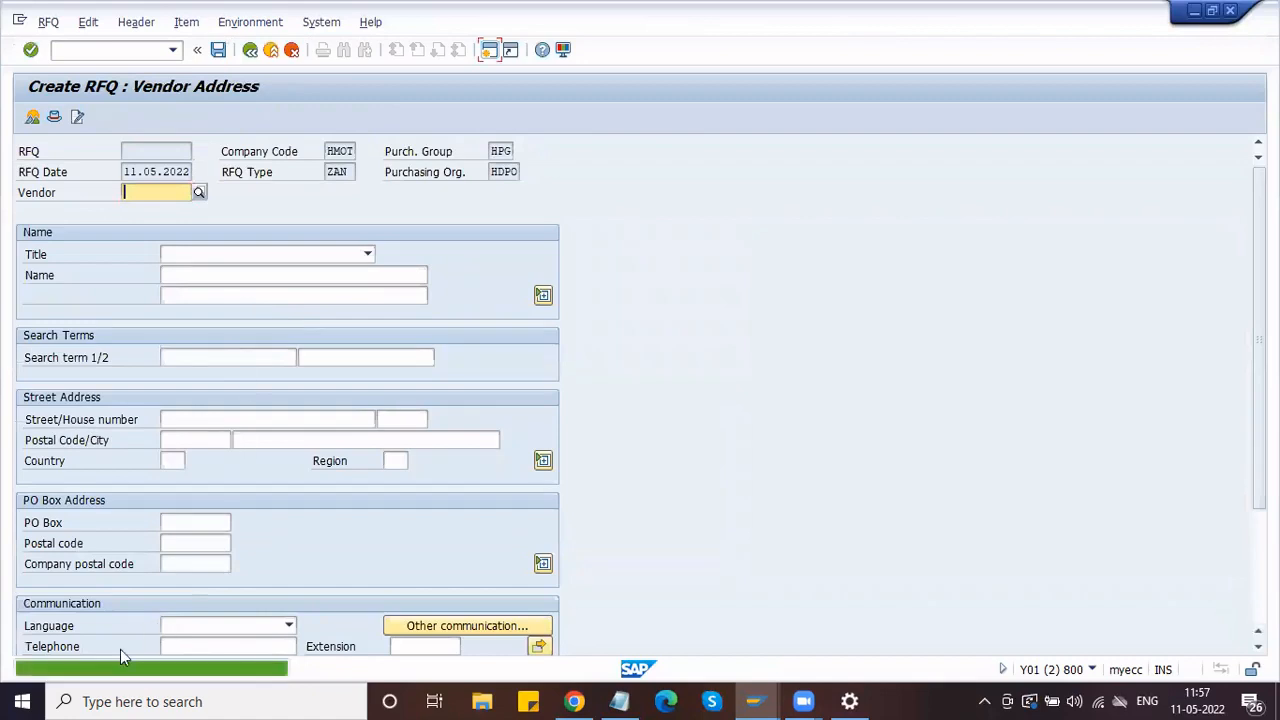
Step: Take Minda Industries from the HMOT vendor search and save its RFQ despite the output warning
left_click(199, 193)
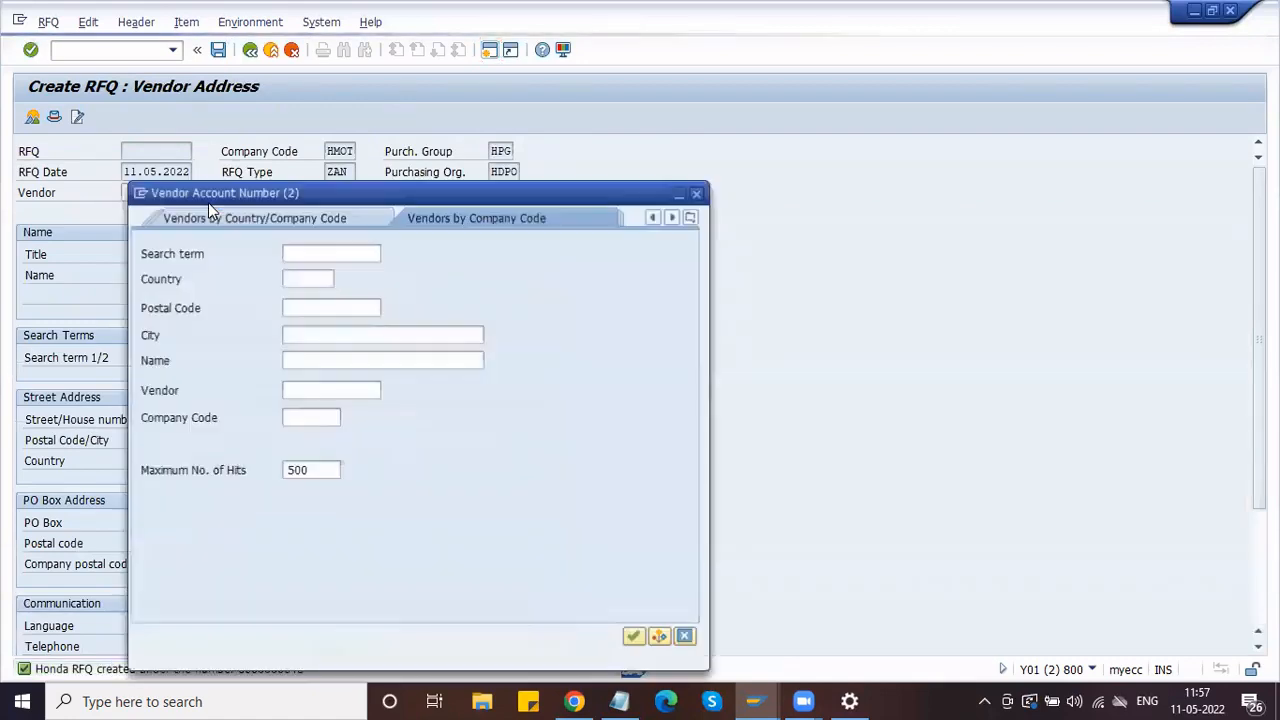
left_click(314, 418)
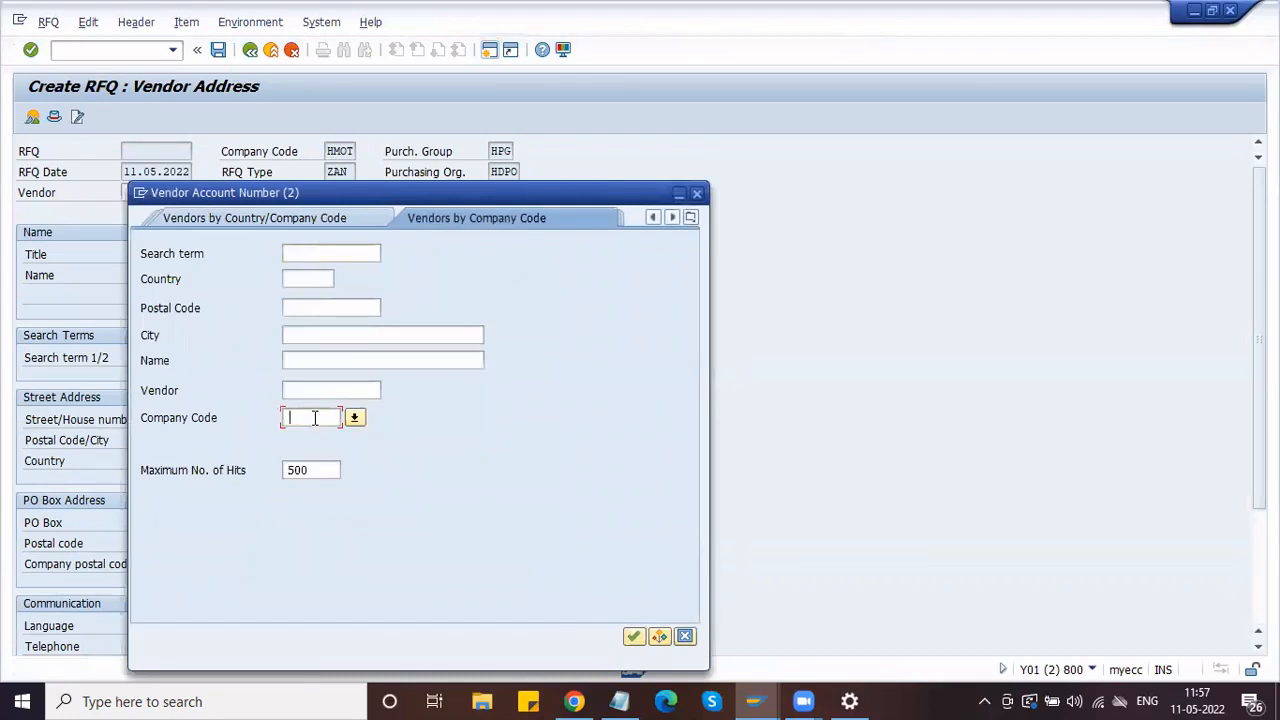
type("H")
key("BackSpace")
type("HMOT")
left_click(312, 417)
key("Return")
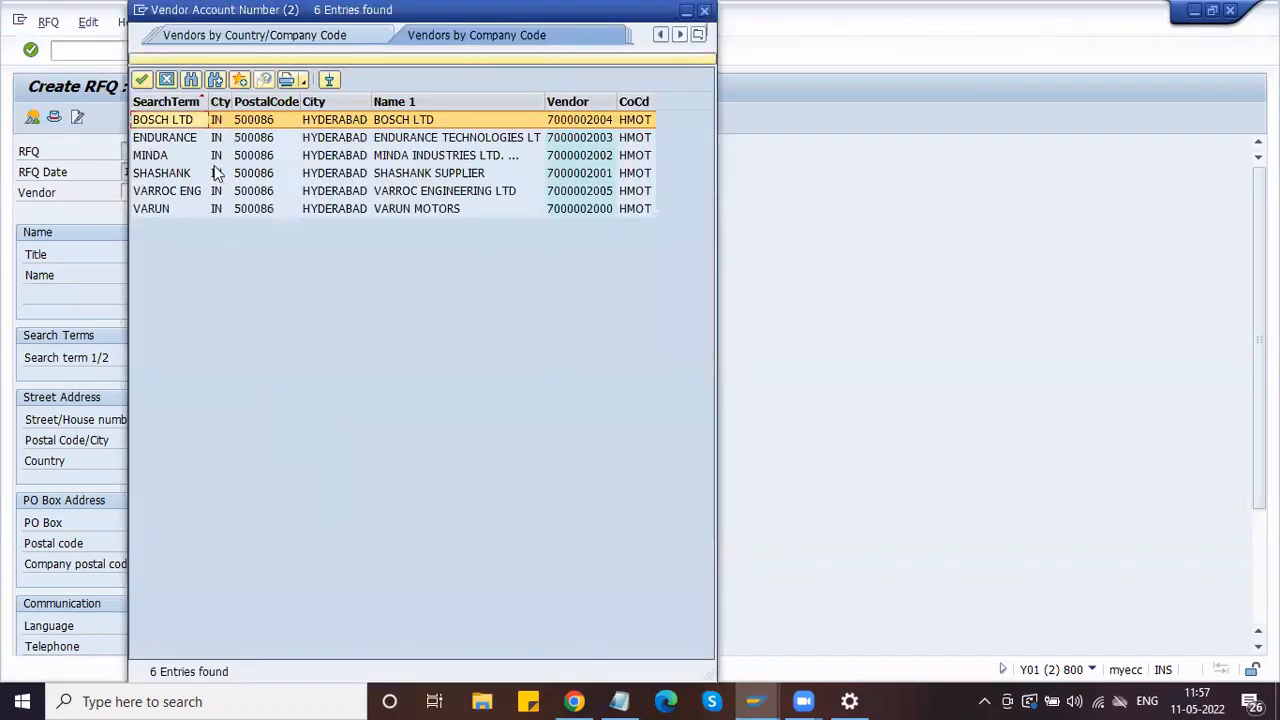
double_click(216, 160)
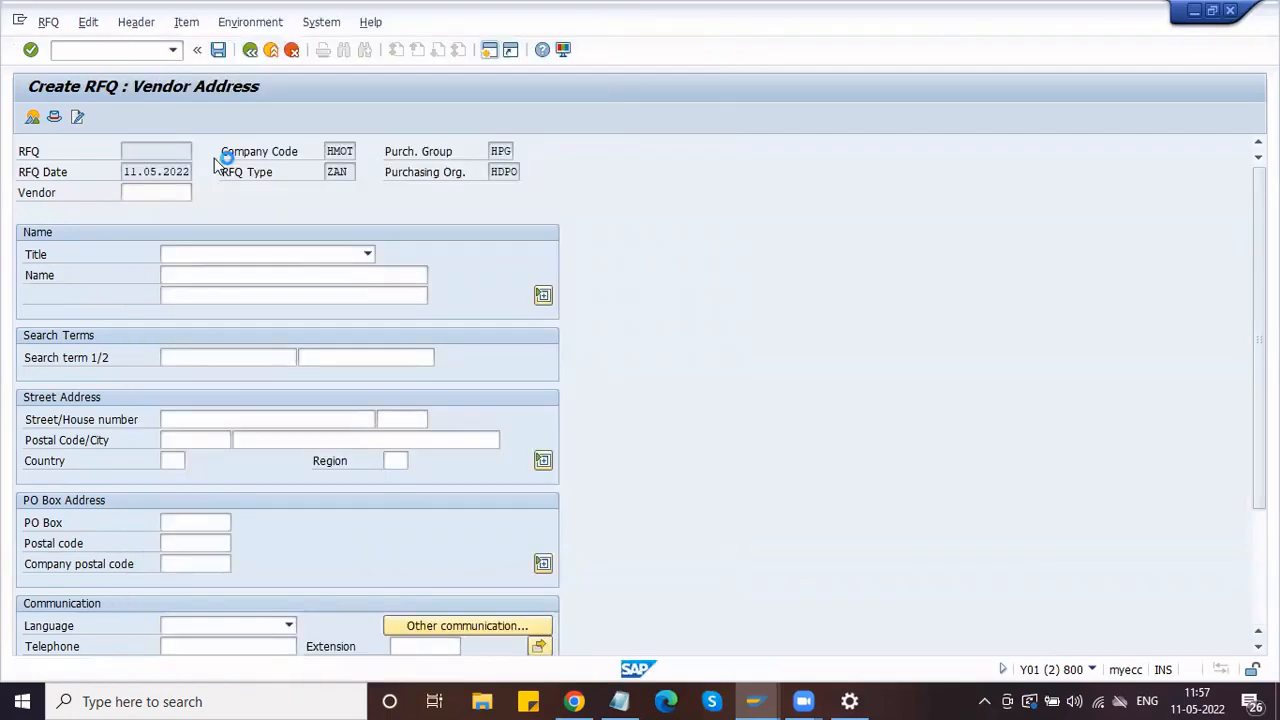
key("Return")
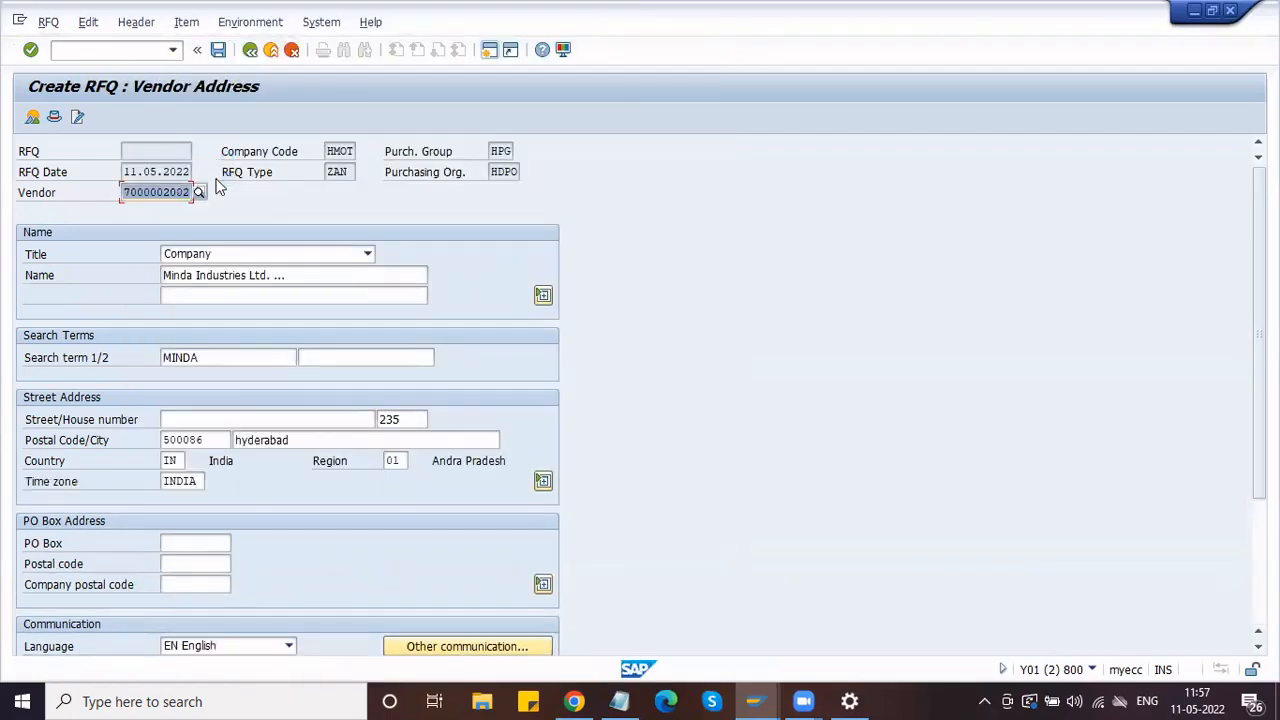
left_click(219, 51)
left_click(253, 408)
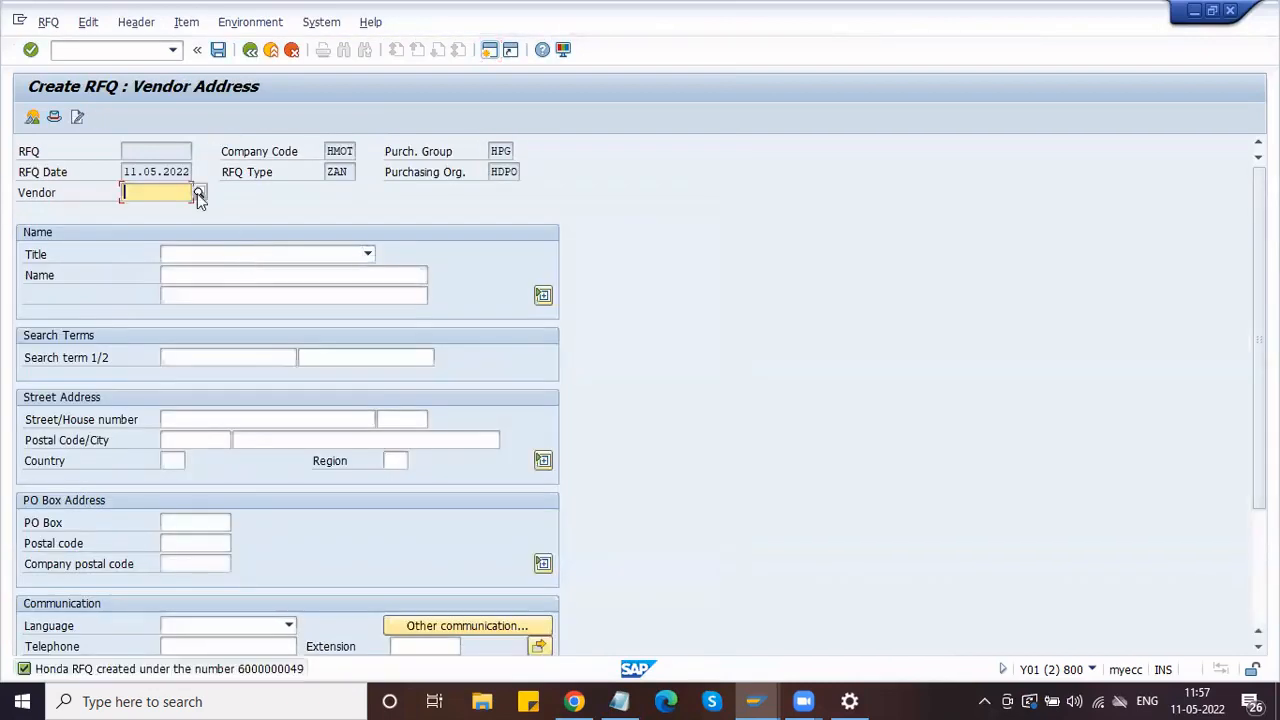
Step: Take Varun Motors from the HMOT vendor search and save its RFQ anyway
left_click(199, 194)
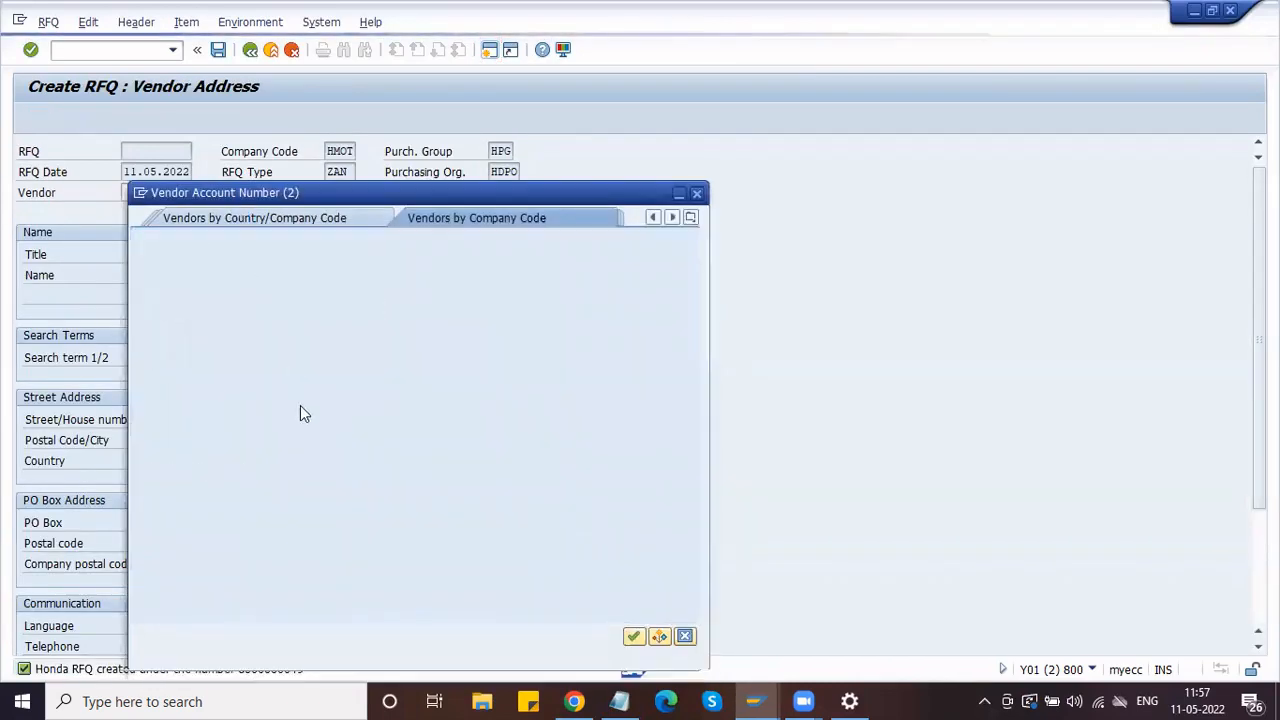
left_click(305, 417)
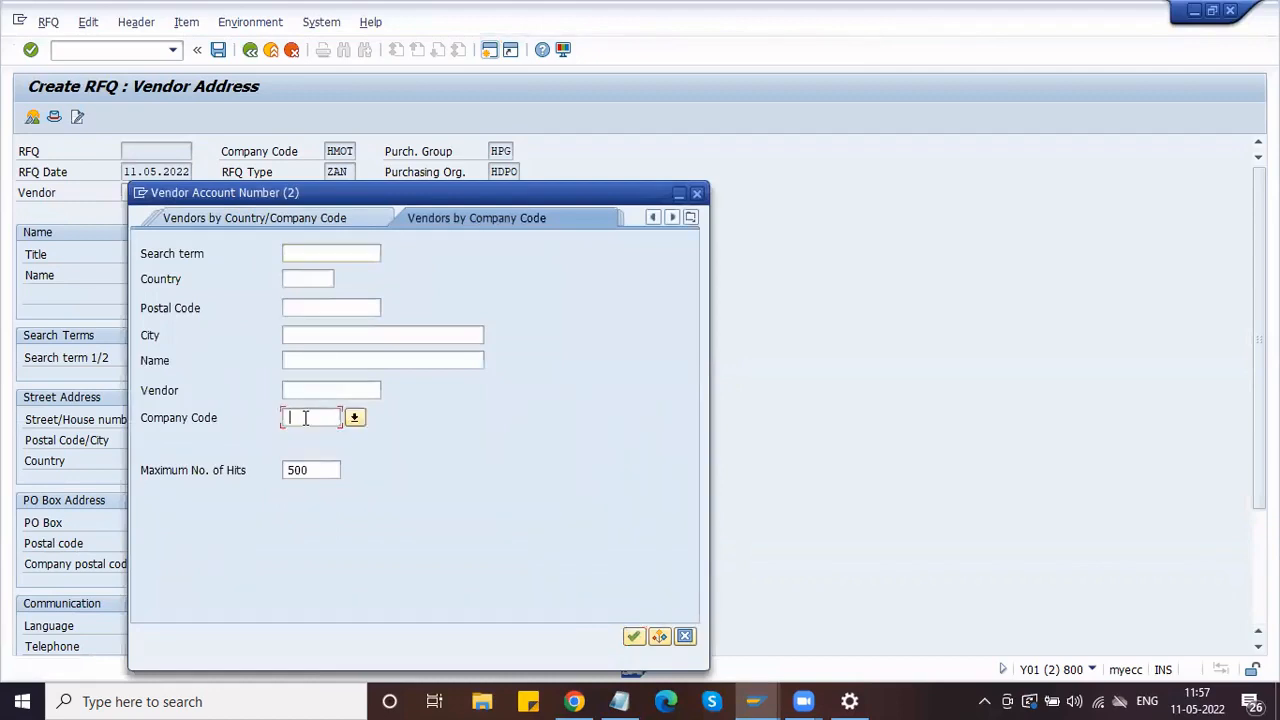
type("HMOT")
key("Return")
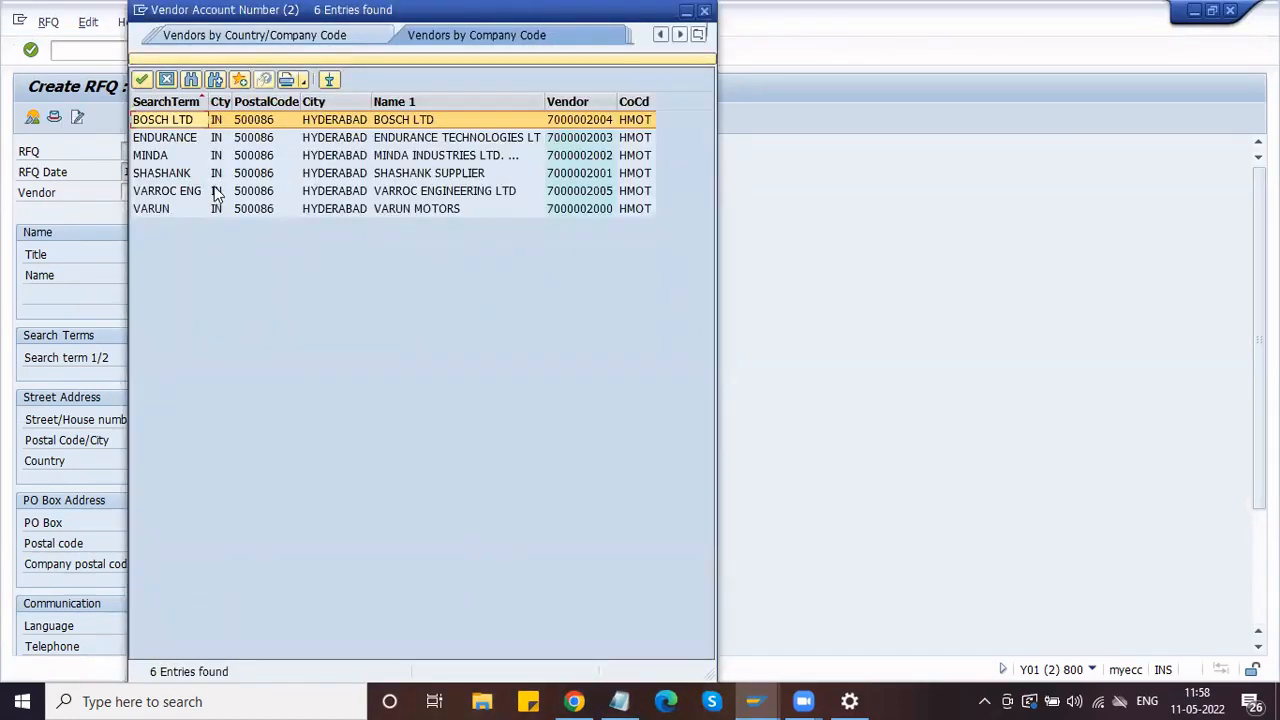
left_click(218, 210)
double_click(220, 216)
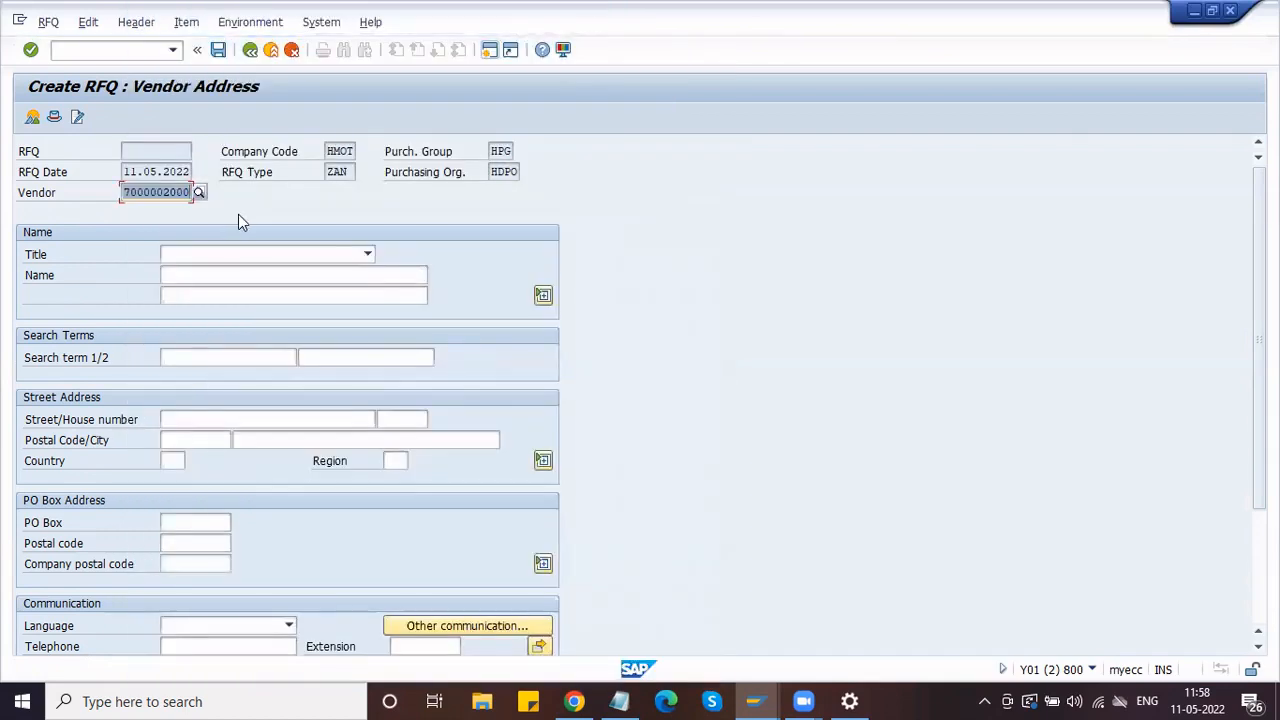
key("Return")
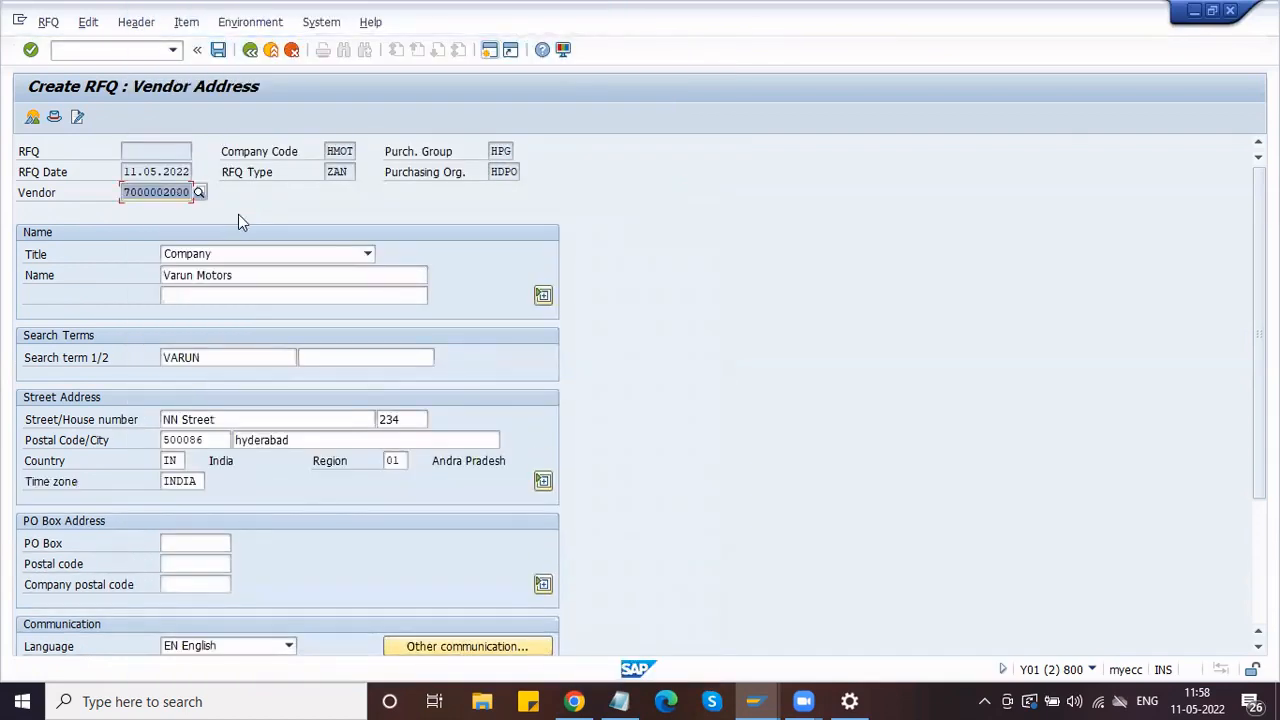
left_click(219, 52)
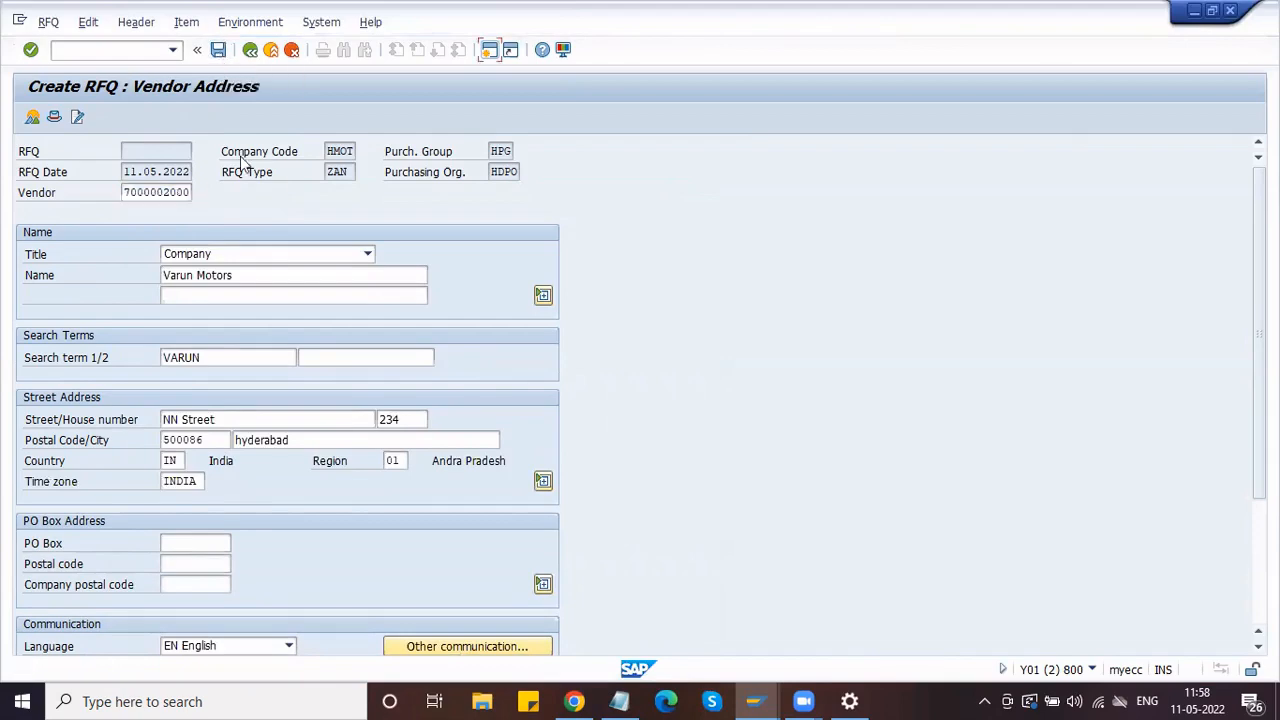
left_click(254, 408)
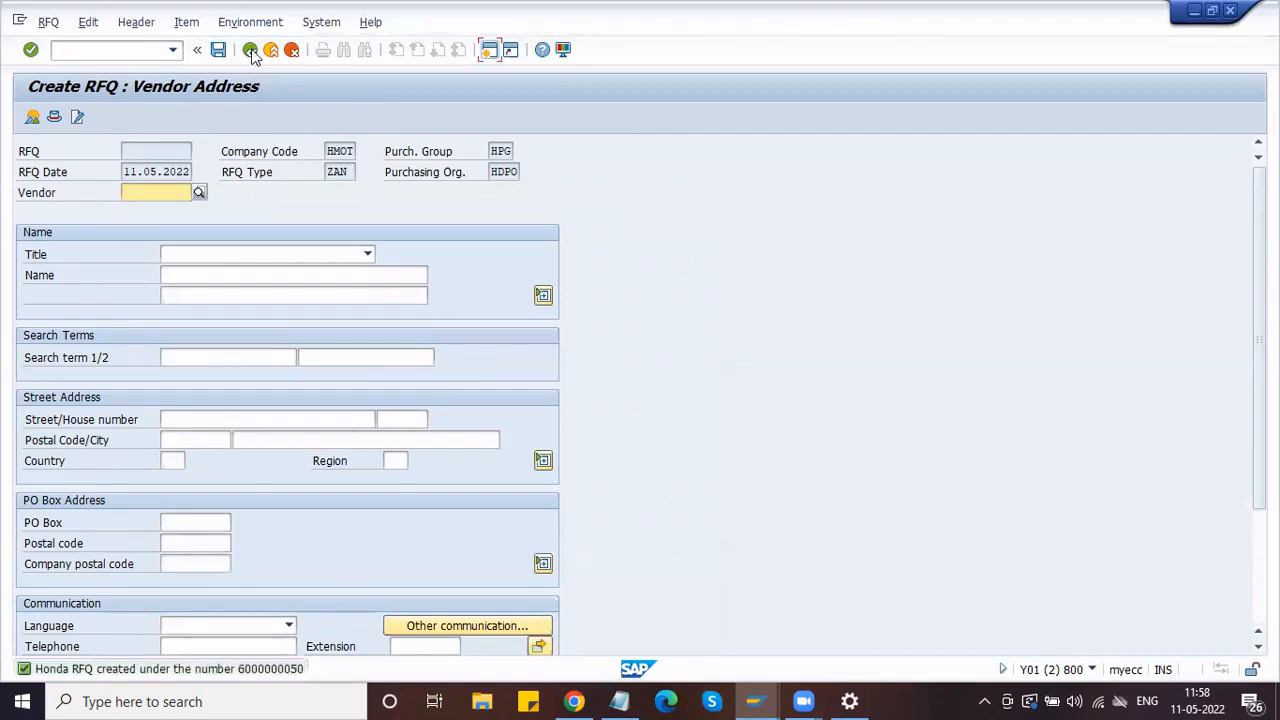
left_click(250, 54)
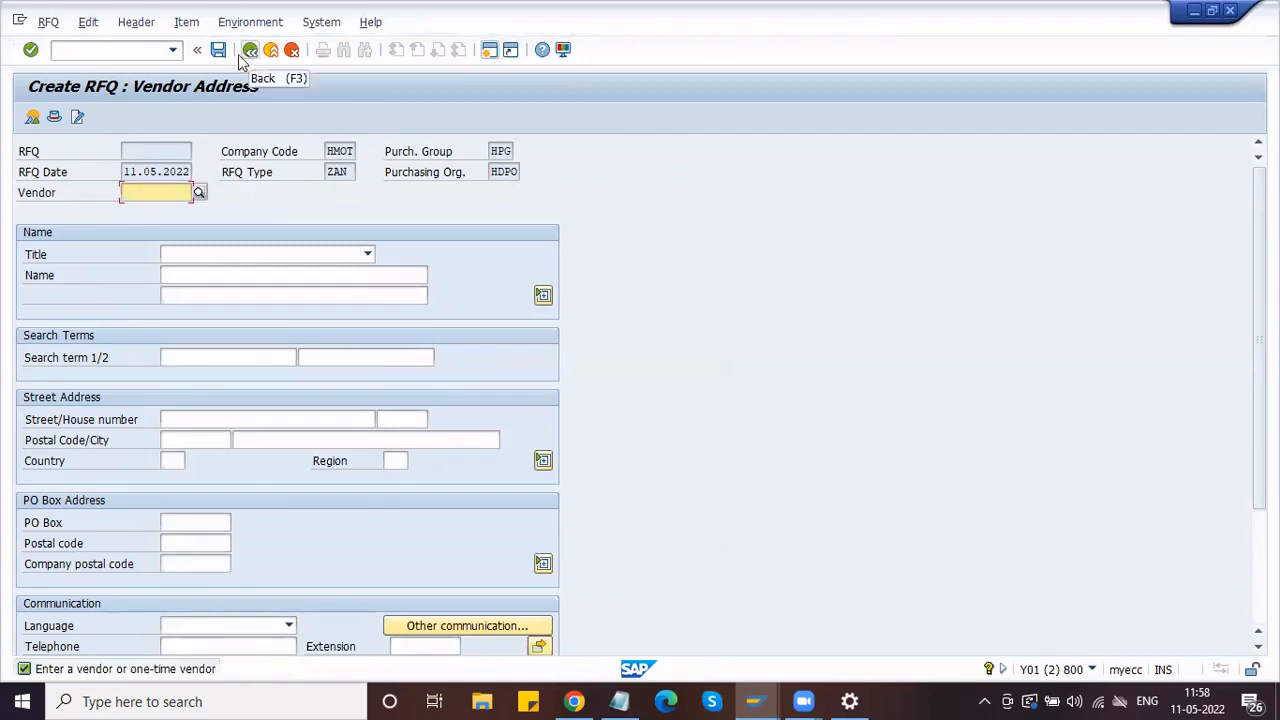
Step: Discard the empty RFQ and run ME4L with scope ANFR to list the RFQs per vendor
left_click(246, 53)
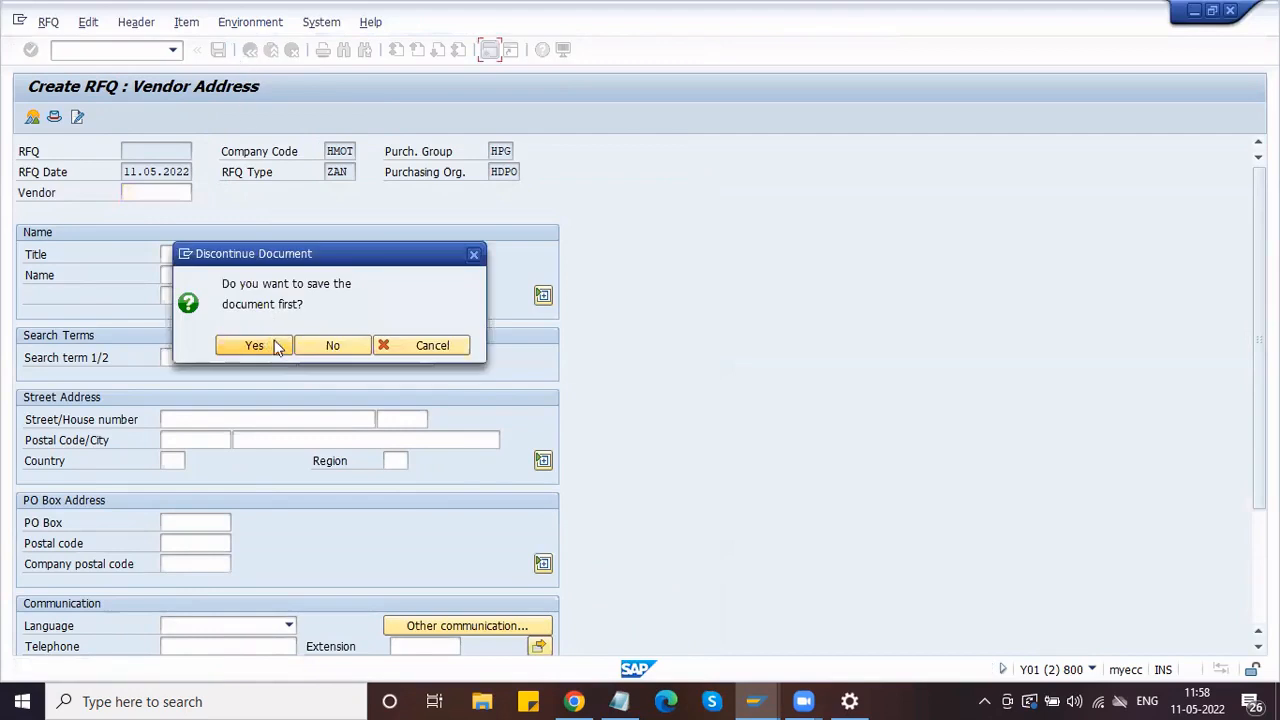
left_click(304, 343)
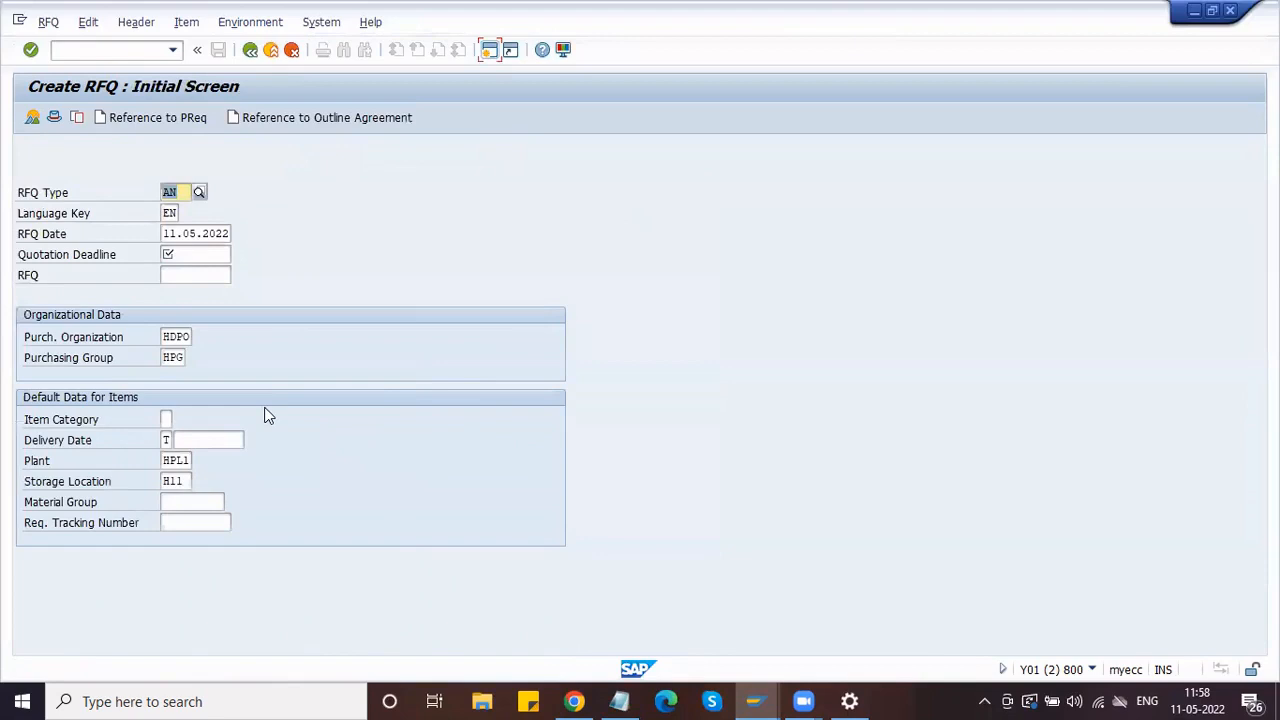
left_click(88, 50)
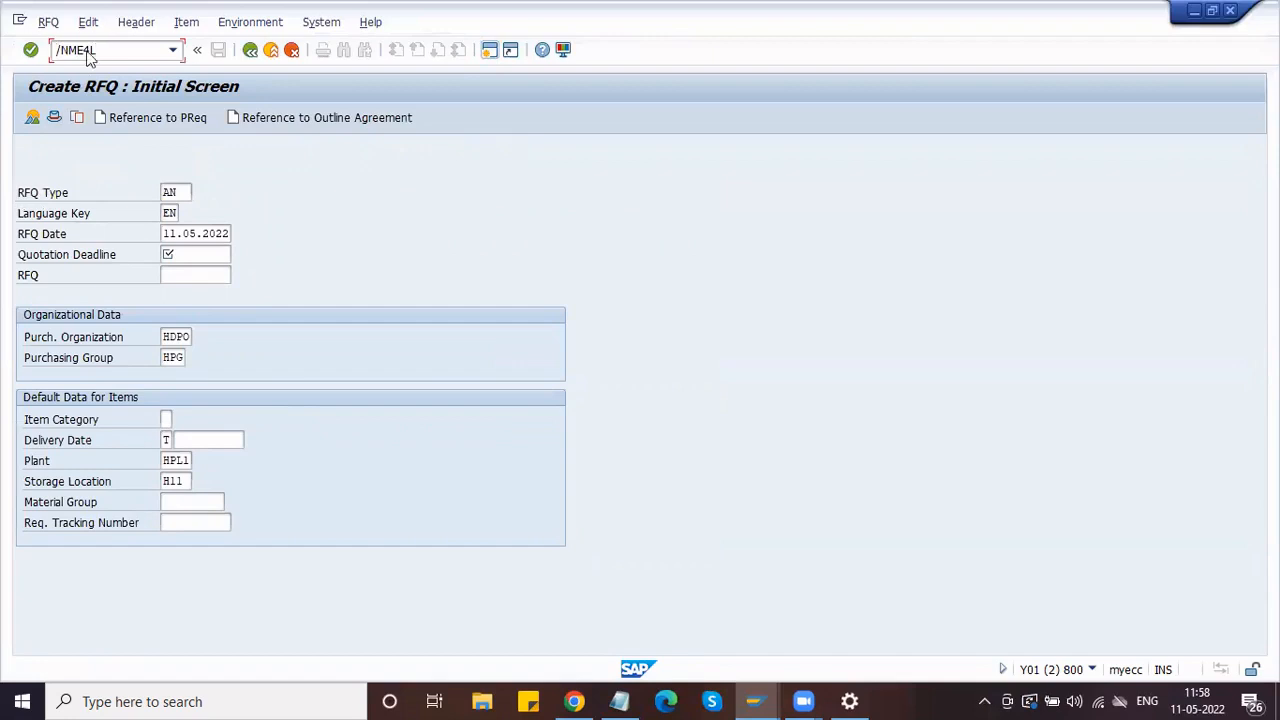
key("Return")
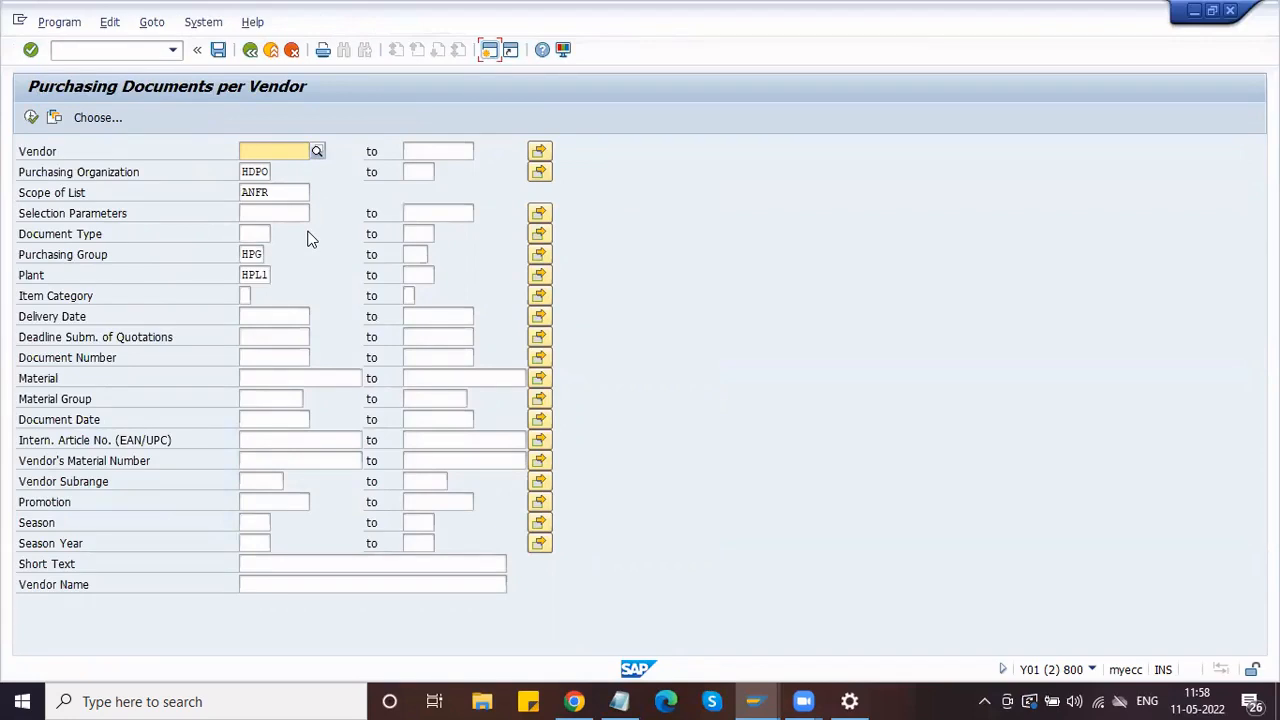
left_click(279, 193)
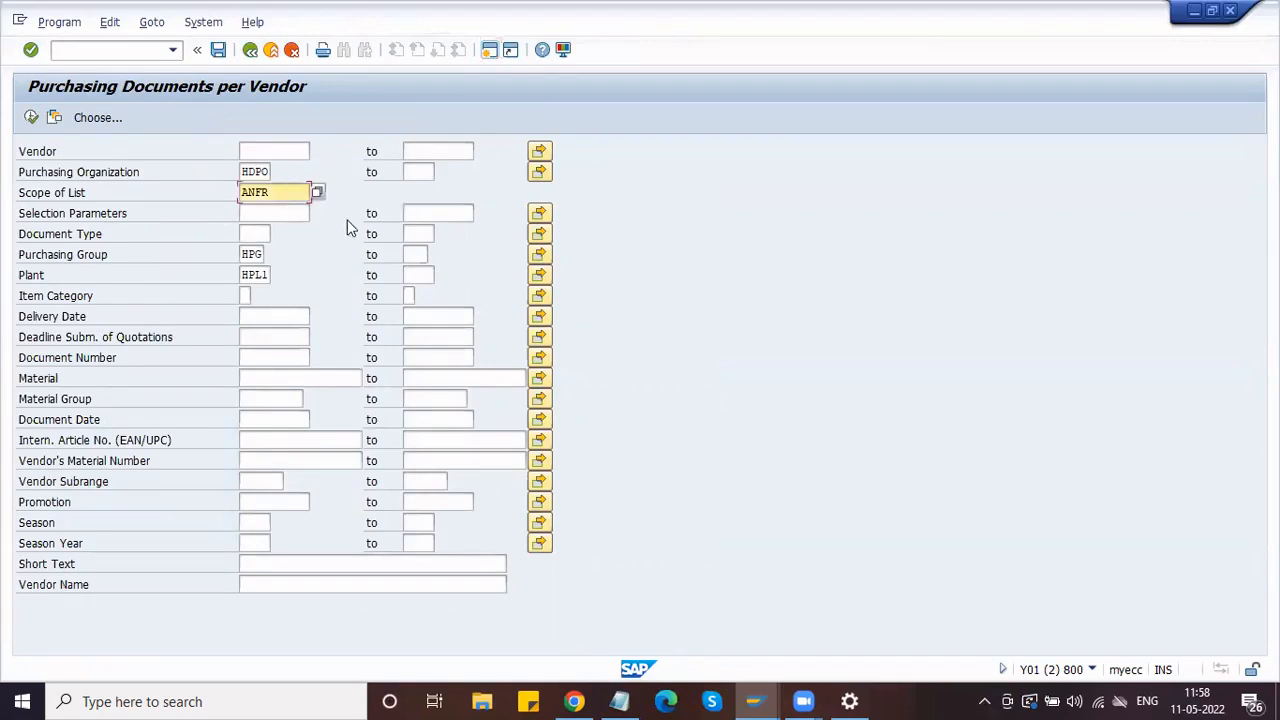
left_click(31, 117)
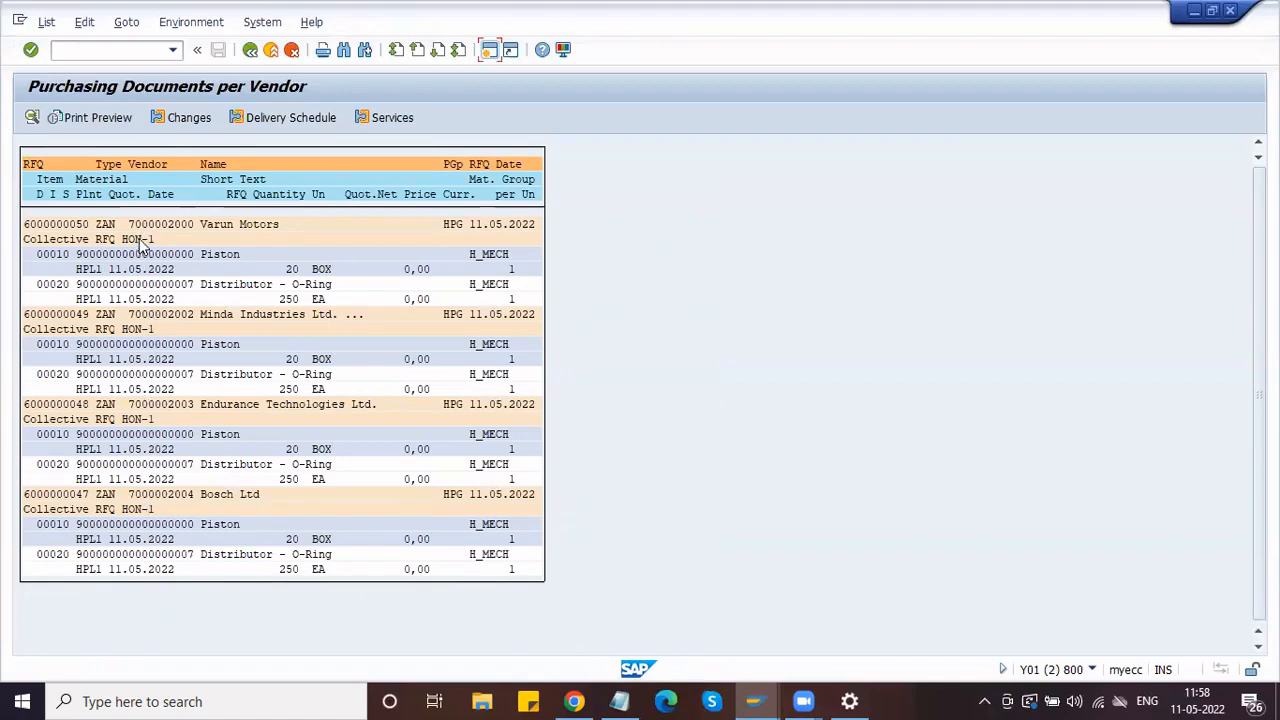
left_click(153, 329)
Step: Open a second SAP session and start quotation maintenance there
left_click(489, 50)
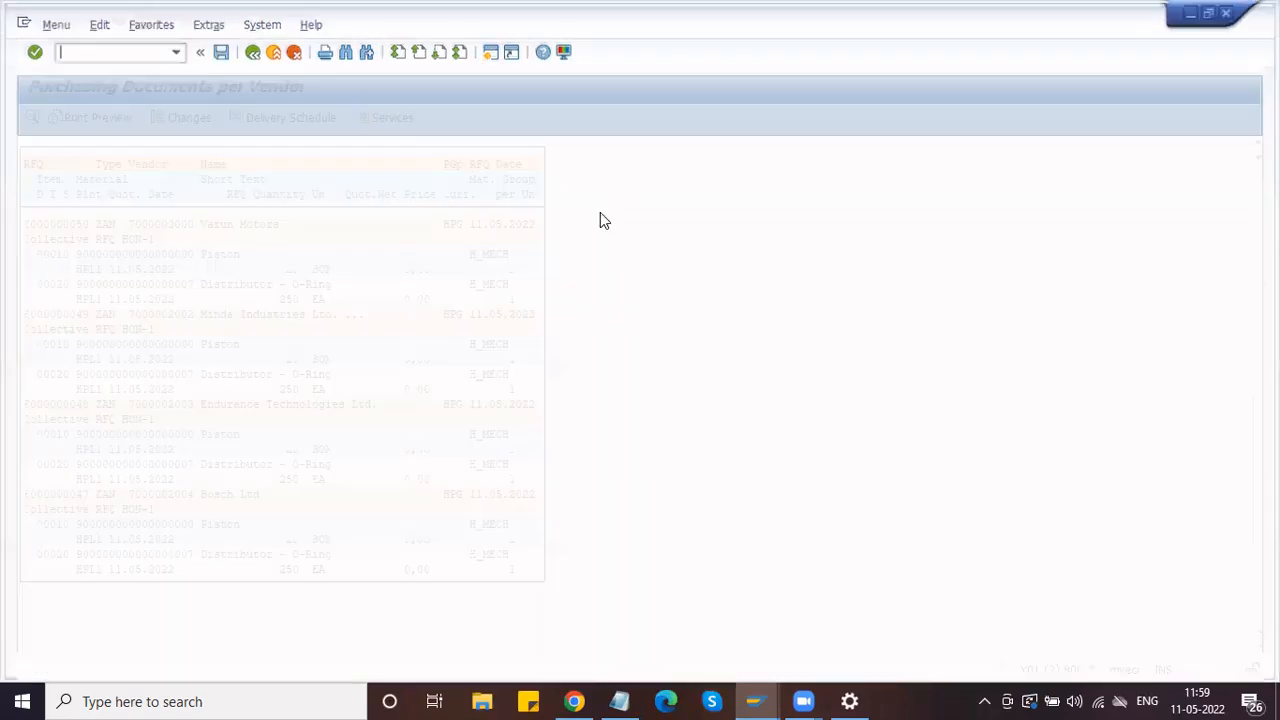
type("ME47")
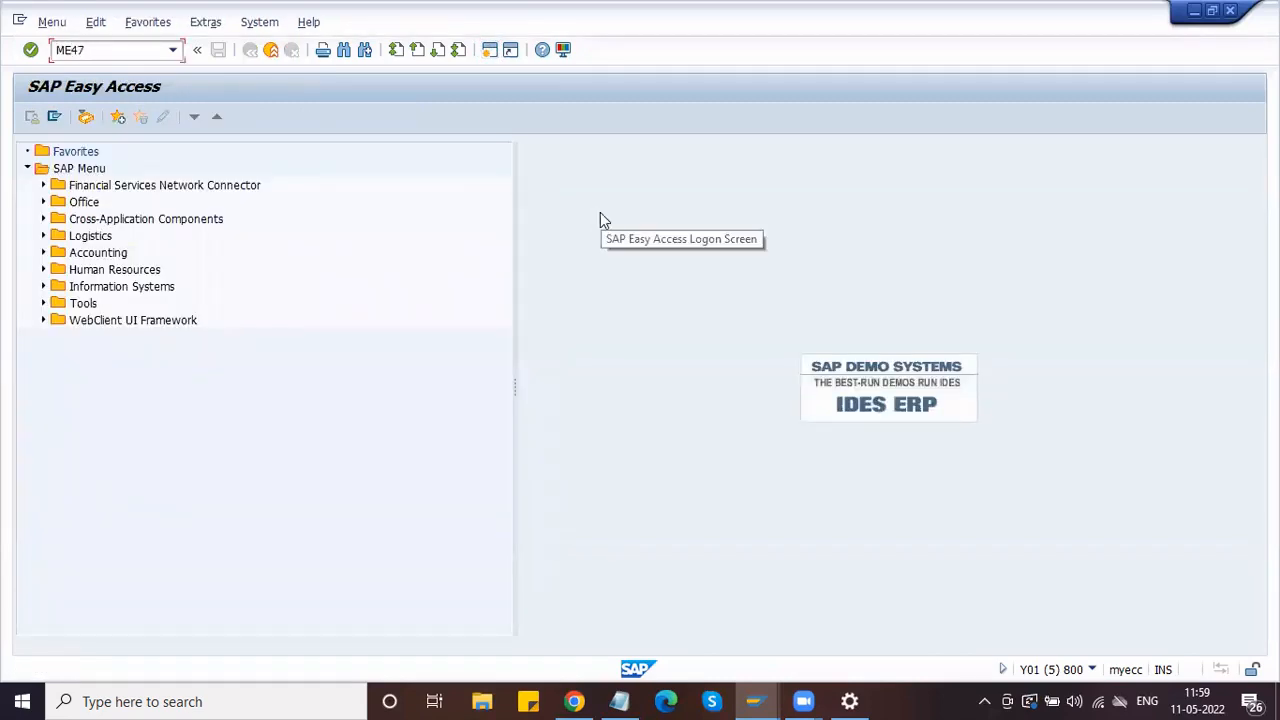
key("Return")
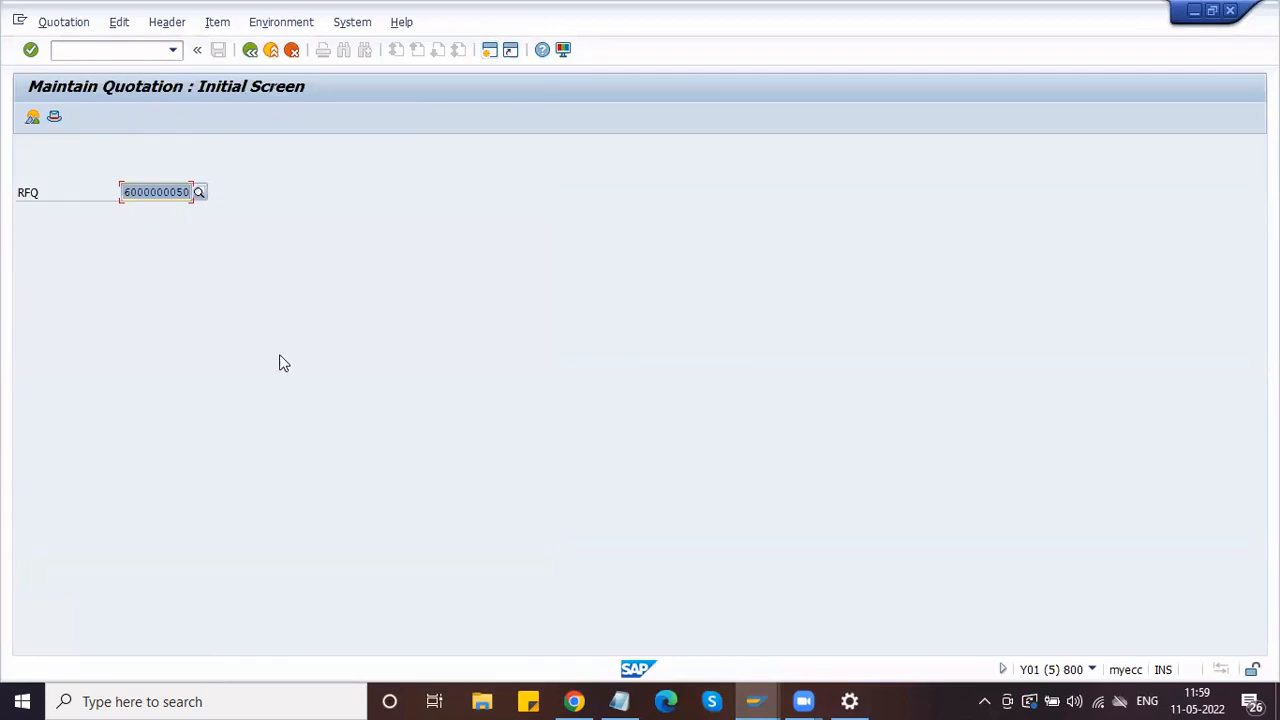
key("alt+Tab")
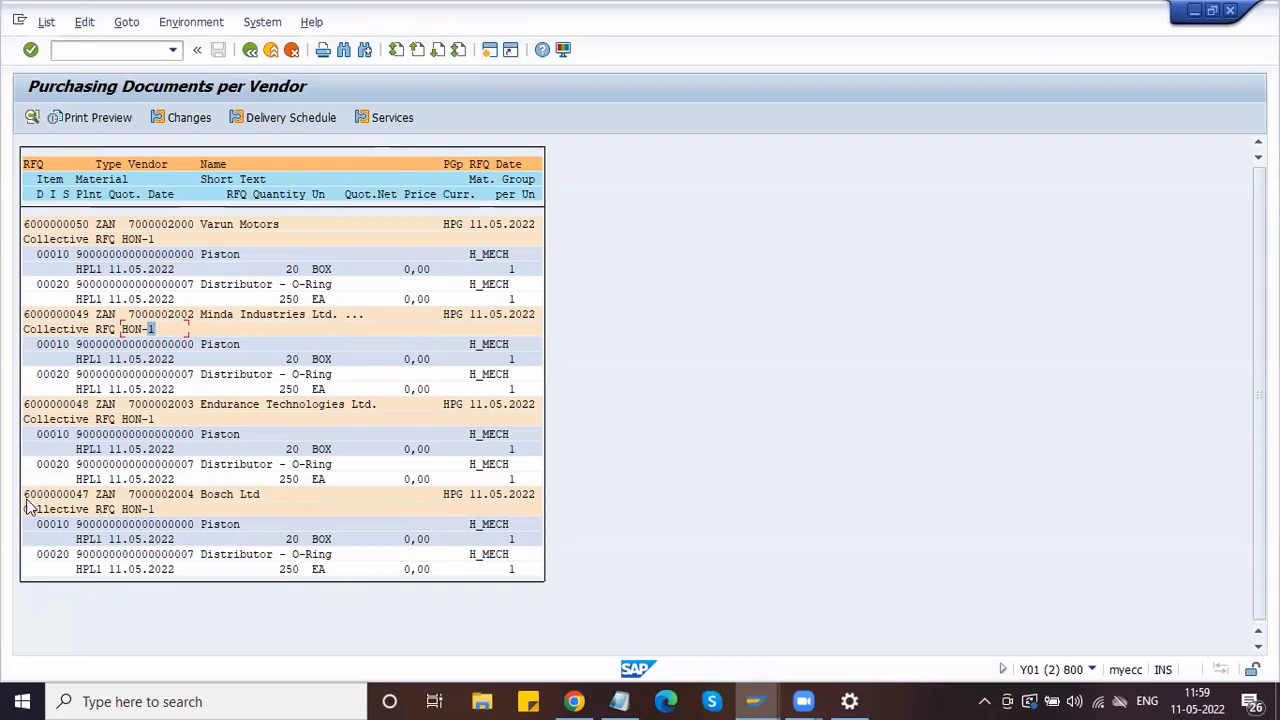
left_click_drag(24, 494, 90, 497)
key("alt+Tab")
left_click(138, 48)
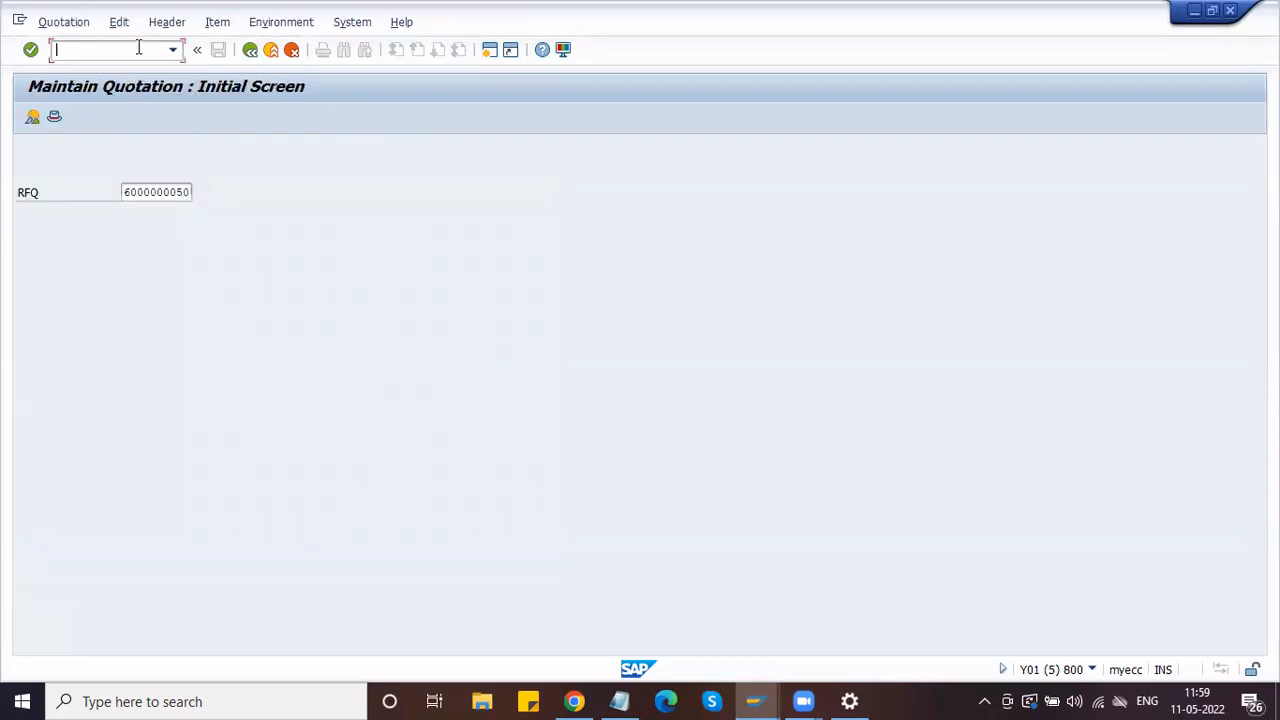
type("/NMM03")
key("Return")
left_click(137, 48)
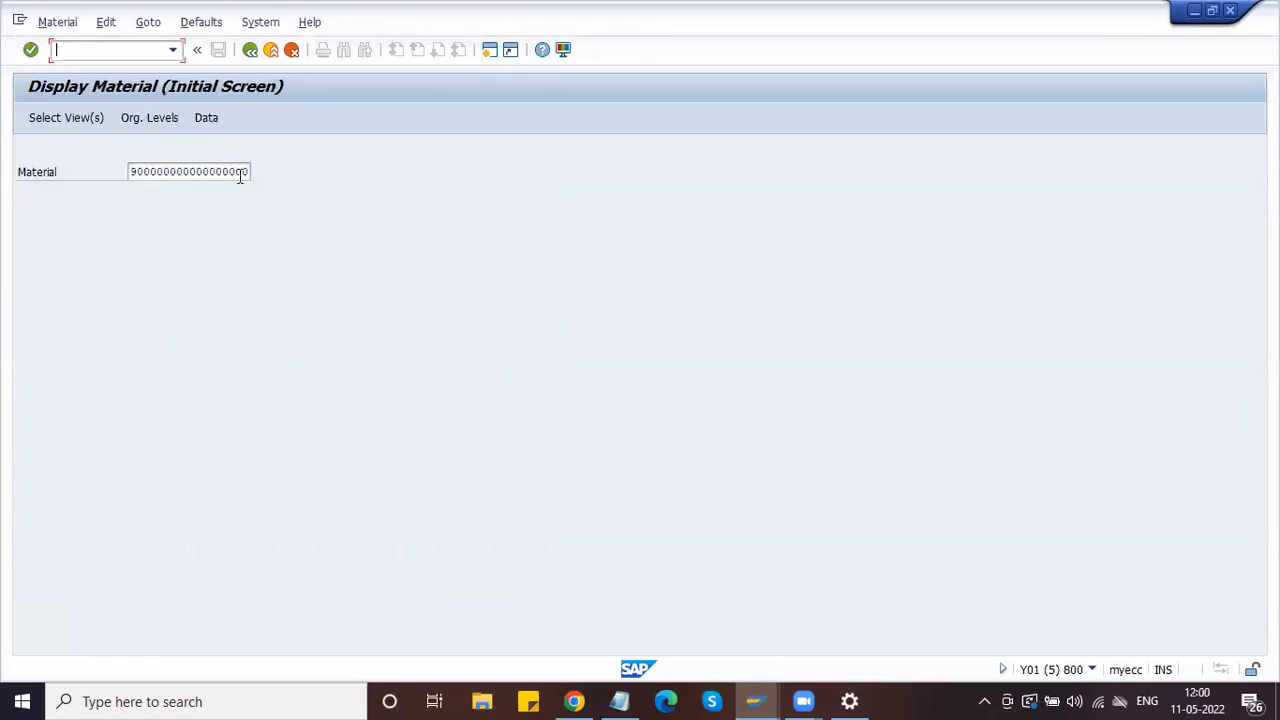
key("Return")
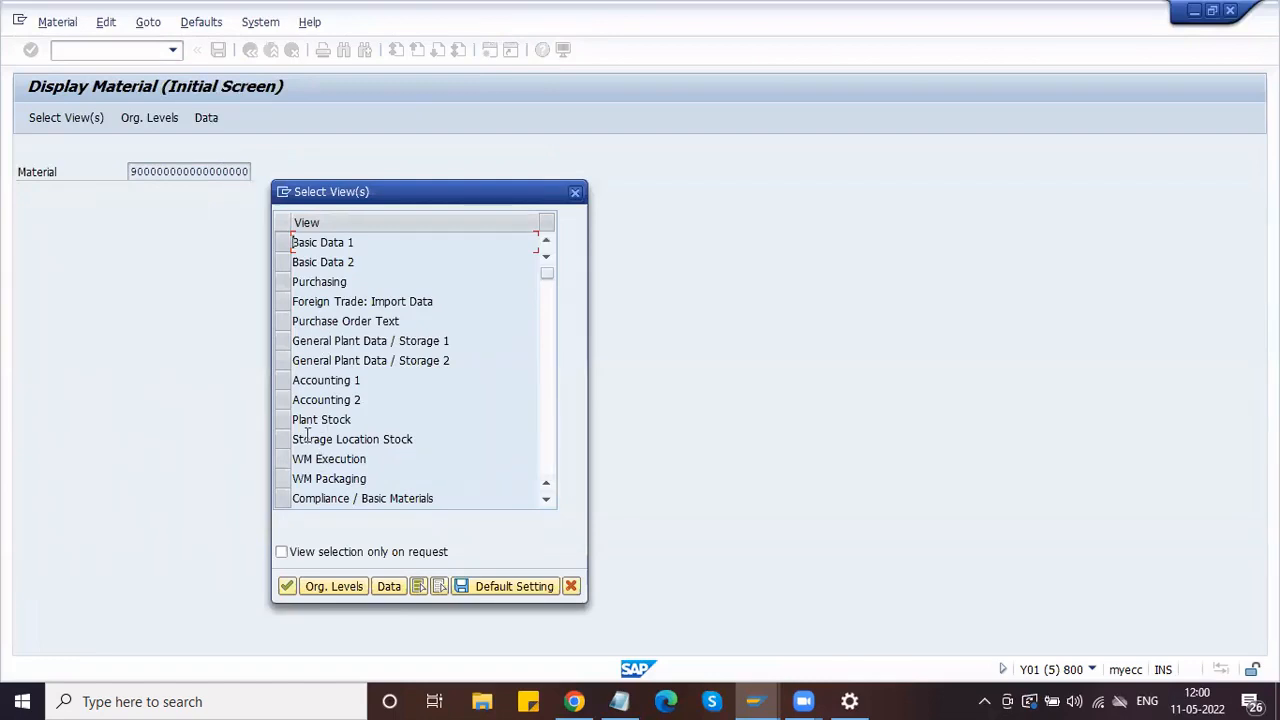
left_click(285, 380)
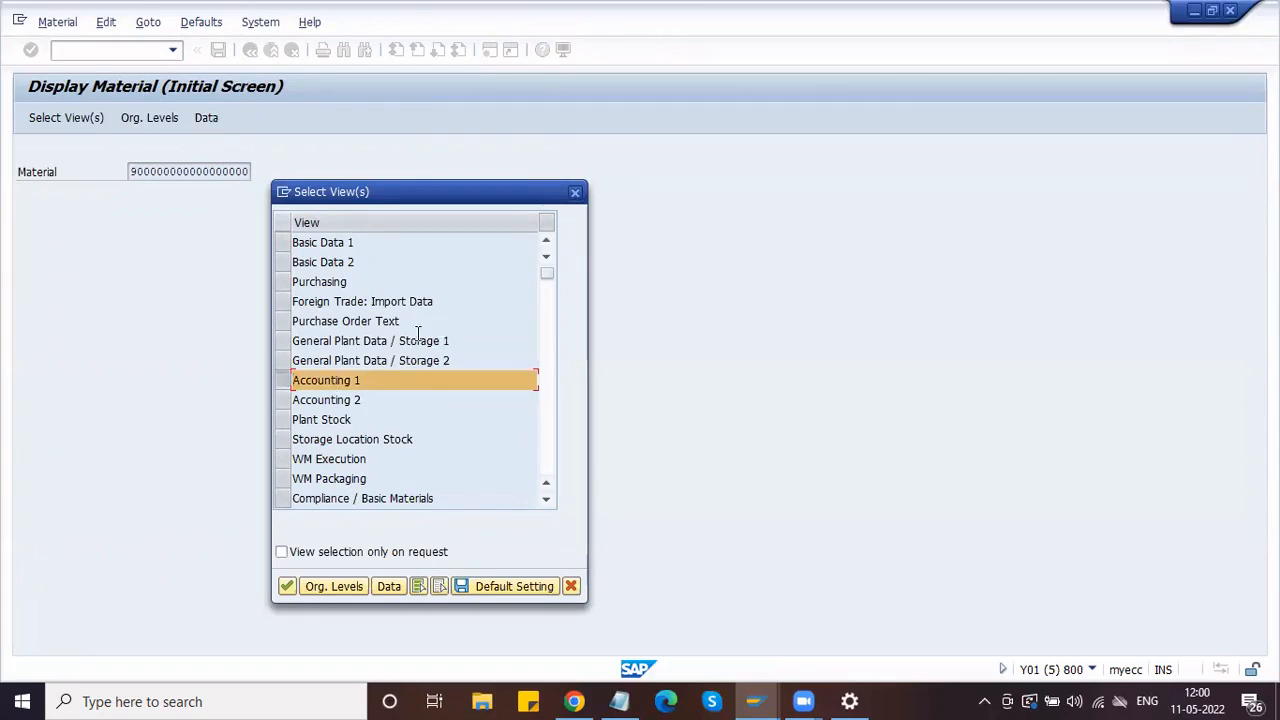
left_click(287, 586)
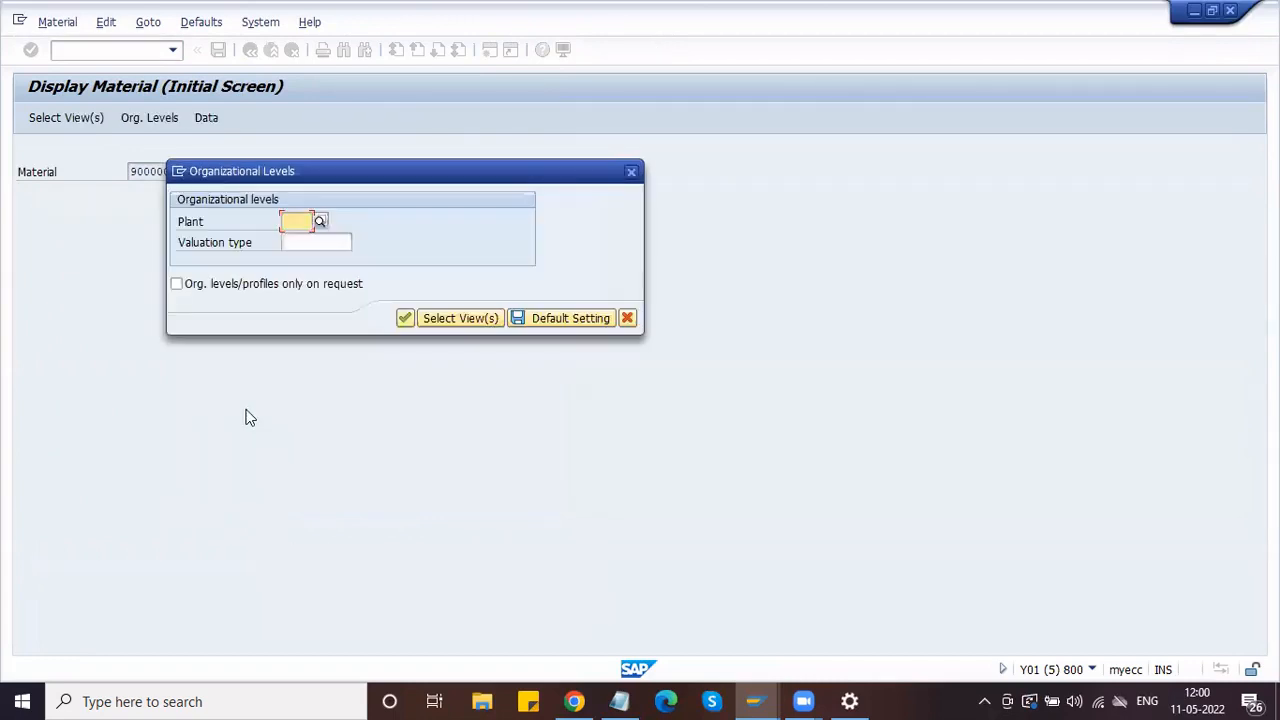
key("space")
key("Down")
key("Return")
key("Return")
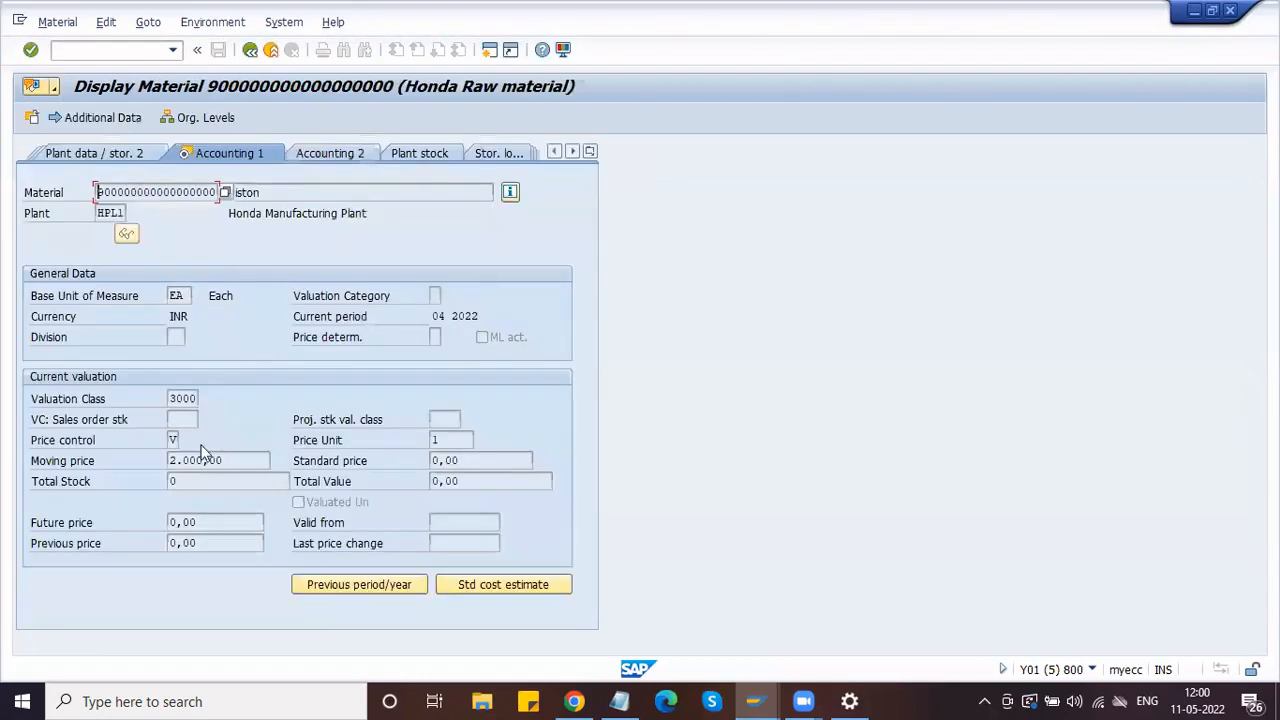
left_click_drag(229, 461, 152, 466)
left_click(153, 474)
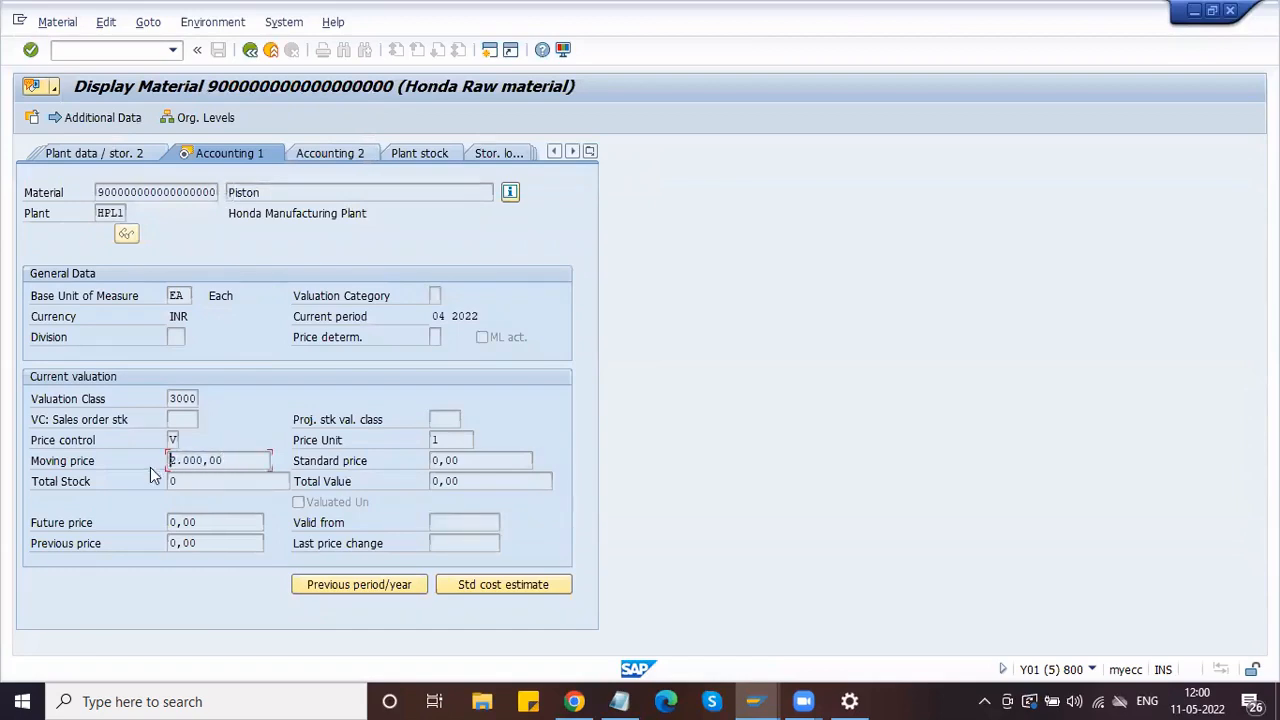
left_click(248, 52)
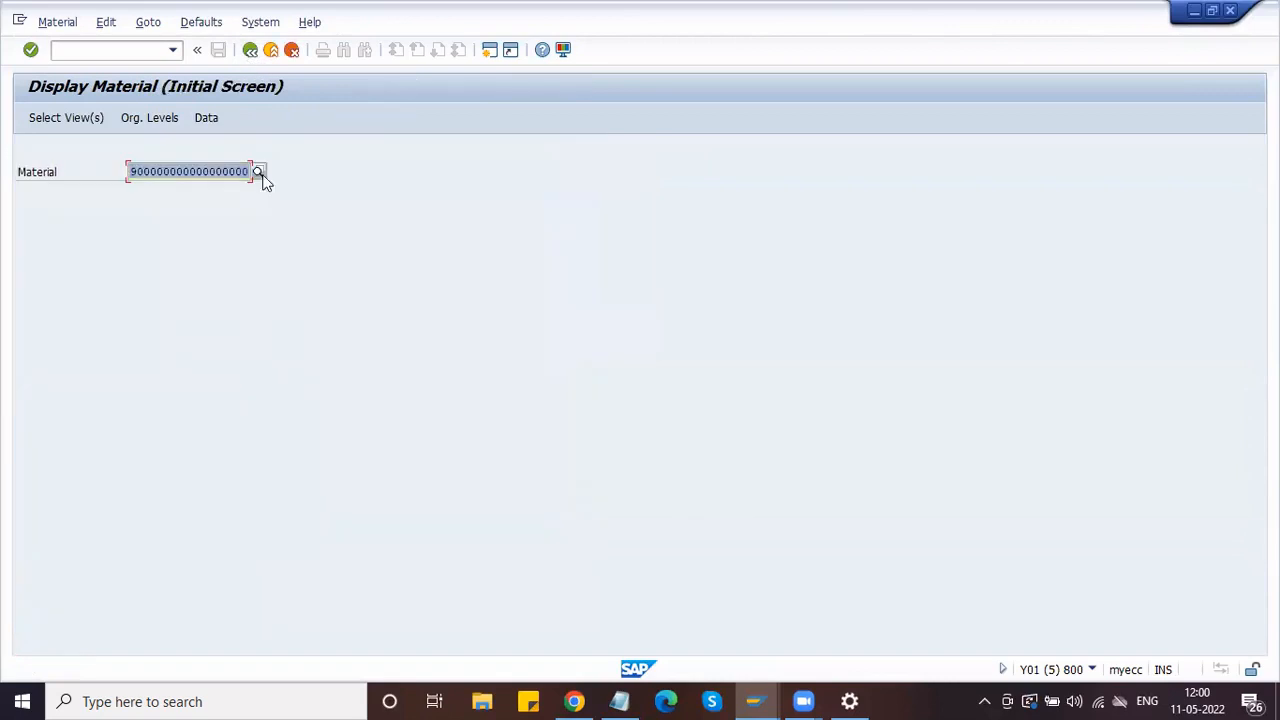
key("Delete")
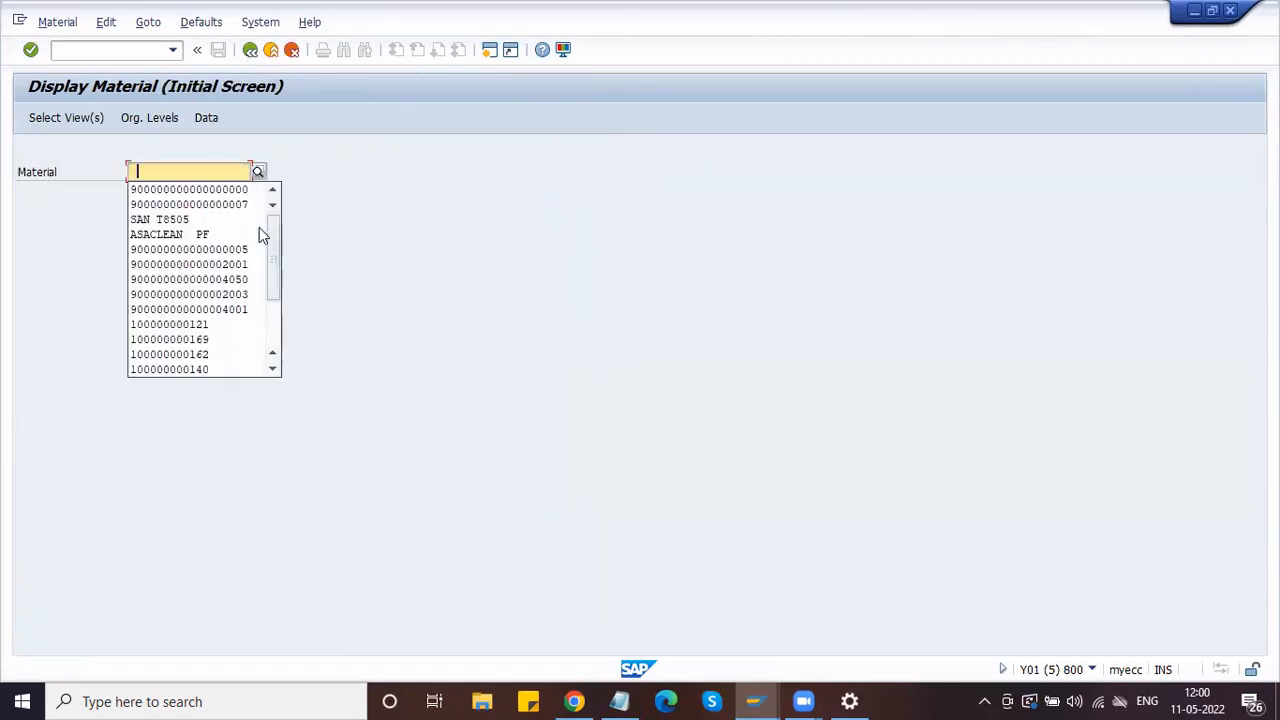
key("Down")
key("Down")
key("Return")
key("Return")
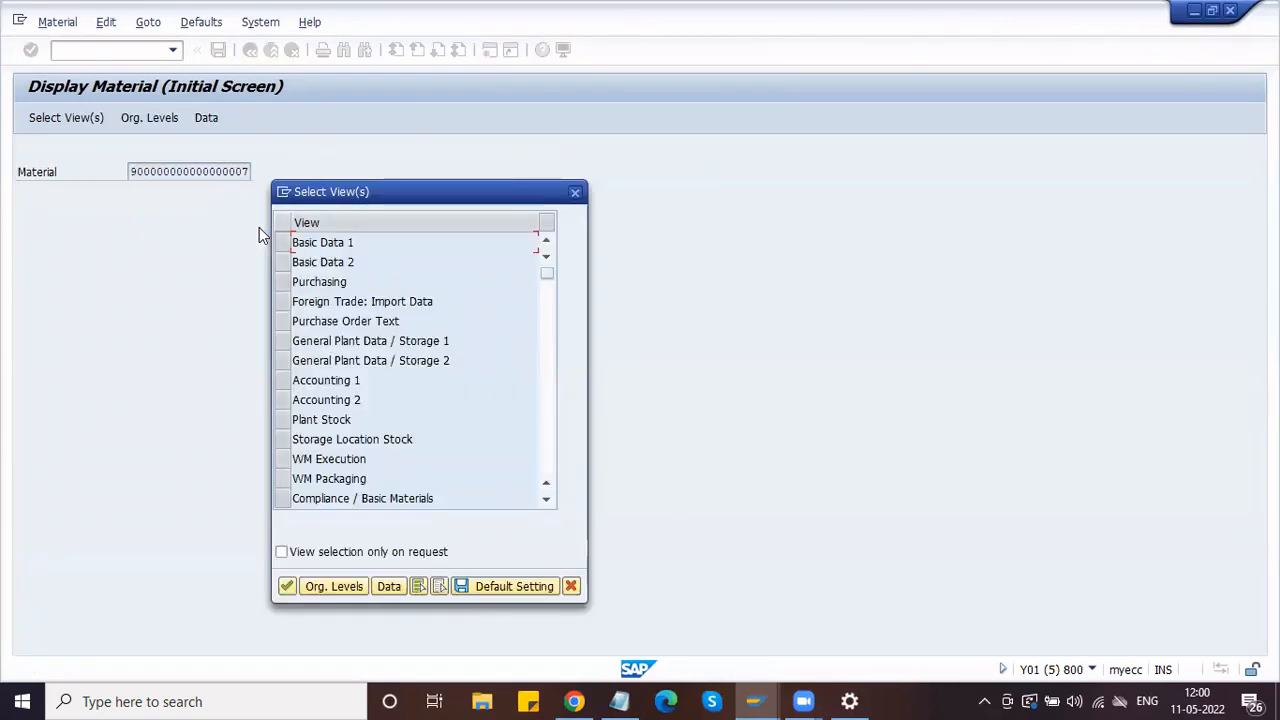
left_click(283, 387)
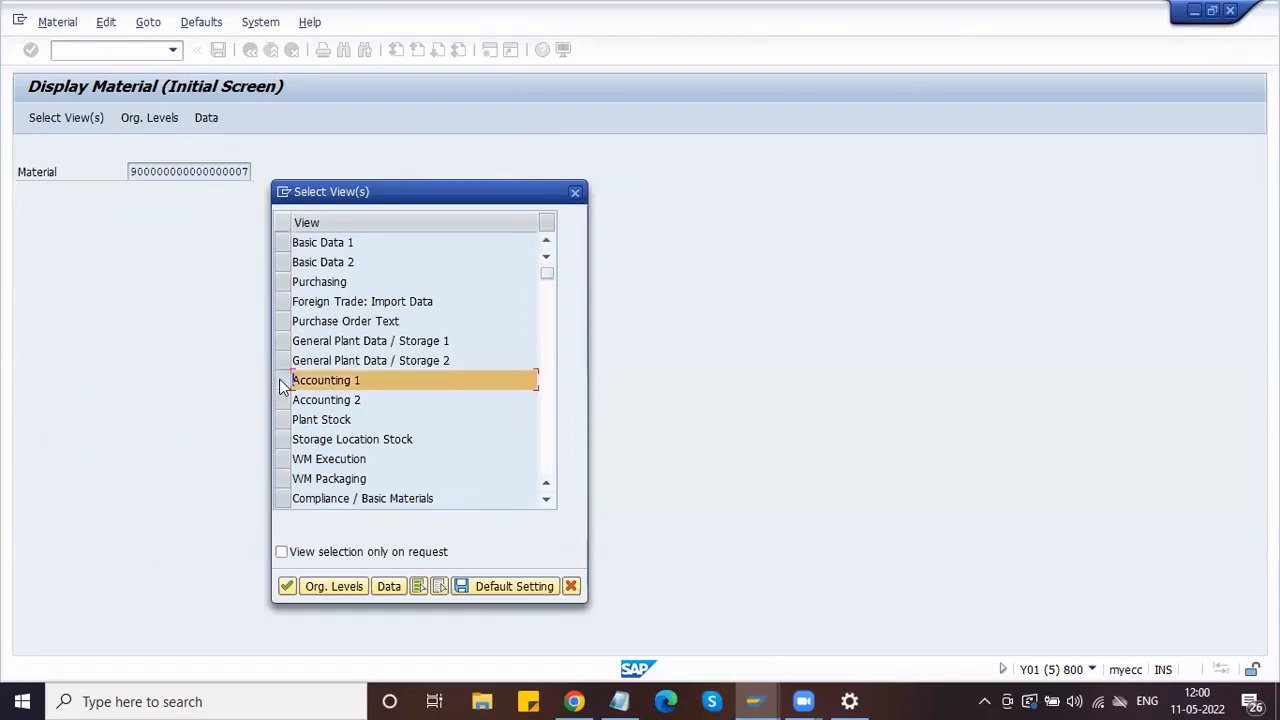
key("Return")
key("Down")
key("Return")
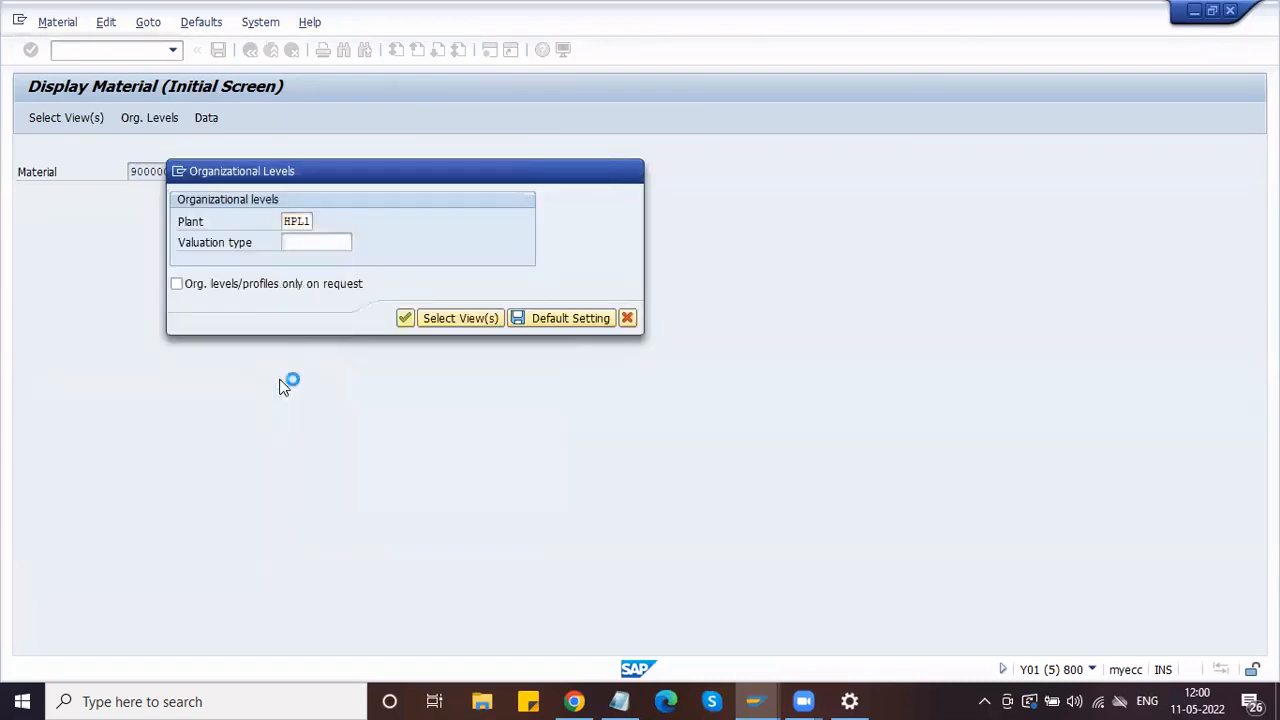
key("Return")
Step: Read the O-Ring moving price of 400,00 and close the material display
left_click(232, 460)
left_click_drag(232, 460, 170, 460)
left_click(170, 461)
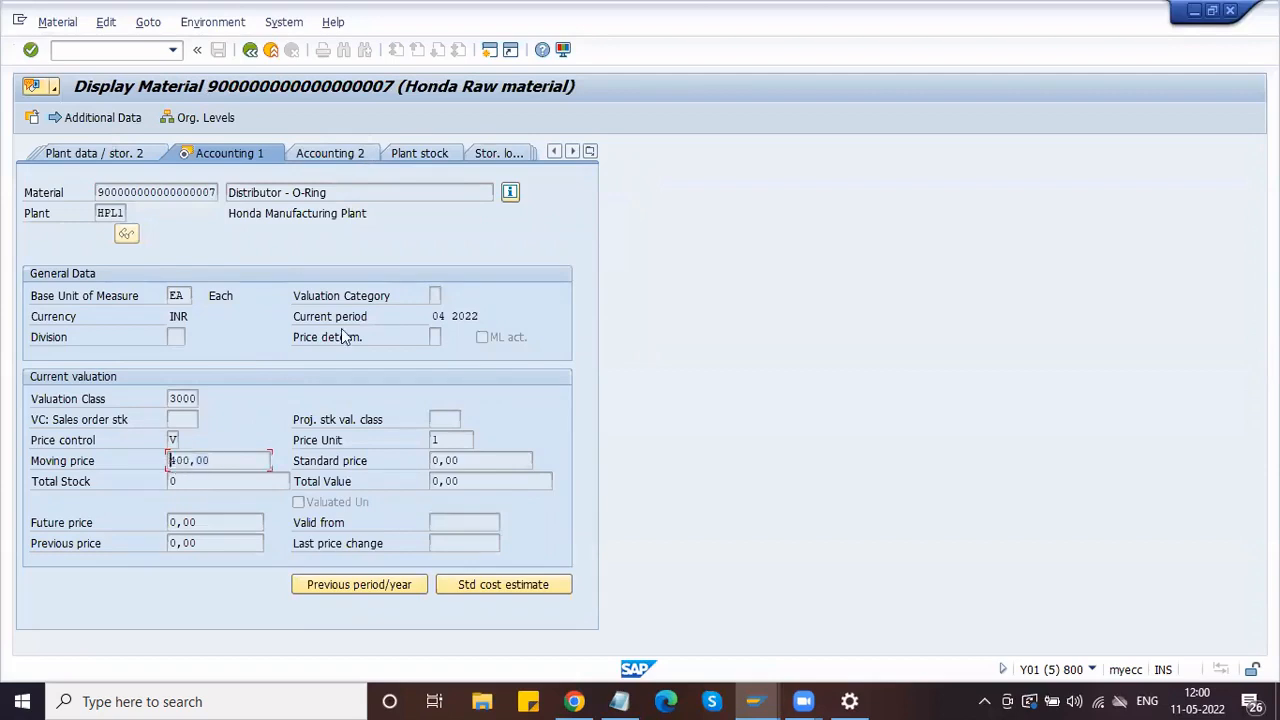
left_click(1236, 16)
left_click(764, 699)
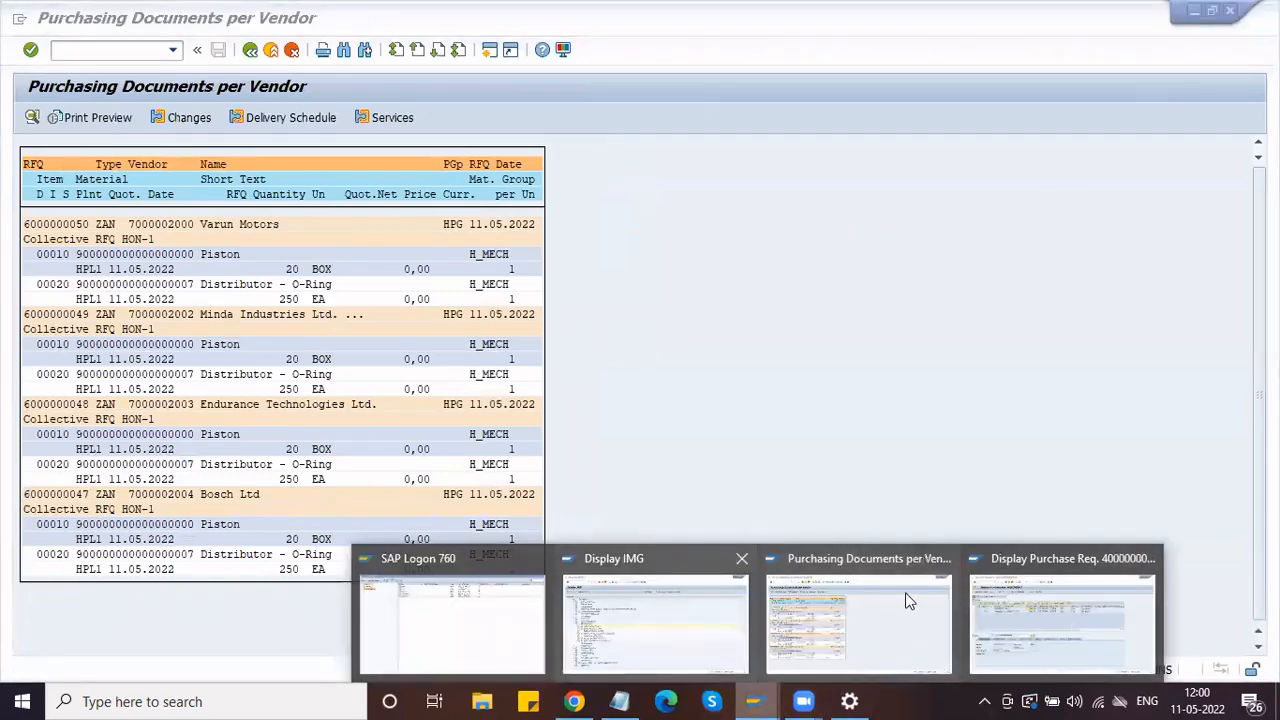
left_click(1050, 596)
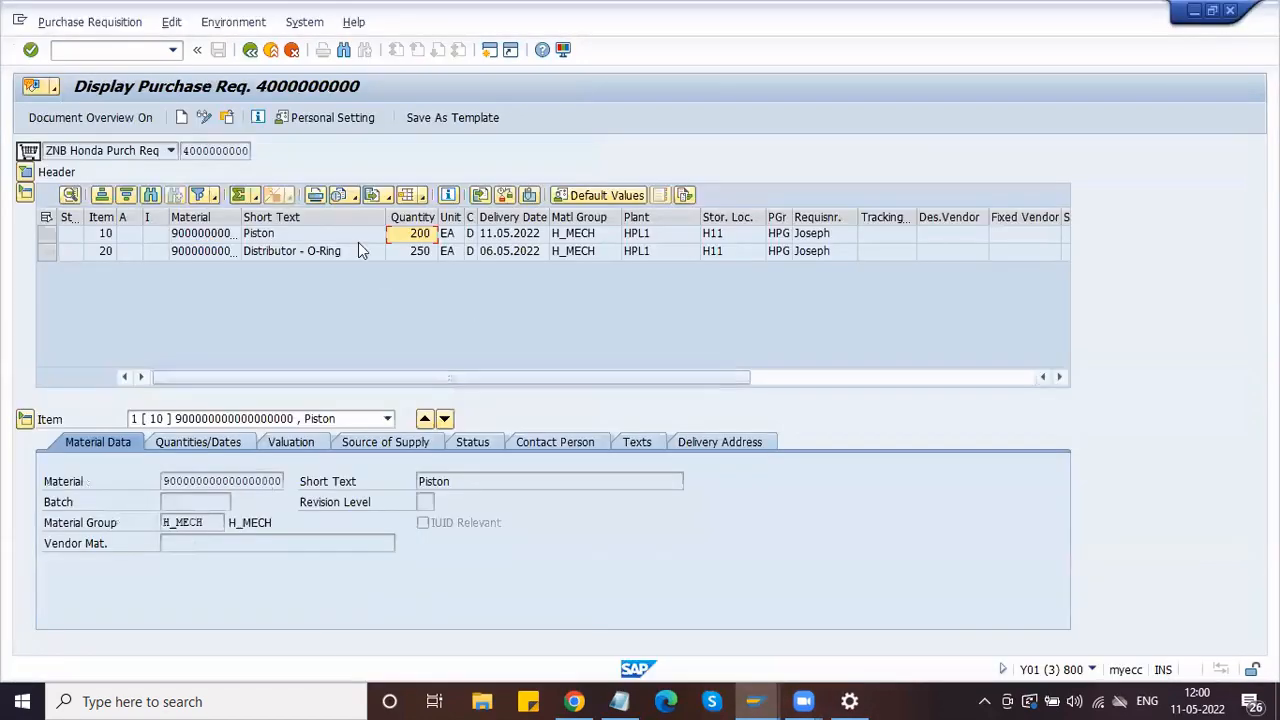
left_click(150, 50)
type("/NME47")
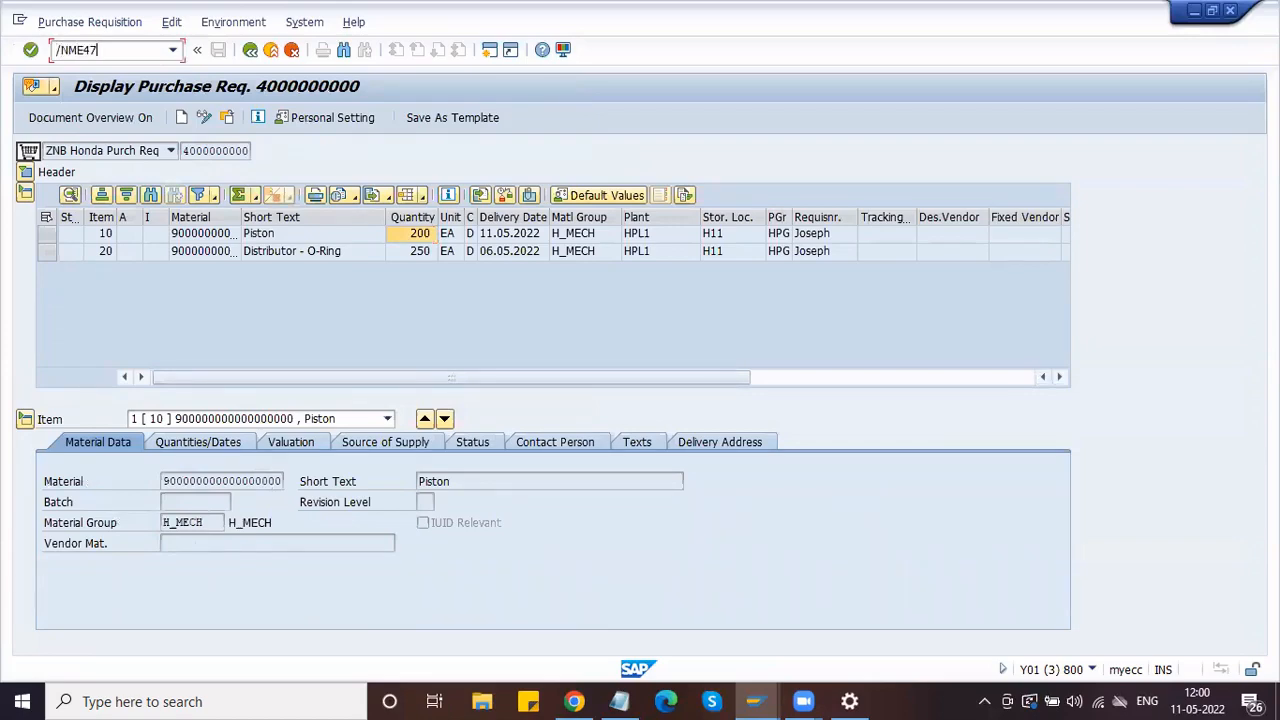
key("Return")
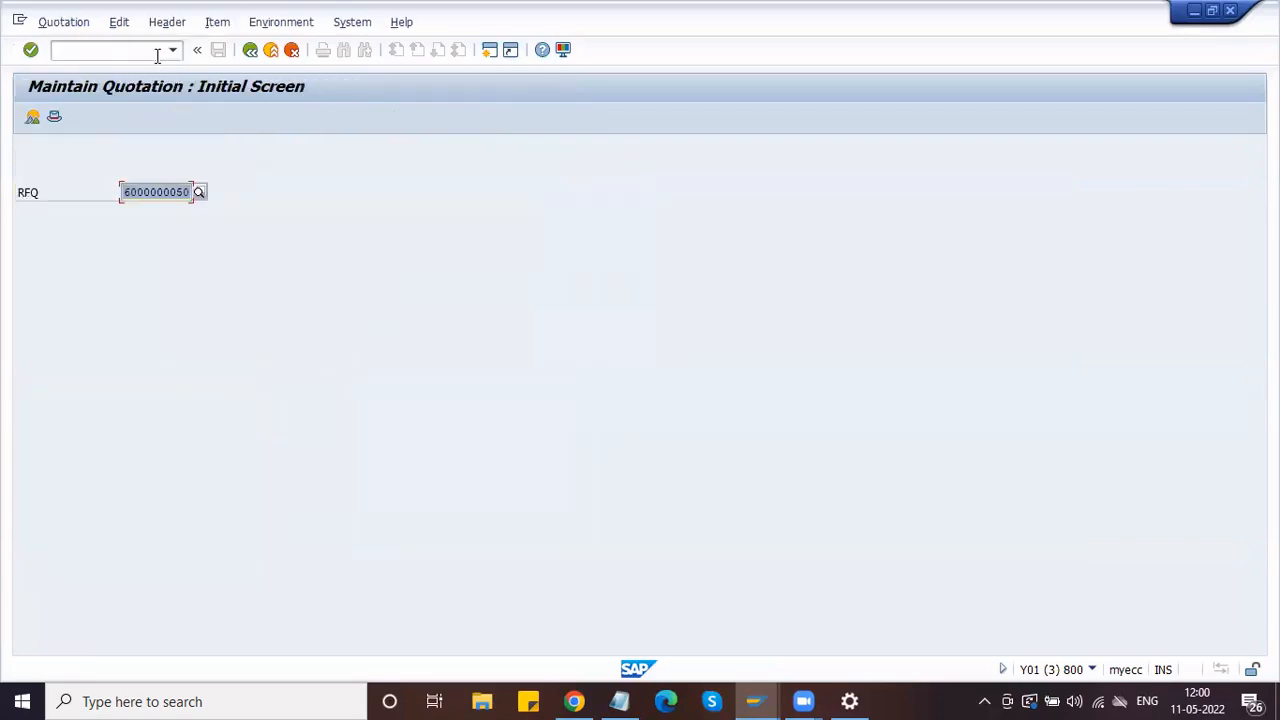
key("alt+Tab")
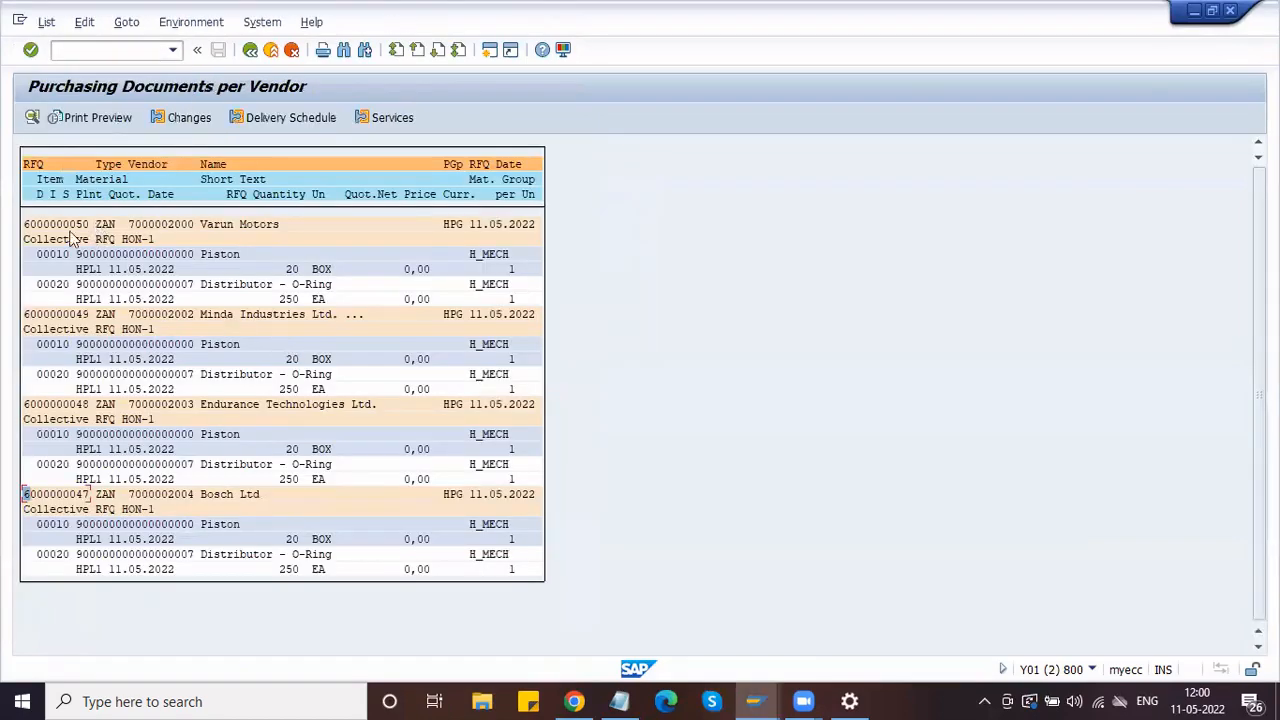
left_click_drag(27, 225, 95, 228)
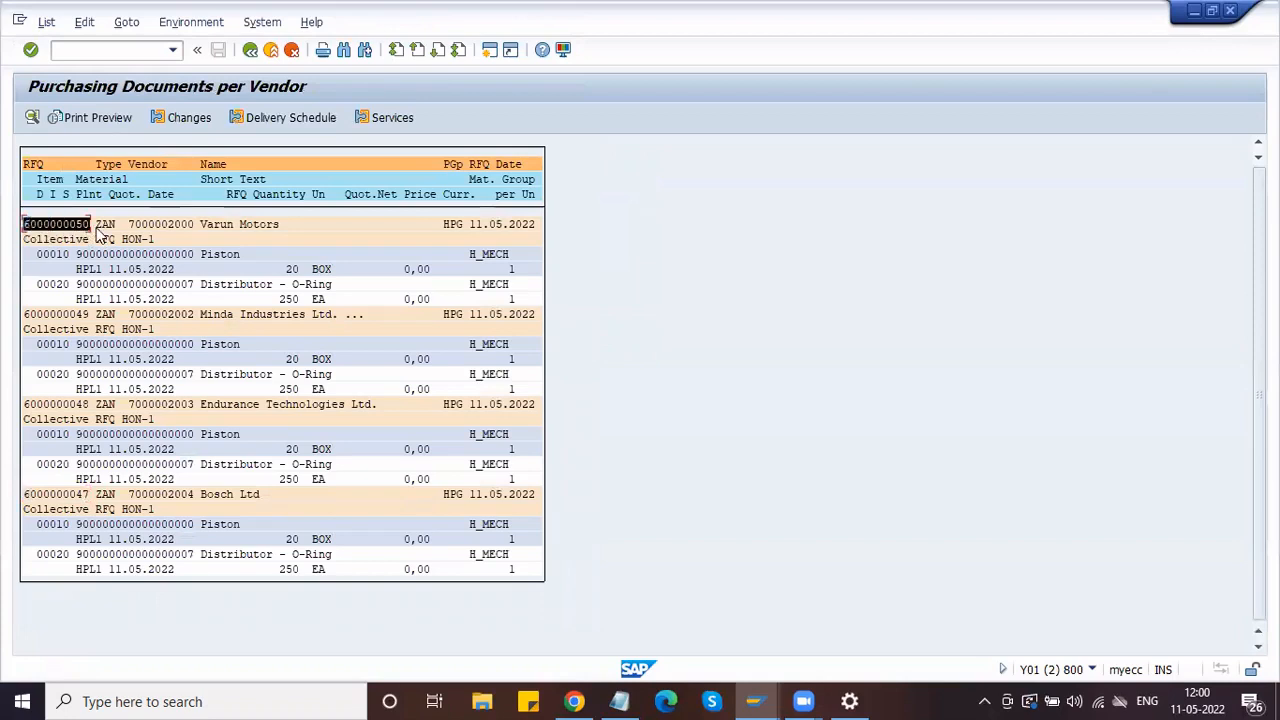
key("ctrl+c")
key("alt+Tab")
key("ctrl+v")
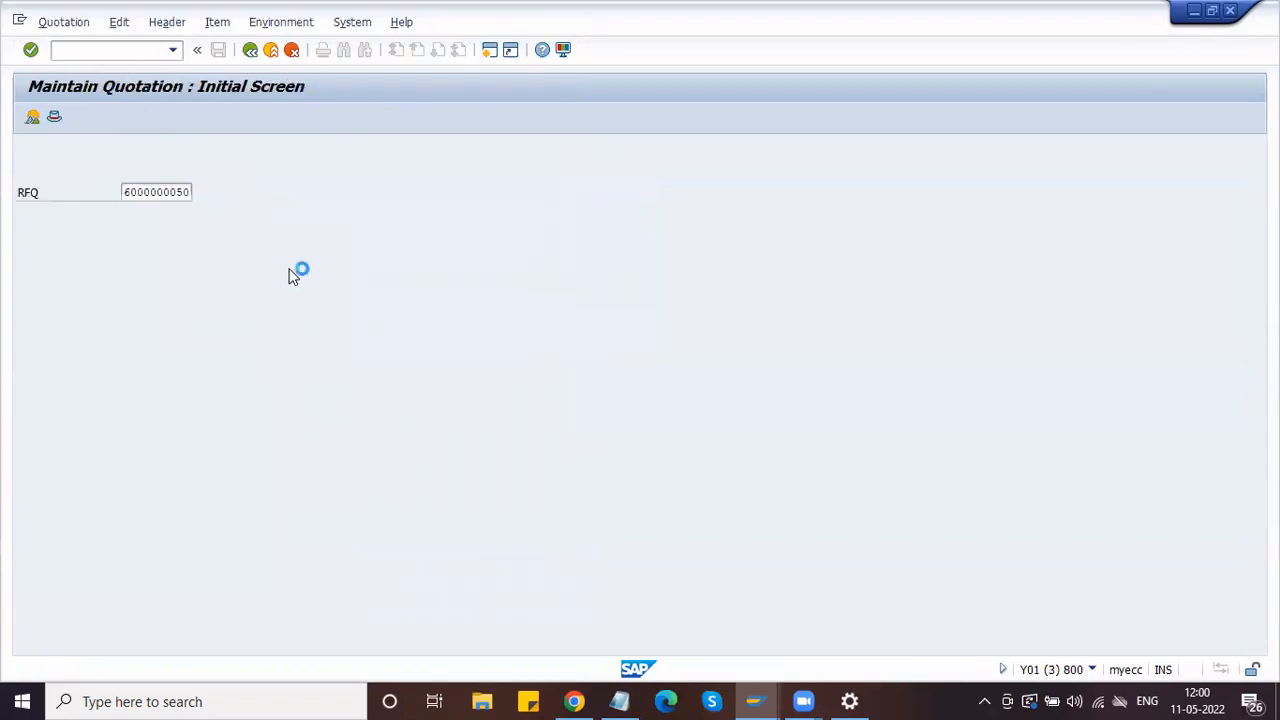
key("Return")
Step: Set the order price unit to EA for both the Piston and O-Ring items
left_click(588, 254)
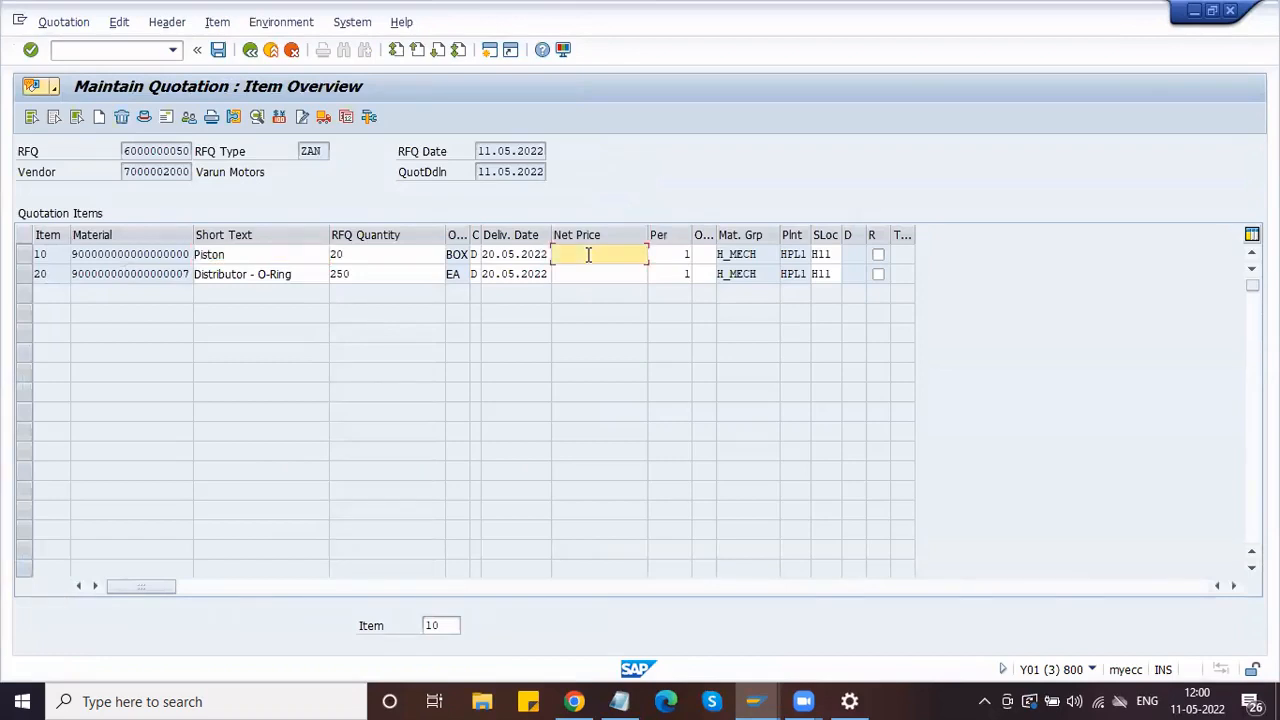
left_click(704, 254)
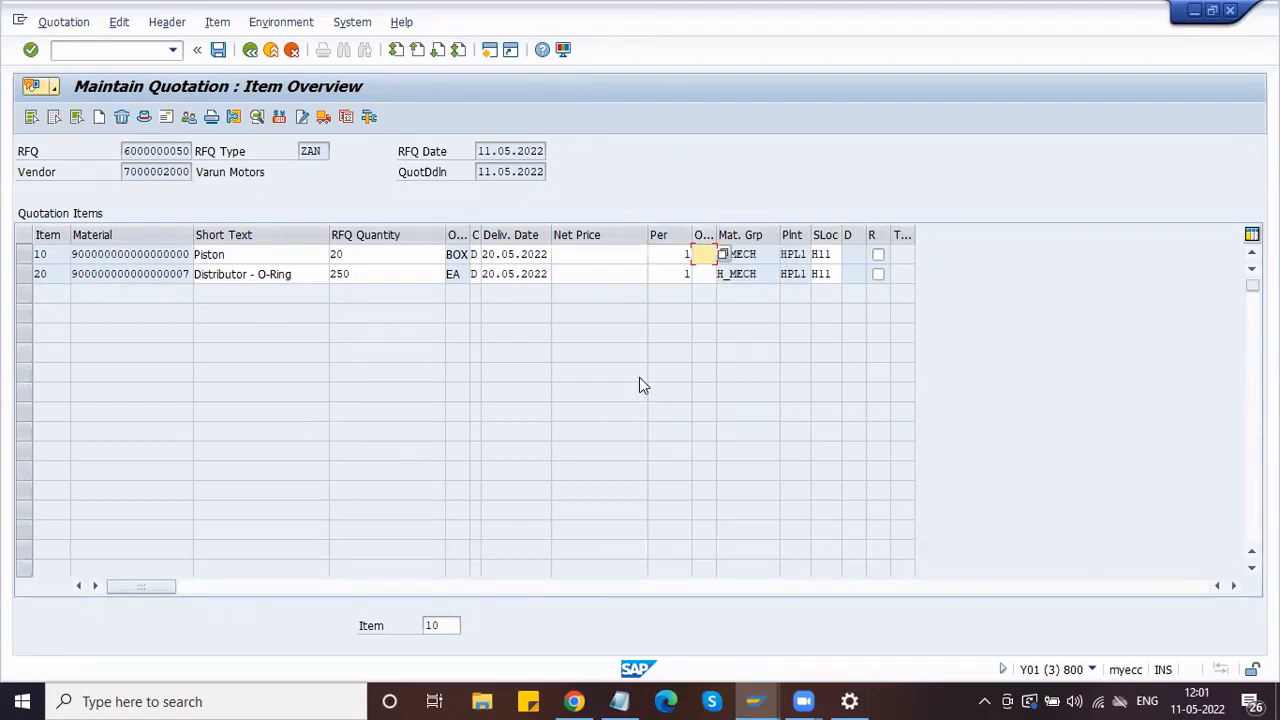
type("EA")
key("Down")
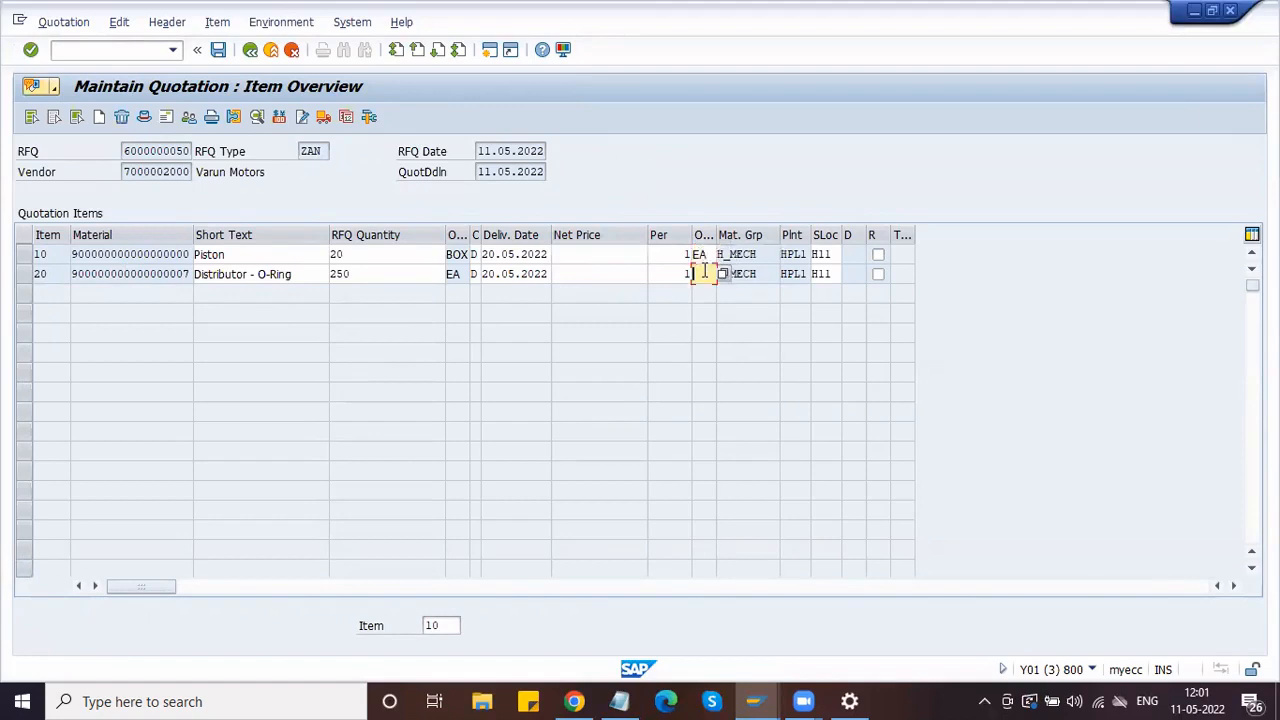
type("EA")
Step: Enter net prices 1990 for the Piston and 390 for the O-Ring, then save
left_click(588, 260)
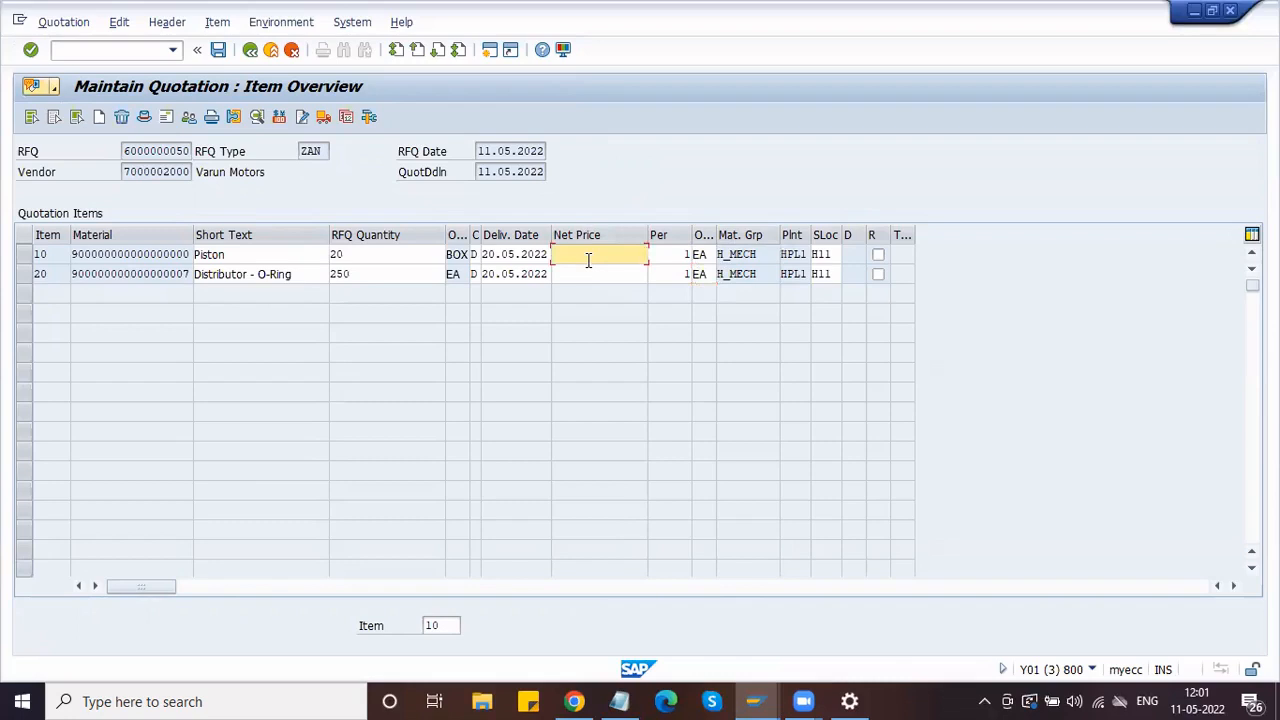
left_click(710, 254)
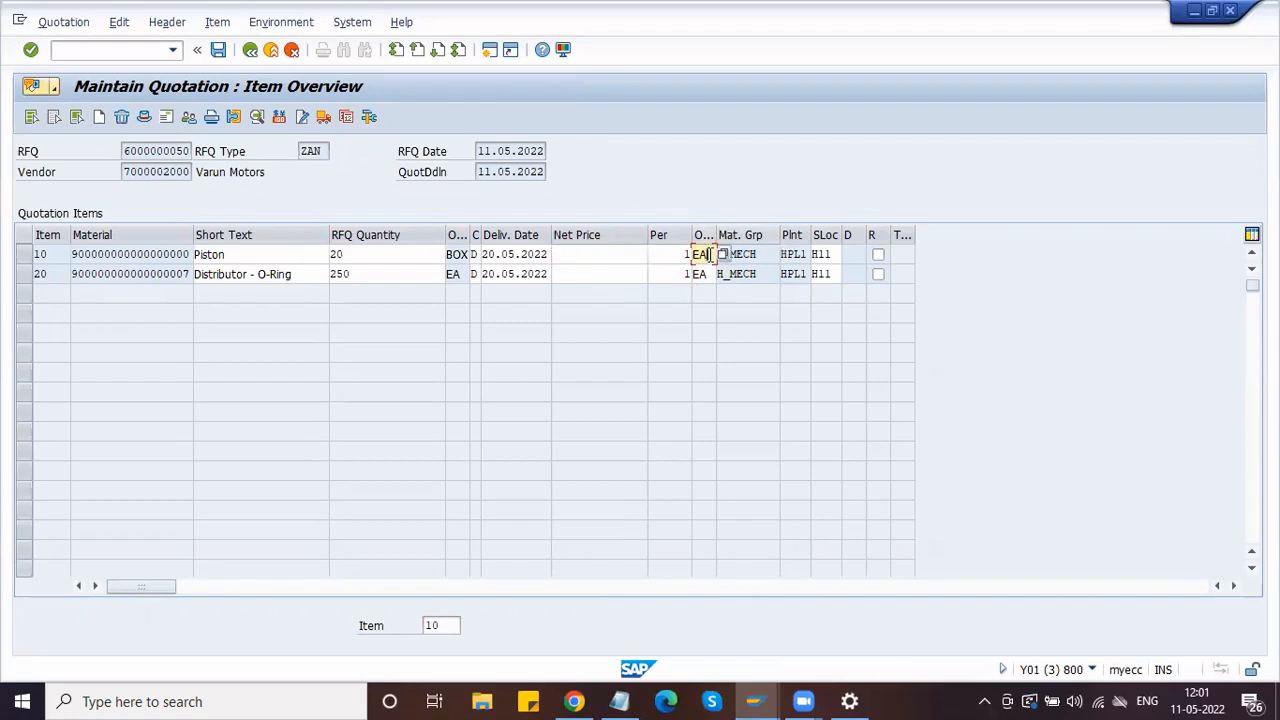
left_click(616, 254)
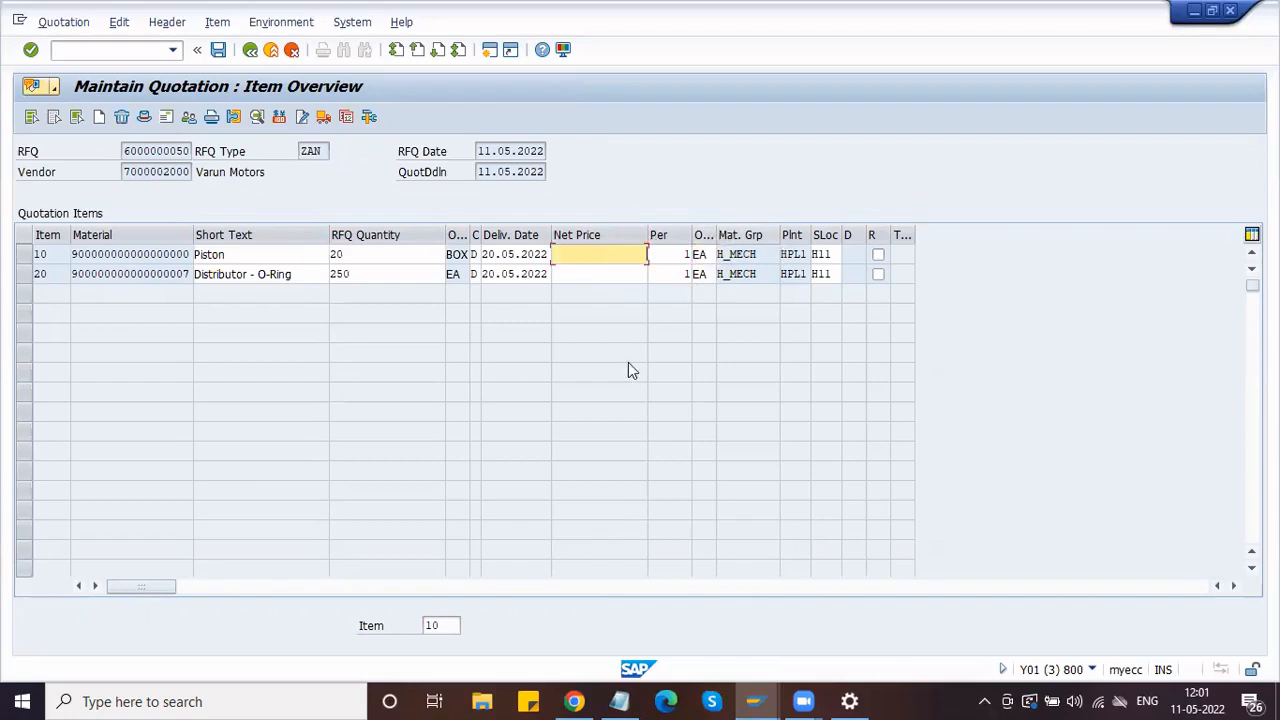
type("1990")
left_click(594, 276)
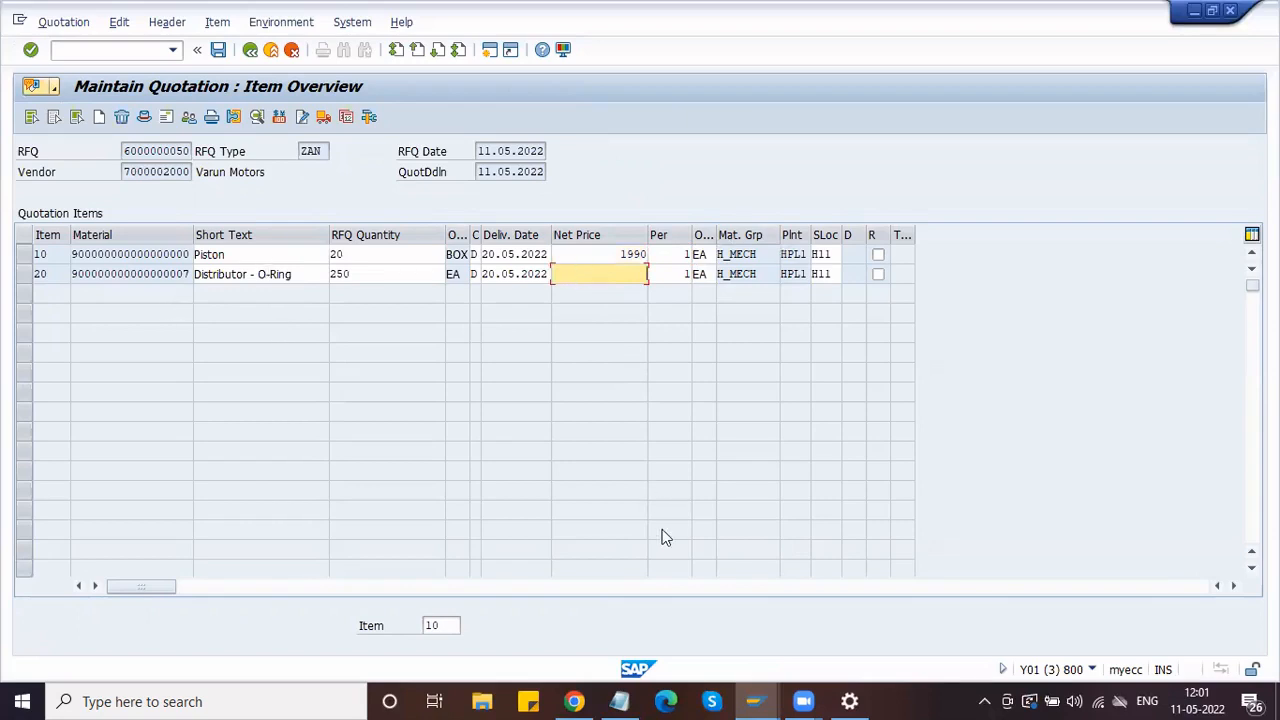
type("390")
key("Return")
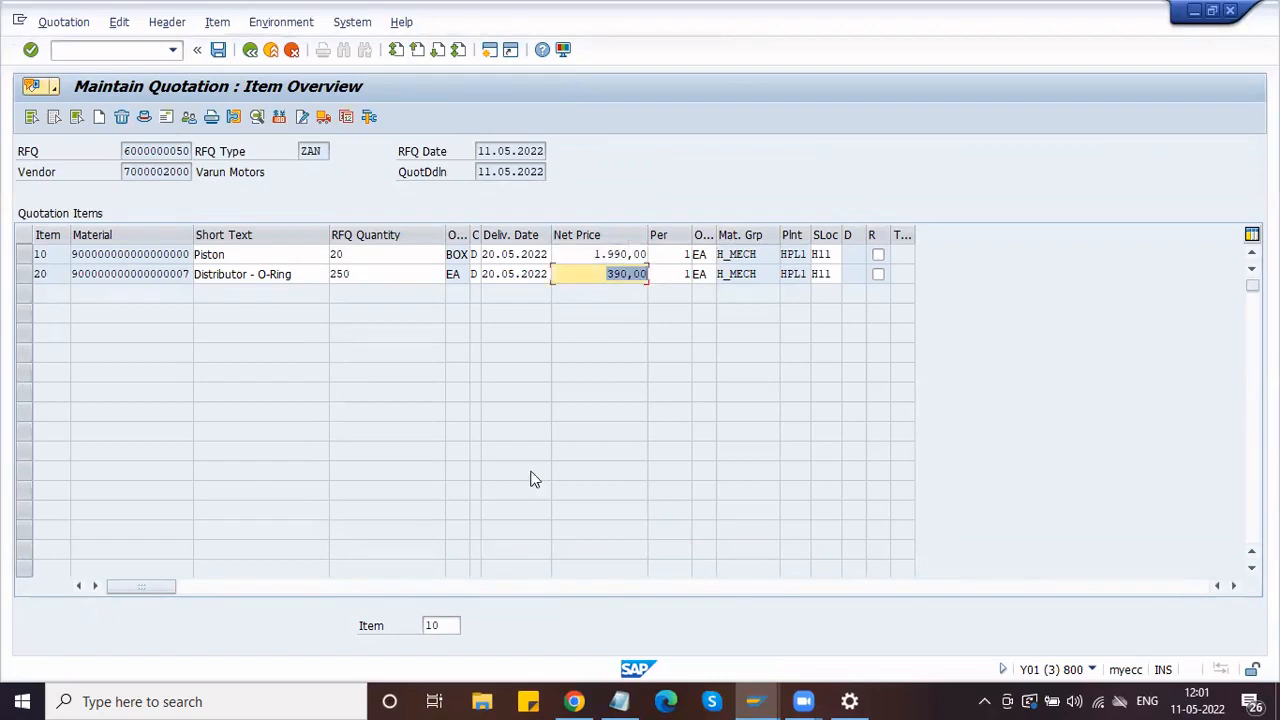
left_click(219, 52)
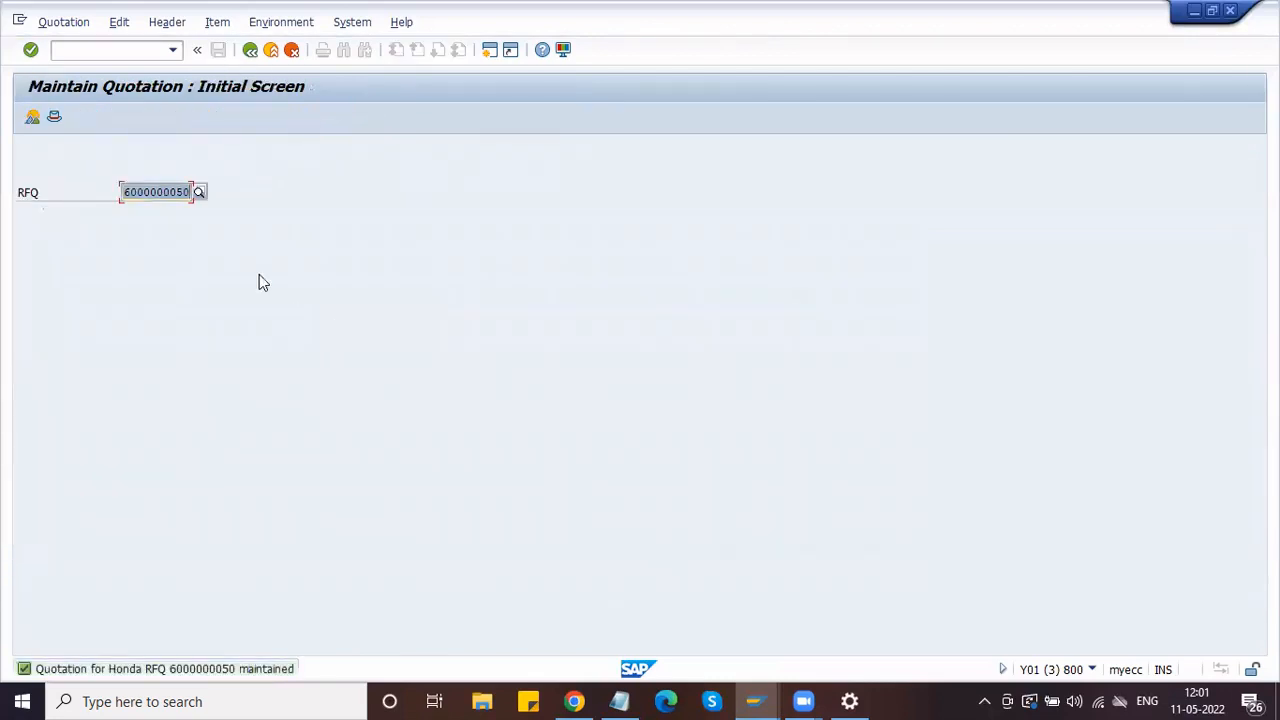
key("alt+Tab")
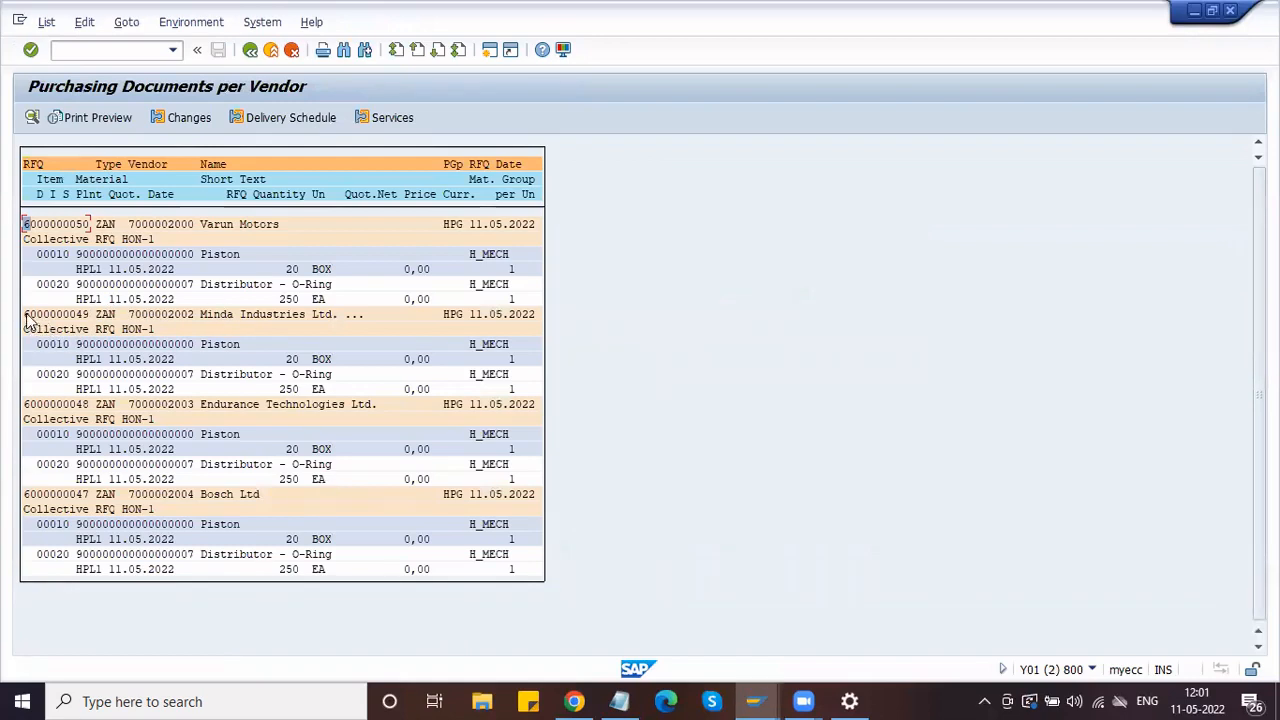
left_click_drag(24, 315, 88, 316)
key("ctrl+c")
key("alt+Tab")
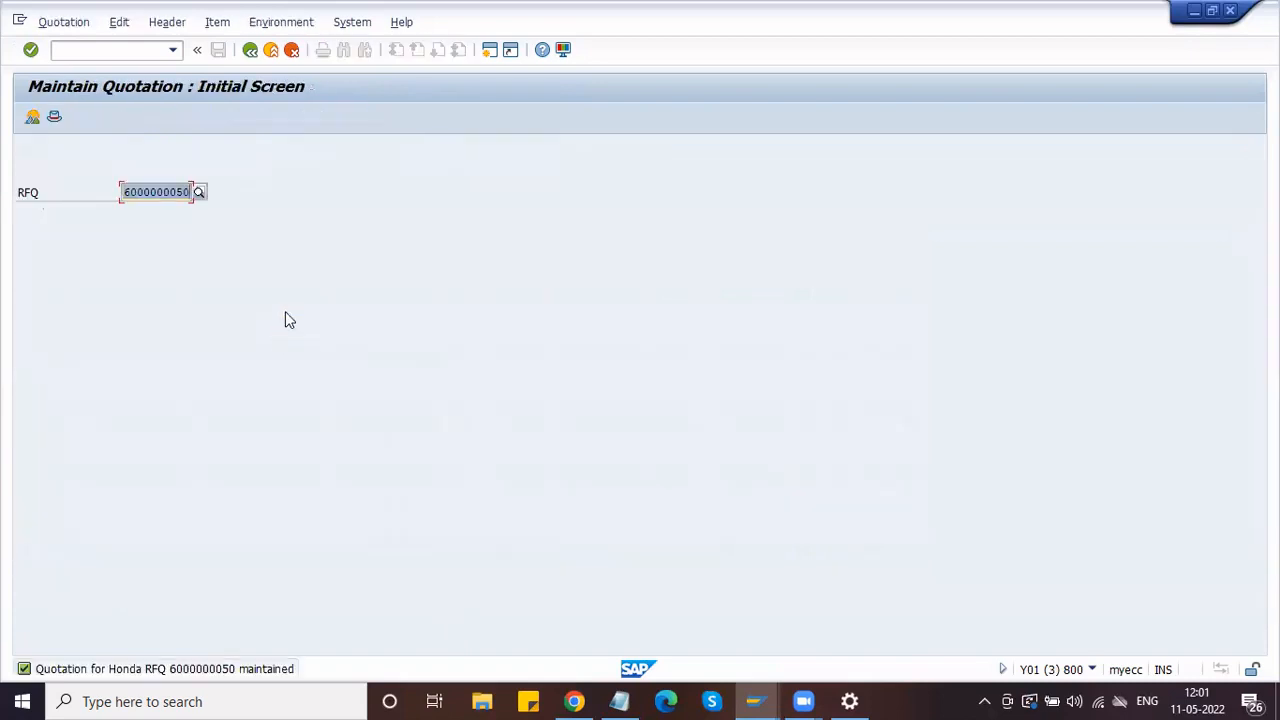
key("ctrl+v")
key("Return")
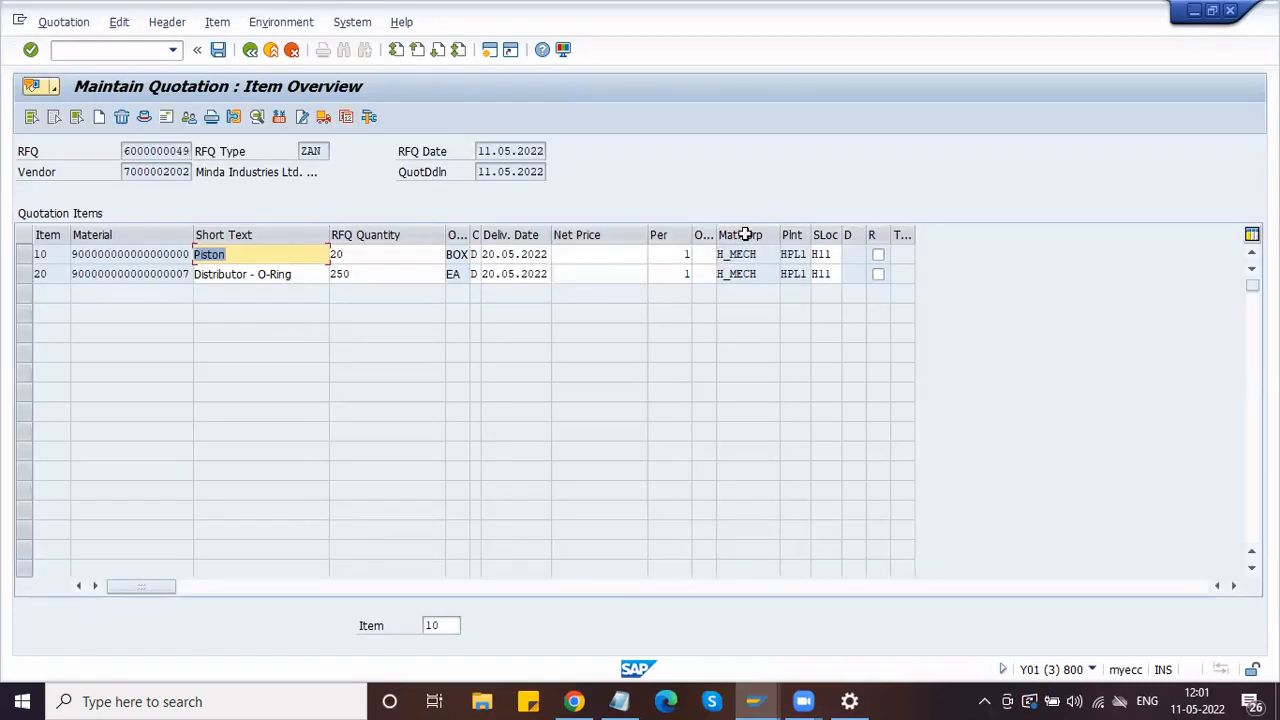
Step: Set order unit EA and net prices 1980 (Piston) and 380 (O-Ring), then save
left_click(703, 254)
type("EA")
key("Down")
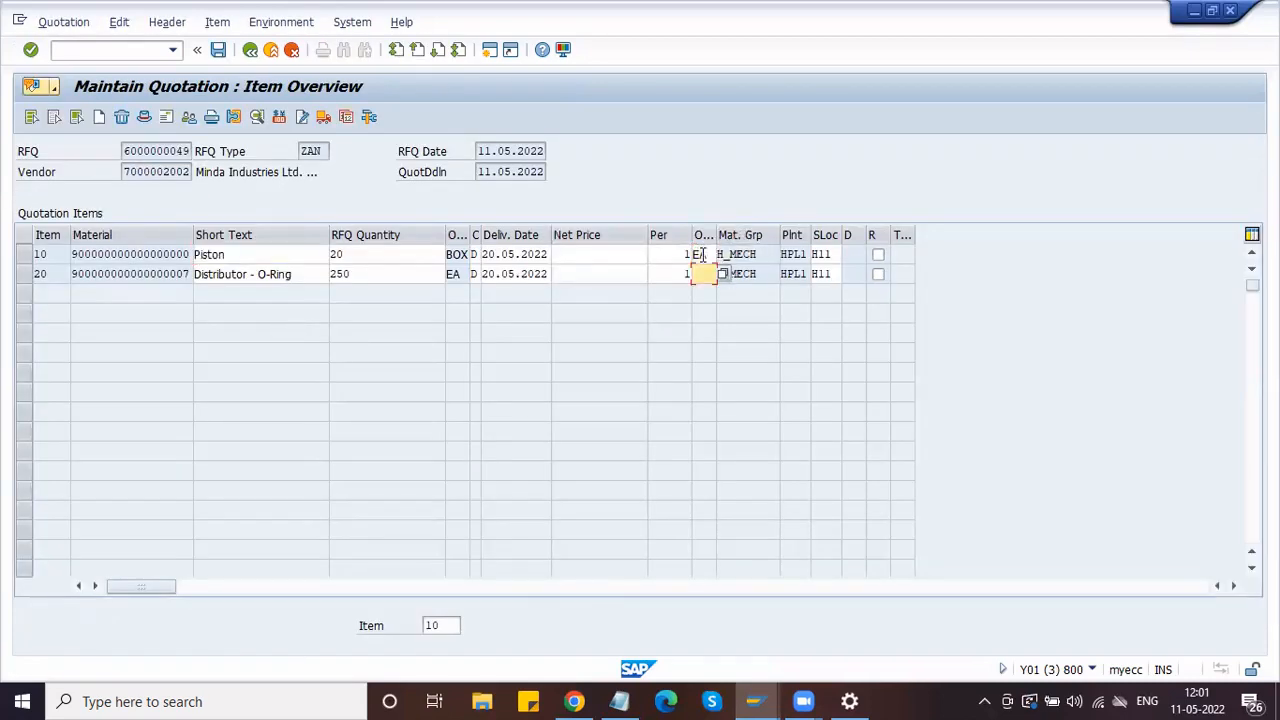
type("EA")
left_click(605, 254)
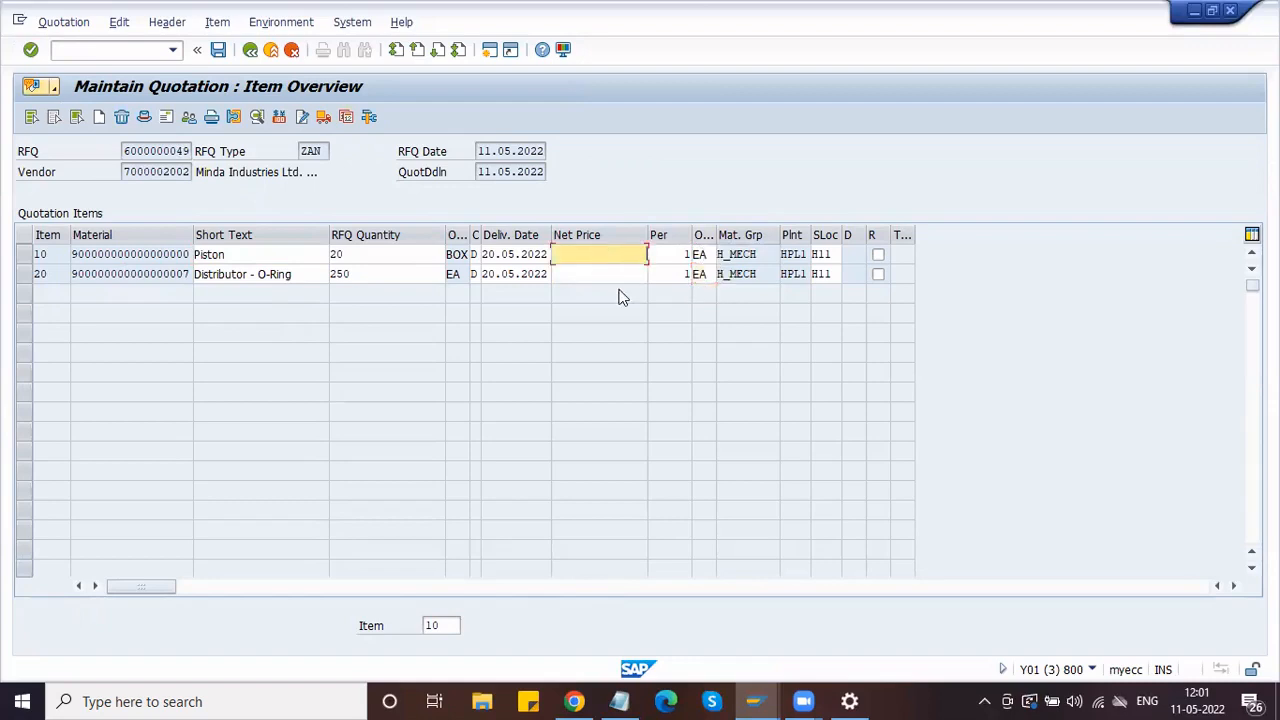
type("1980")
left_click(614, 274)
type("380")
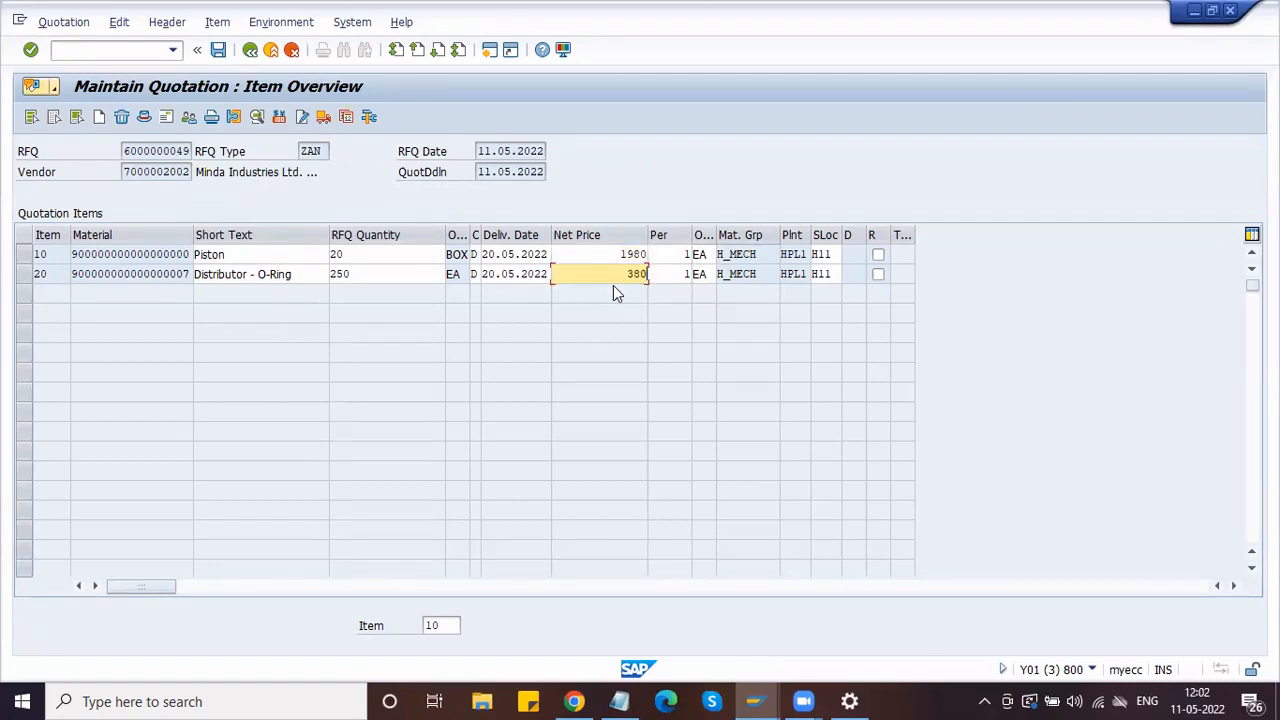
key("Return")
left_click(218, 52)
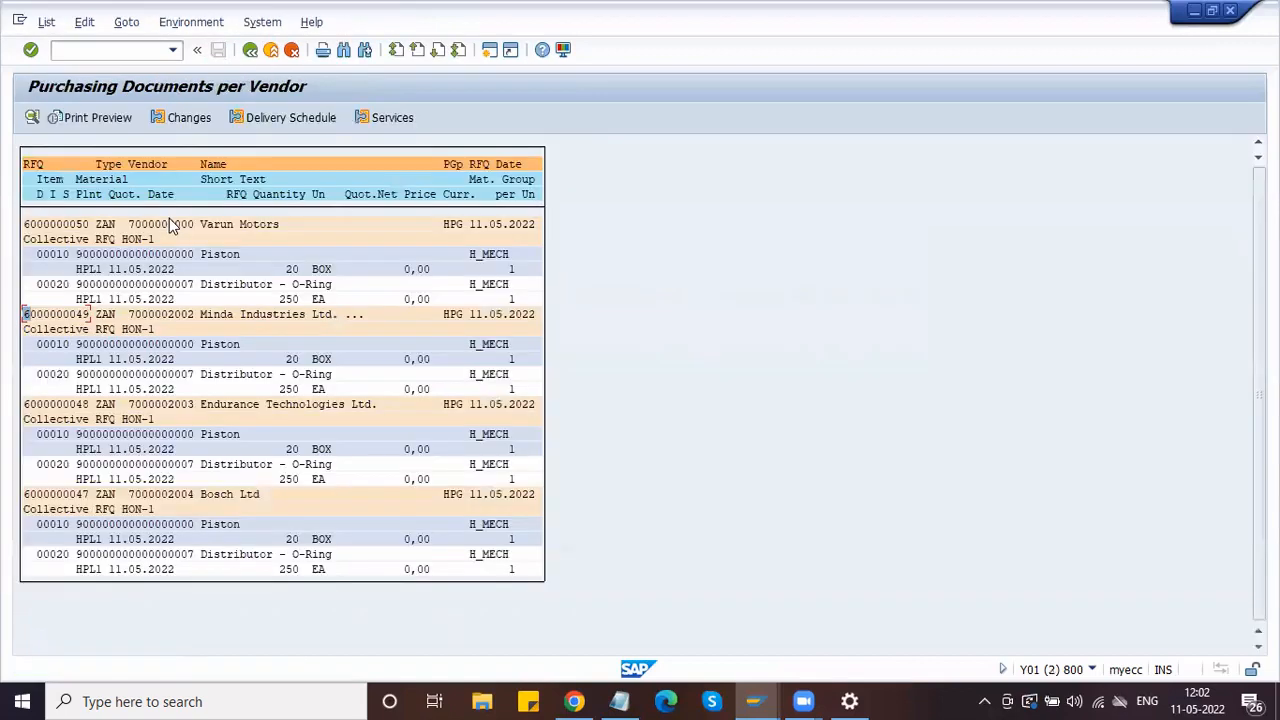
left_click_drag(27, 408, 90, 406)
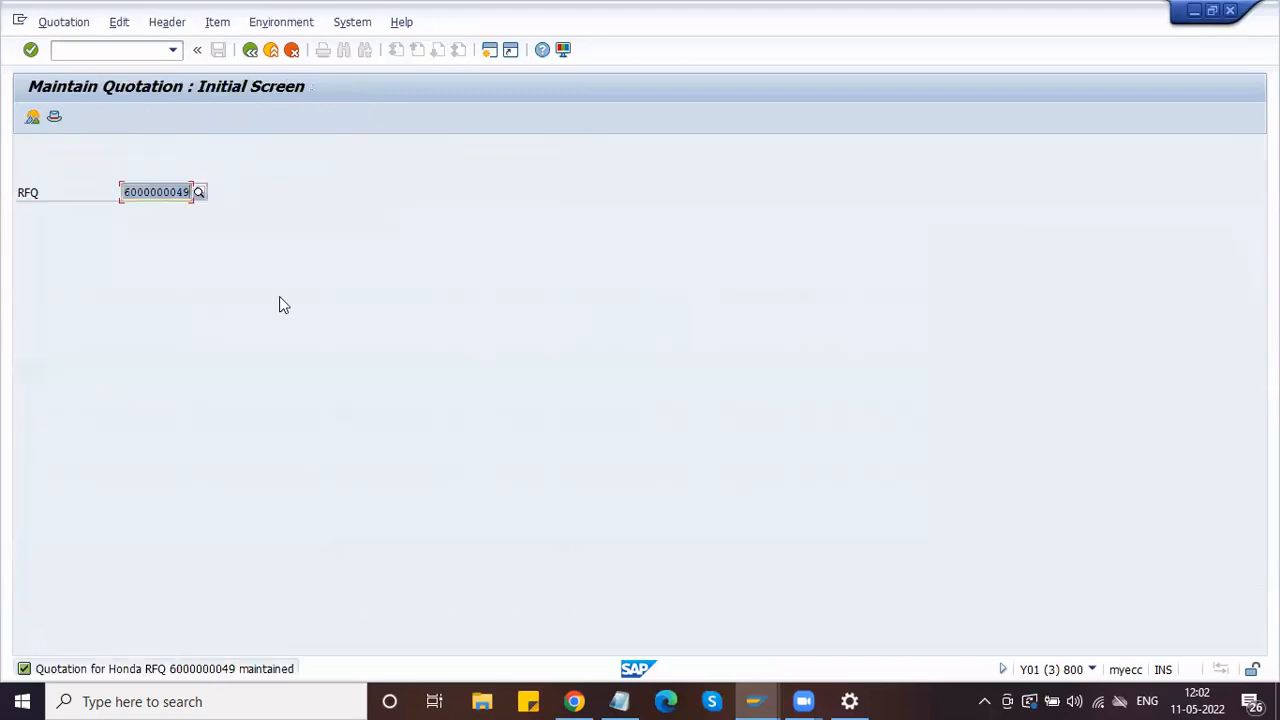
key("ctrl+v")
key("Return")
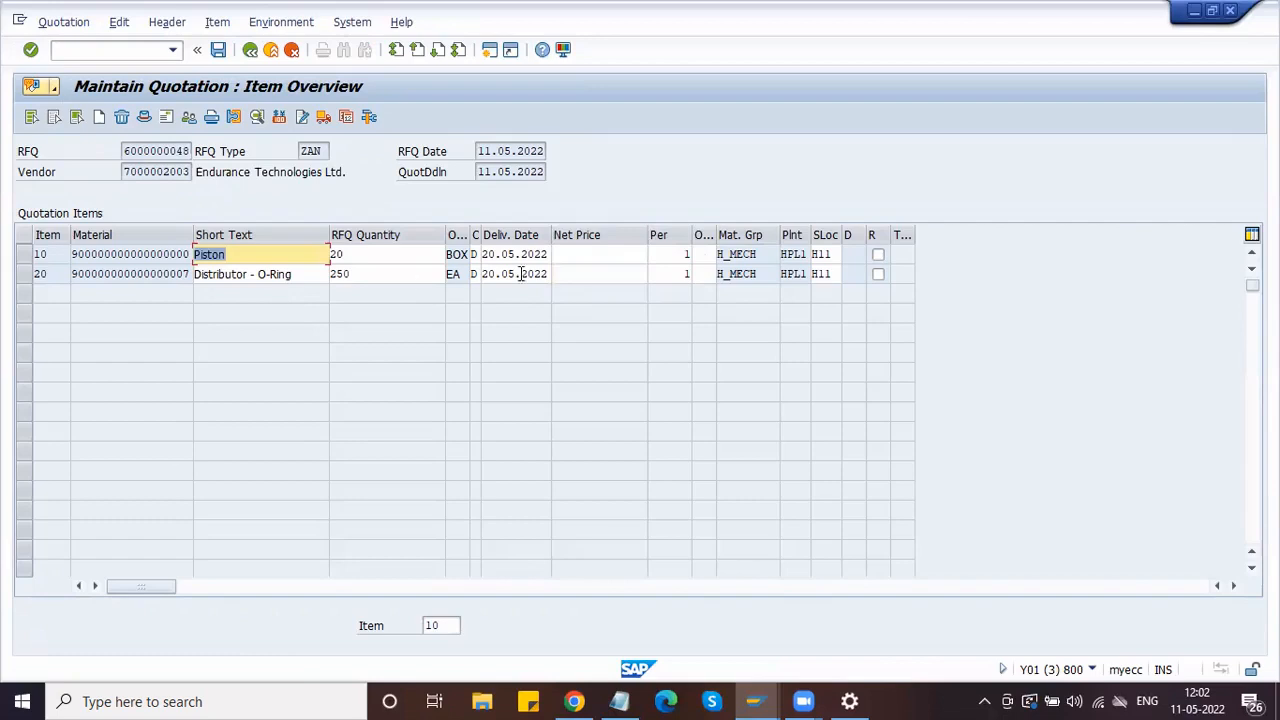
Step: Set order unit EA and net prices 1970 (Piston) and 370 (O-Ring), then save
left_click(705, 254)
type("EA")
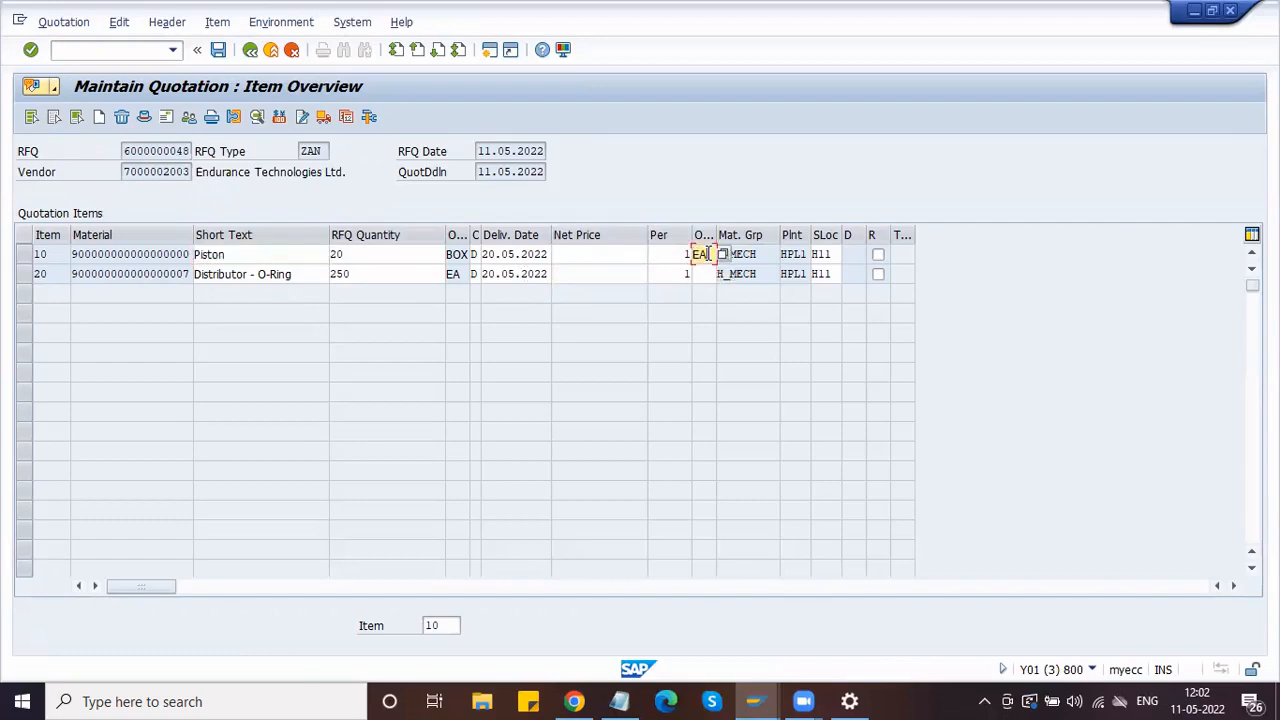
left_click(615, 256)
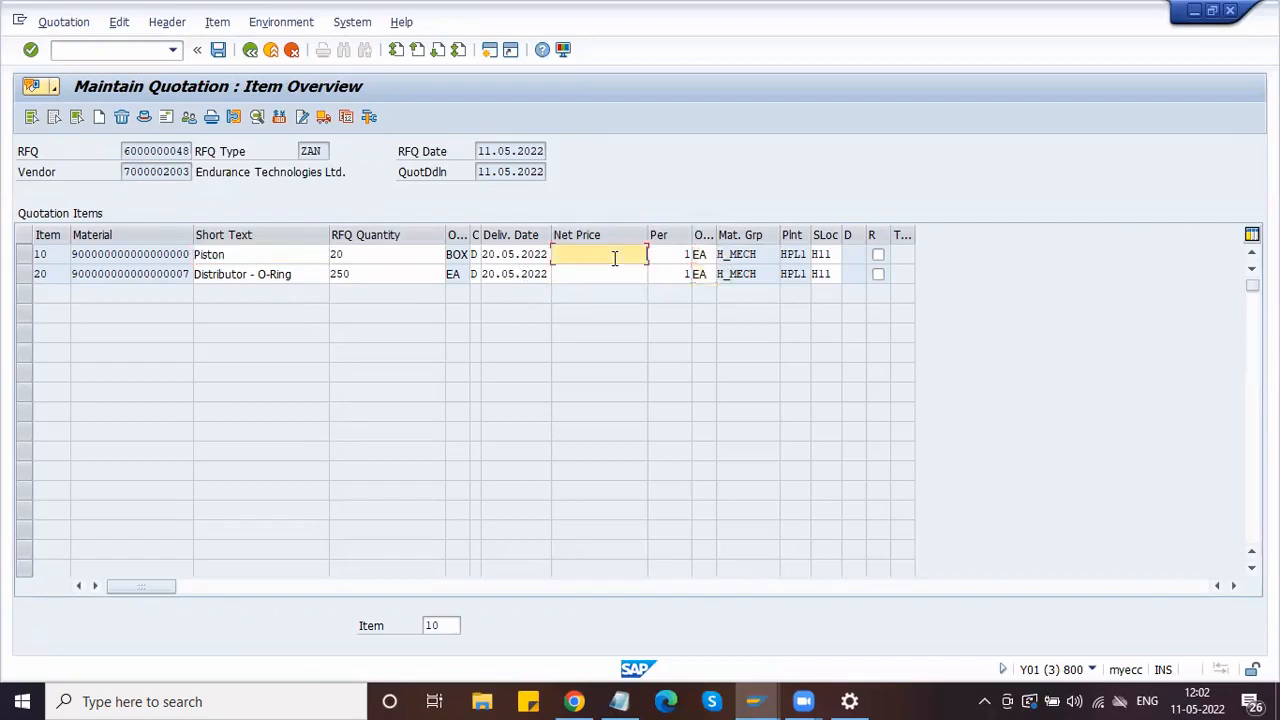
type("1970")
key("Down")
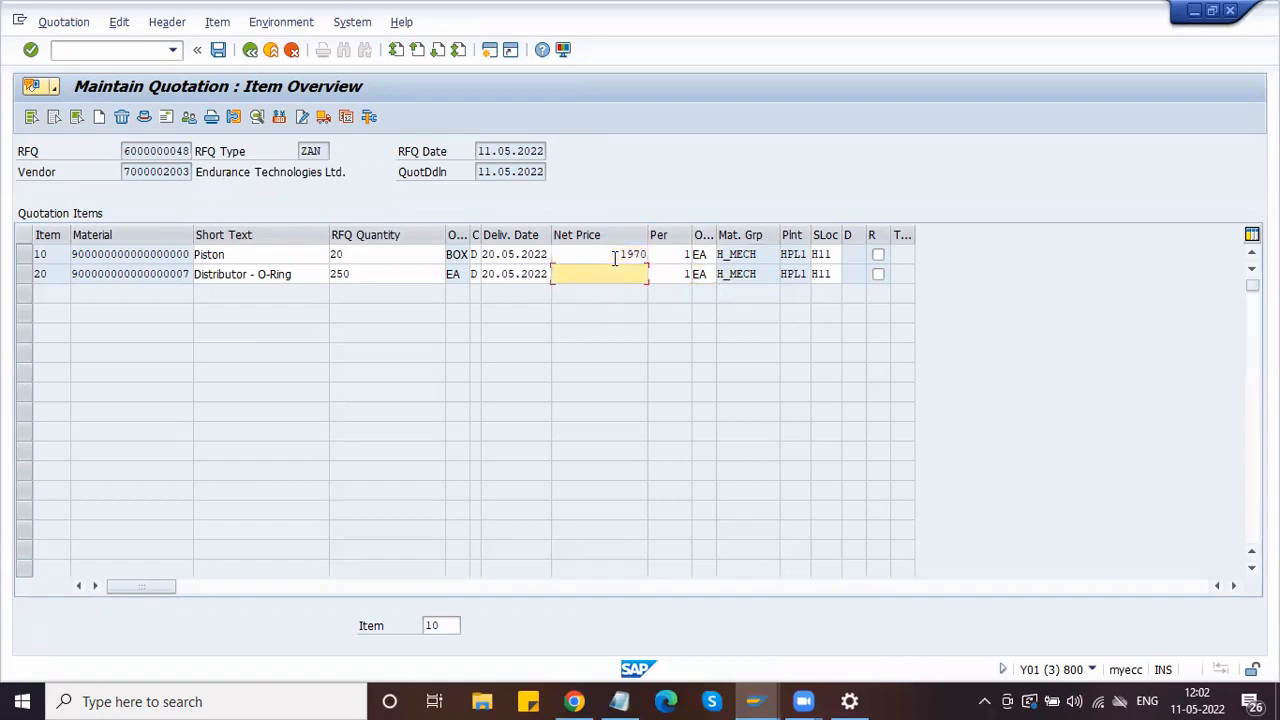
type("370")
key("Return")
left_click(218, 50)
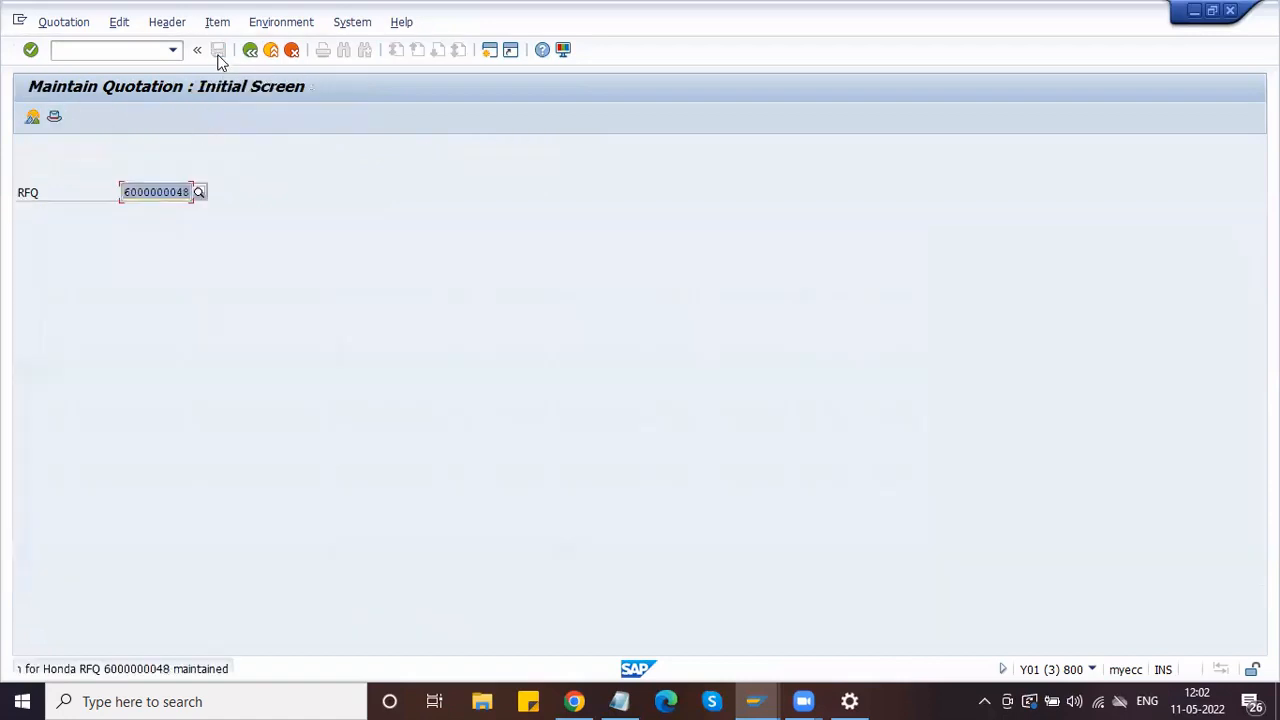
key("alt+Tab")
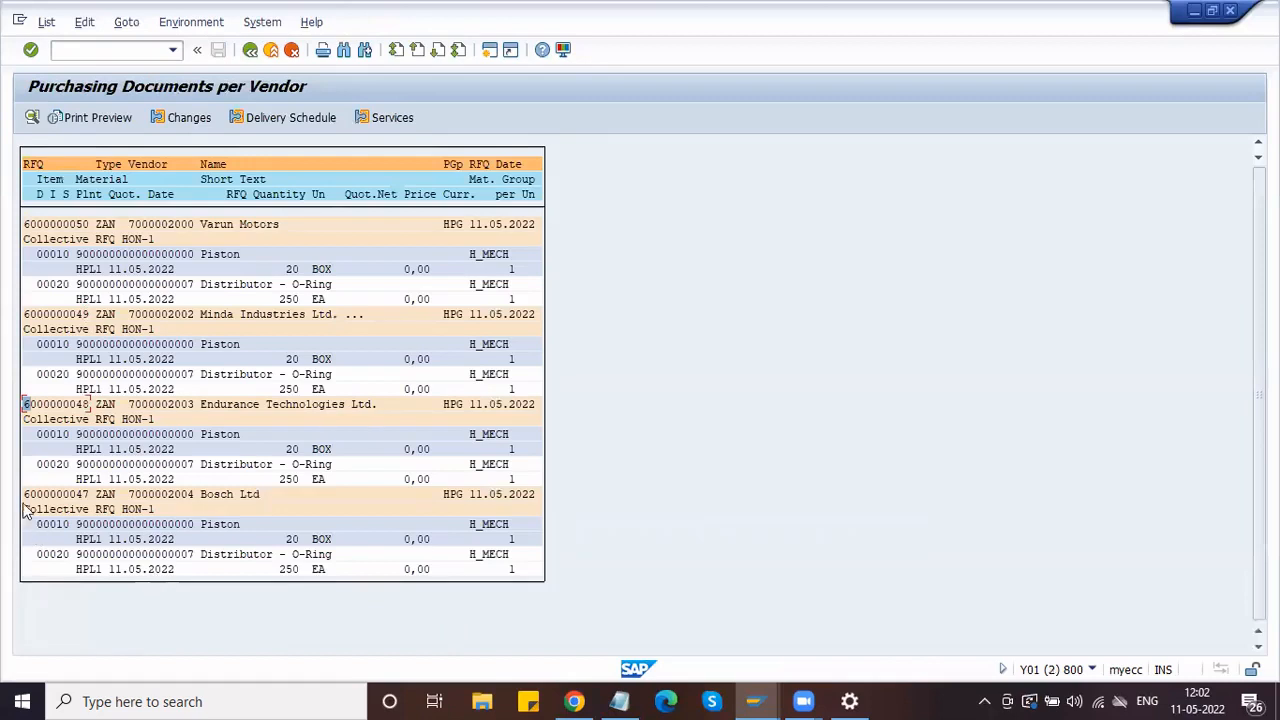
left_click_drag(26, 494, 96, 497)
key("ctrl+c")
key("alt+Tab")
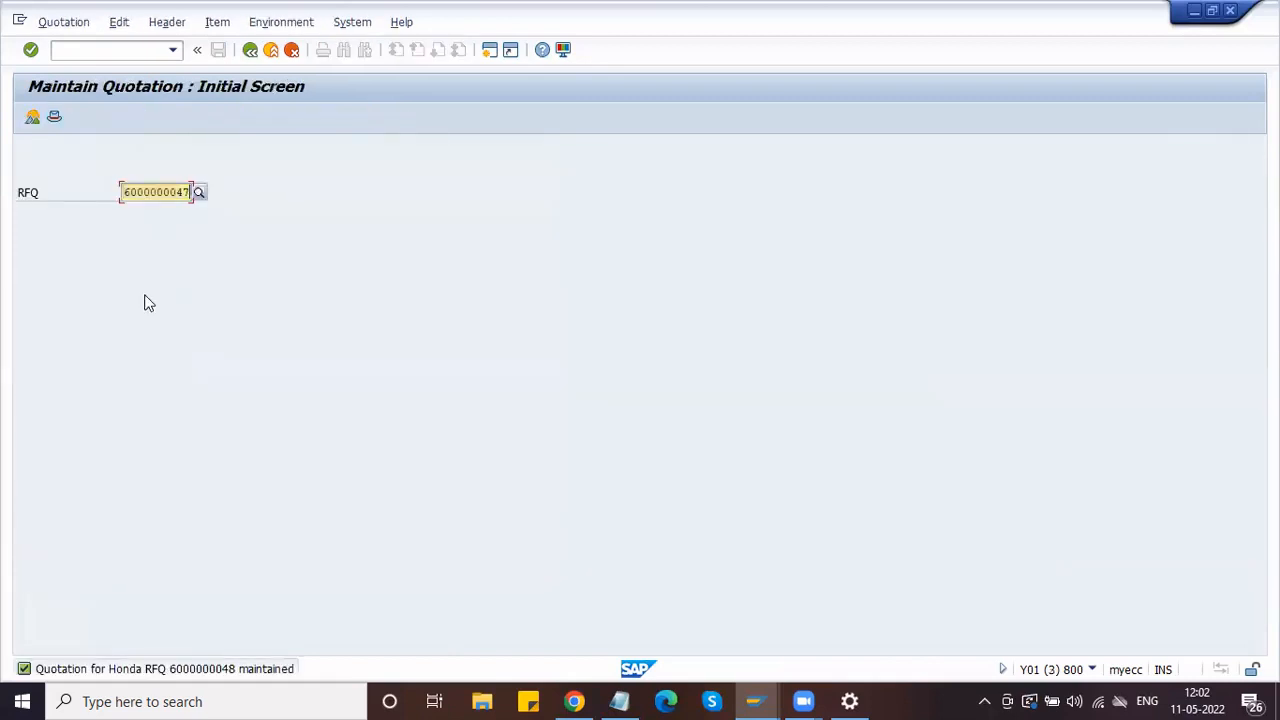
key("ctrl+v")
key("Return")
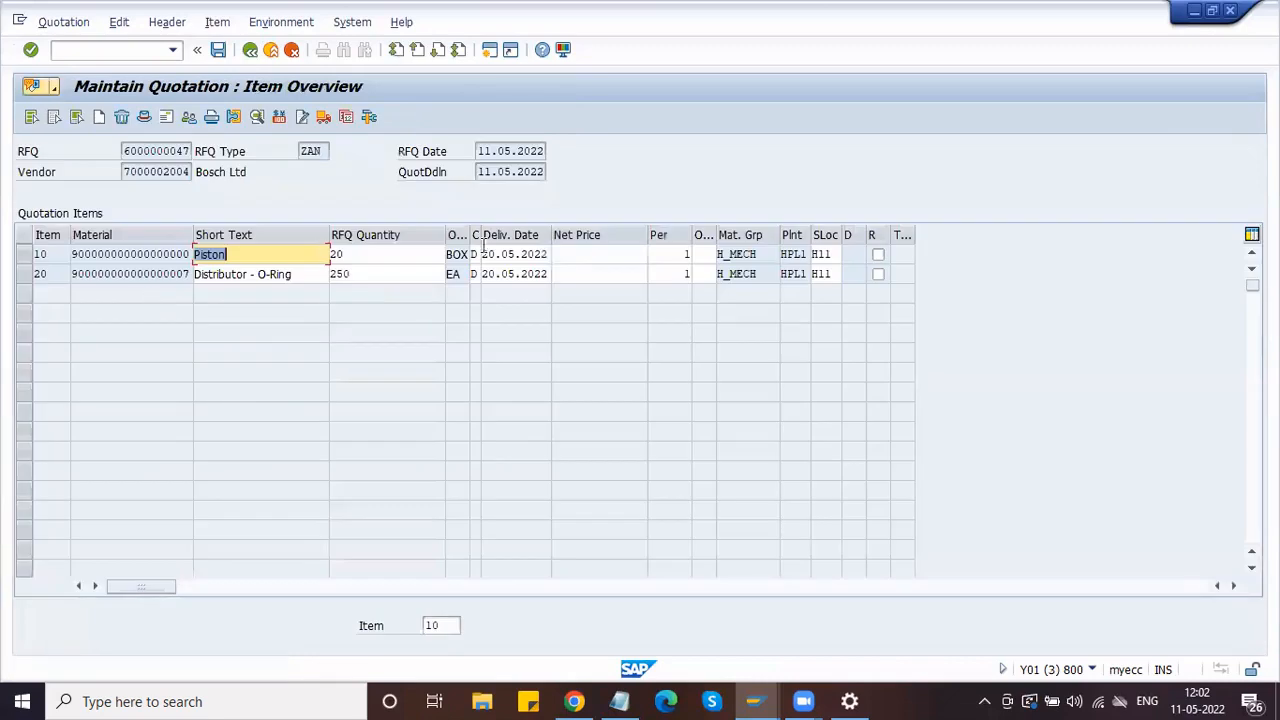
Step: Set the order unit to EA for both the Piston and the O-Ring
left_click(702, 252)
type("EA")
key("Down")
type("EA")
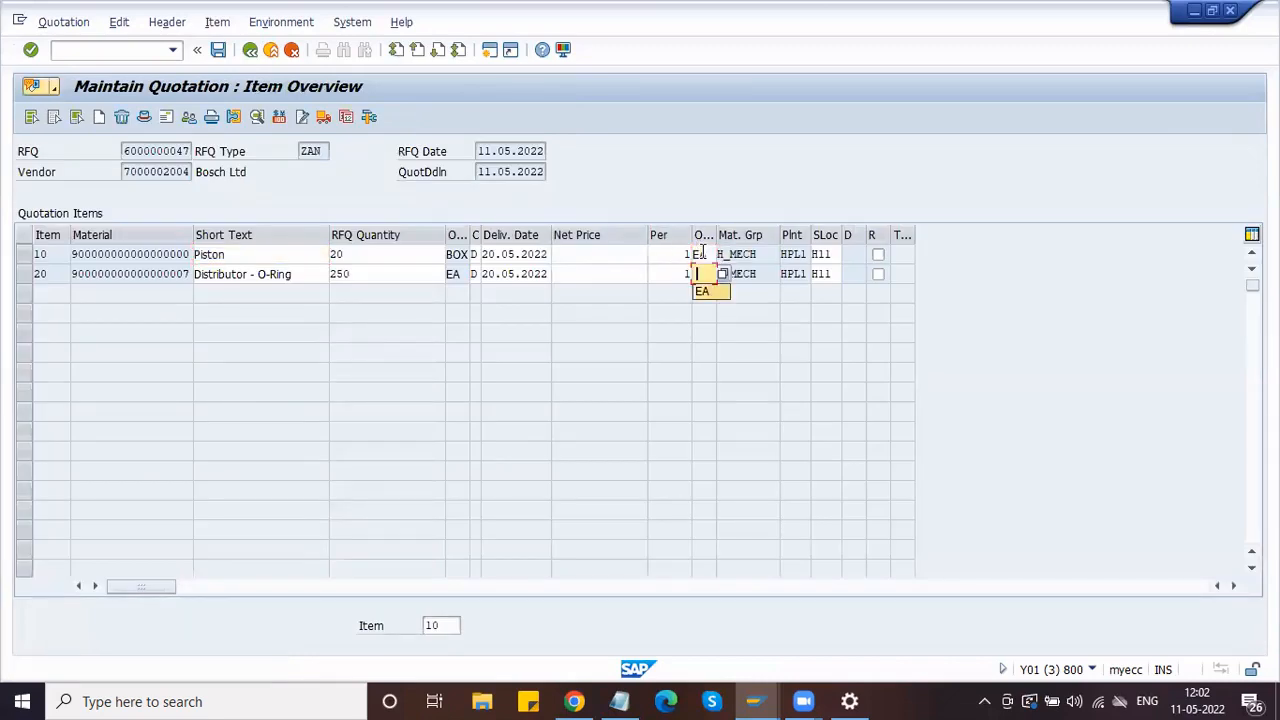
Step: Enter net prices 1.960,00 for the Piston and 360,00 for the O-Ring, then save
left_click(632, 255)
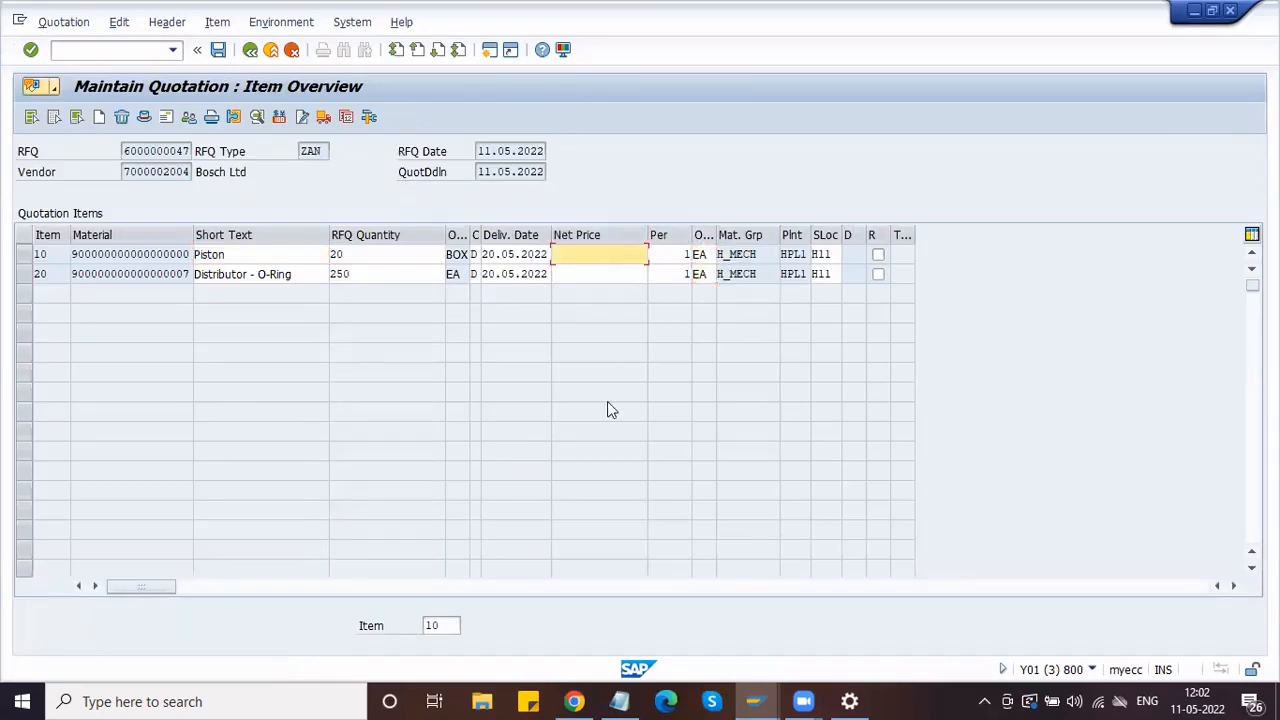
type("360")
key("Down")
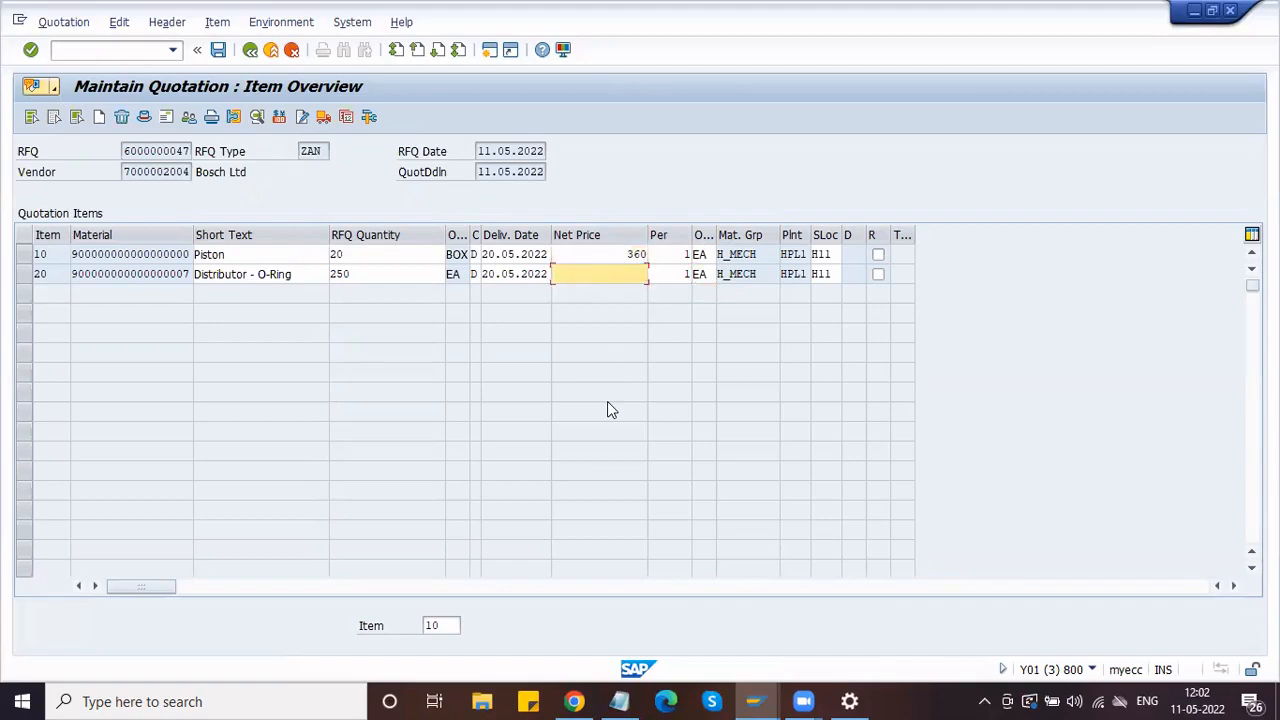
key("shift+Tab")
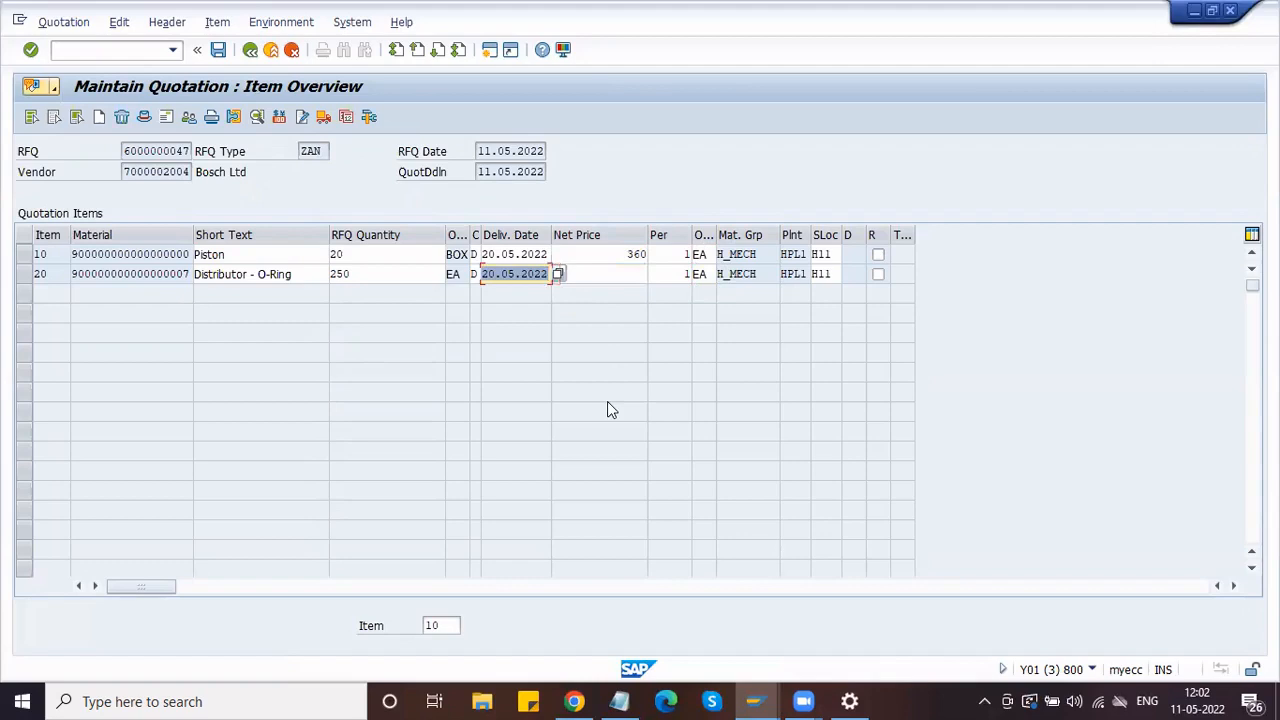
left_click(596, 274)
type("360")
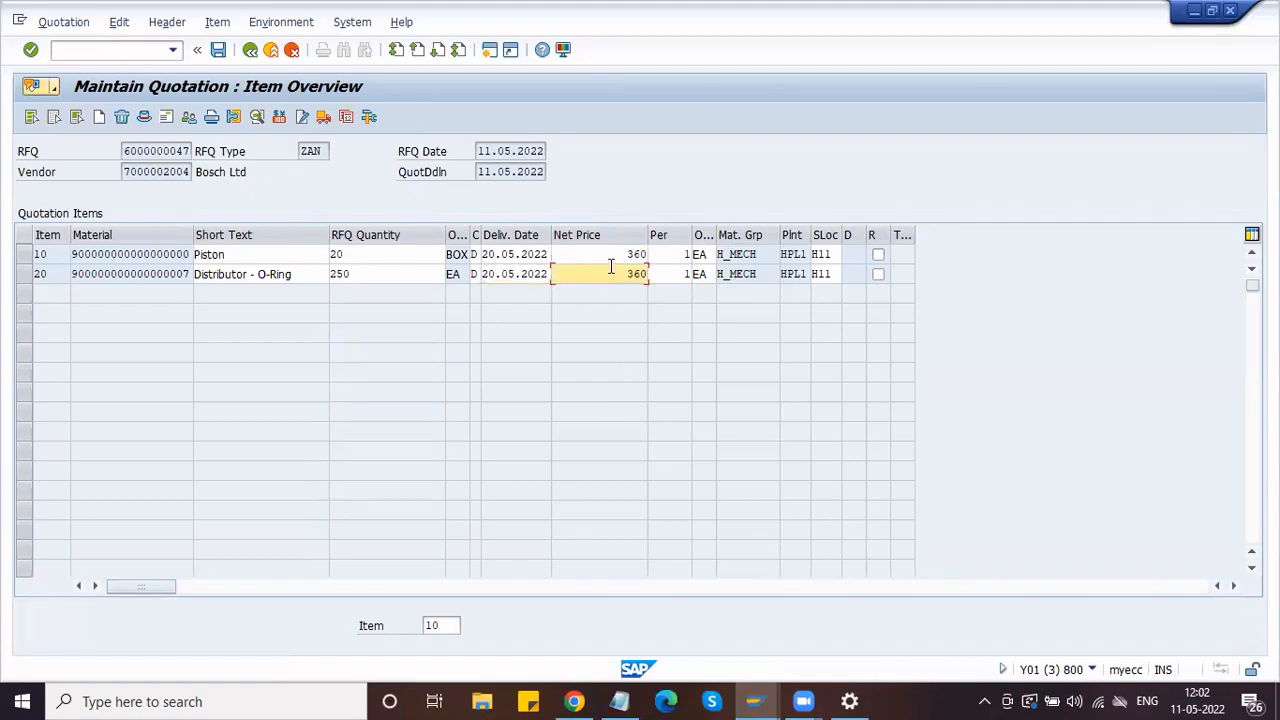
left_click(614, 256)
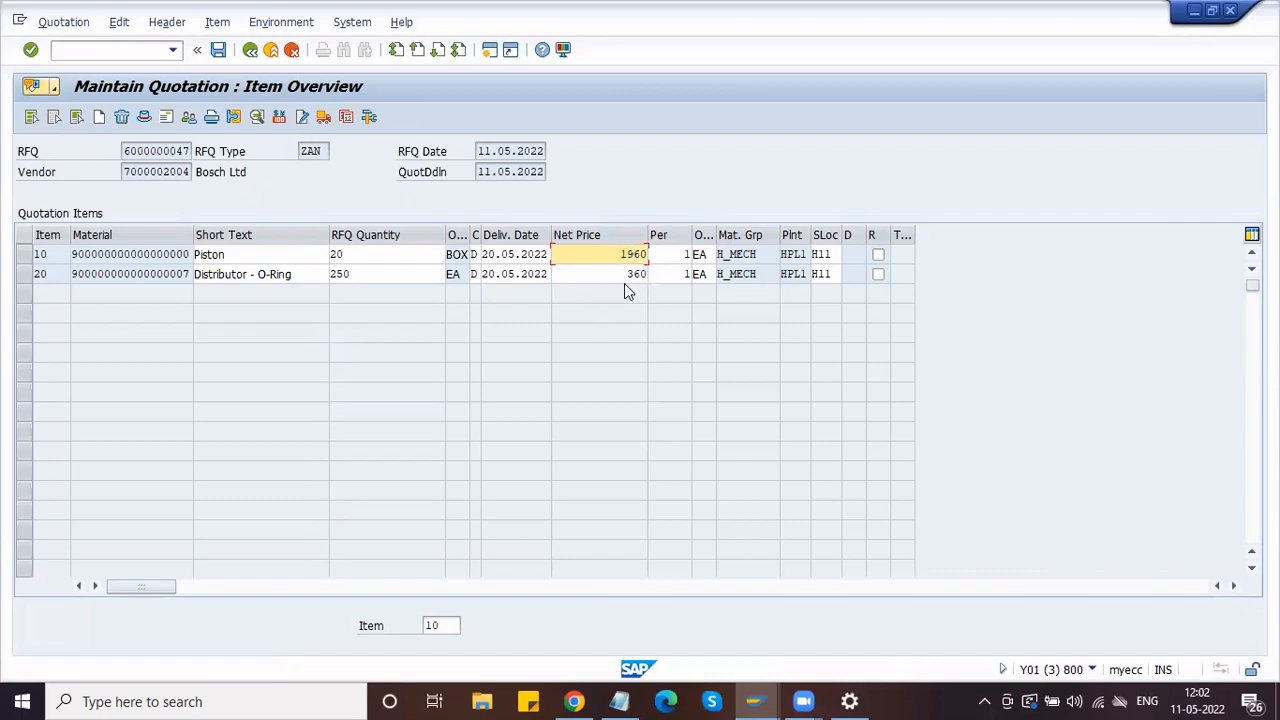
key("Return")
left_click(218, 52)
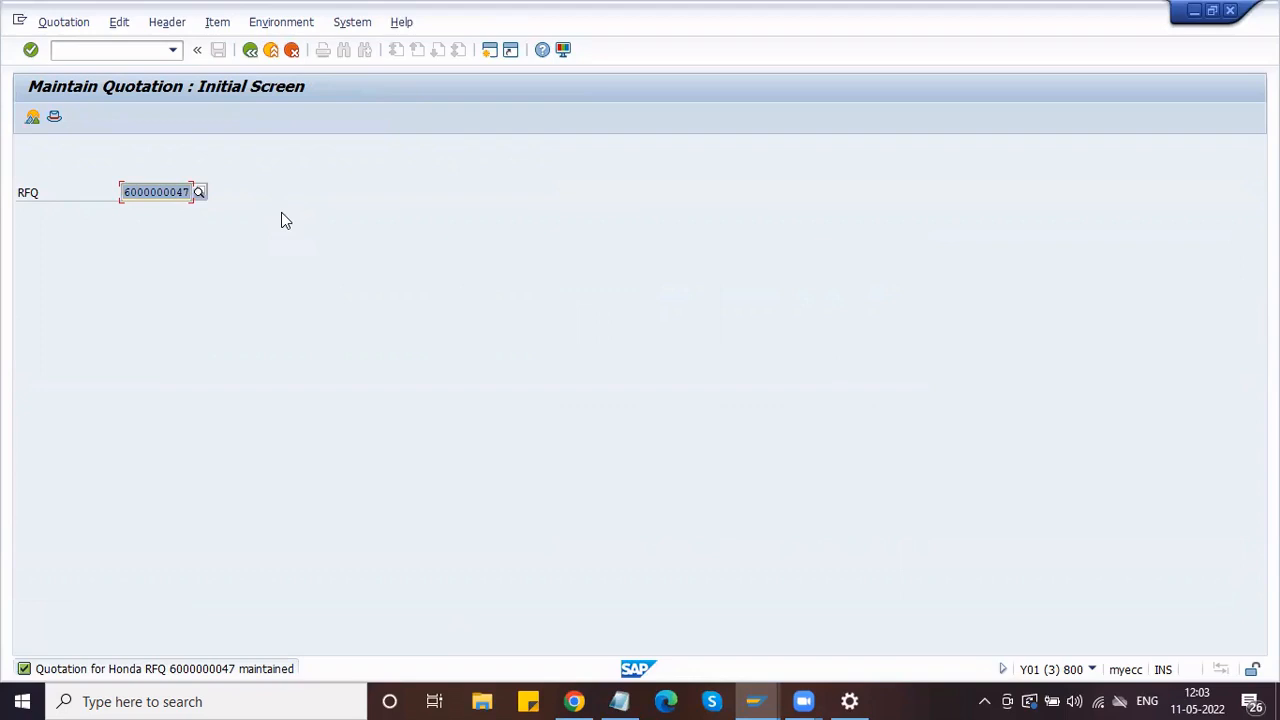
Step: Open the price comparison list transaction and execute it for collective RFQ HON-1
left_click(96, 49)
type("/")
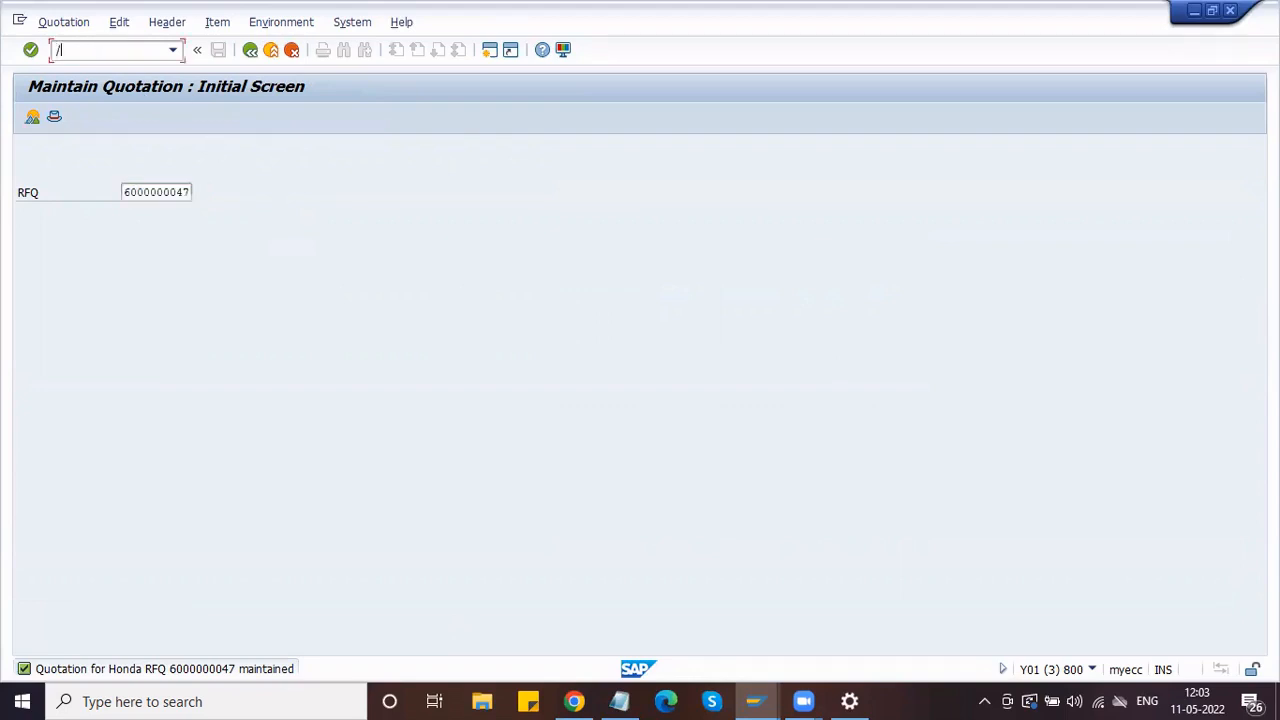
type("NME47")
key("Return")
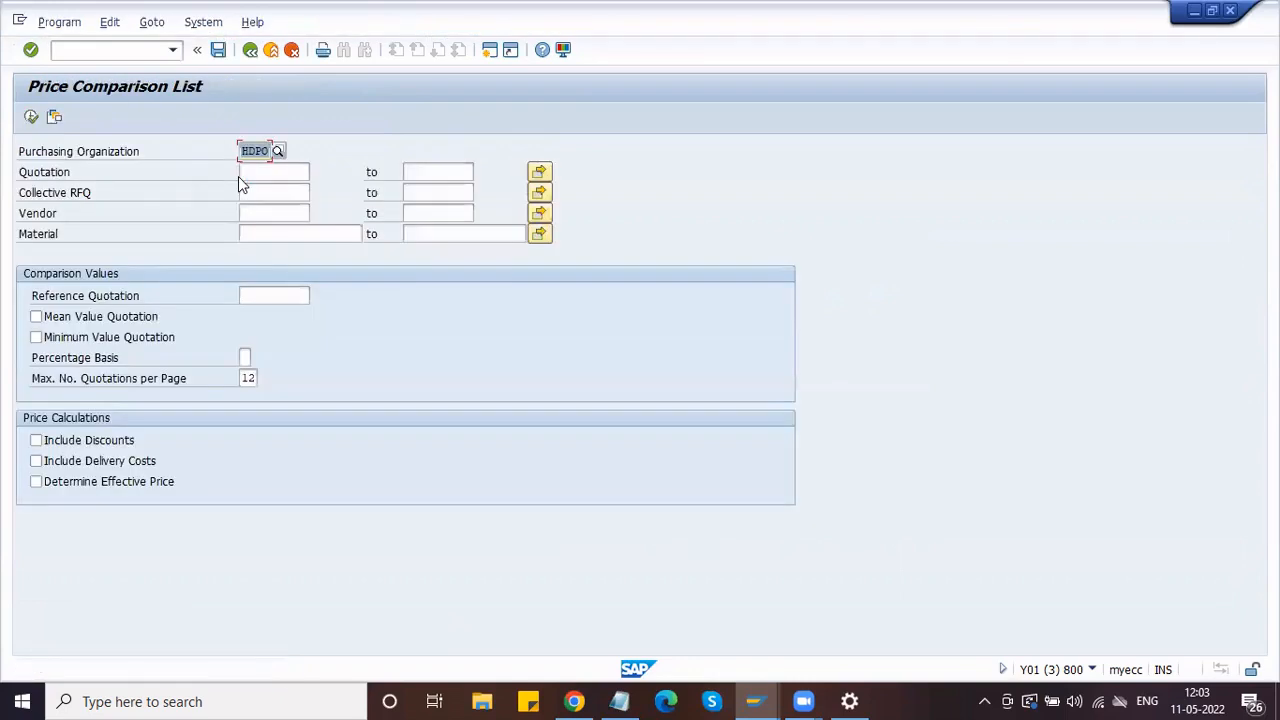
left_click(242, 191)
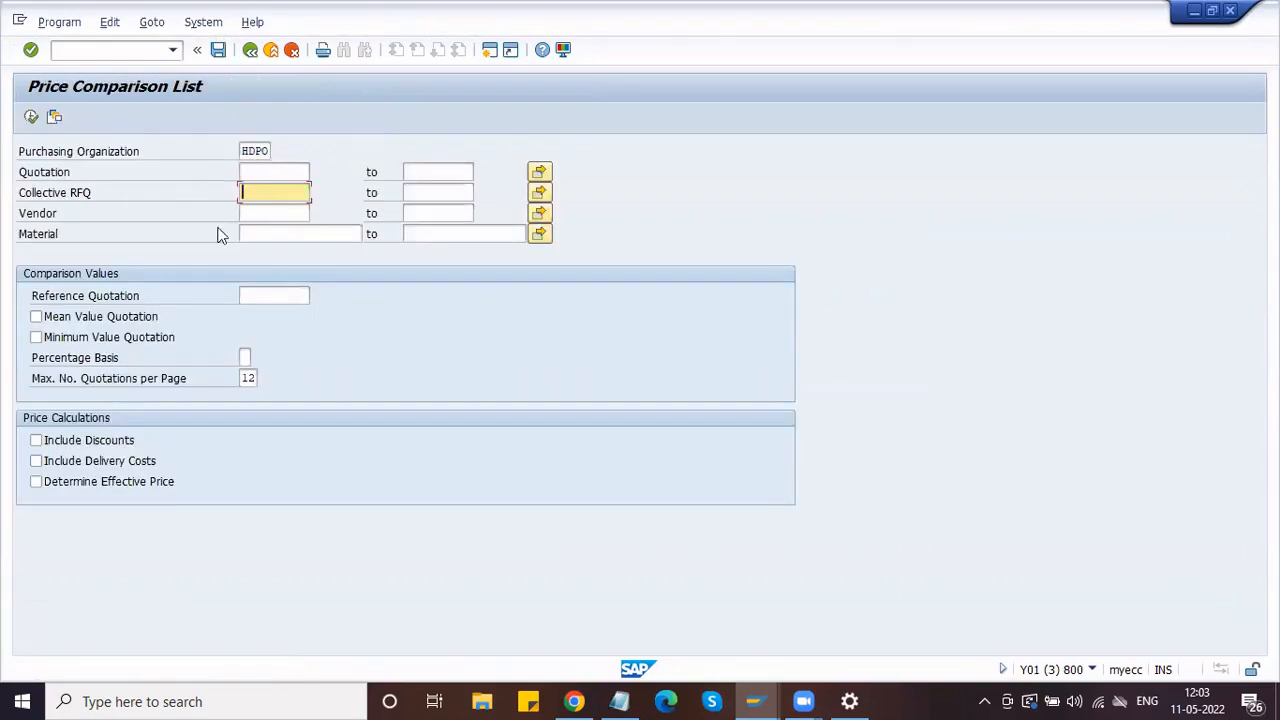
type("8ON-1")
left_click(31, 116)
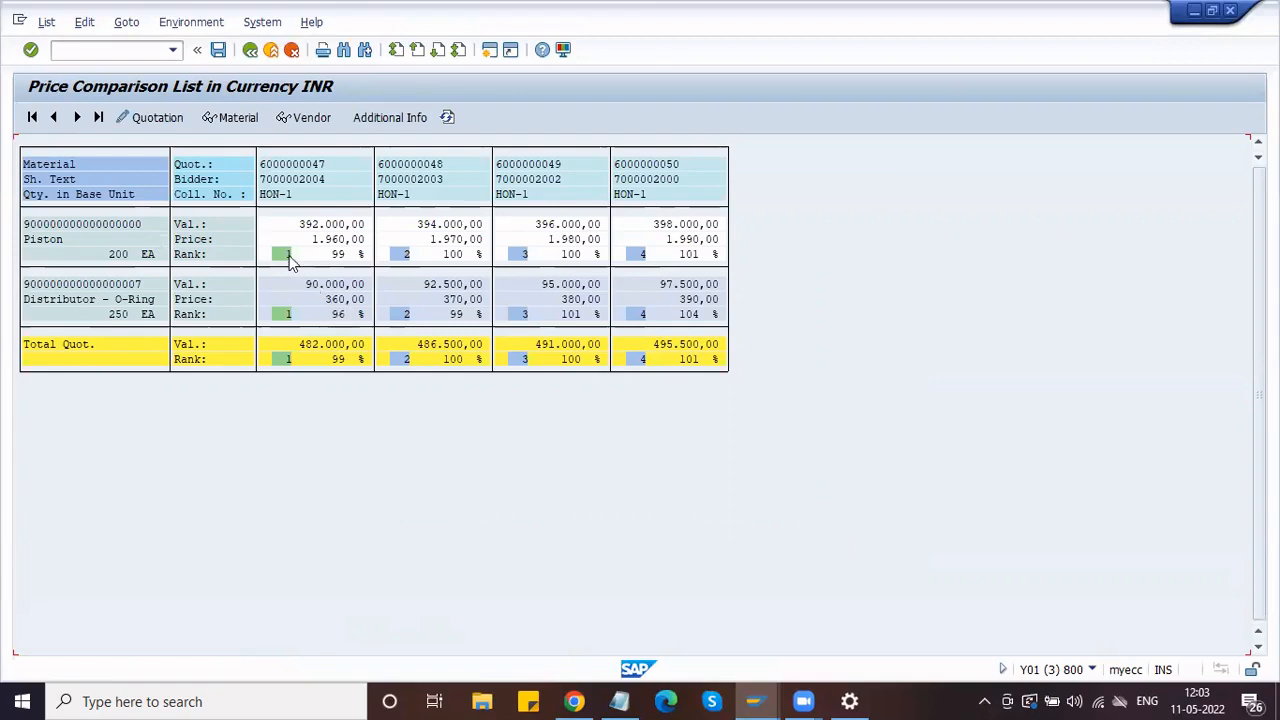
left_click(266, 172)
left_click_drag(266, 172, 339, 161)
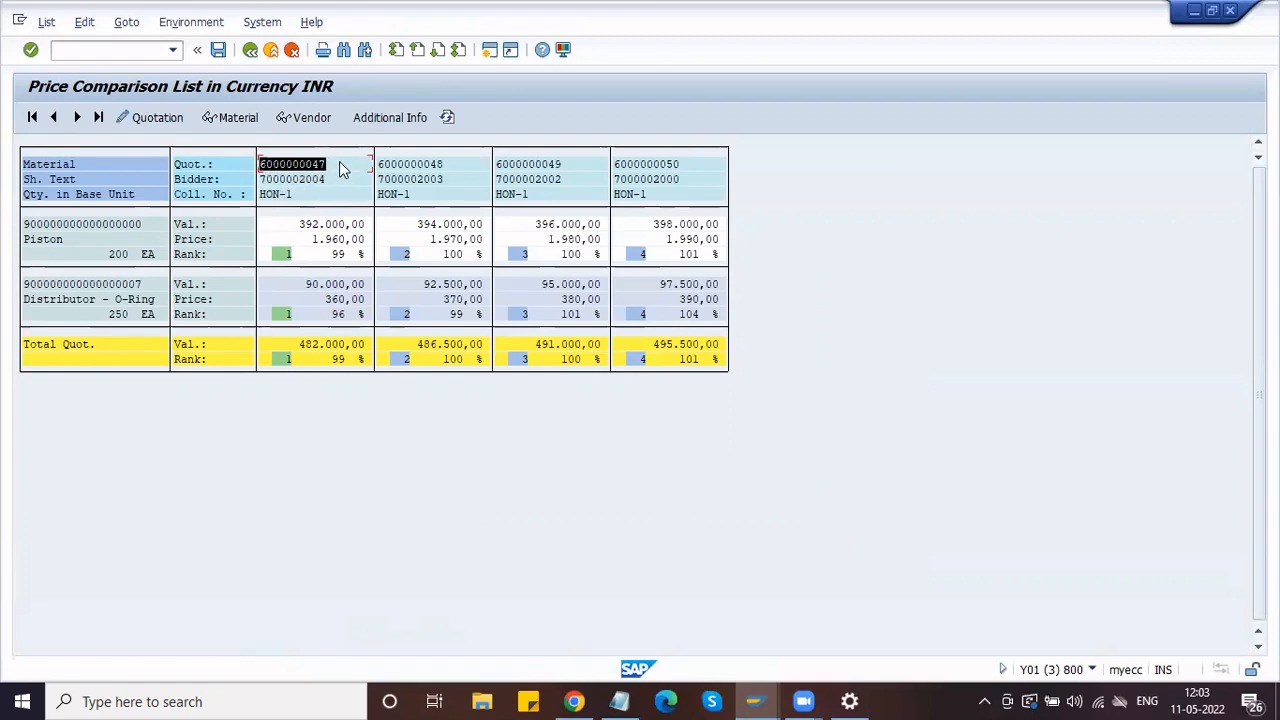
left_click(339, 162)
left_click_drag(260, 162, 268, 162)
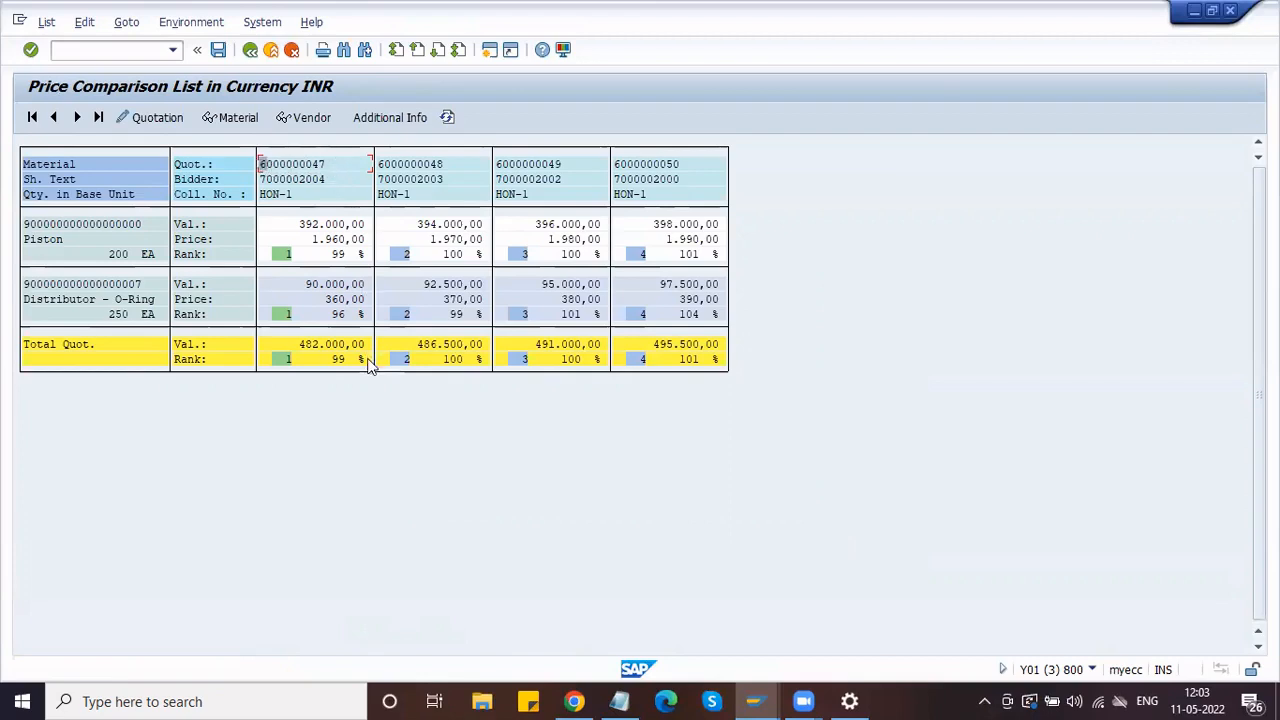
left_click(334, 240)
left_click(338, 300)
left_click(460, 299)
left_click(571, 303)
left_click(675, 240)
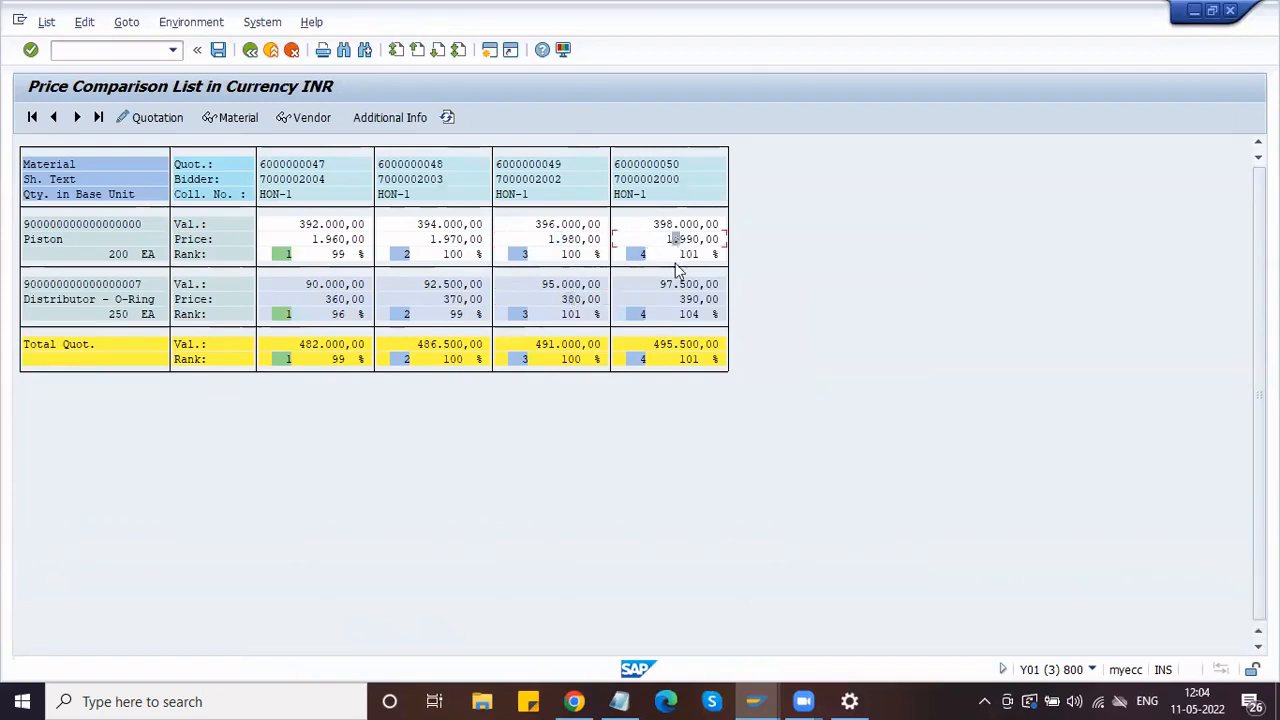
left_click(697, 303)
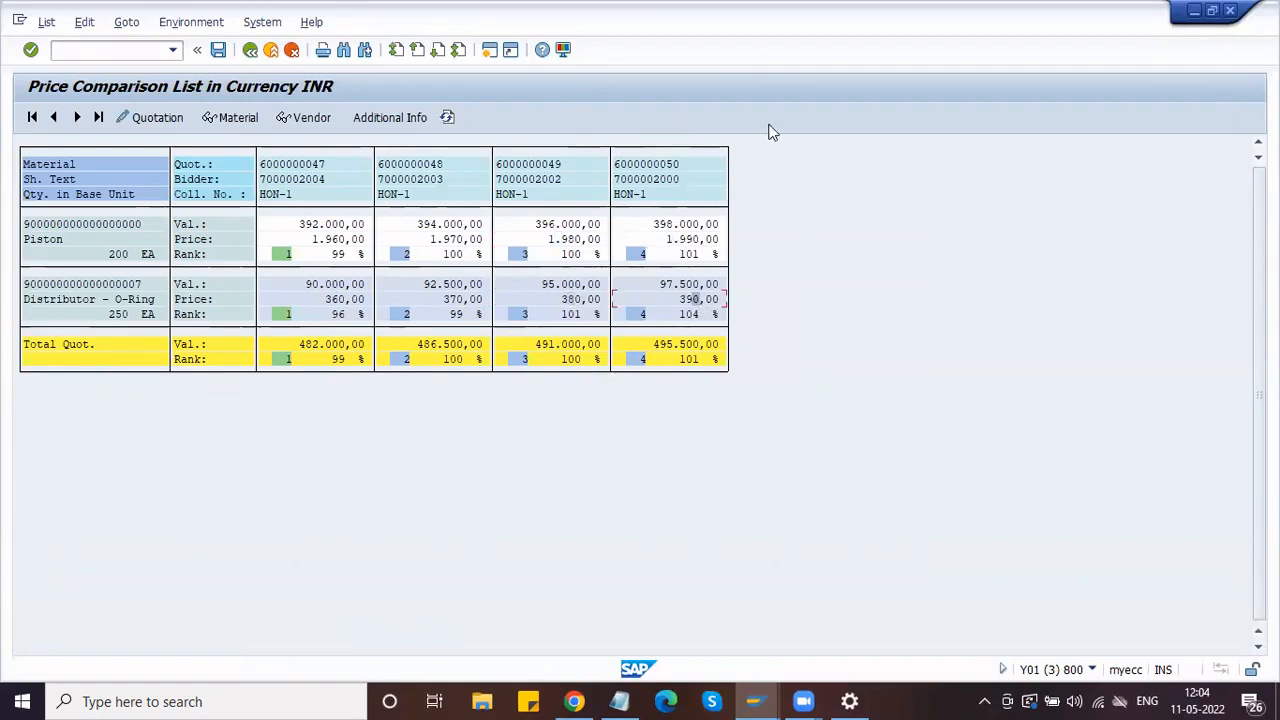